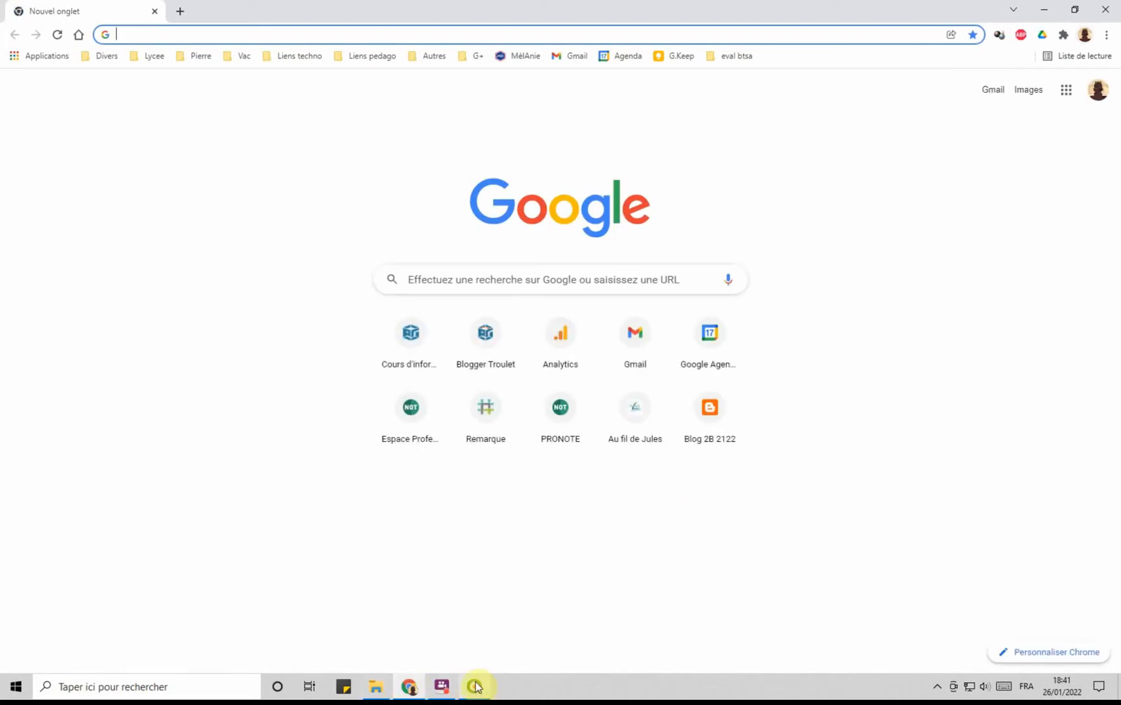
# - Switch to QGIS and close the Processing Toolbox, GRASS Tools and Layer Styling panels
pyautogui.click(474, 686)
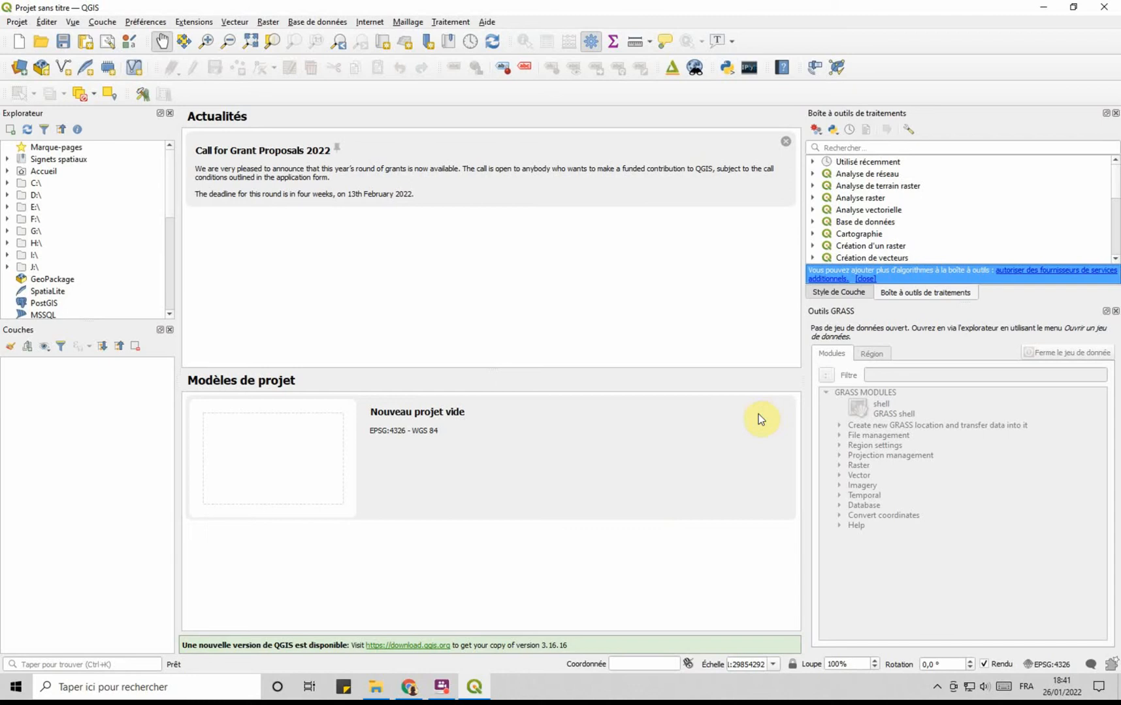
pyautogui.click(1115, 113)
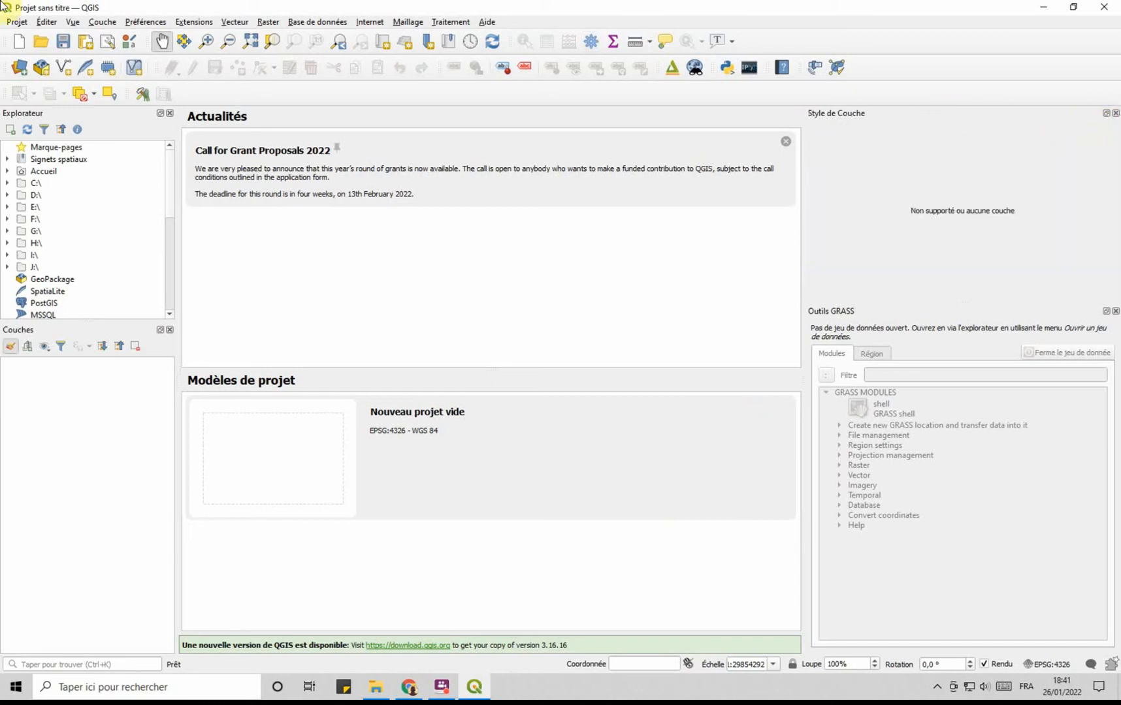
pyautogui.click(1116, 312)
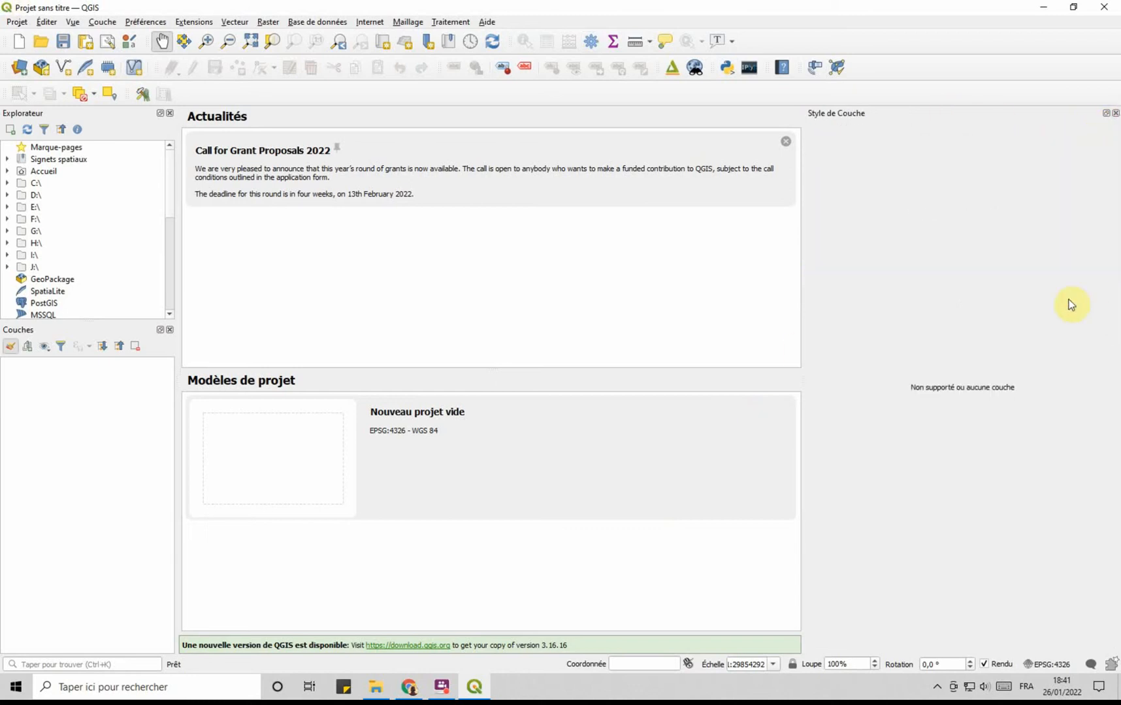
pyautogui.click(1115, 113)
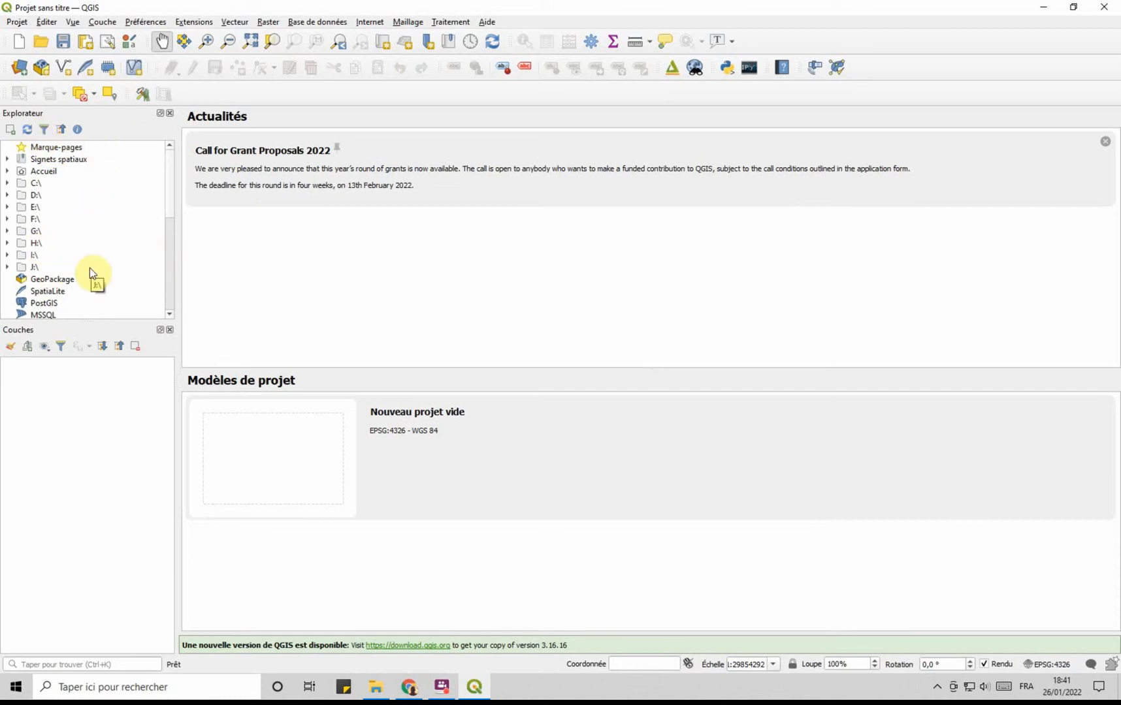
# - Create a new empty project and set its coordinate reference system to RGF93 / Lambert-93 (EPSG:2154)
pyautogui.scroll(-2, 73, 235)
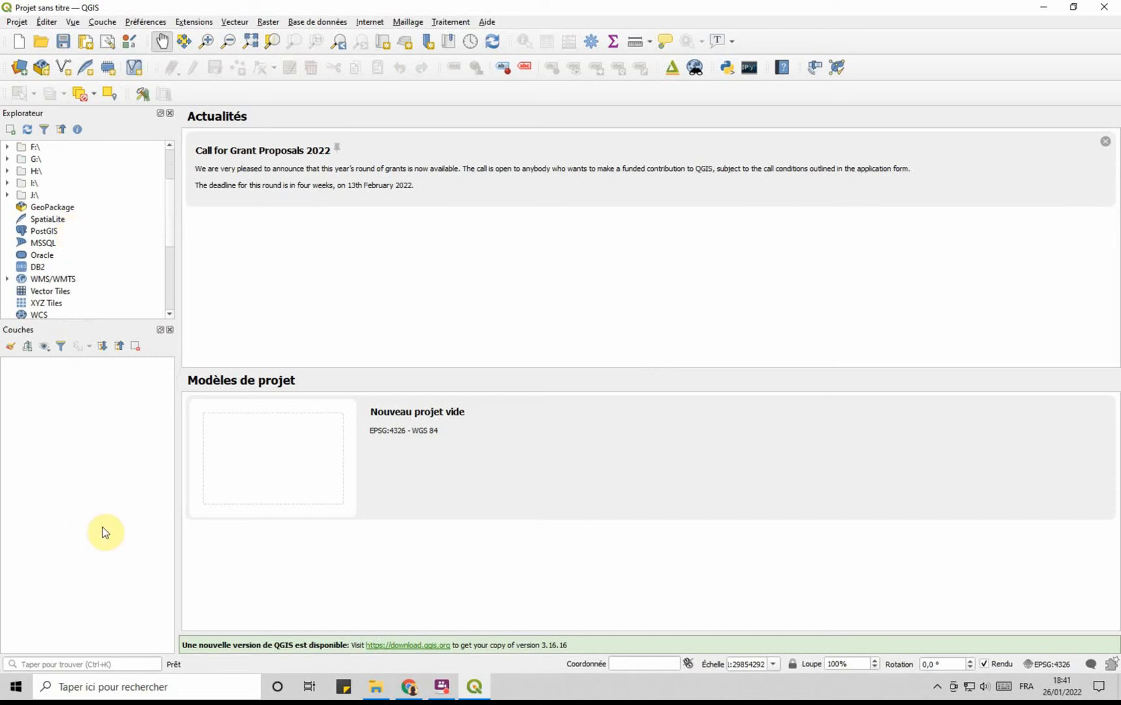
pyautogui.doubleClick(508, 441)
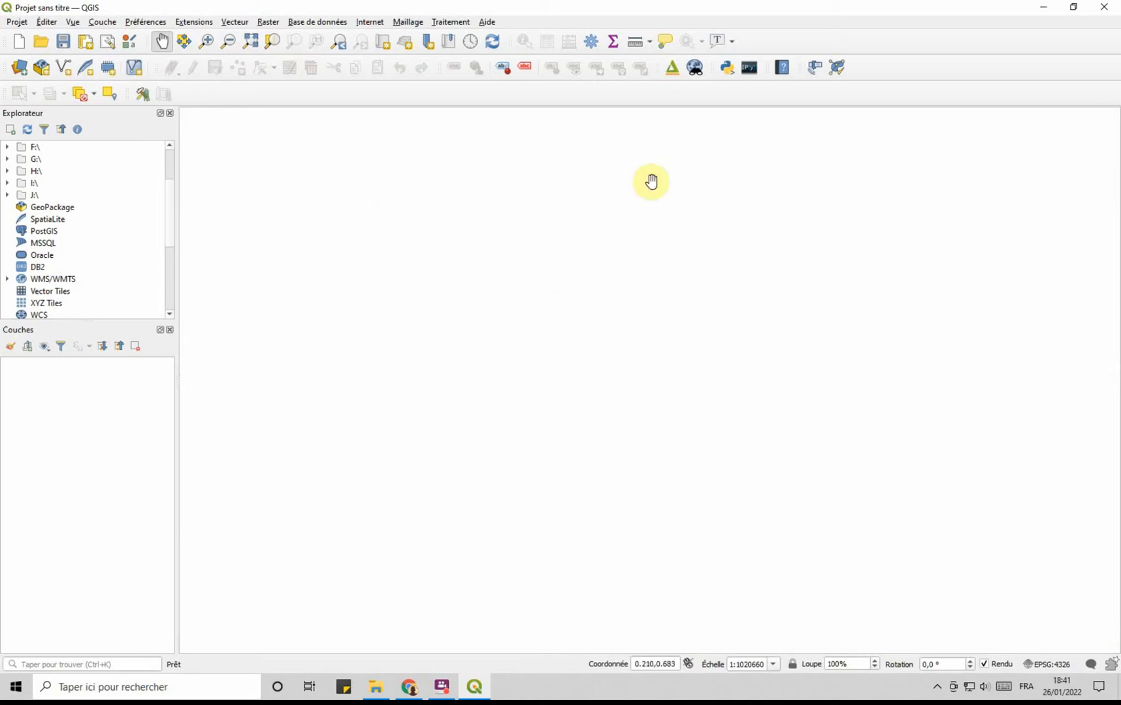
pyautogui.click(1049, 665)
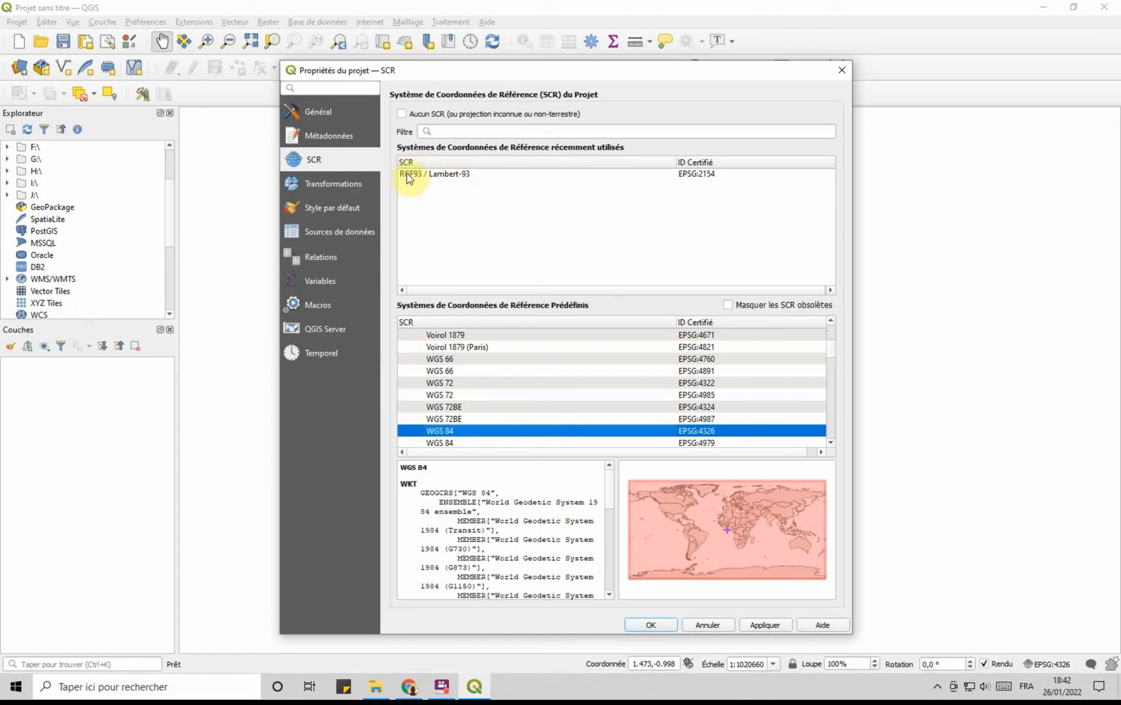
pyautogui.click(475, 130)
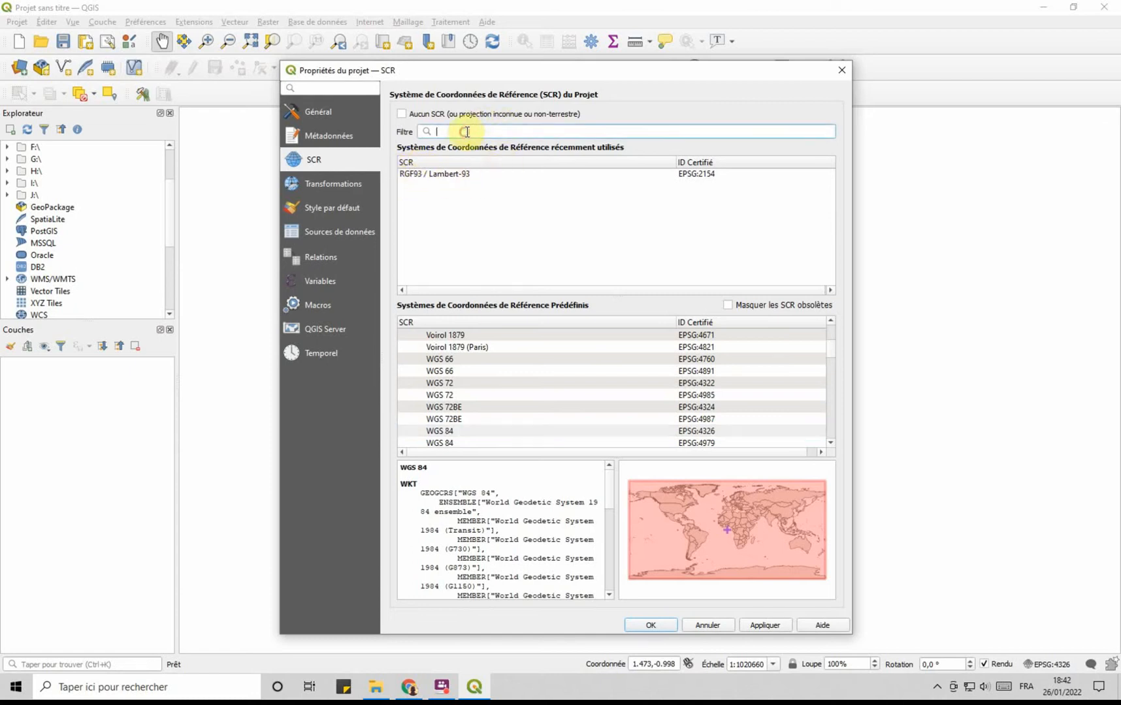
pyautogui.write('2')
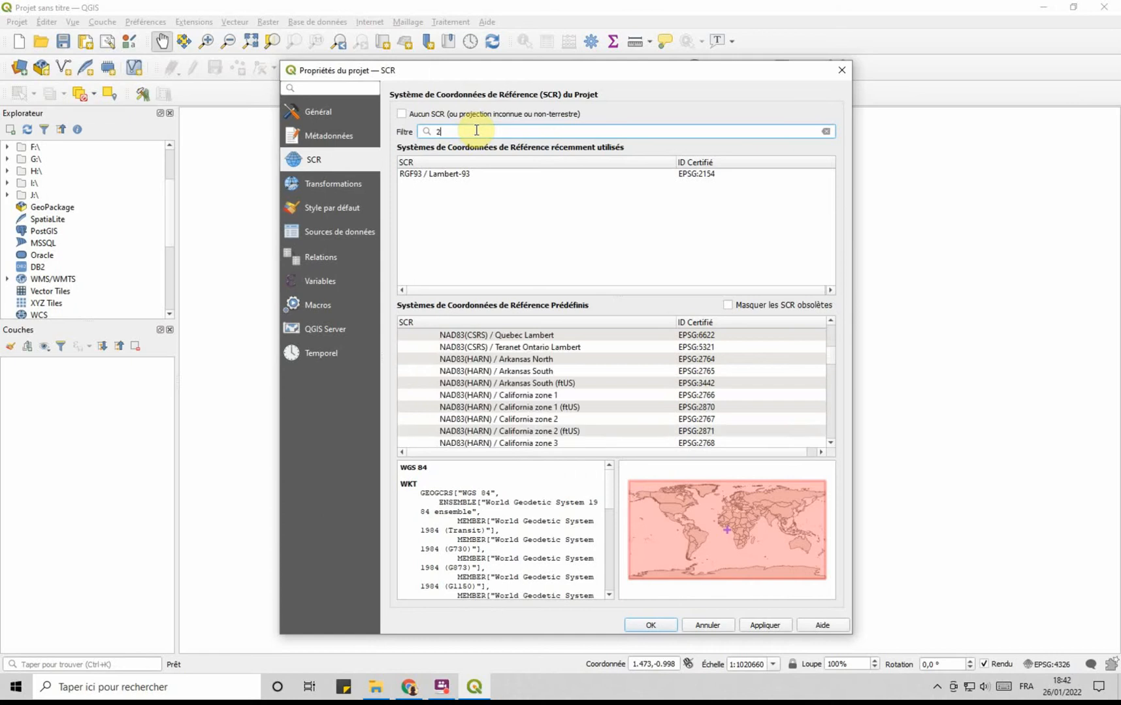
pyautogui.write('154')
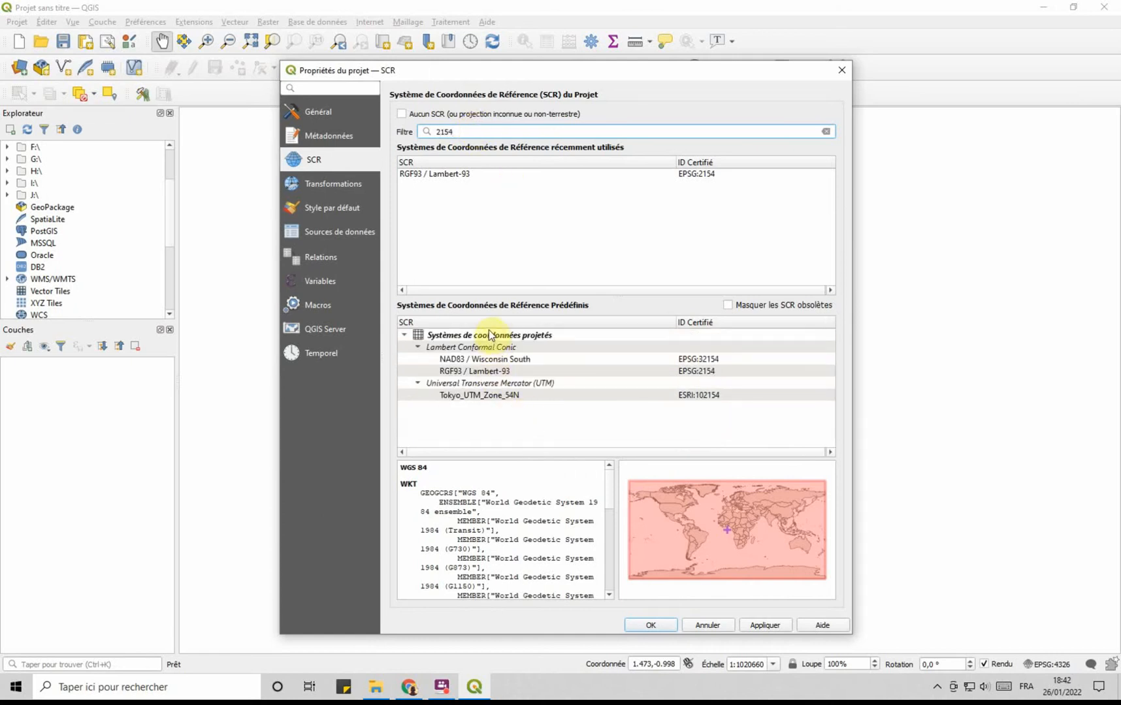
pyautogui.click(464, 371)
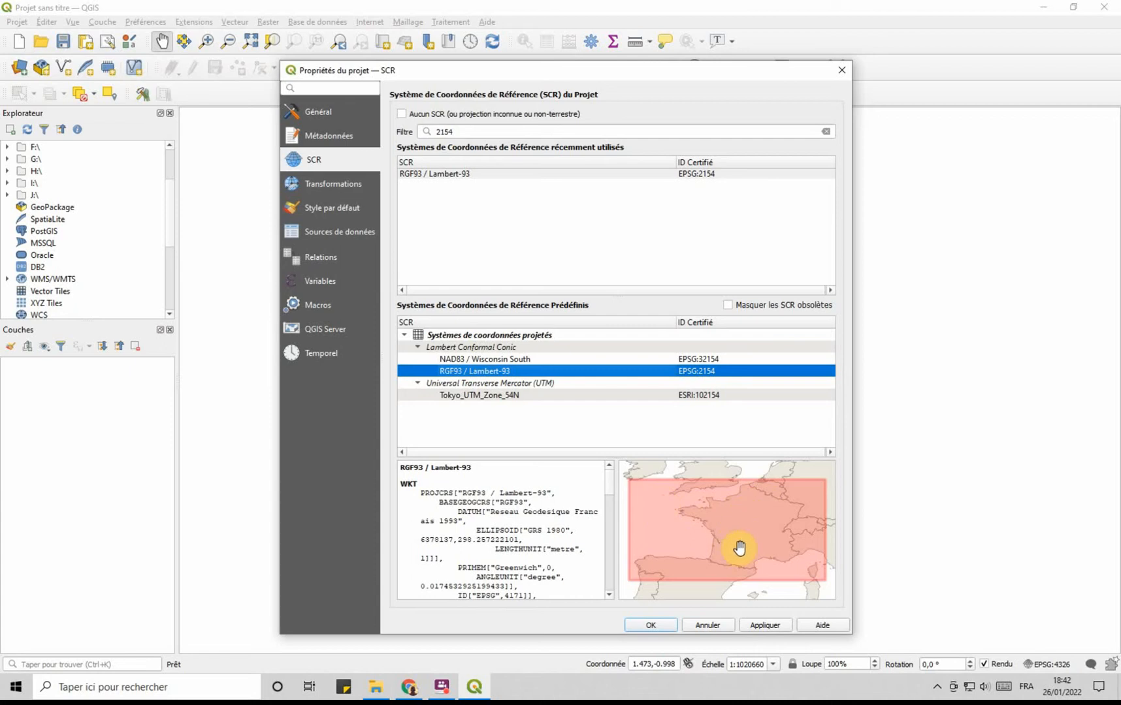
pyautogui.click(764, 623)
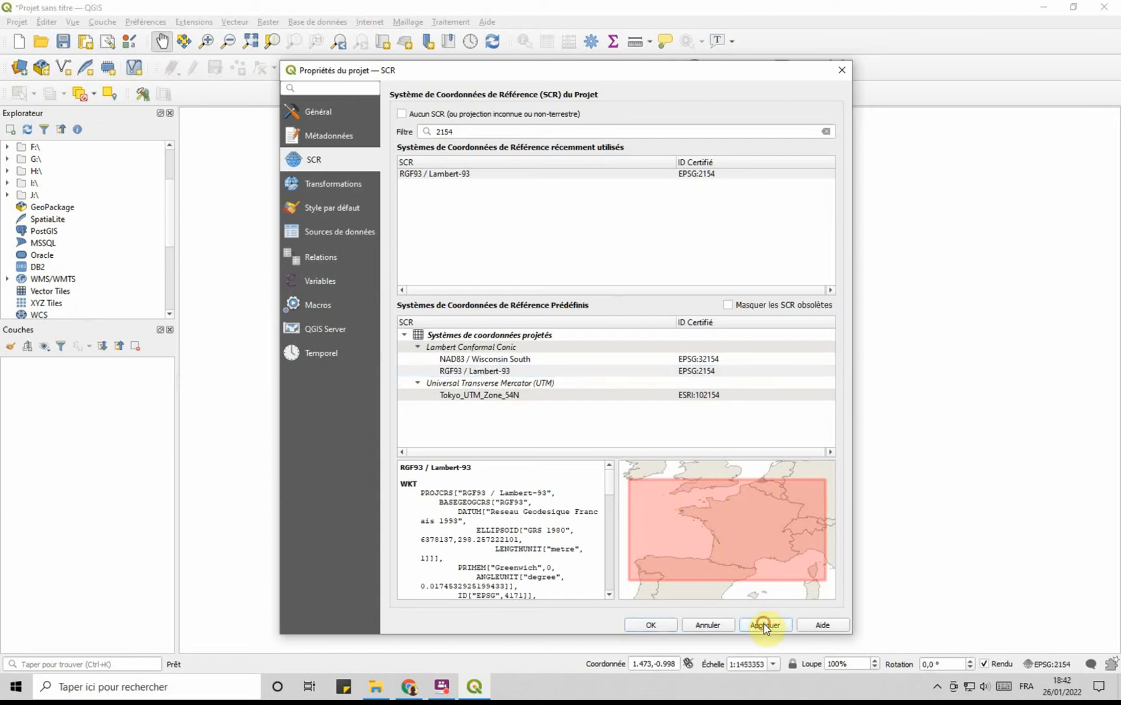
pyautogui.click(649, 625)
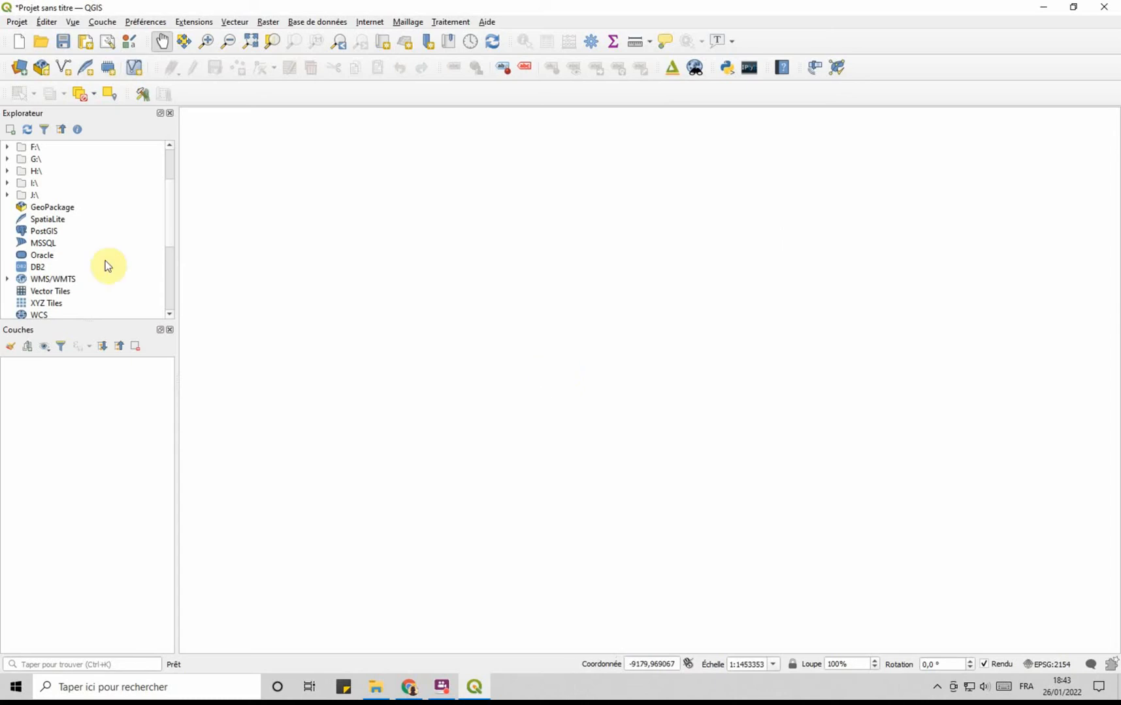
# - Delete the IGN clef partagée connection from the WMS/WMTS sources
pyautogui.click(7, 280)
pyautogui.moveTo(172, 209); pyautogui.dragTo(170, 235)
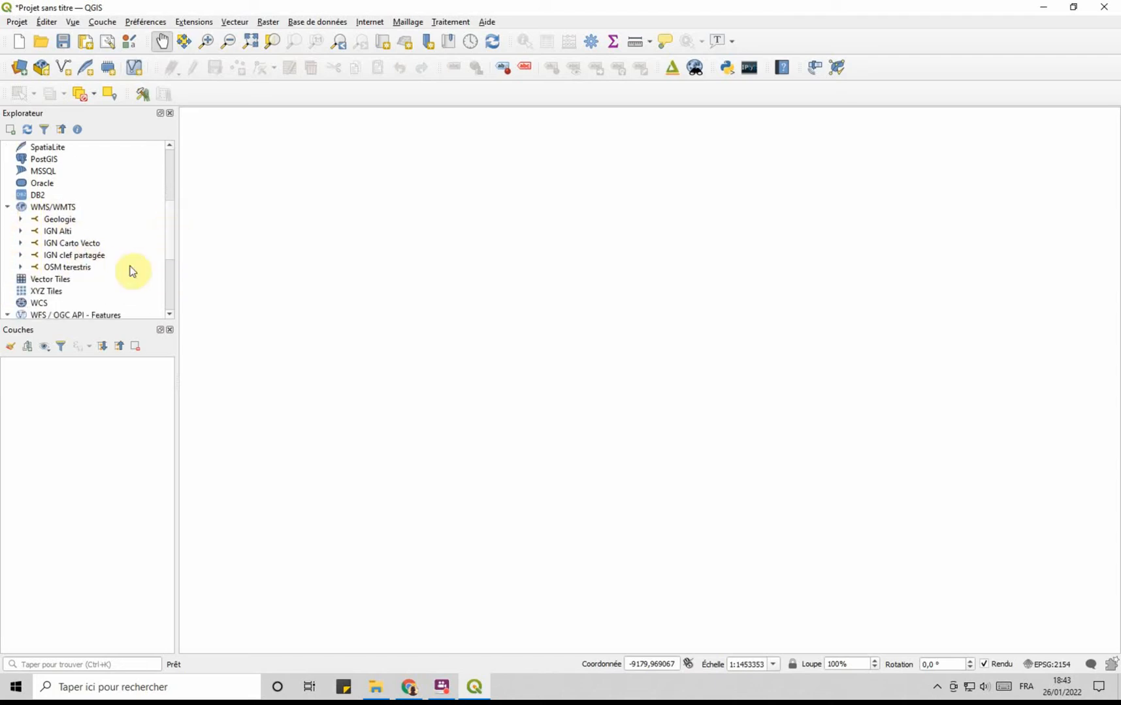
pyautogui.click(71, 260)
pyautogui.rightClick(73, 259)
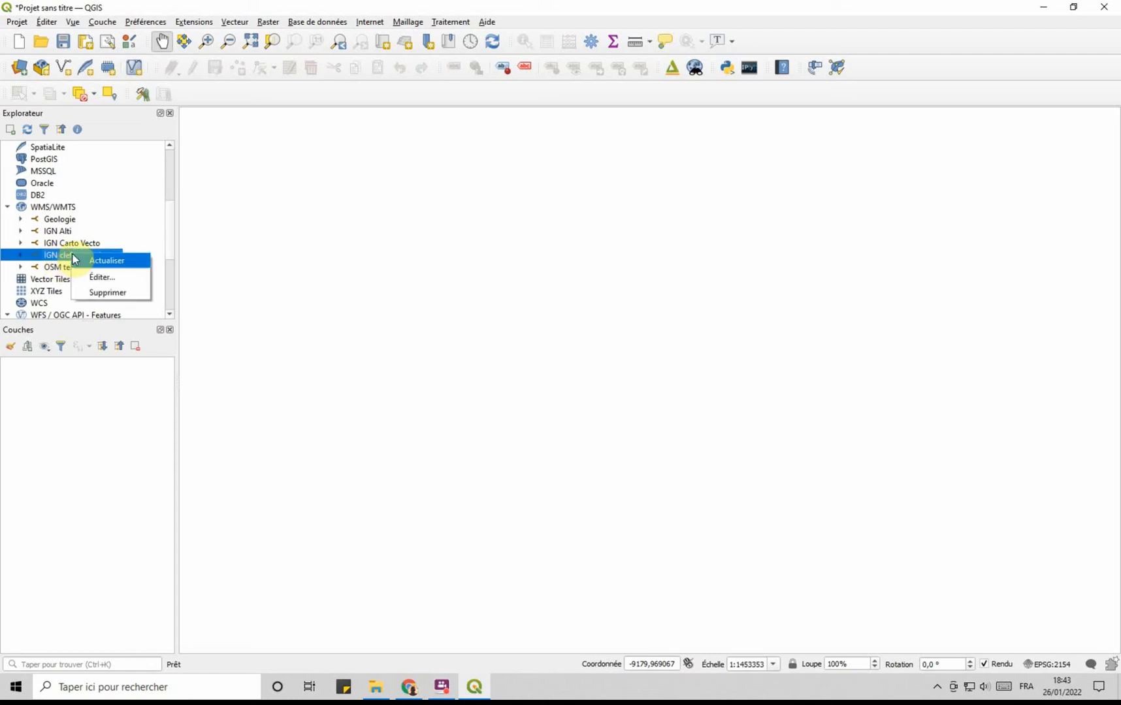
pyautogui.click(103, 293)
pyautogui.click(614, 349)
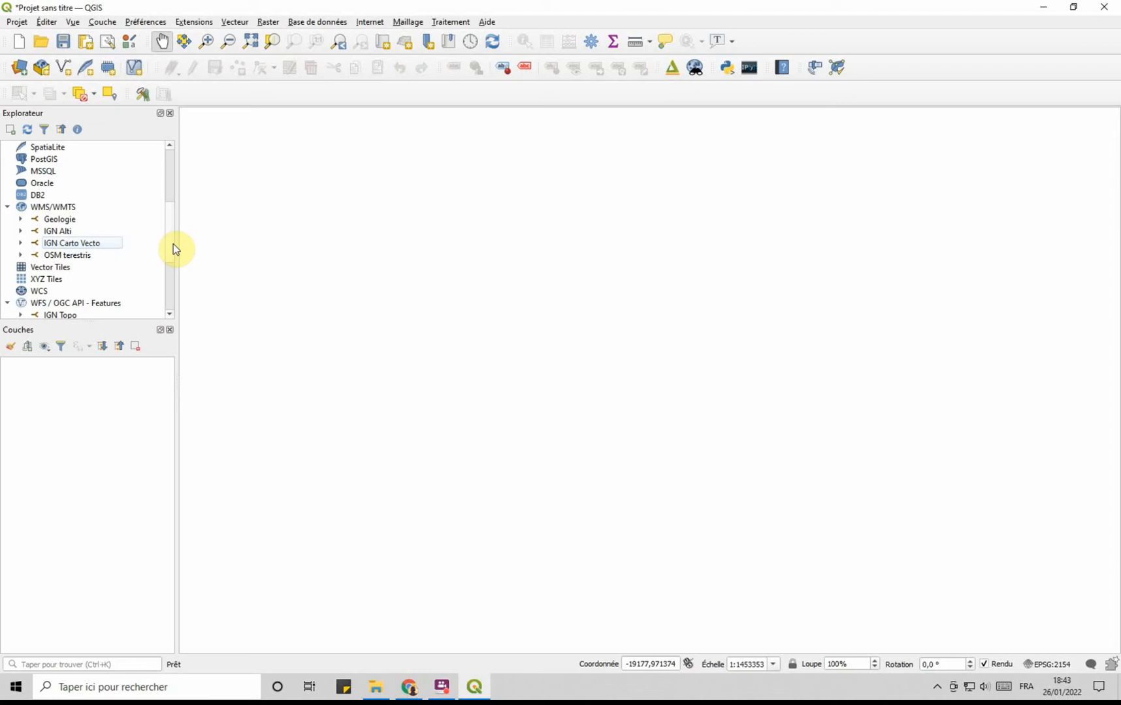
pyautogui.click(76, 256)
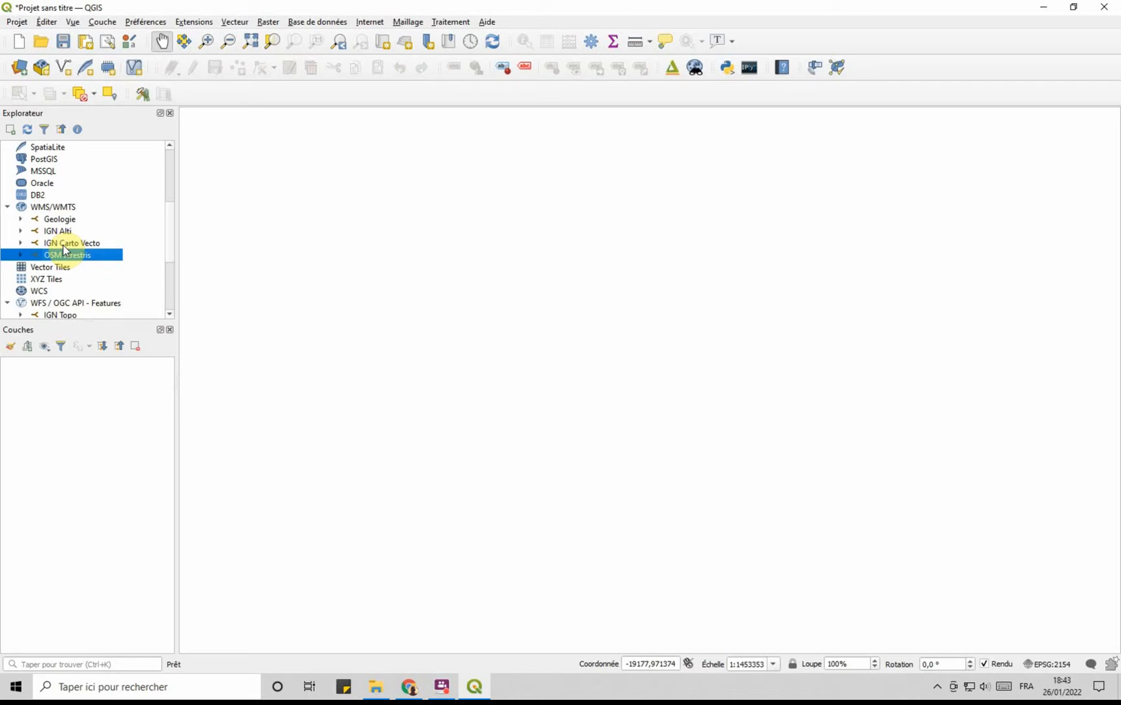
# - Switch to the Chrome browser
pyautogui.click(409, 687)
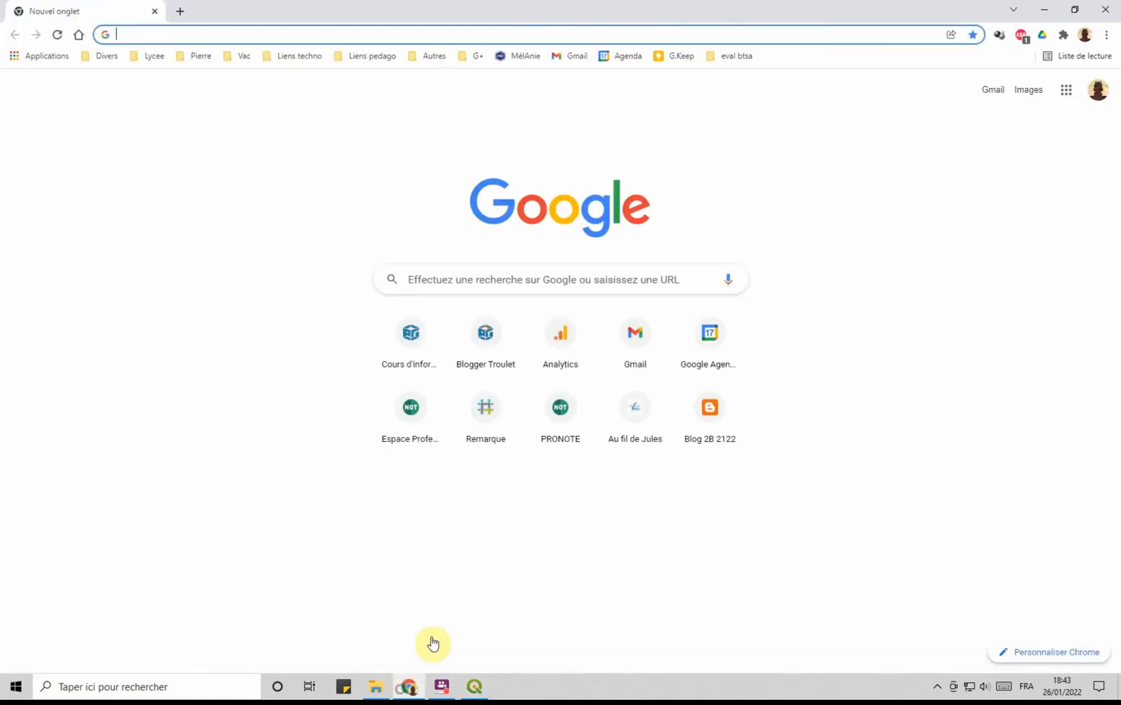
pyautogui.click(504, 283)
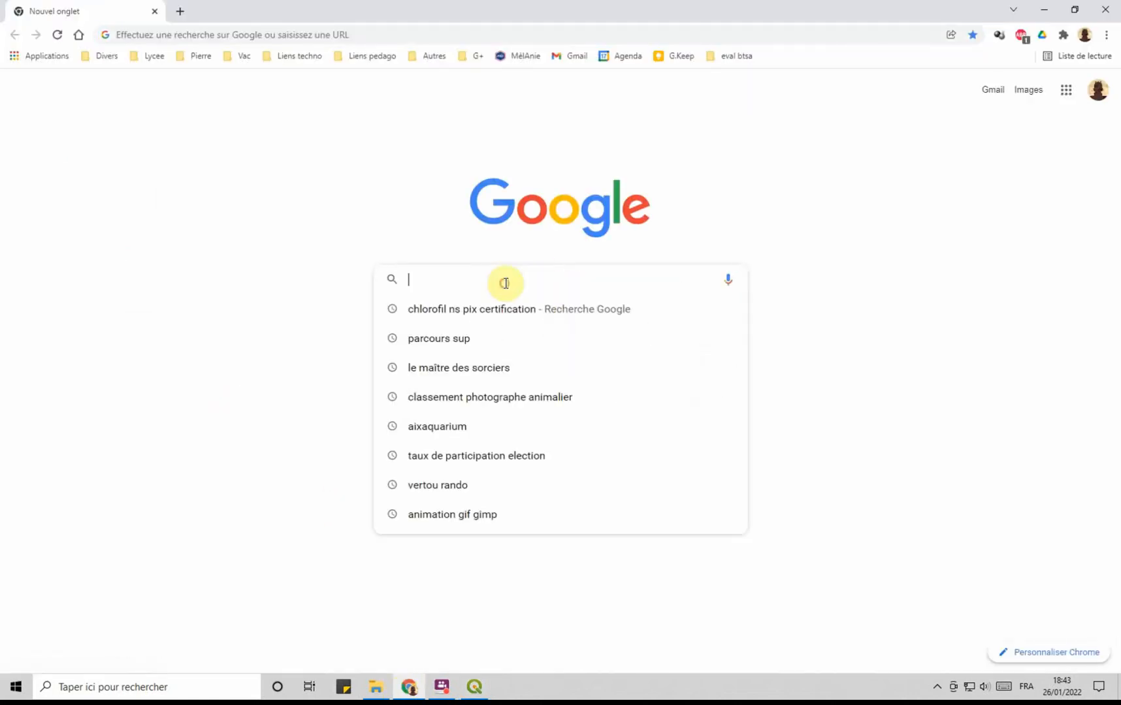
pyautogui.click(275, 283)
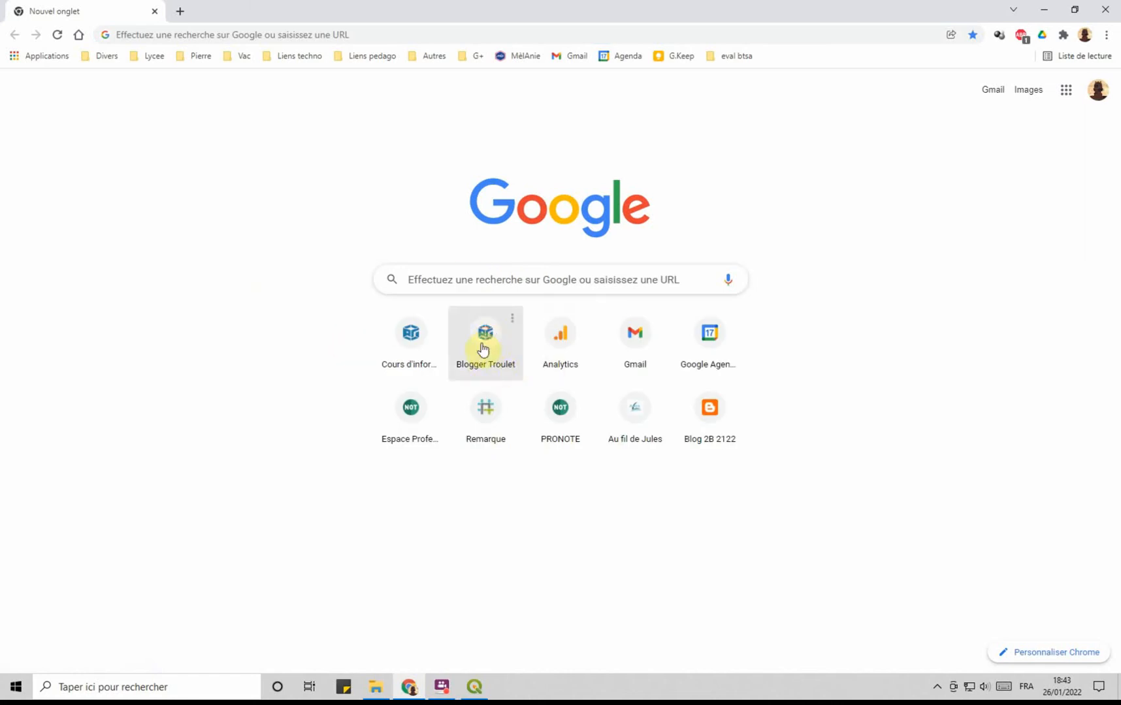
pyautogui.click(460, 282)
pyautogui.write('troul')
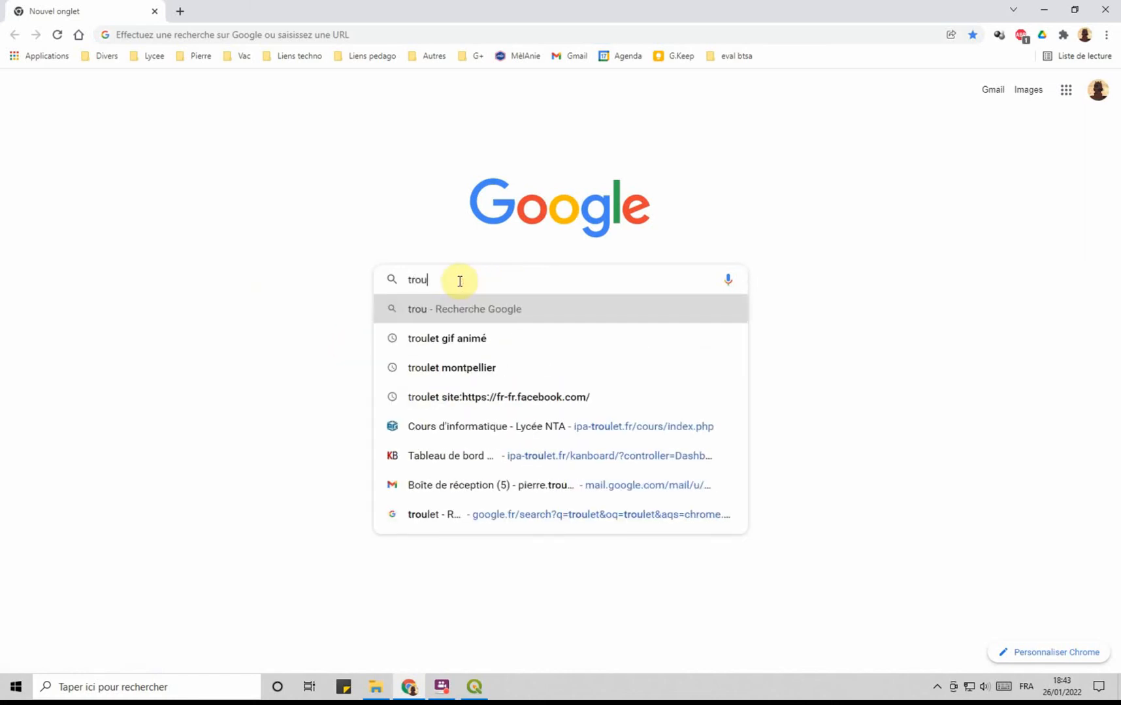
pyautogui.press('BackSpace')
pyautogui.press('BackSpace')
pyautogui.press('BackSpace')
pyautogui.press('BackSpace')
pyautogui.press('BackSpace')
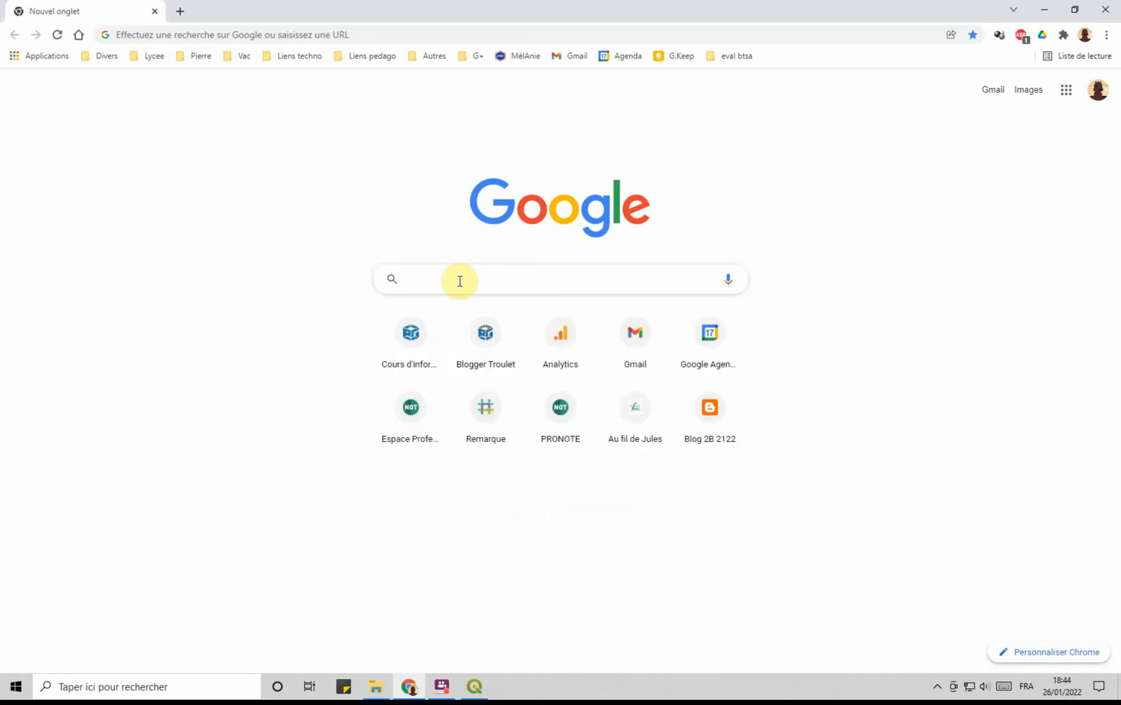
# - Open a private browsing window, search Google for the blog author's surname plus "blogger", and accept Google's cookie terms
pyautogui.click(1105, 34)
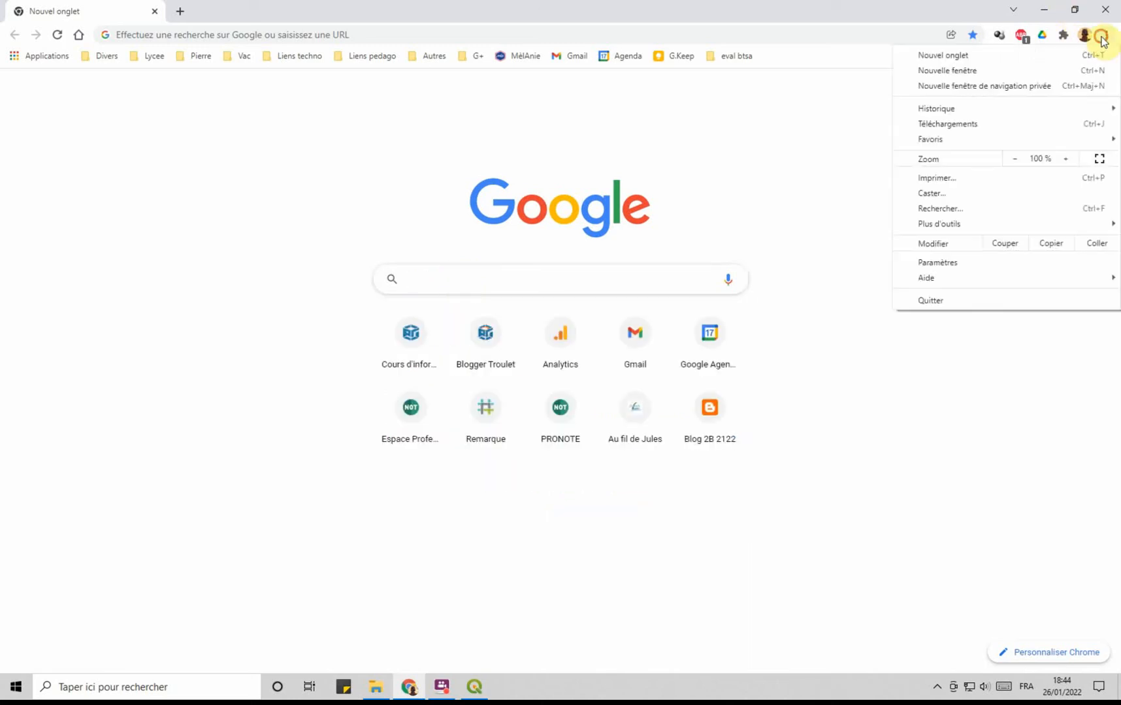
pyautogui.click(1001, 86)
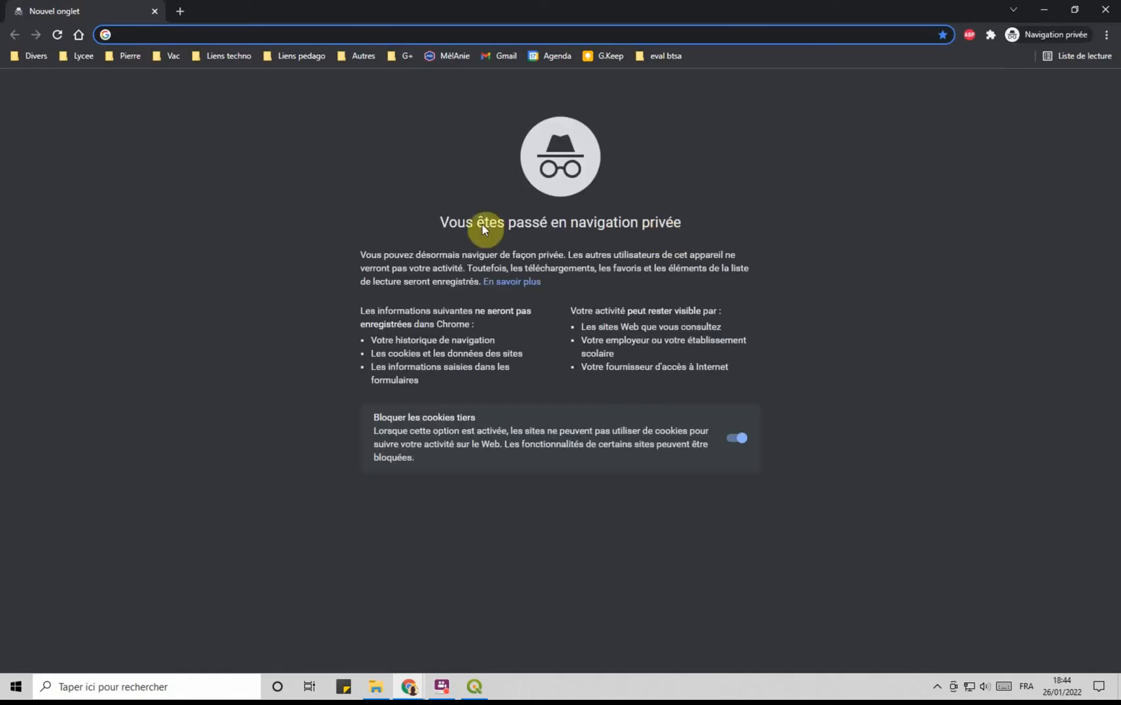
pyautogui.write('troule')
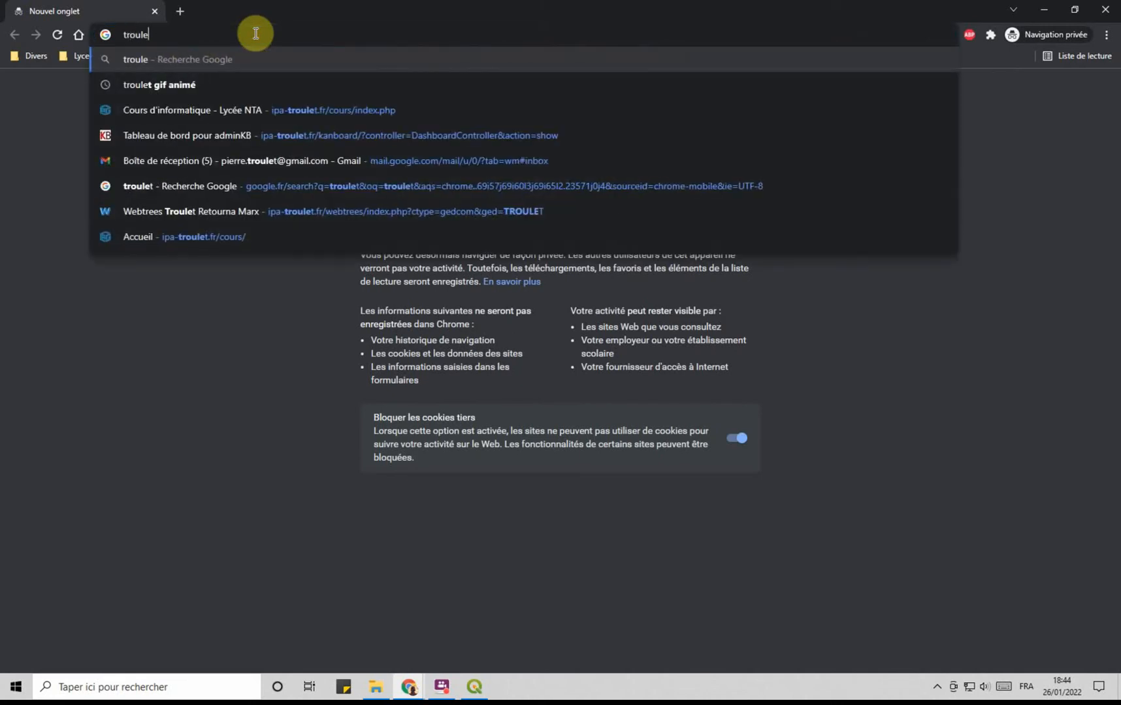
pyautogui.write('t blogger')
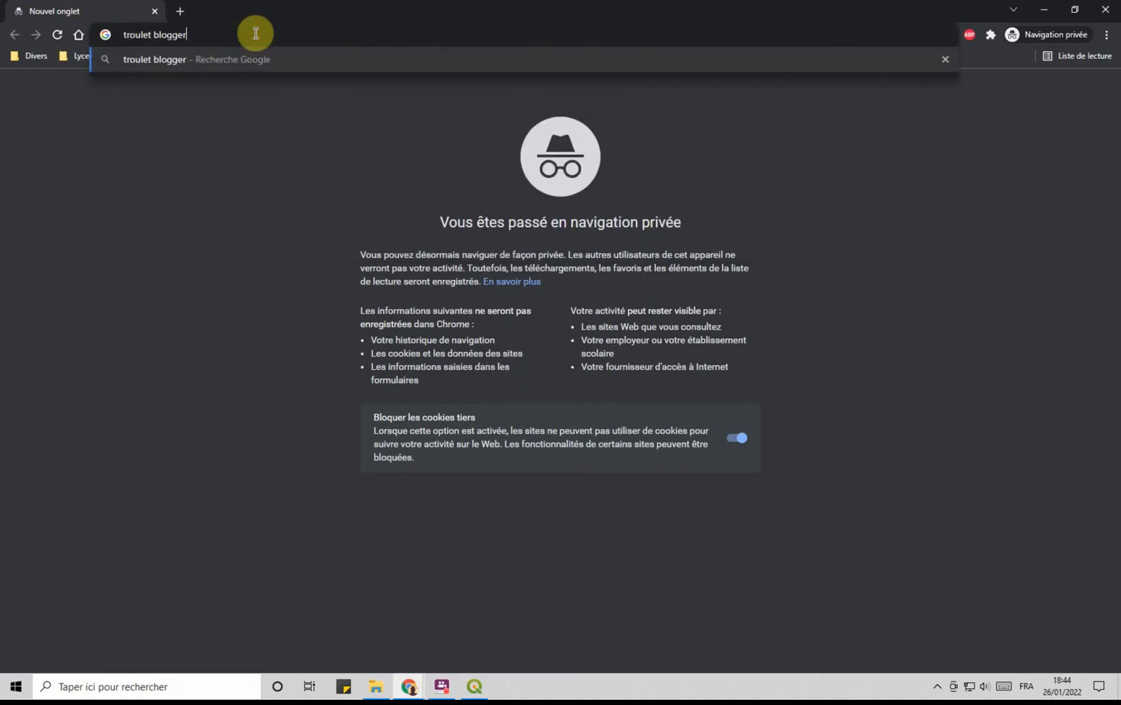
pyautogui.press('Return')
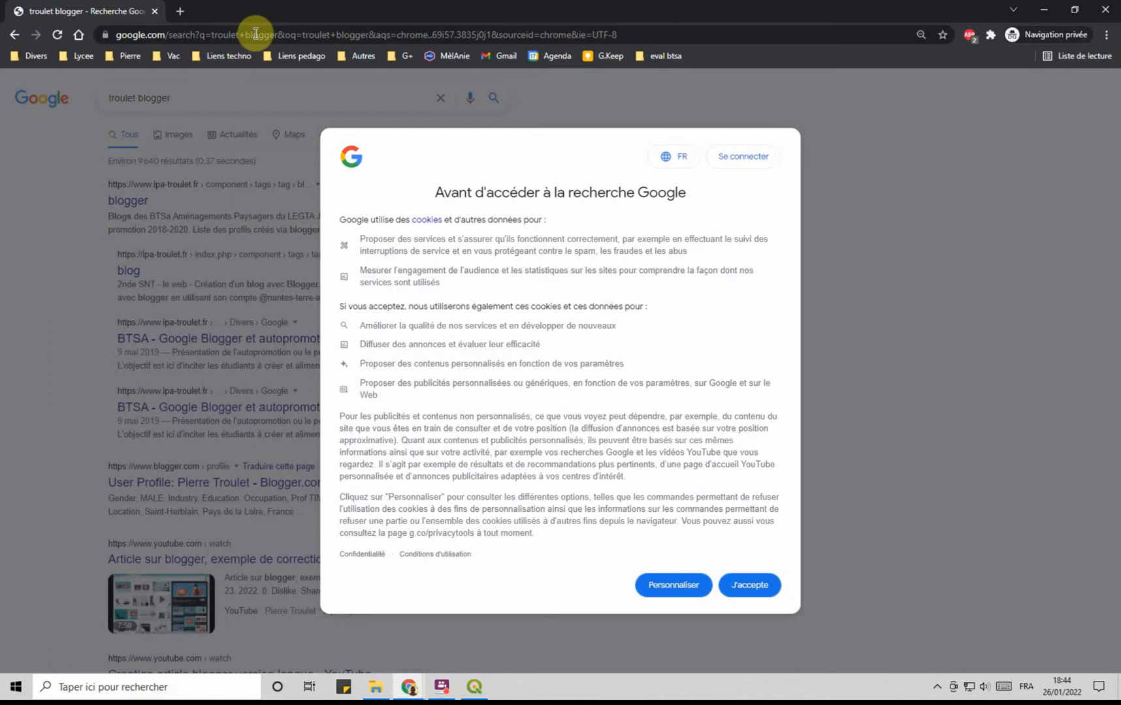
pyautogui.click(745, 585)
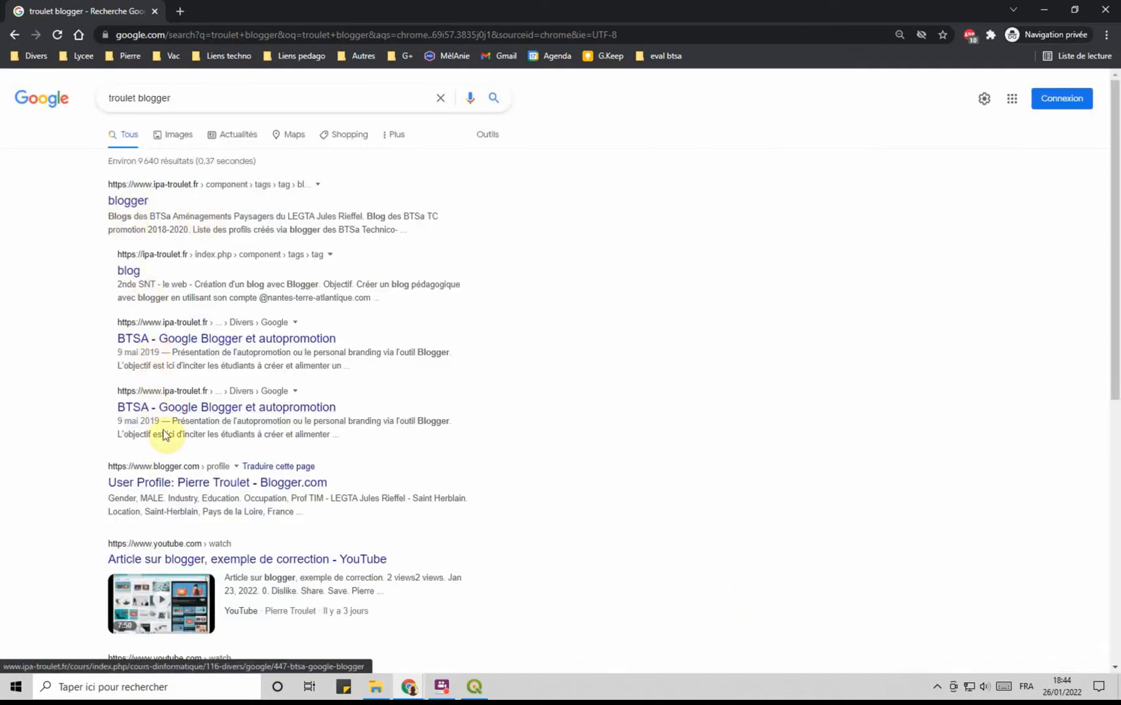
# - Refine the Google search by adding "qgis" to the query
pyautogui.scroll(-3, 370, 366)
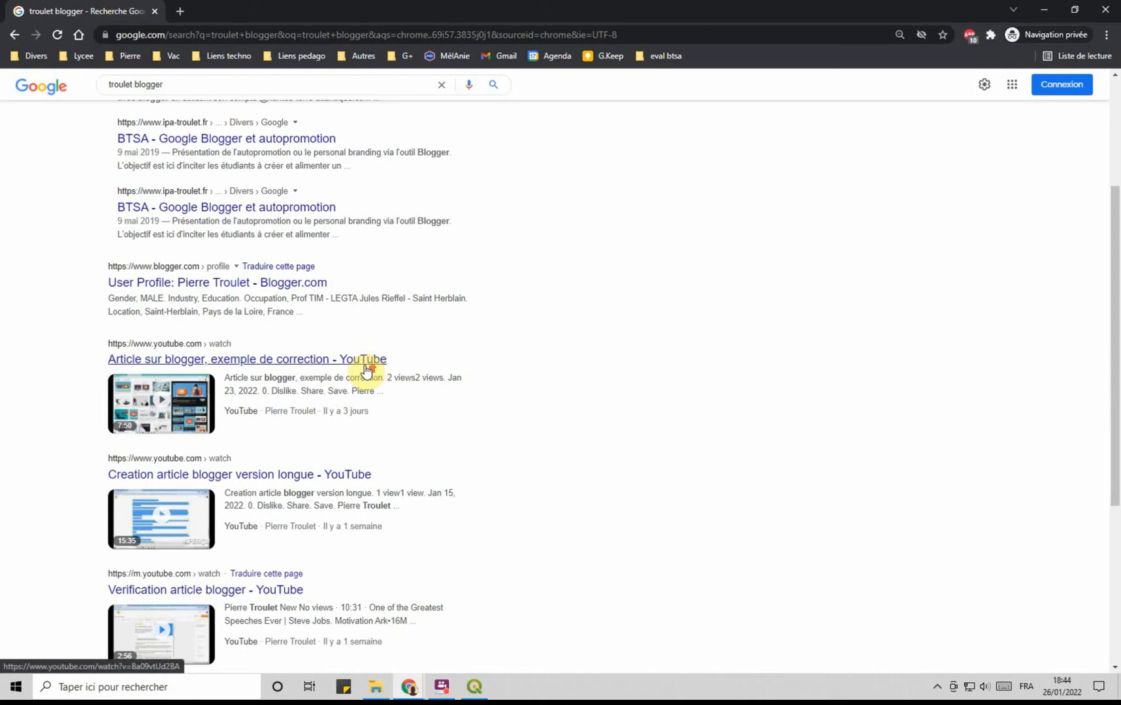
pyautogui.scroll(3, 365, 364)
pyautogui.click(191, 96)
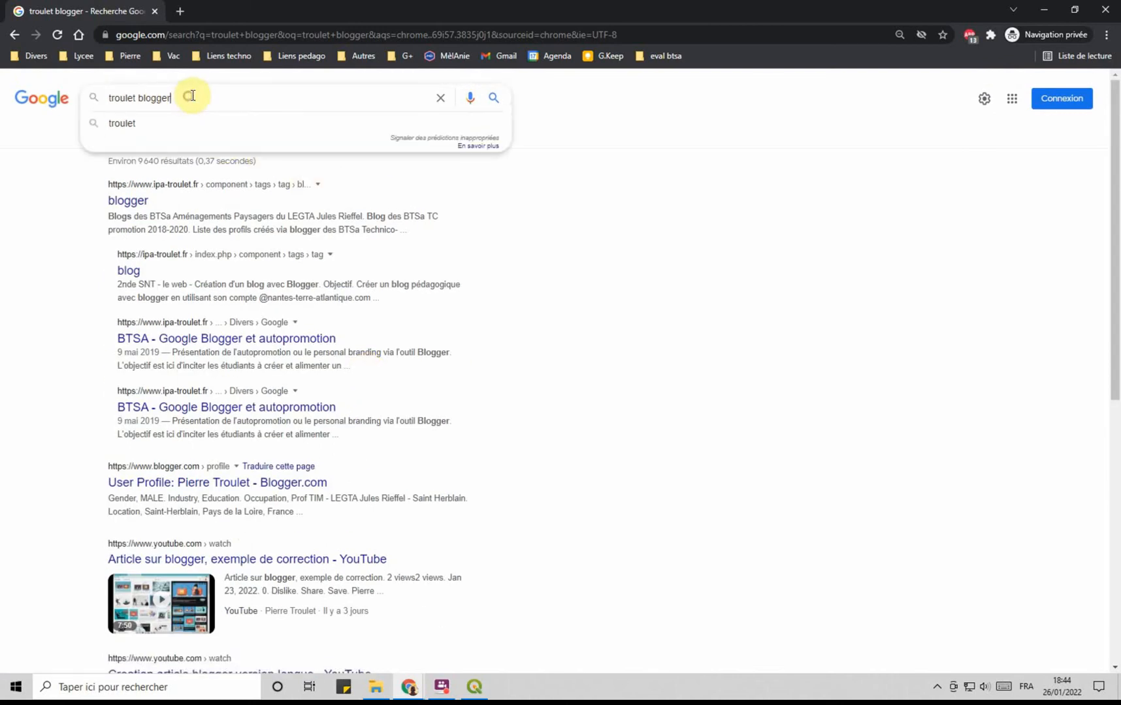
pyautogui.write('qgis')
pyautogui.press('Return')
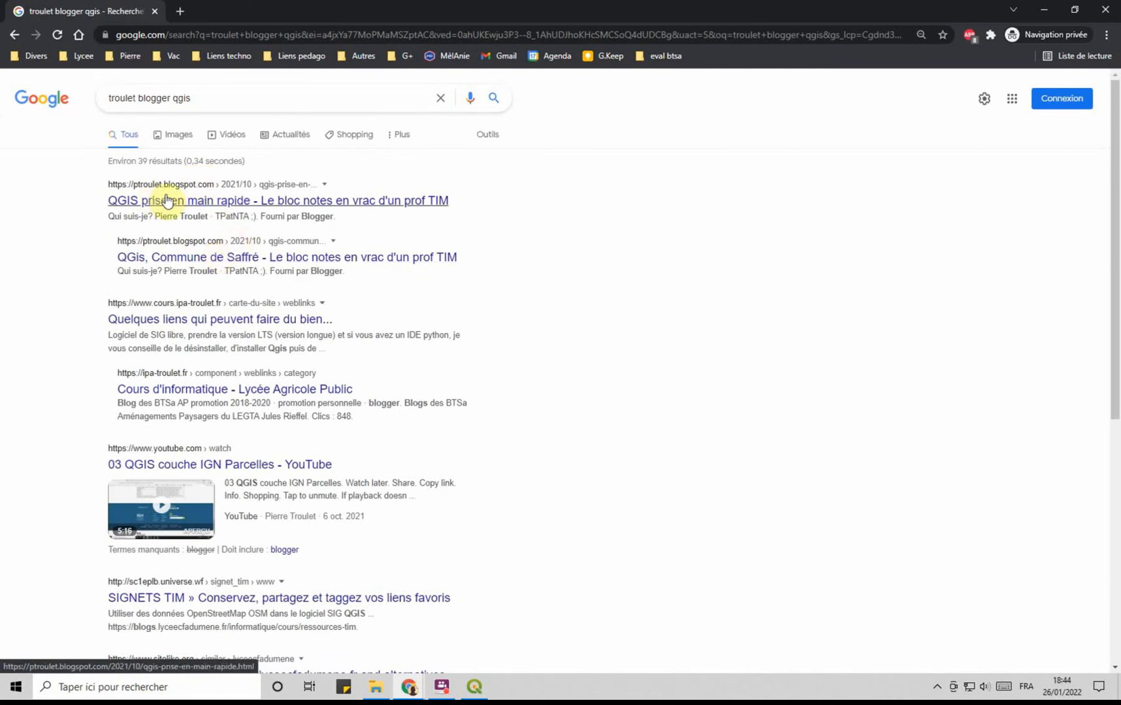
# - Open the blog article "QGis, Commune de Saffré" from the search results and dismiss its cookie notice
pyautogui.click(196, 258)
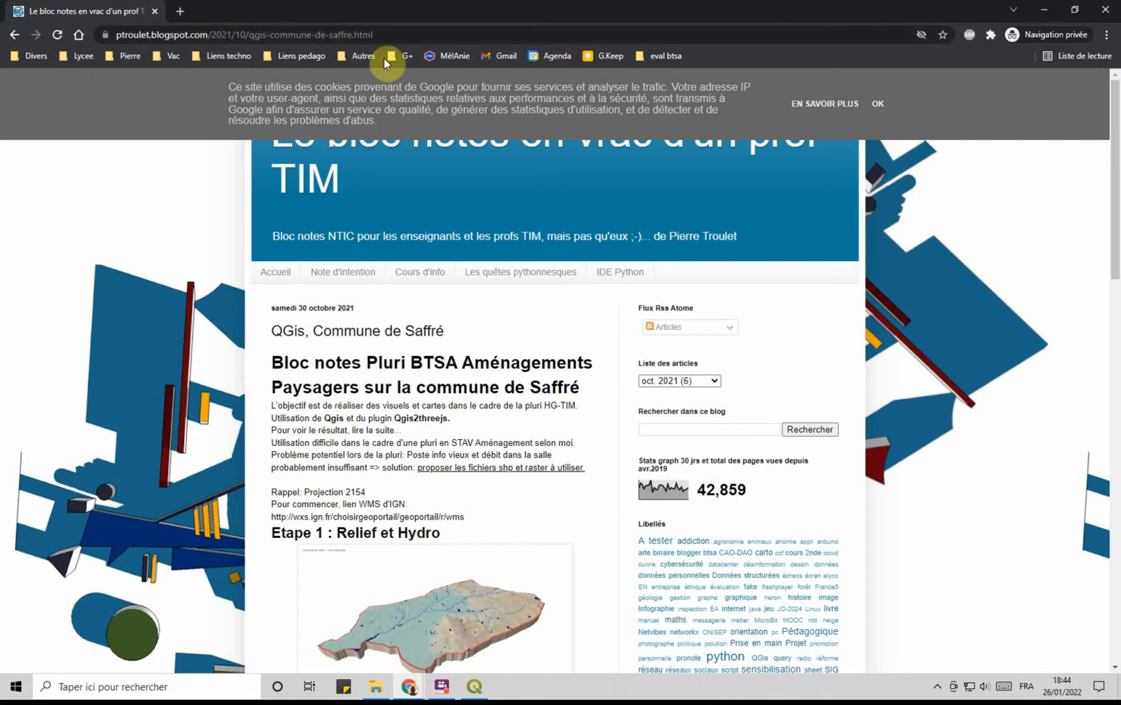
pyautogui.click(874, 106)
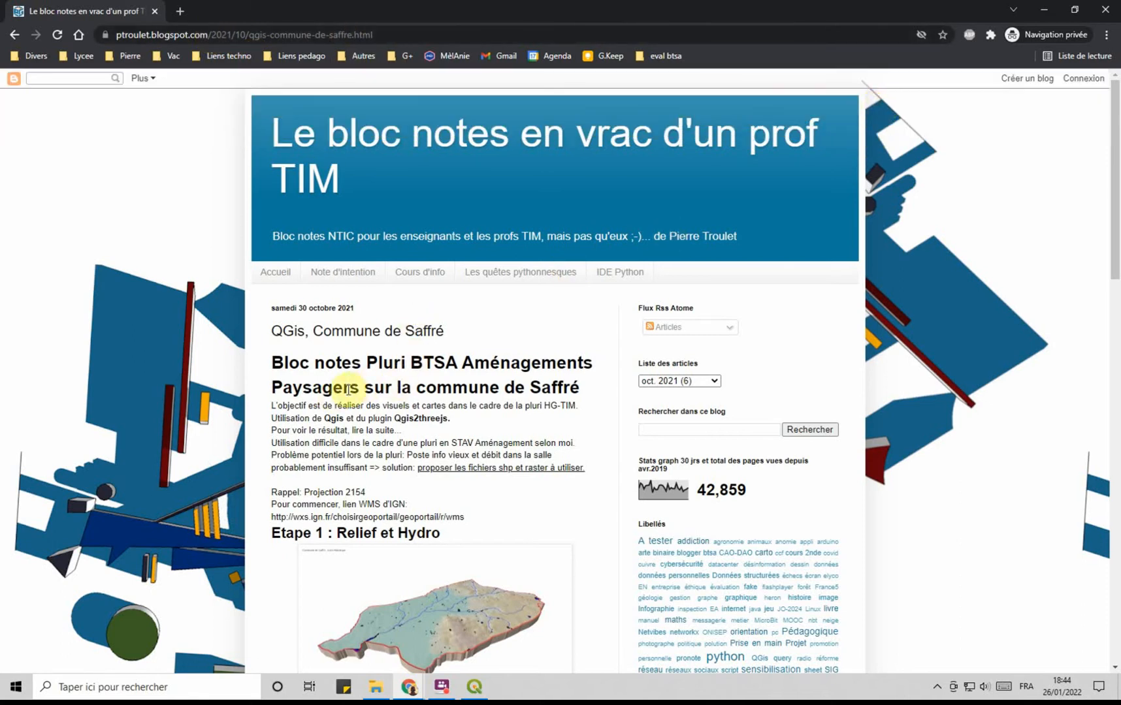
pyautogui.scroll(-2, 421, 363)
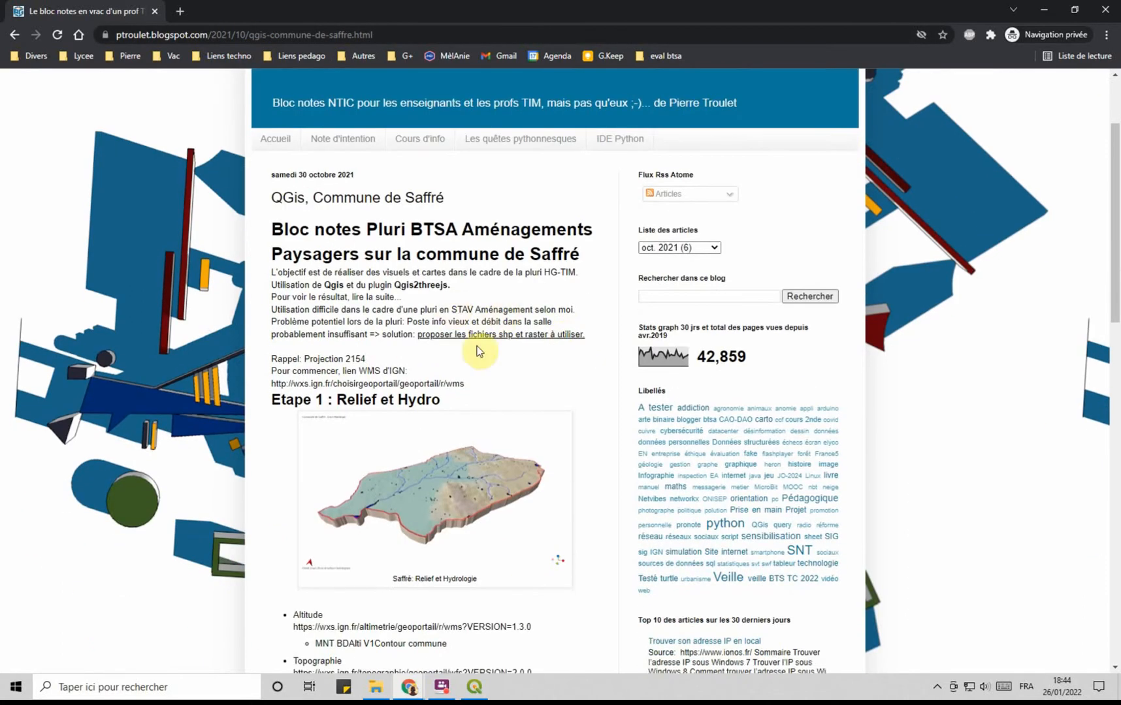
pyautogui.scroll(2, 345, 213)
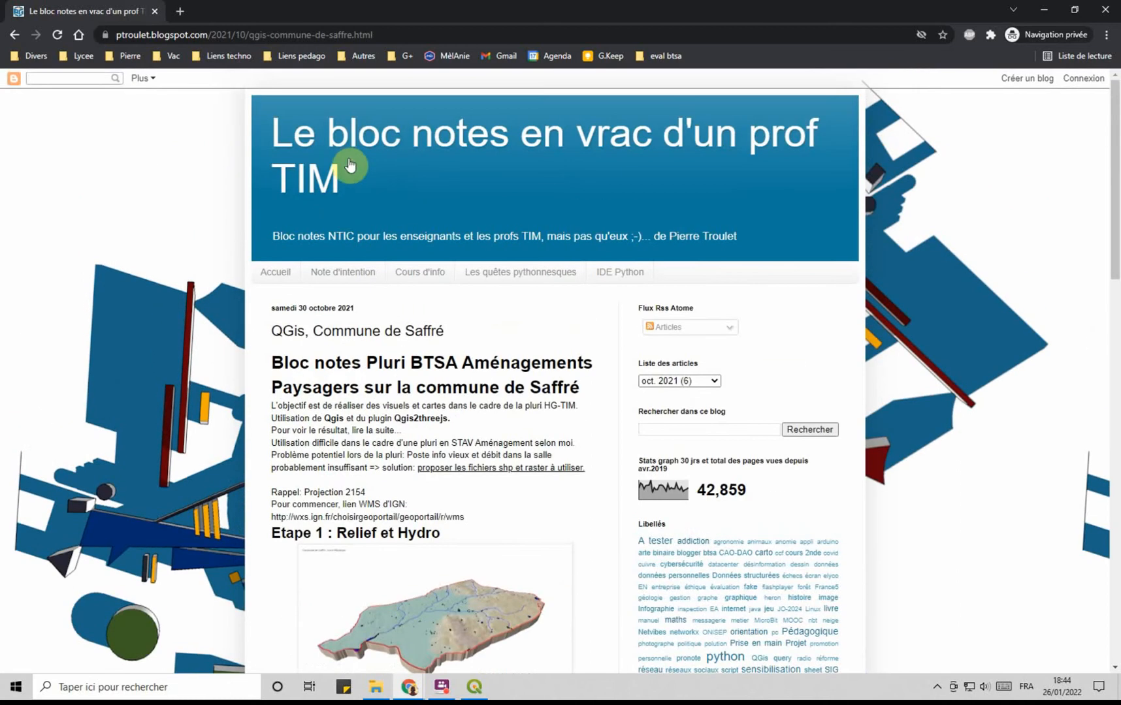
# - Filter the blog's articles by the QGis label and reopen the article "QGis, Commune de Saffré"
pyautogui.scroll(-3, 370, 228)
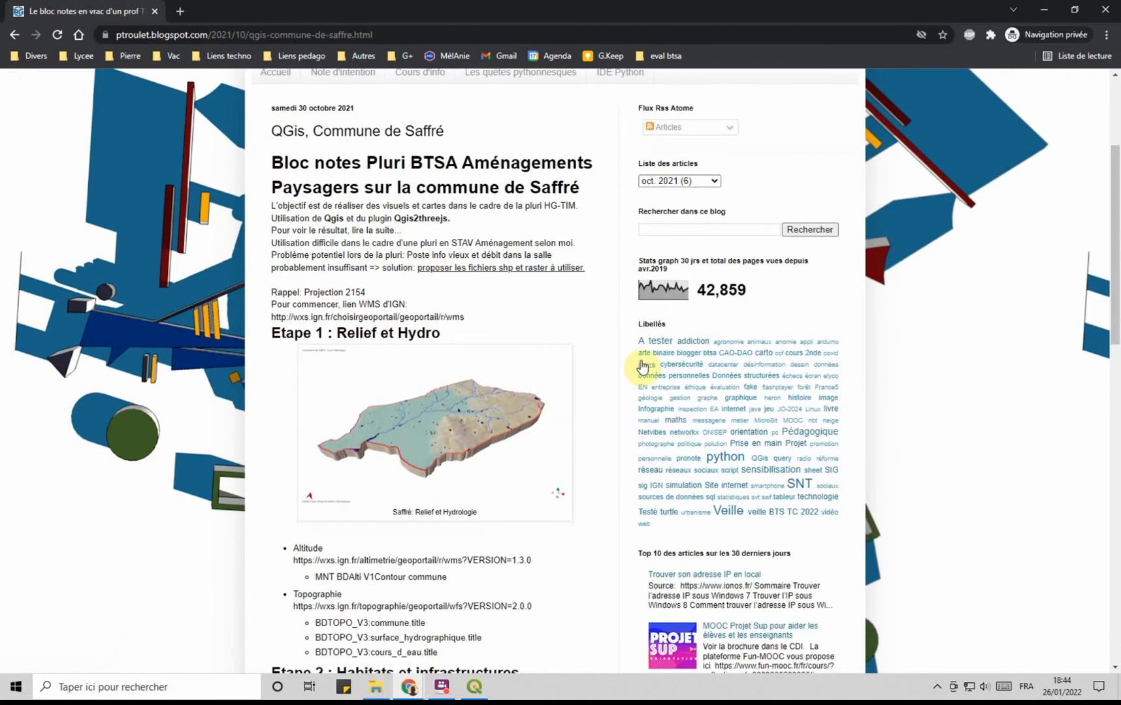
pyautogui.click(765, 449)
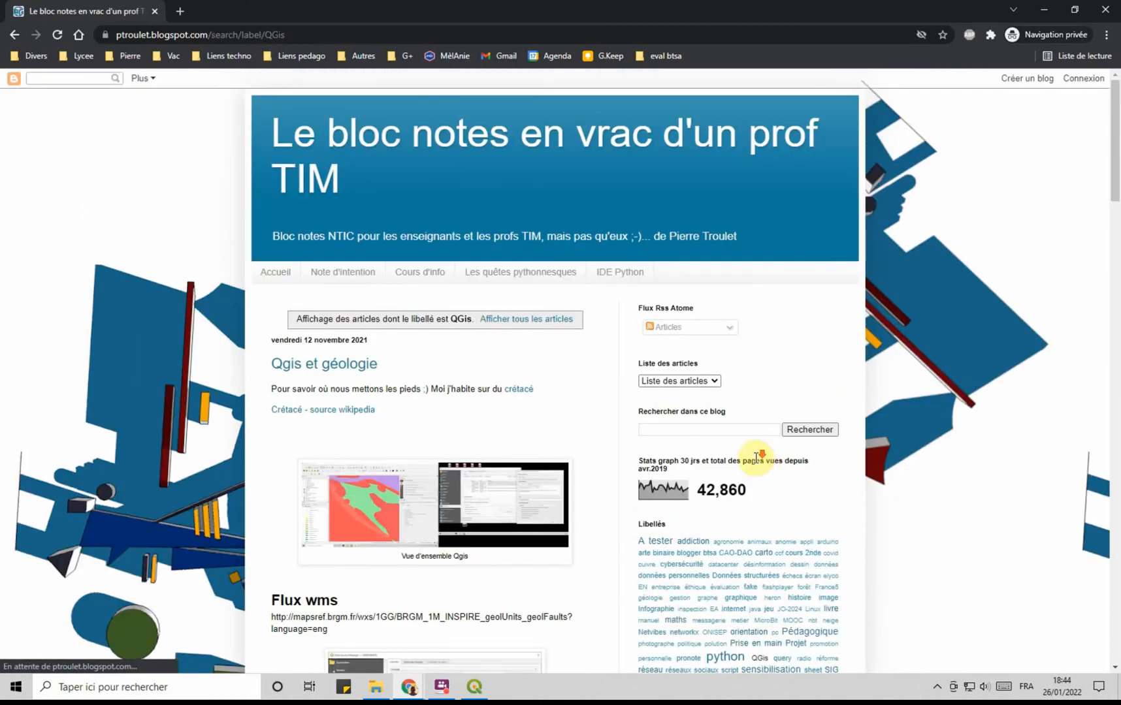
pyautogui.scroll(-2, 754, 476)
pyautogui.scroll(-6, 360, 301)
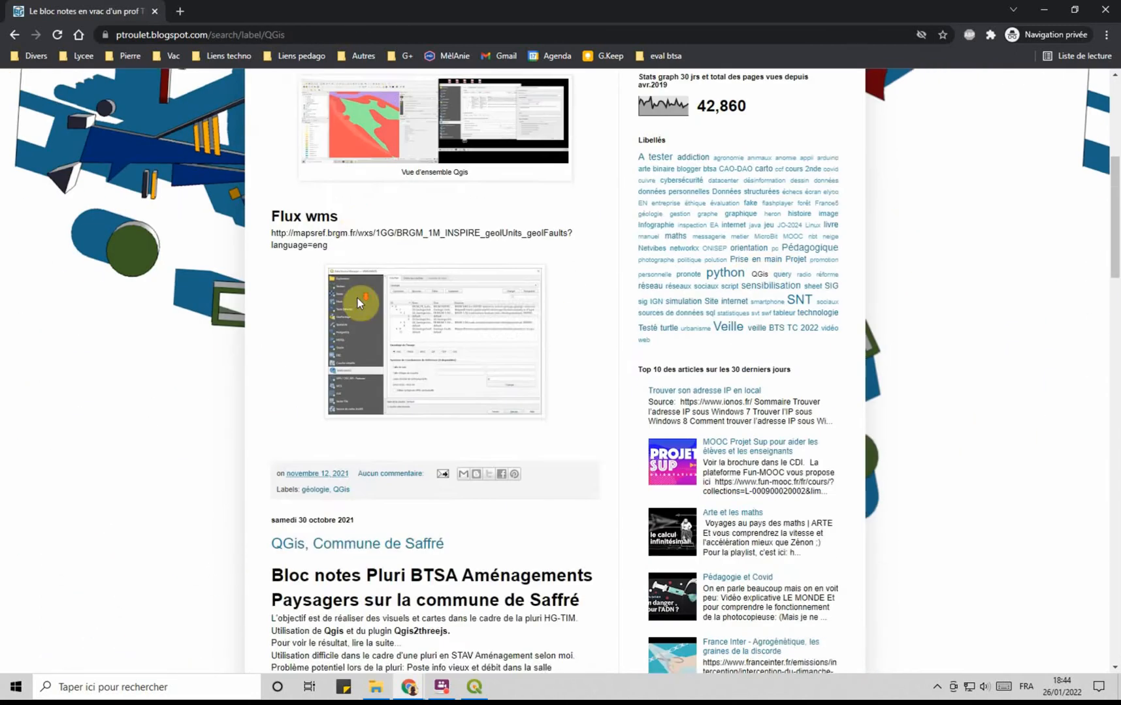
pyautogui.scroll(-1, 360, 300)
pyautogui.click(379, 265)
# - Find projection code 2154 and the IGN WMS link in the article's introduction, and copy the link's address
pyautogui.scroll(-3, 376, 262)
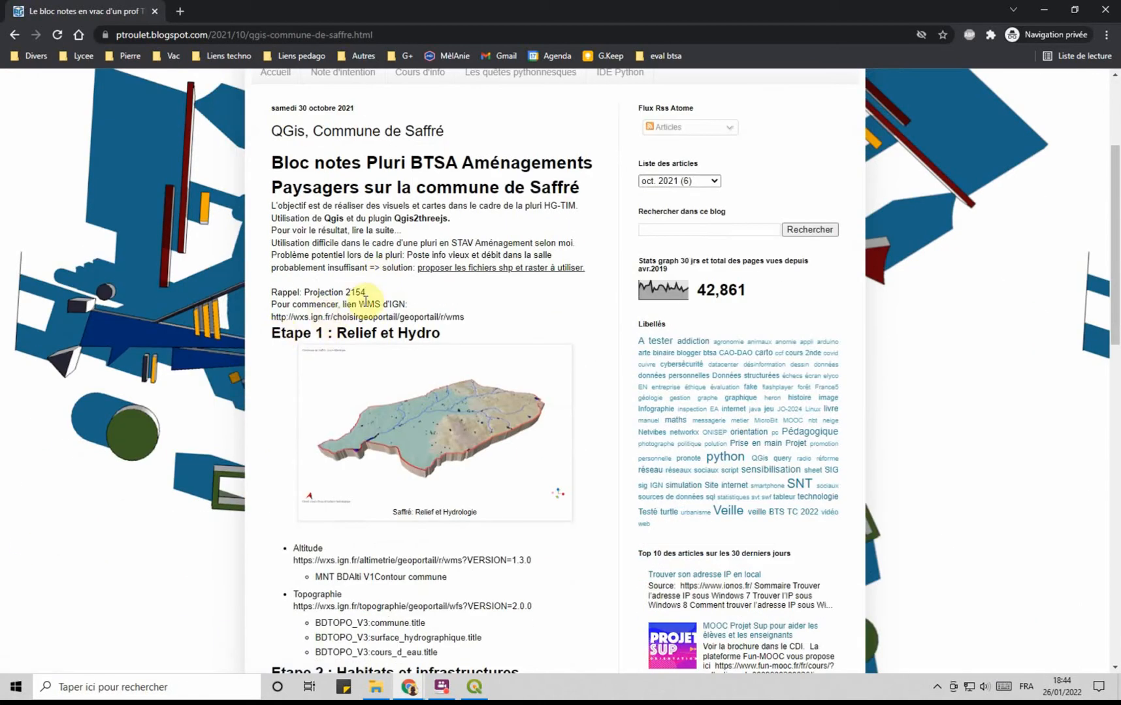
pyautogui.doubleClick(363, 292)
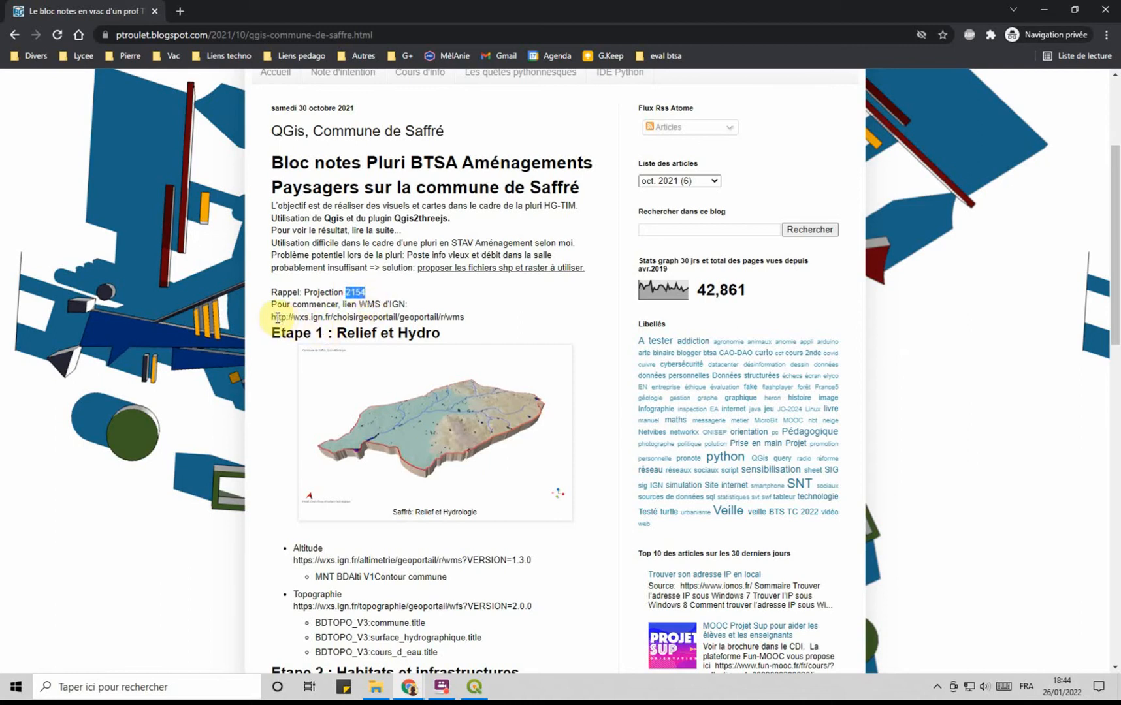
pyautogui.moveTo(360, 305); pyautogui.dragTo(386, 303)
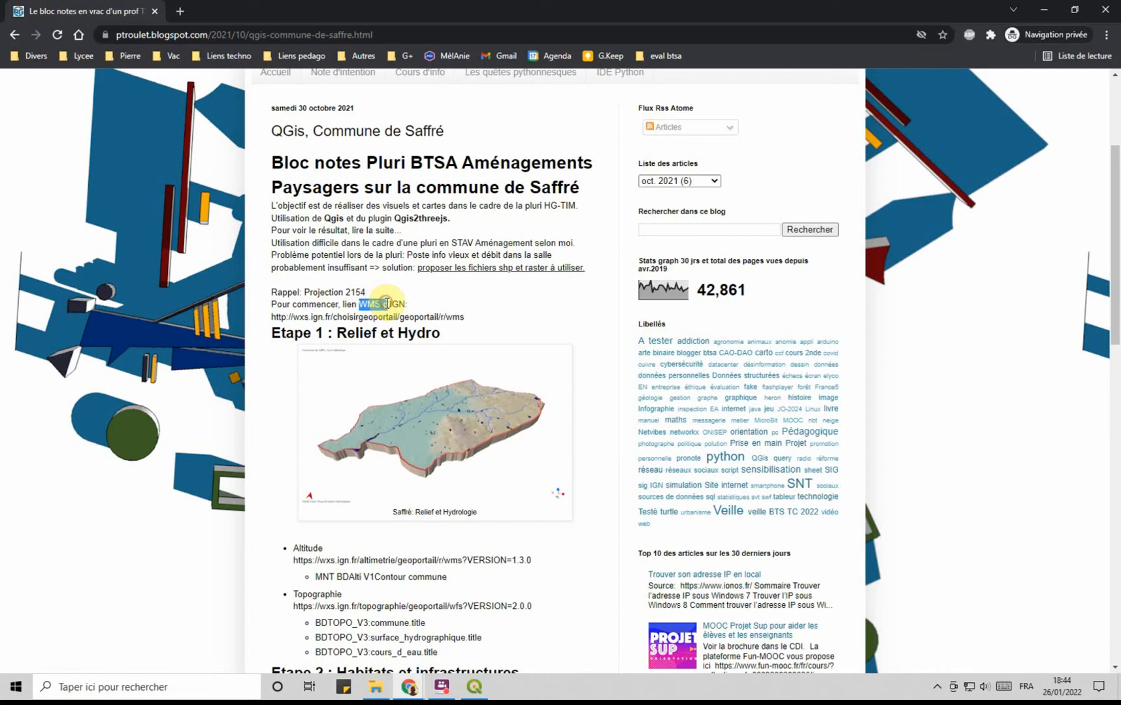
pyautogui.moveTo(272, 317); pyautogui.dragTo(465, 320)
pyautogui.hotkey('ctrl', 'c')
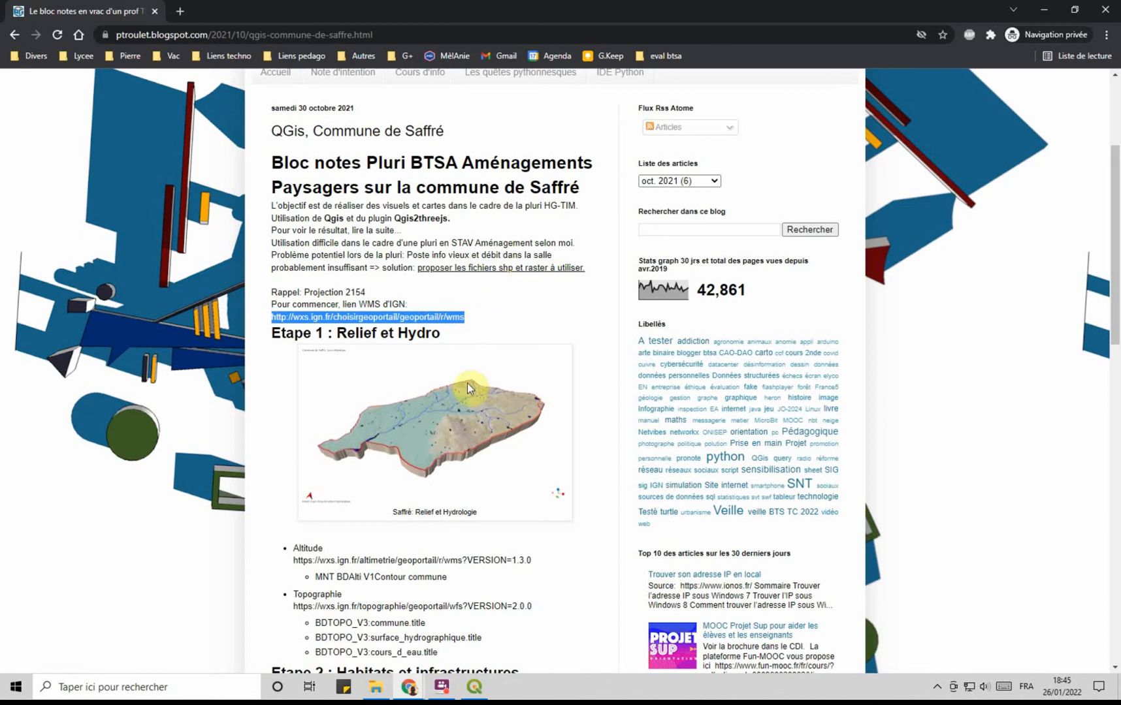
# - Switch to QGIS and open the Data Source Manager on its WMS/WMTS sources
pyautogui.click(476, 687)
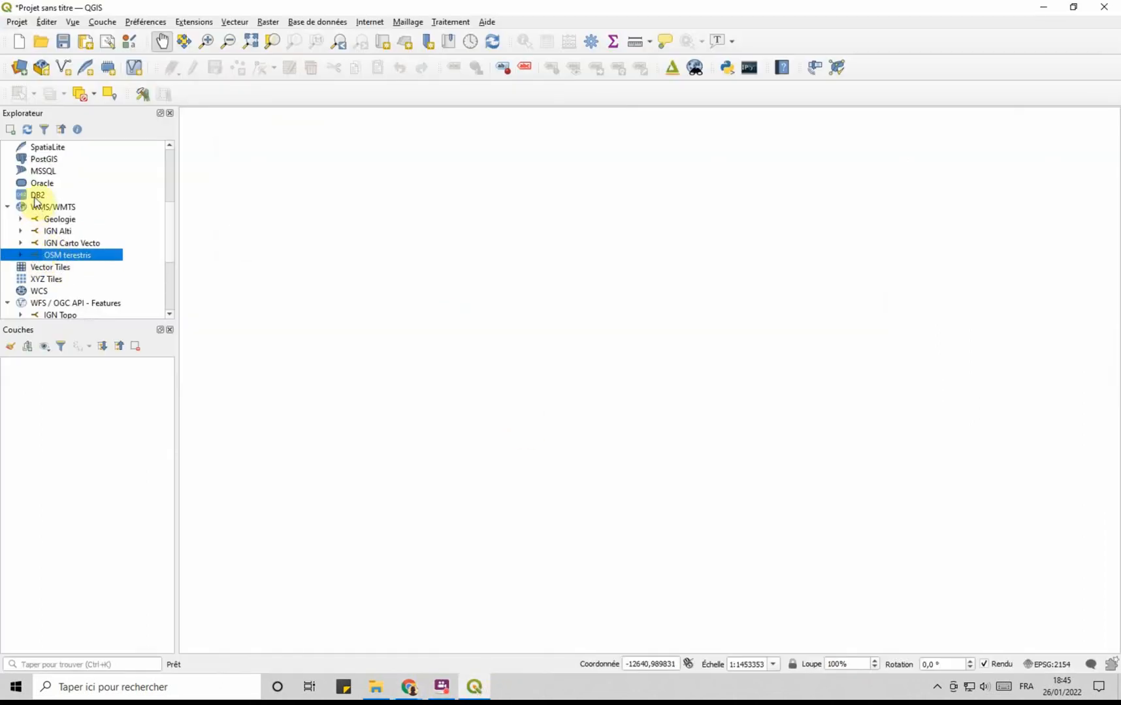
pyautogui.click(26, 73)
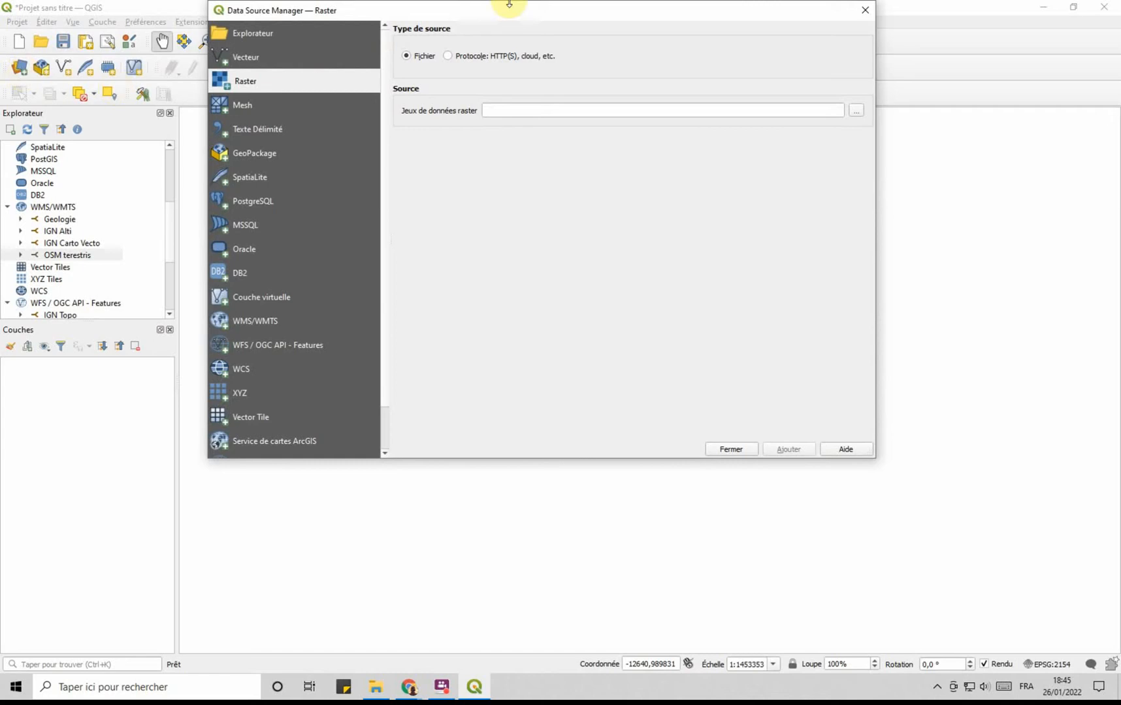
pyautogui.moveTo(502, 11); pyautogui.dragTo(506, 62)
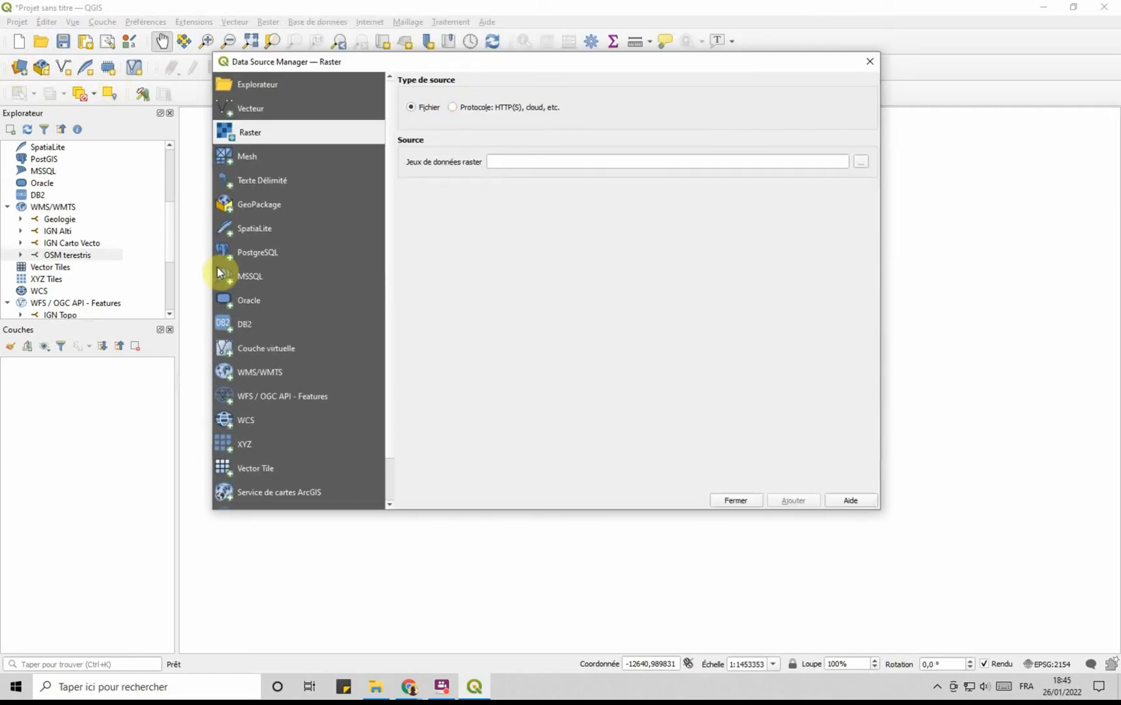
pyautogui.click(237, 372)
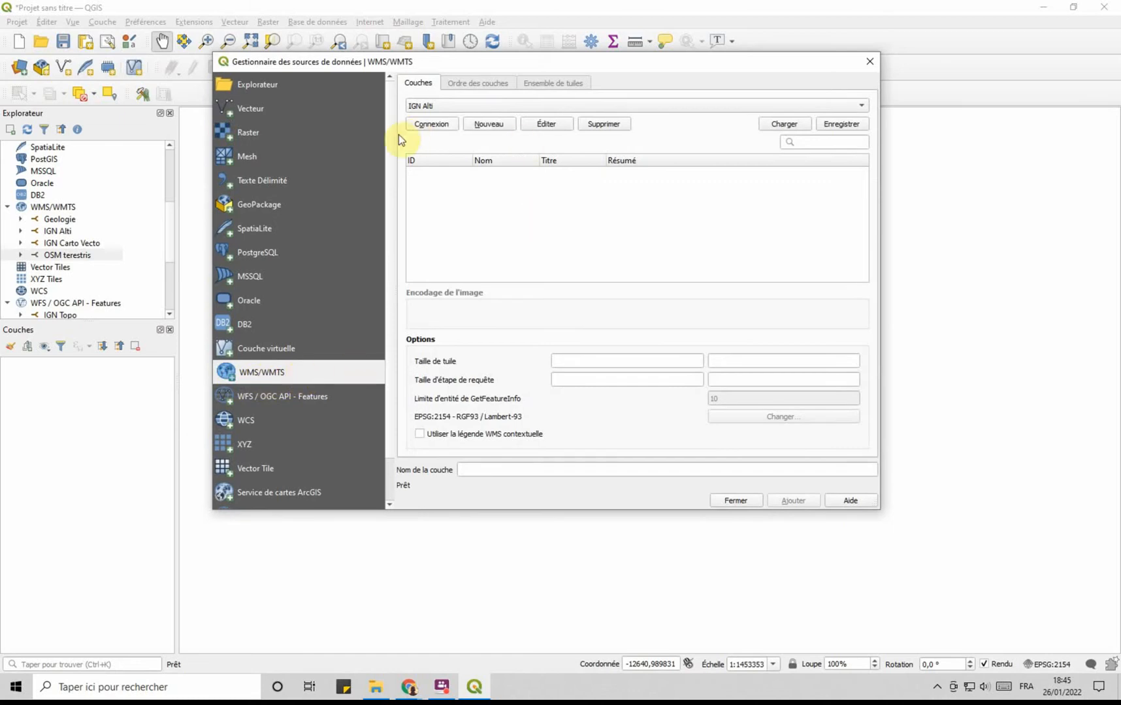
# - Create a WMS/WMTS connection named "IGn Clefpartagee geoportail" with the copied IGN WMS link as its URL
pyautogui.click(493, 124)
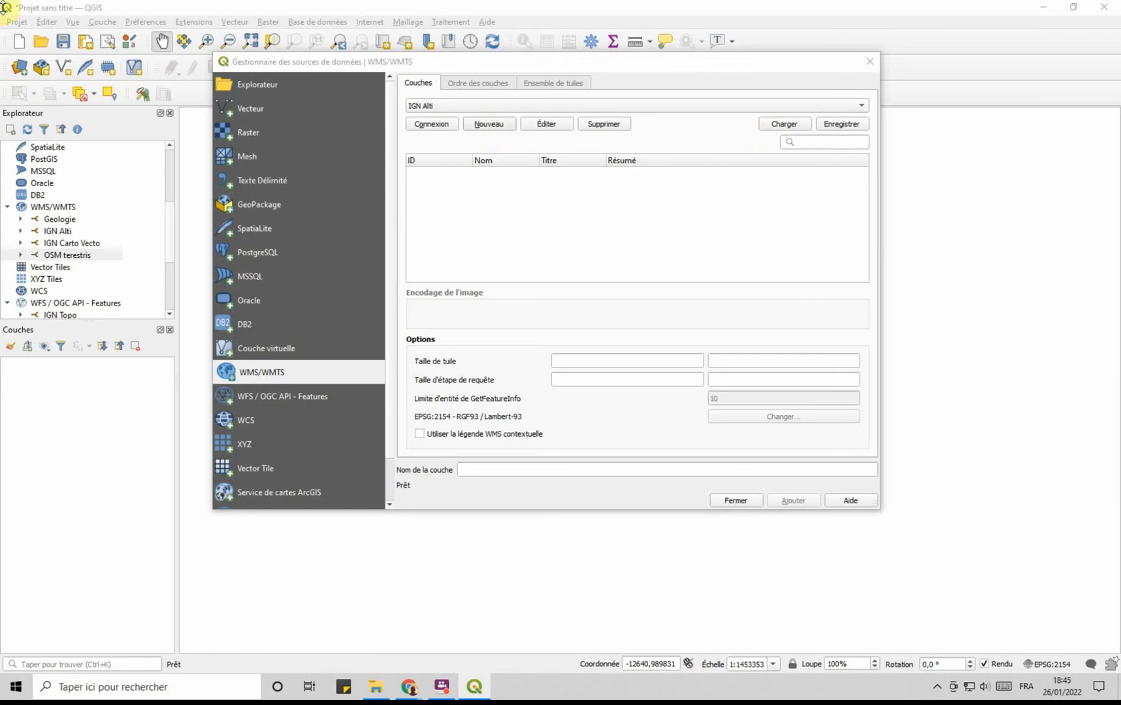
pyautogui.moveTo(602, 267); pyautogui.dragTo(596, 86)
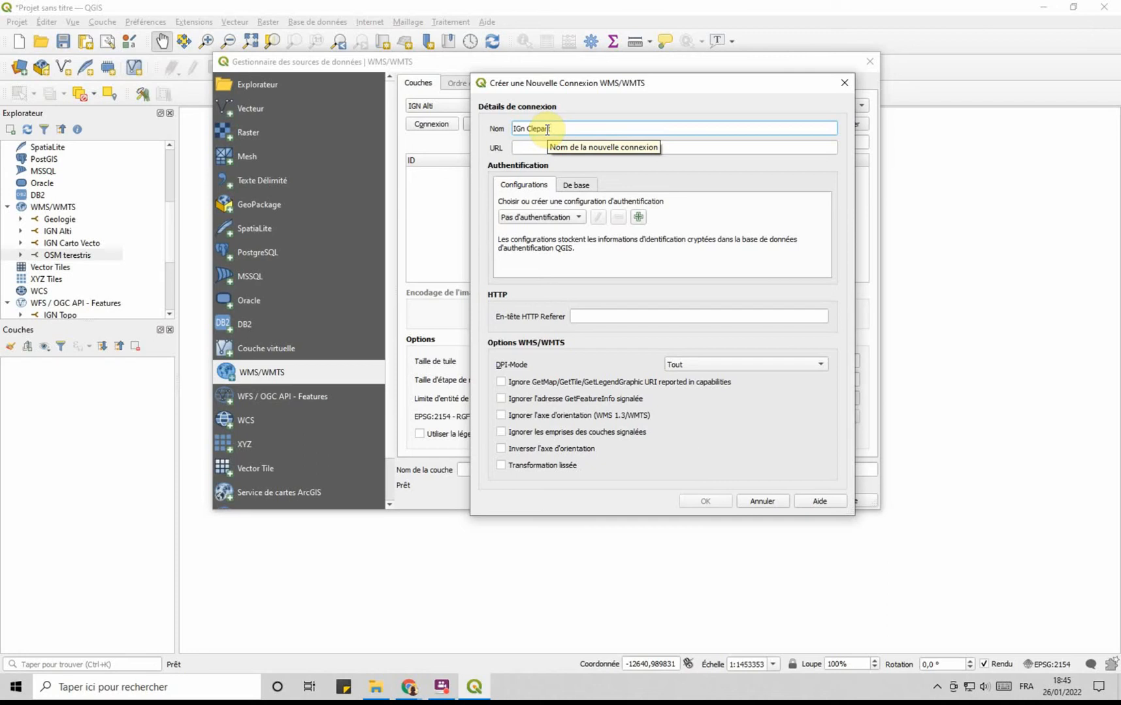
pyautogui.press('BackSpace')
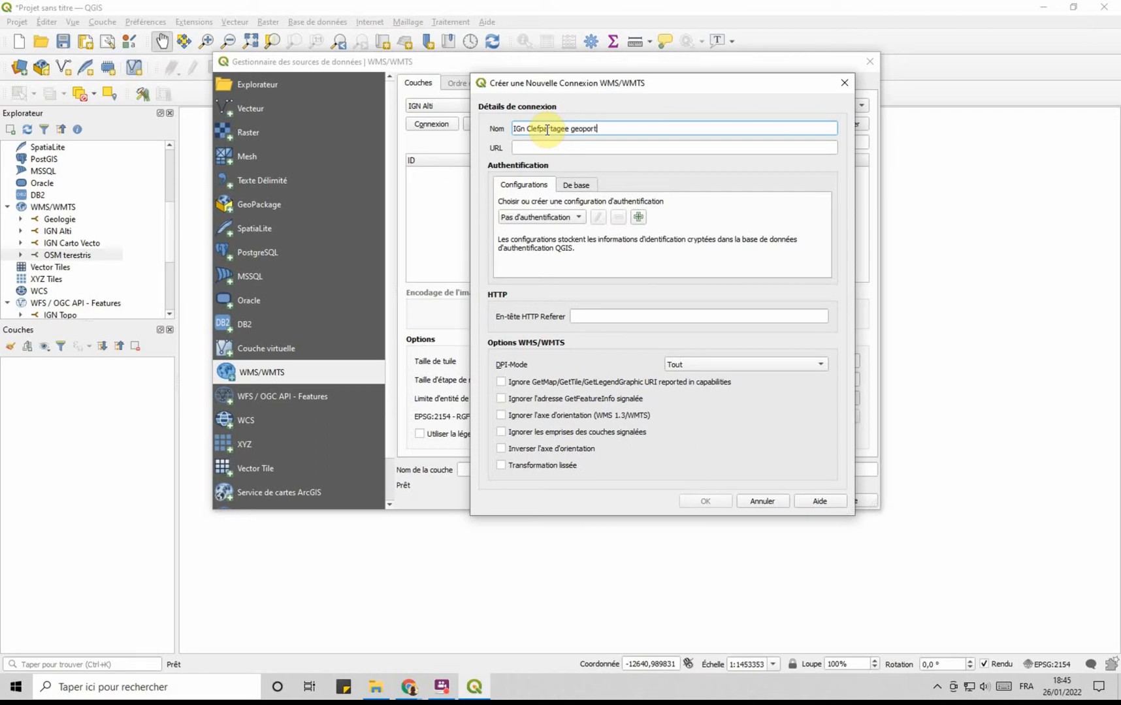
pyautogui.click(546, 148)
pyautogui.hotkey('ctrl', 'v')
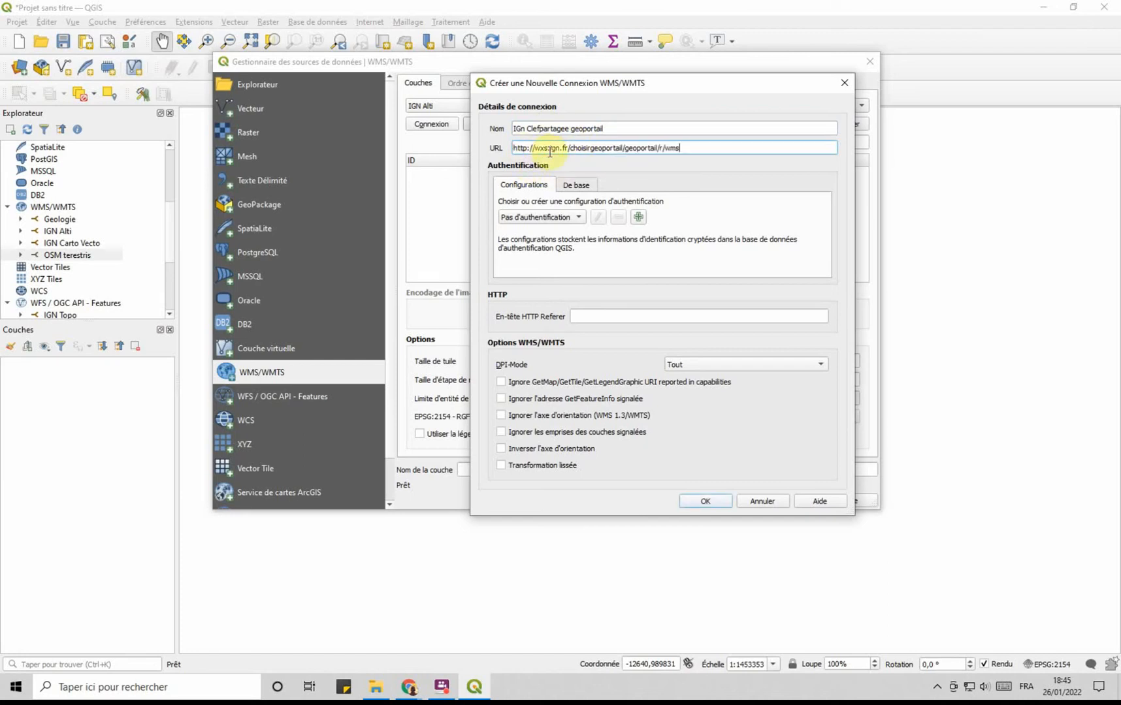
pyautogui.doubleClick(673, 148)
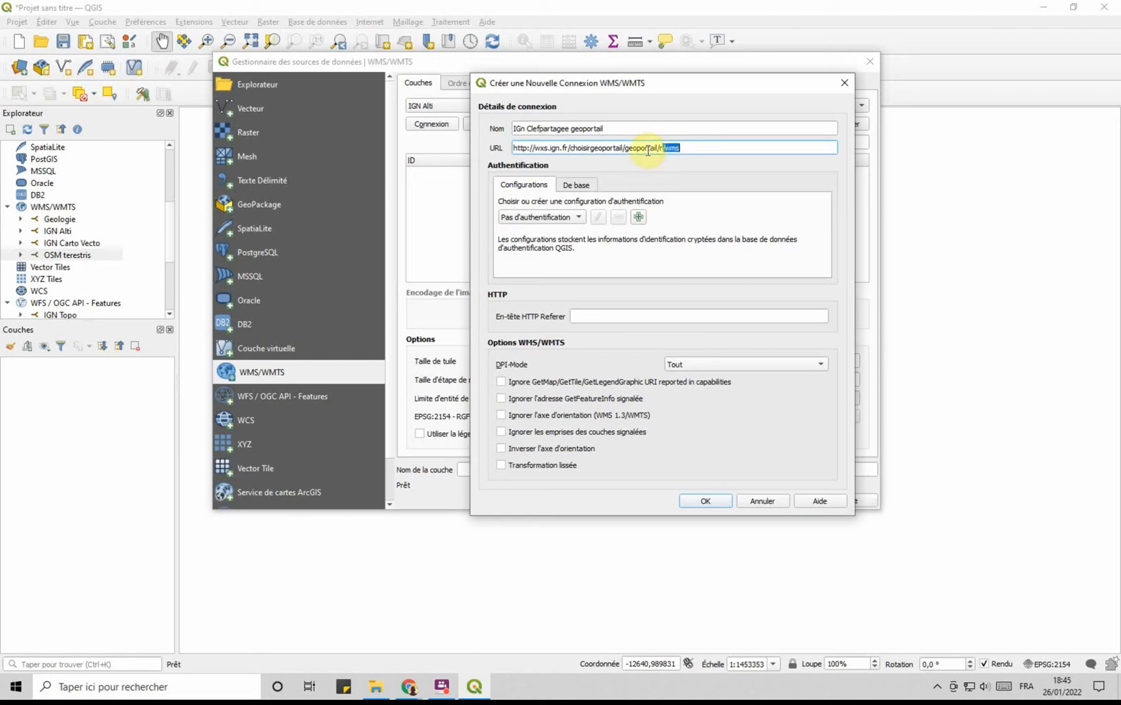
pyautogui.moveTo(625, 148); pyautogui.dragTo(663, 151)
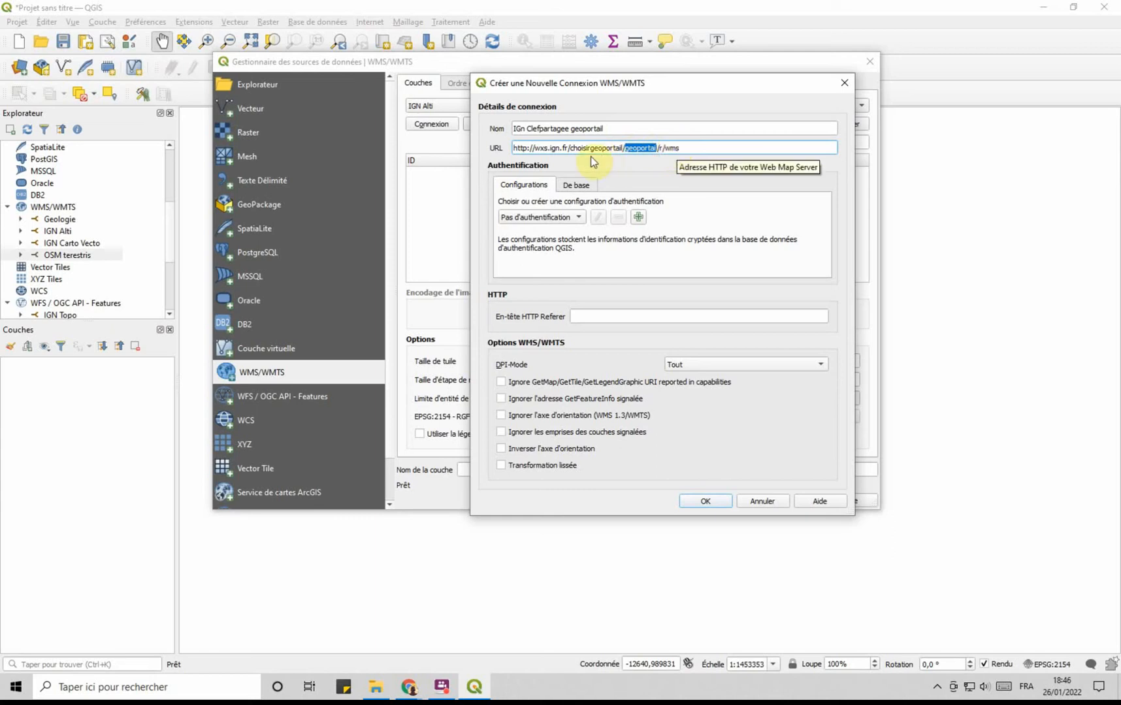
pyautogui.moveTo(570, 149); pyautogui.dragTo(619, 151)
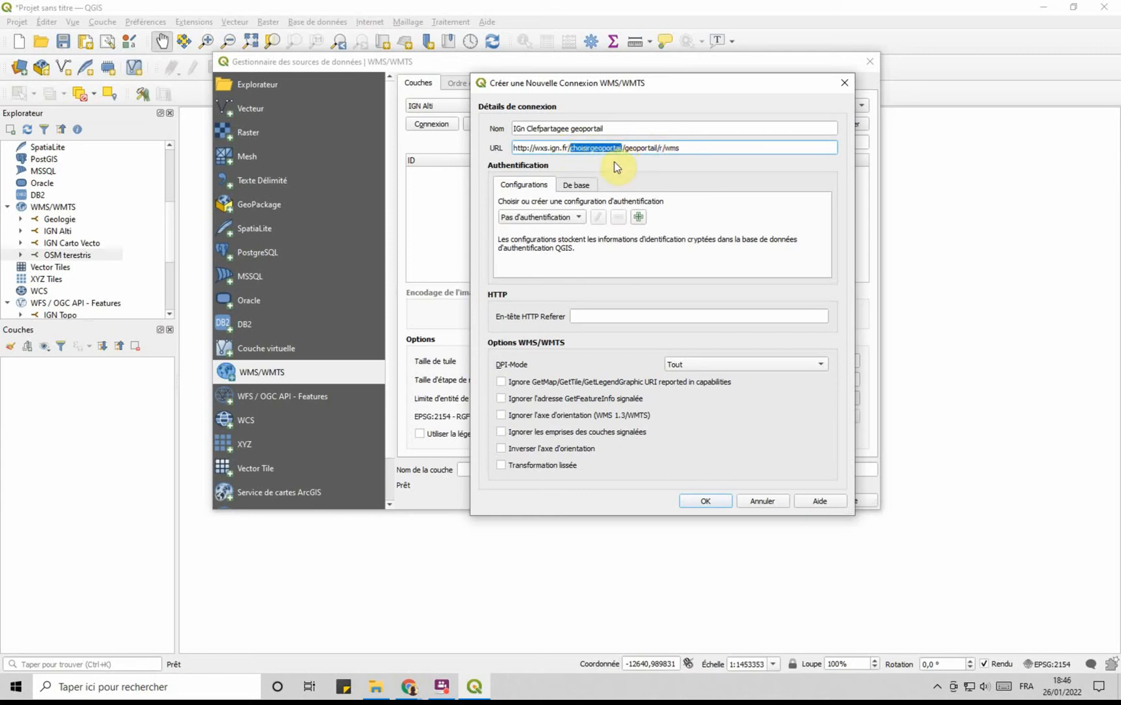
pyautogui.click(705, 501)
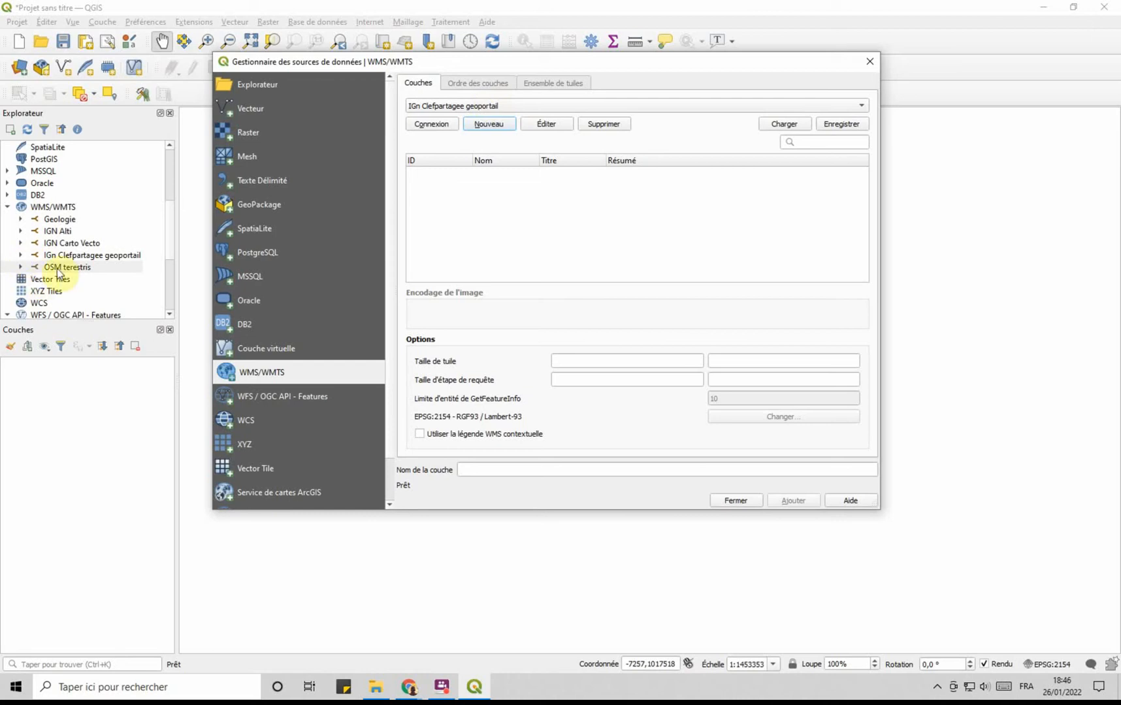
# - Connect to "IGn Clefpartagee geoportail", widen the layer name column, examine each offered layer, and close the Data Source Manager
pyautogui.click(116, 253)
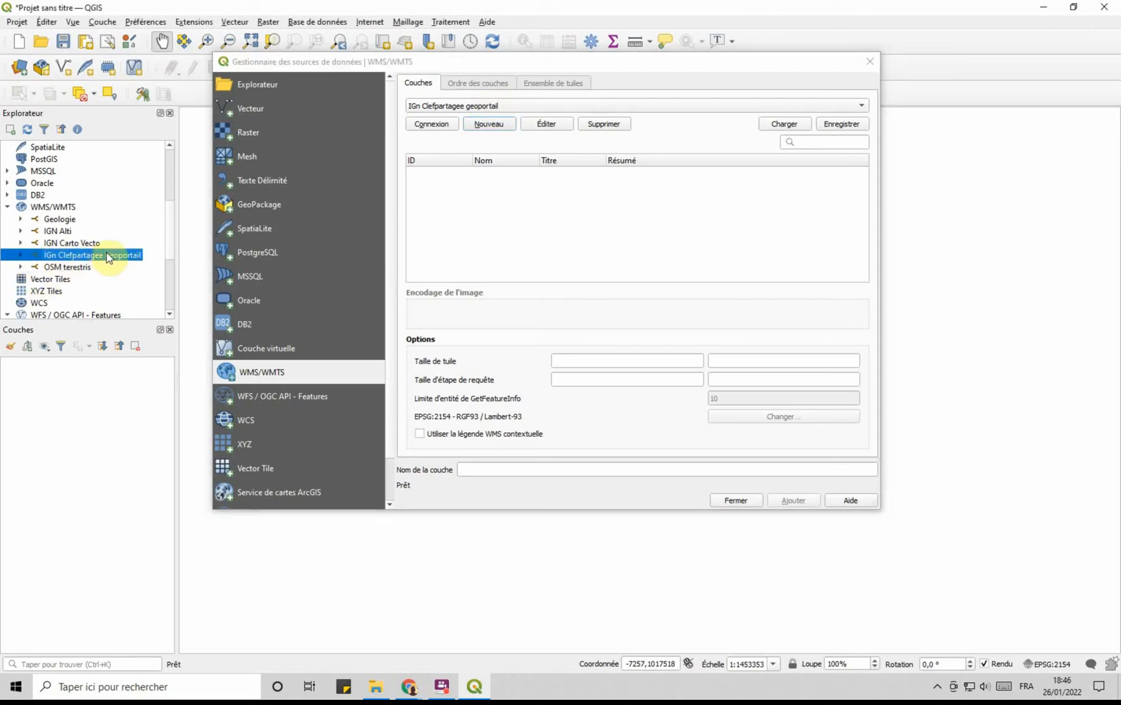
pyautogui.click(430, 127)
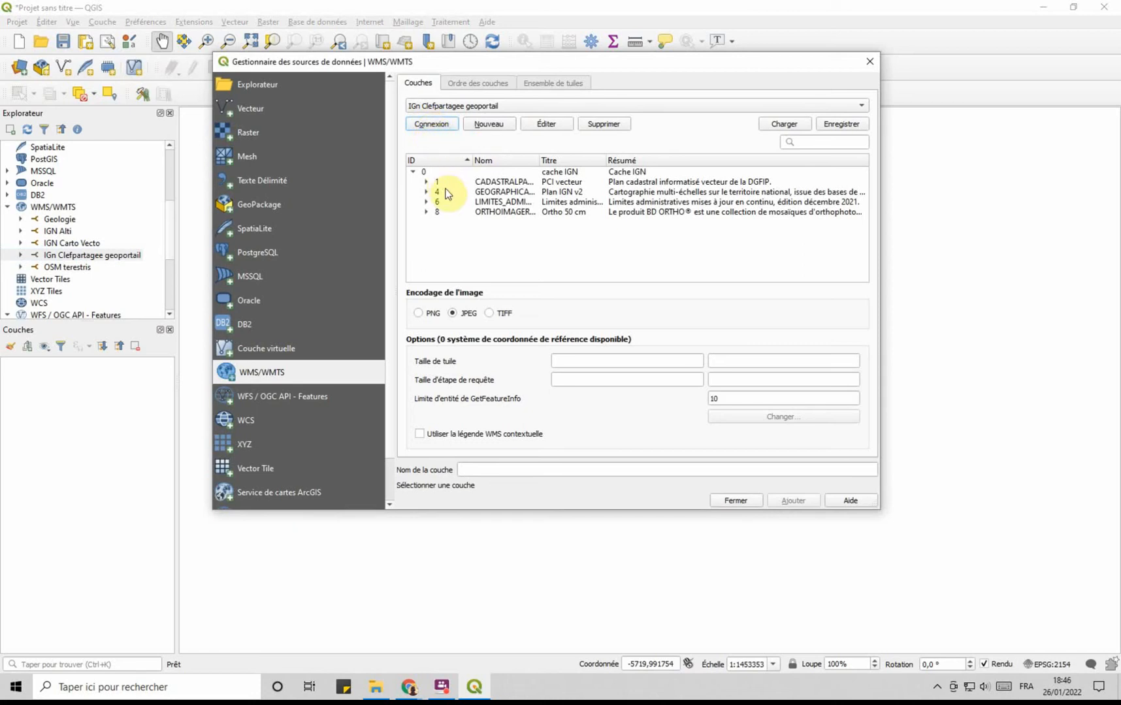
pyautogui.click(472, 181)
pyautogui.click(485, 193)
pyautogui.click(485, 202)
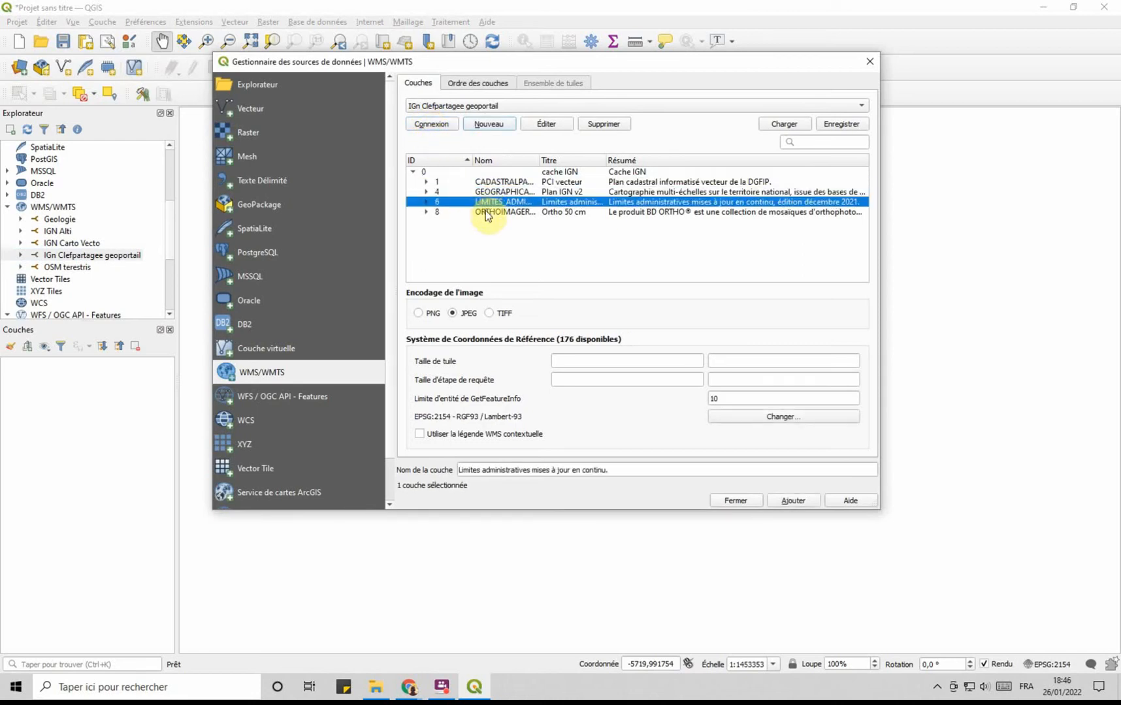
pyautogui.click(485, 212)
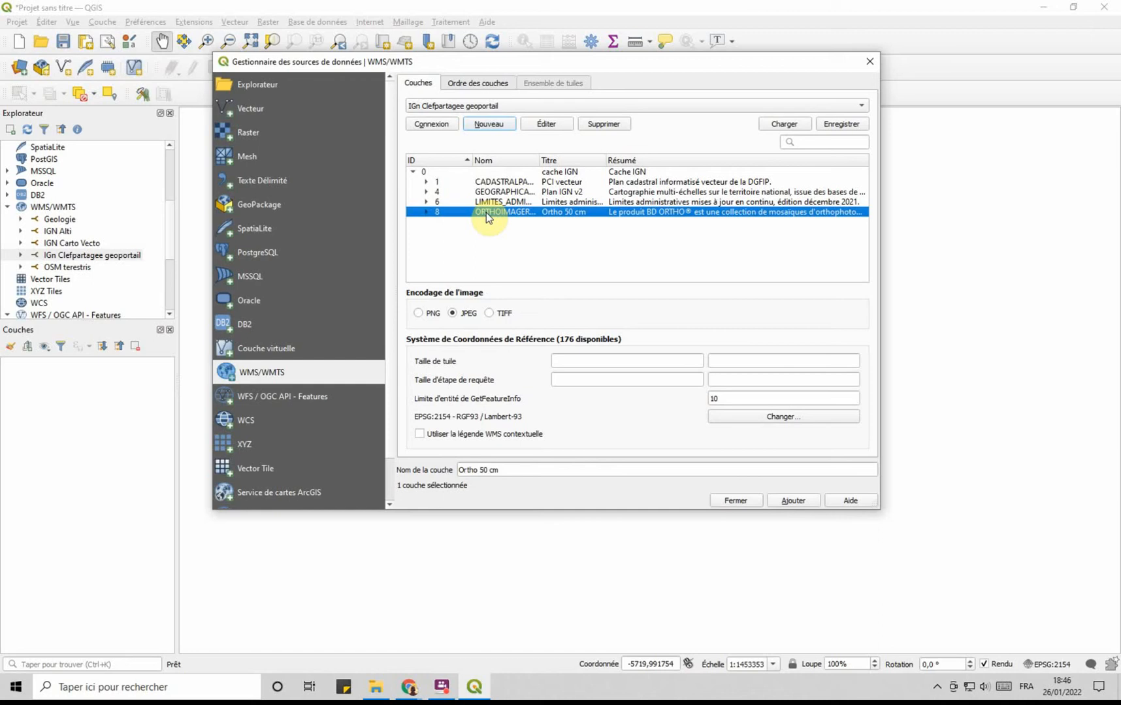
pyautogui.click(503, 182)
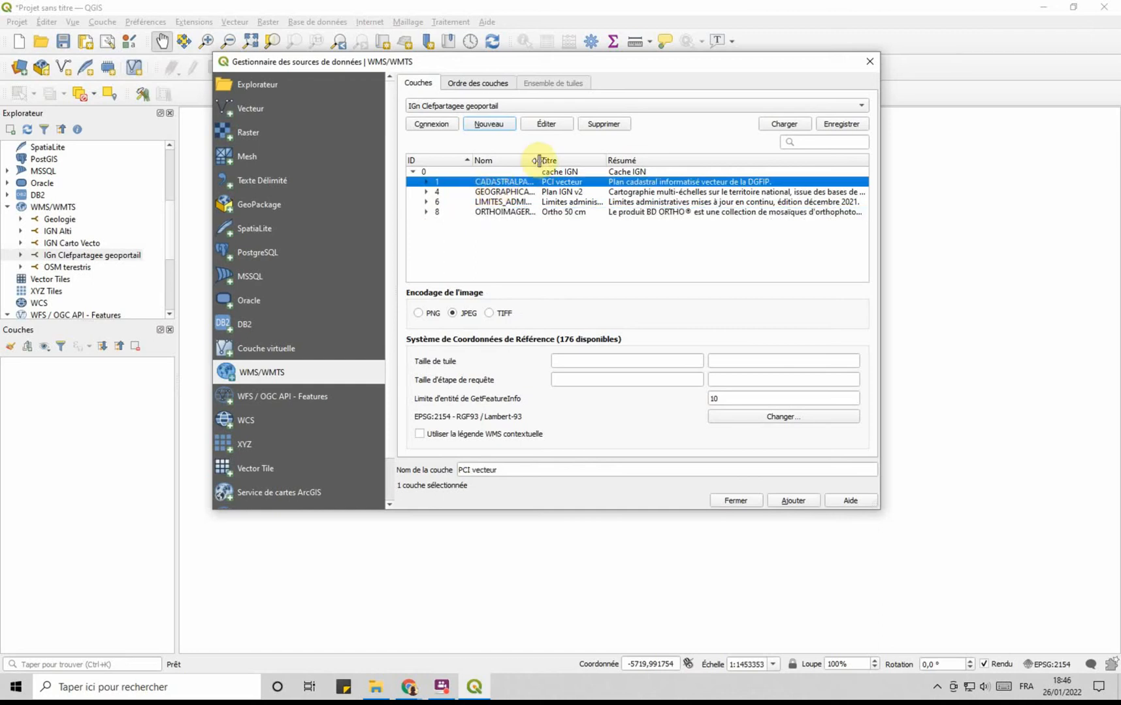
pyautogui.moveTo(539, 160); pyautogui.dragTo(607, 160)
pyautogui.click(502, 193)
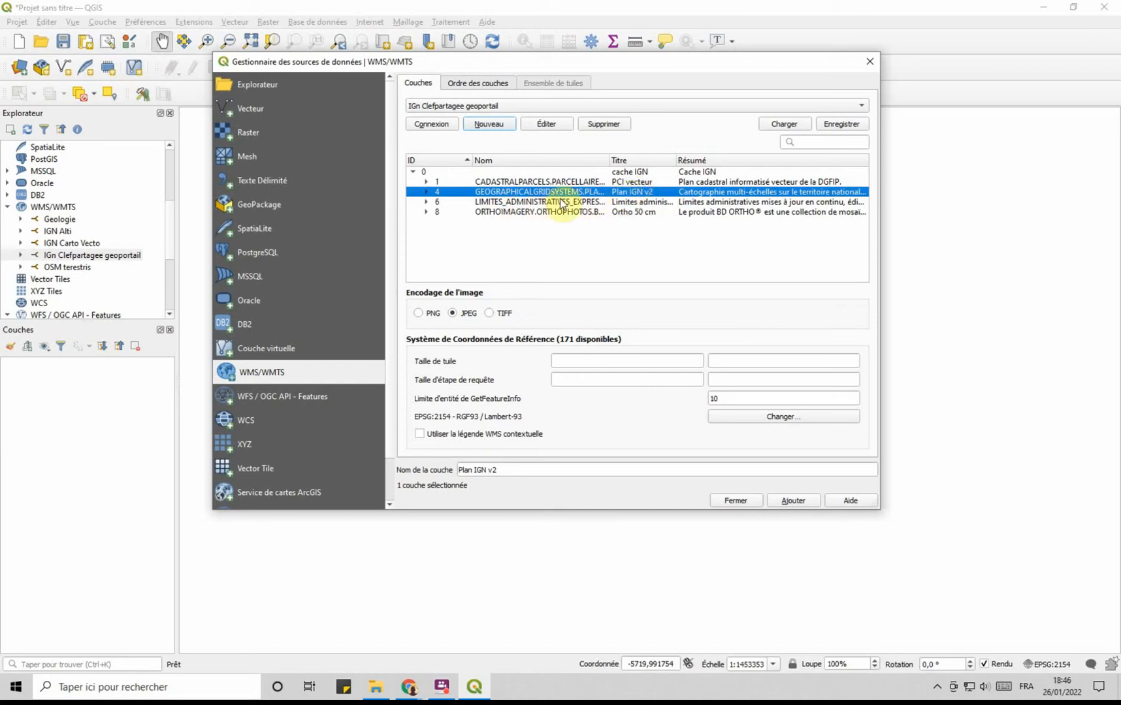
pyautogui.click(513, 203)
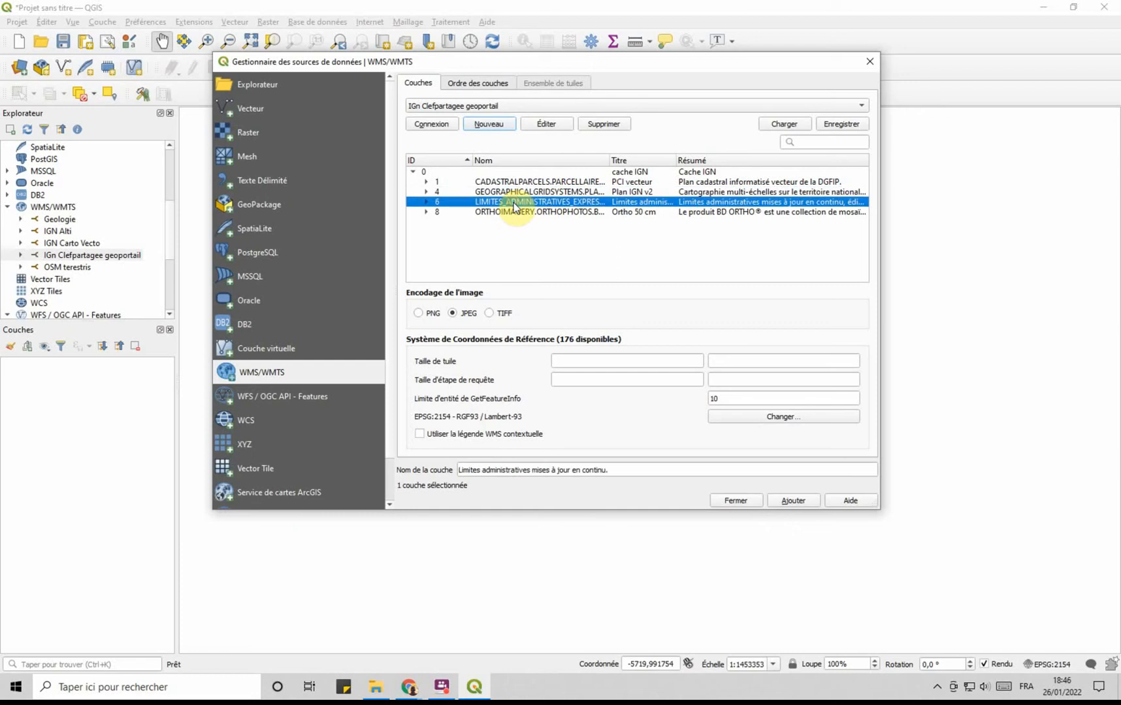
pyautogui.click(509, 213)
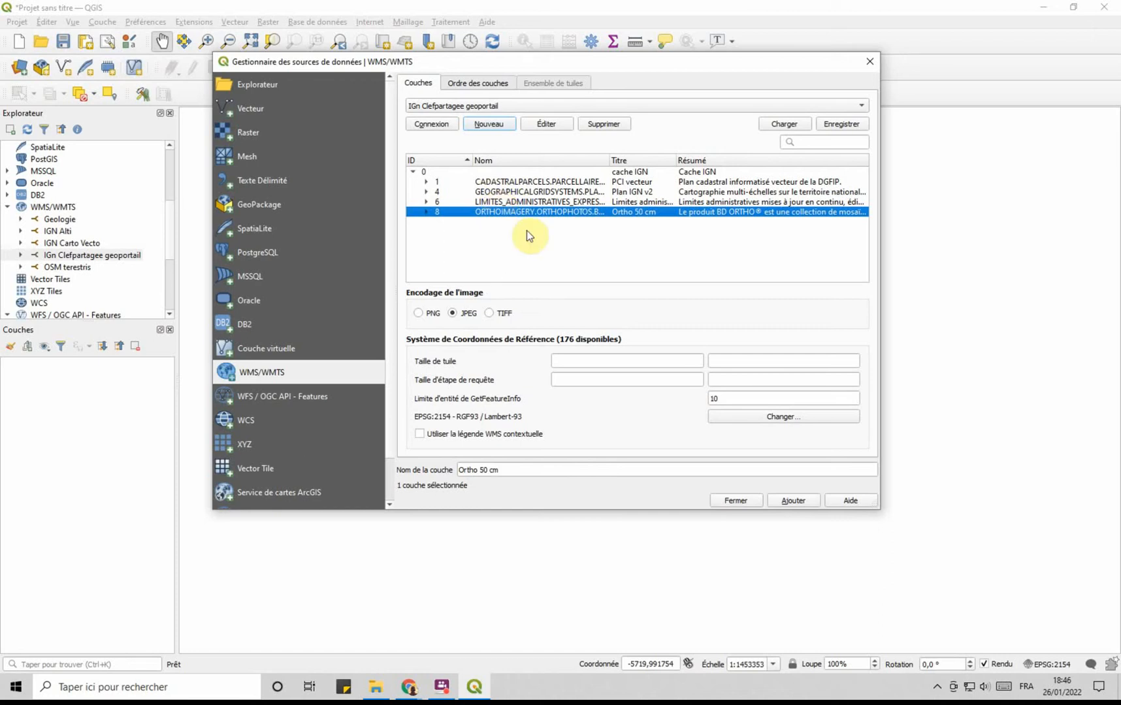
pyautogui.click(744, 501)
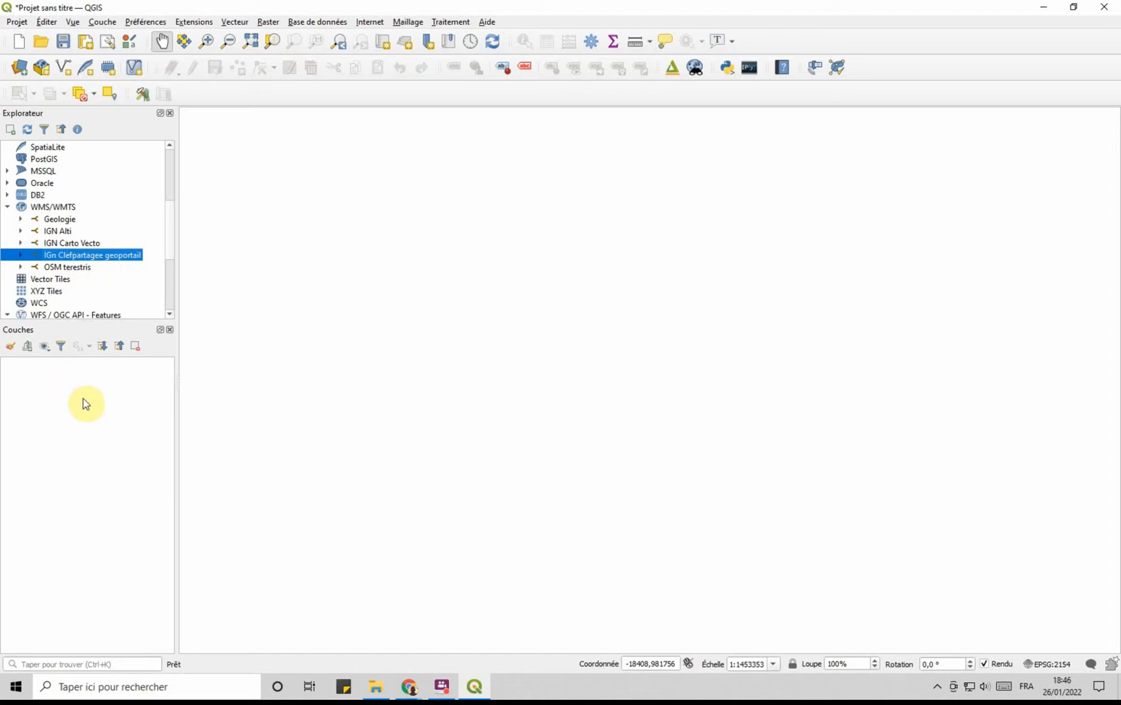
# - Expand the "IGn Clefpartagee geoportail" connection down to the cache IGN layers and add Plan IGN v2 to the project
pyautogui.click(21, 254)
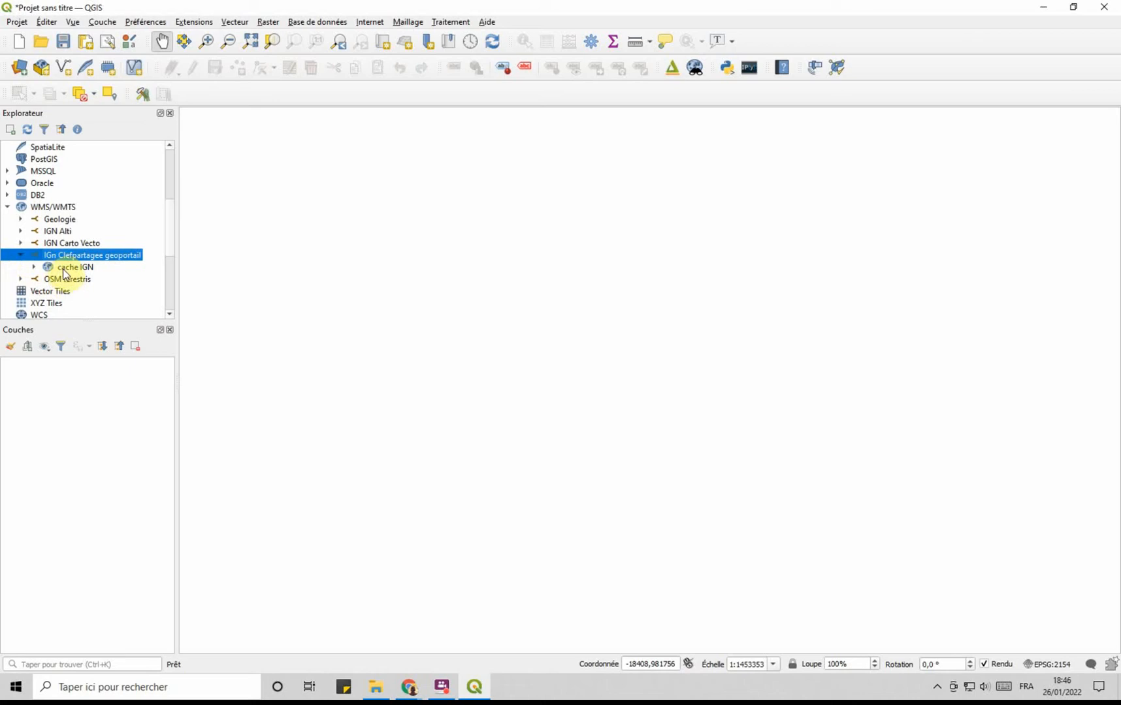
pyautogui.click(65, 269)
pyautogui.click(34, 268)
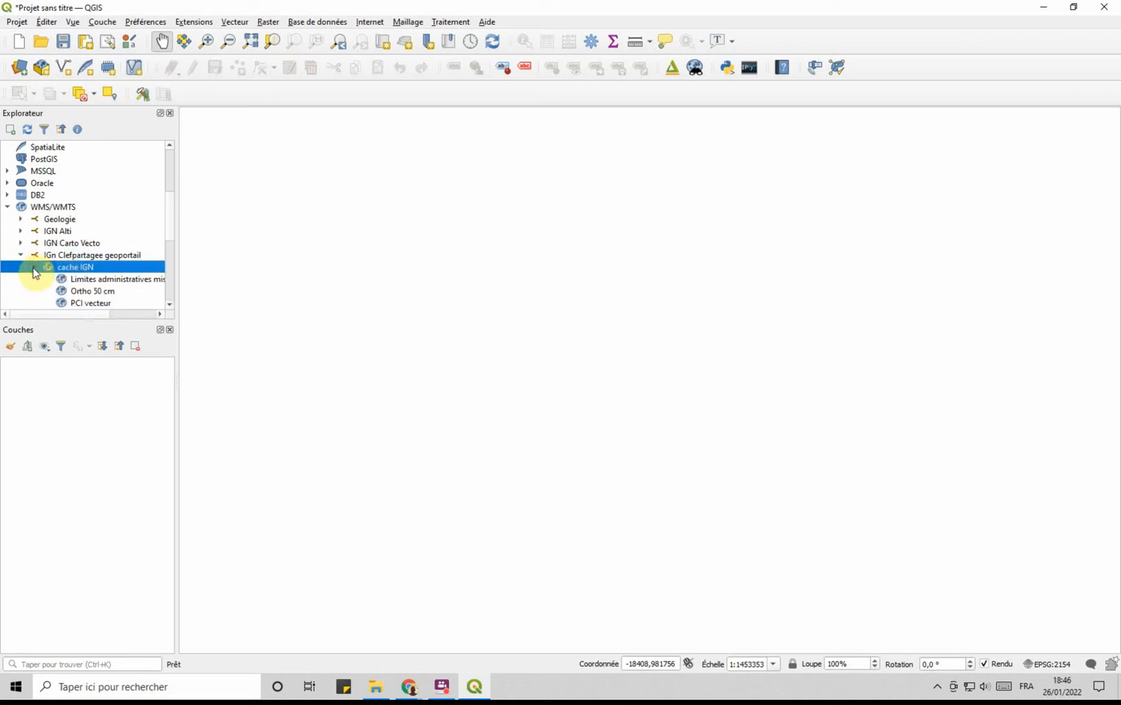
pyautogui.click(170, 227)
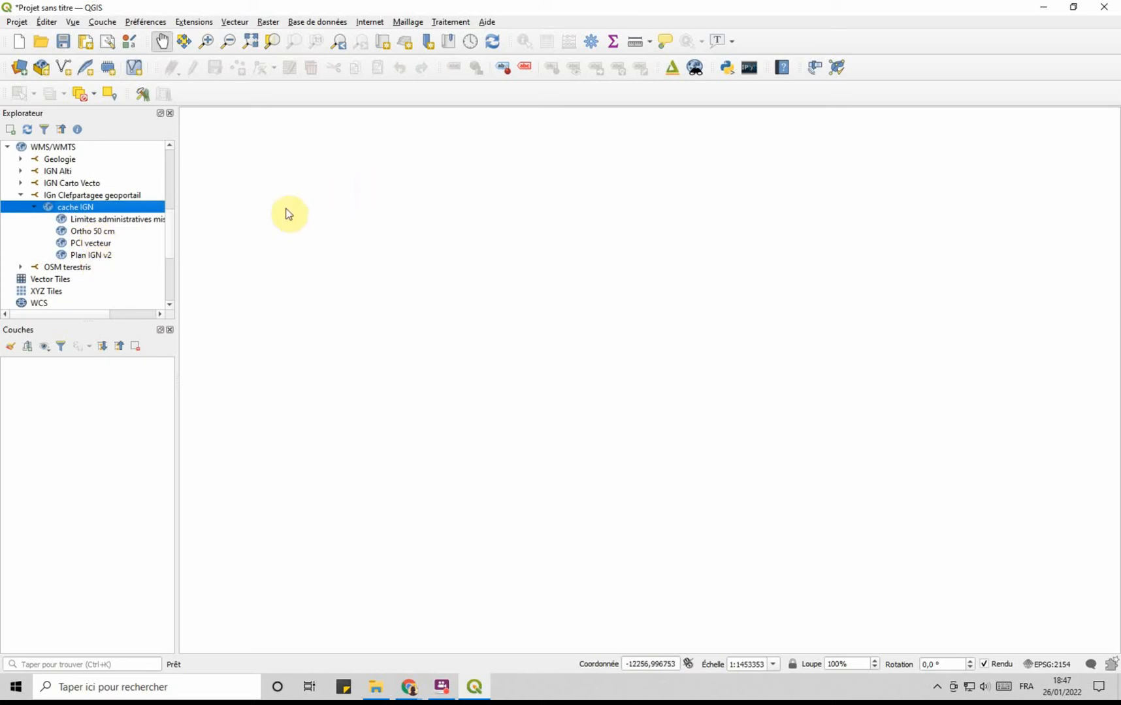
pyautogui.doubleClick(87, 255)
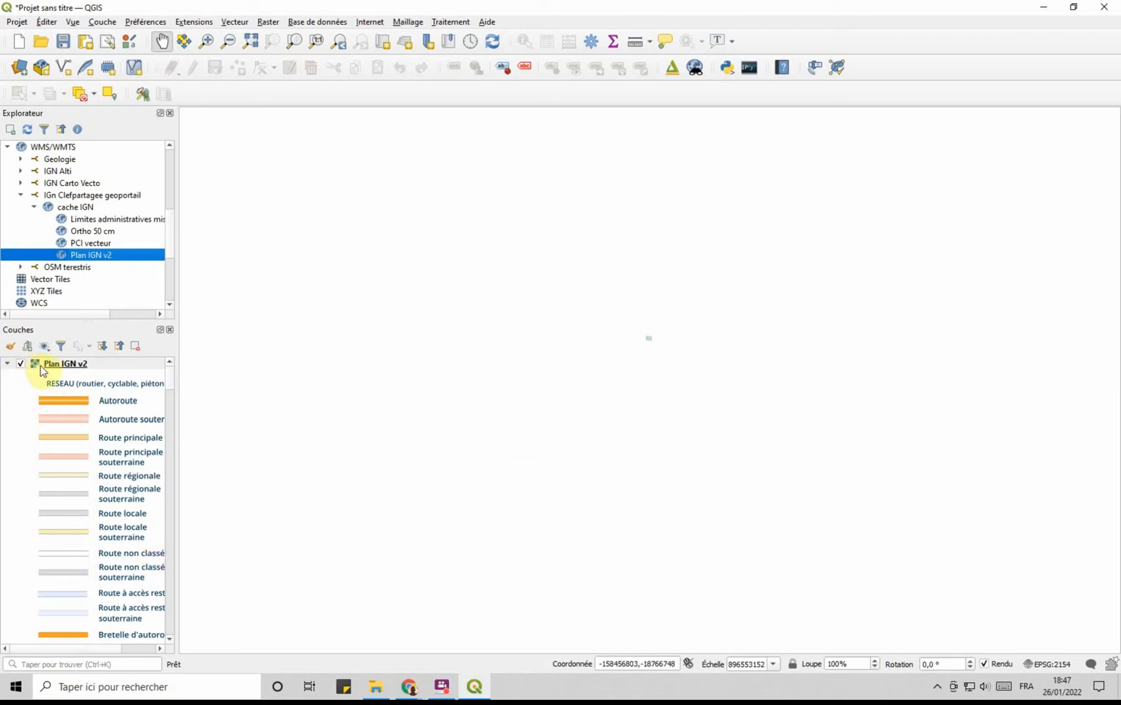
# - Look through the Plan IGN v2 layer's legend down to the relief altitude classes
pyautogui.moveTo(169, 389); pyautogui.dragTo(167, 591)
pyautogui.rightClick(166, 591)
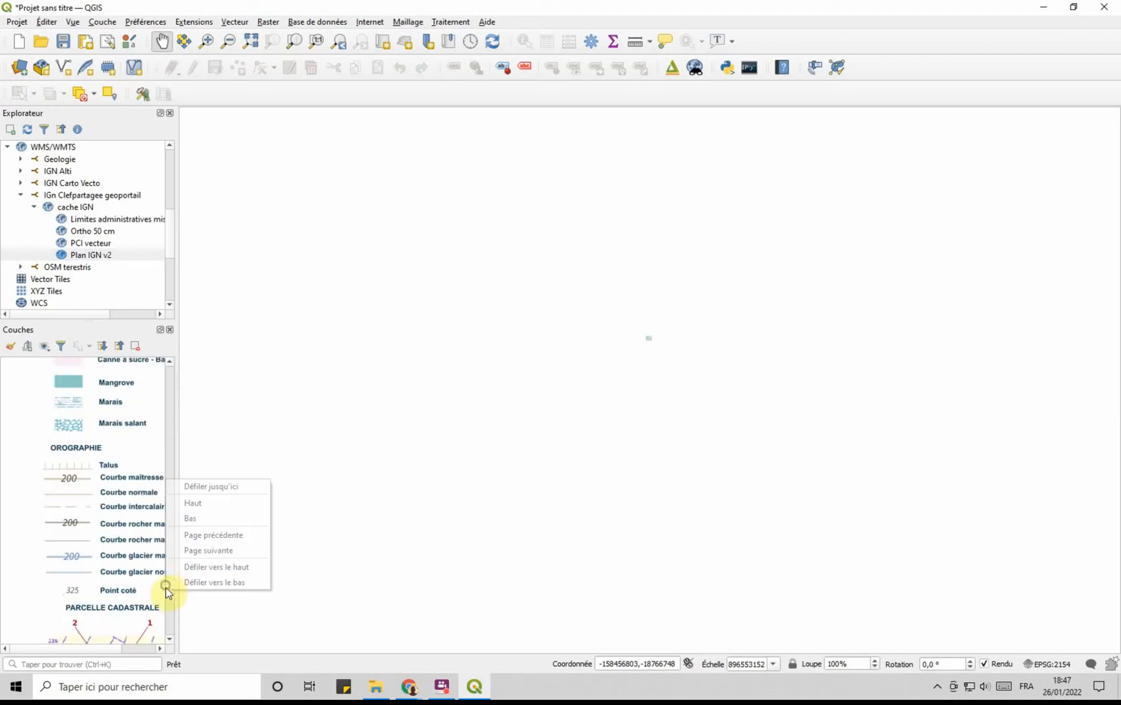
pyautogui.click(18, 477)
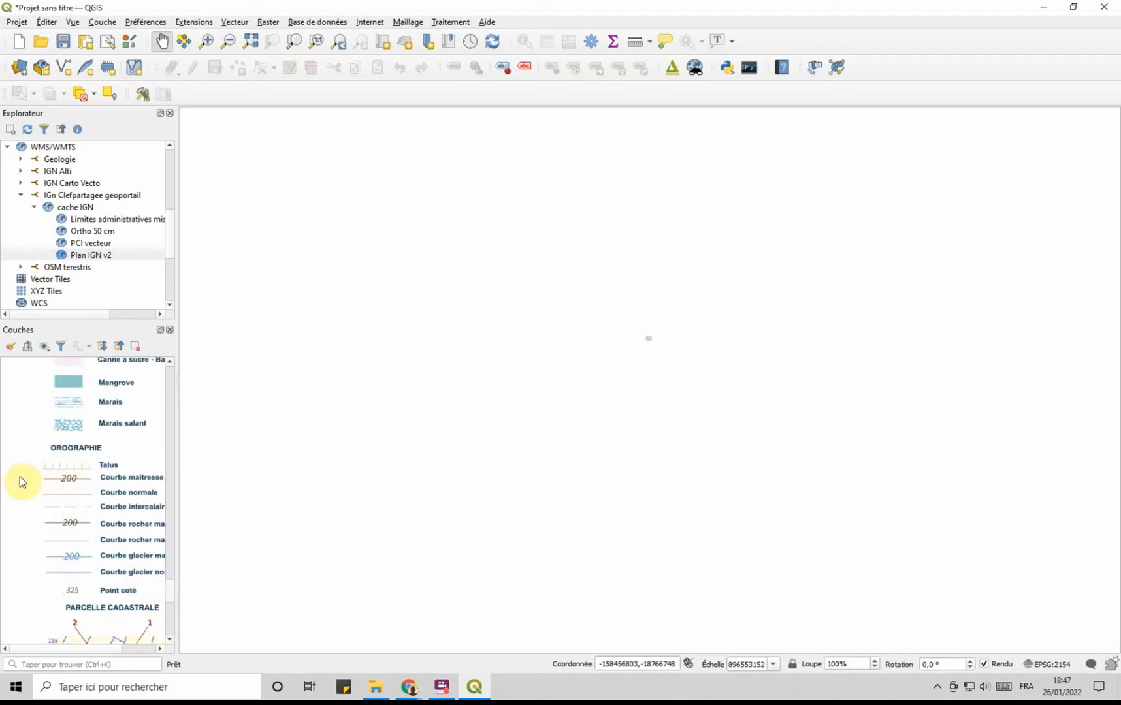
pyautogui.scroll(-15, 127, 519)
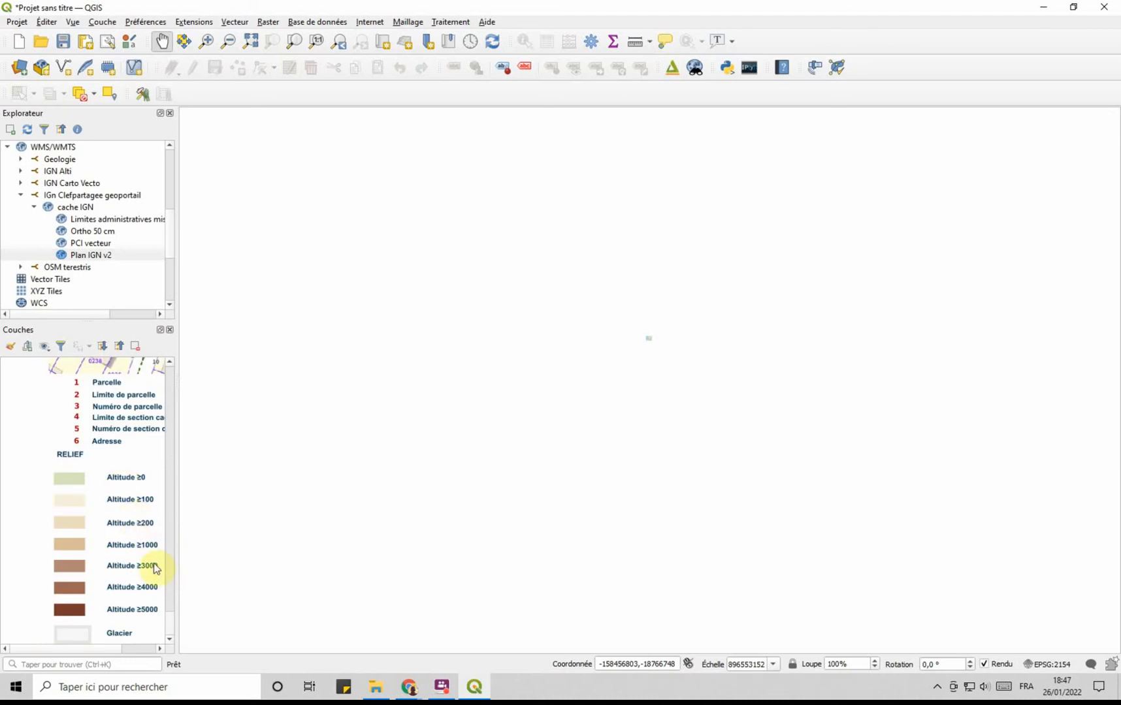
# - Collapse the Plan IGN v2 legend in the layer tree and frame France on the map
pyautogui.moveTo(173, 625); pyautogui.dragTo(181, 369)
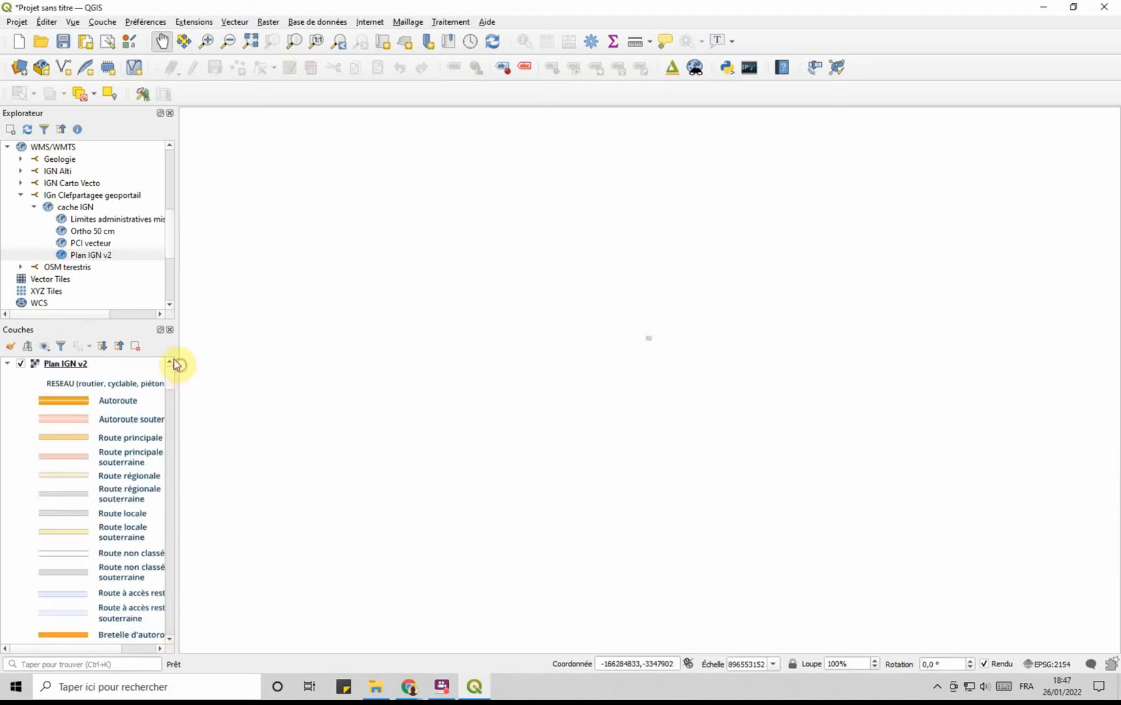
pyautogui.click(8, 364)
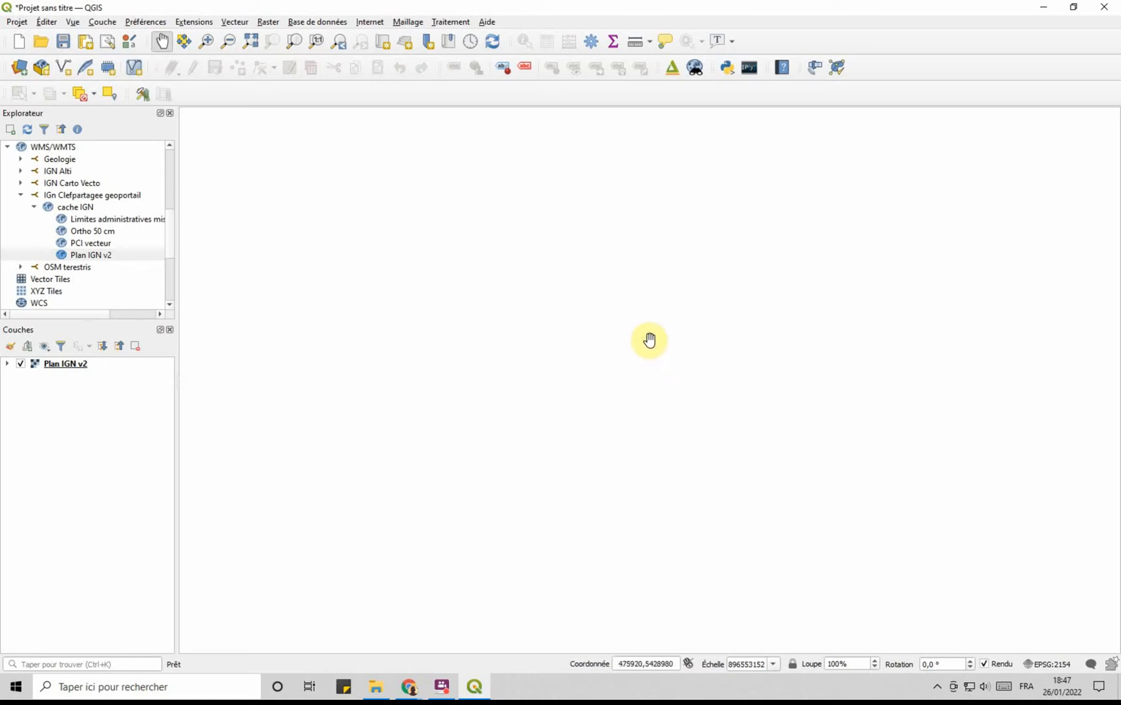
pyautogui.scroll(1, 648, 334)
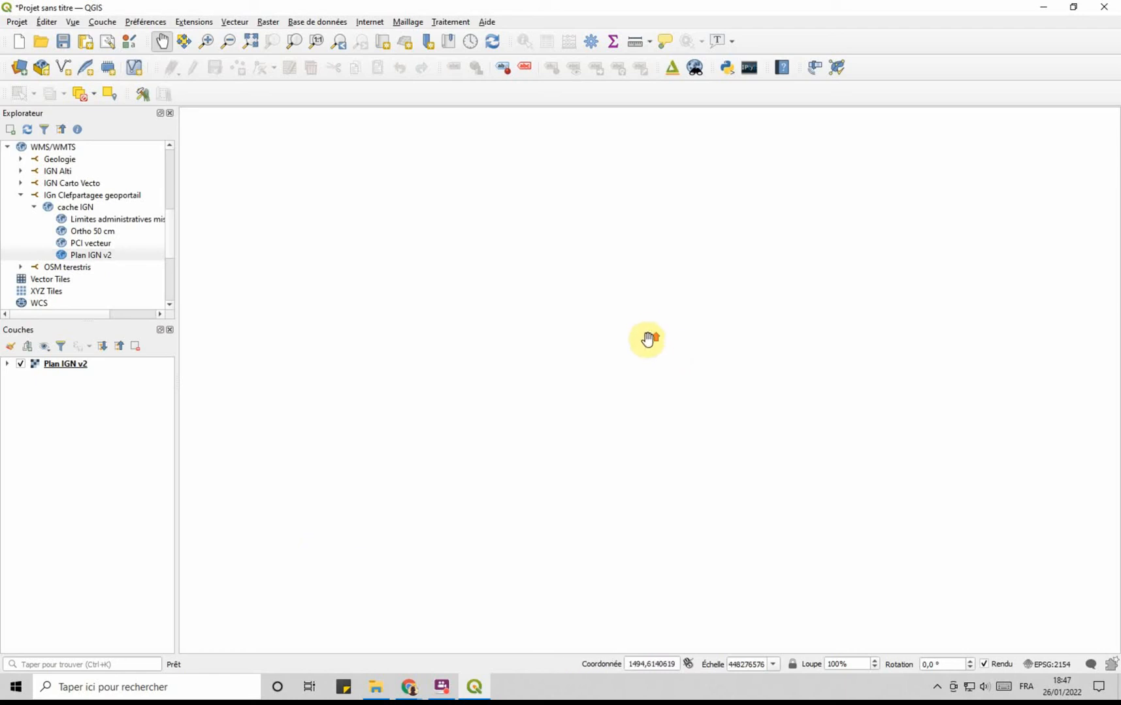
pyautogui.scroll(2, 653, 338)
pyautogui.scroll(1, 642, 338)
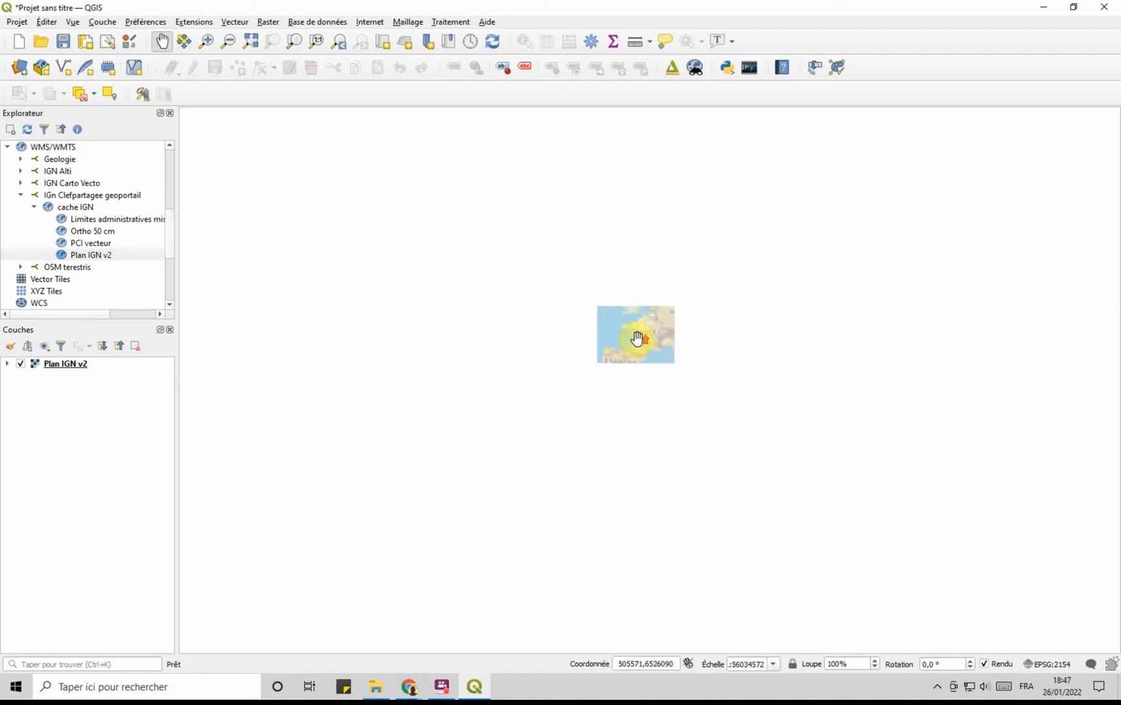
pyautogui.scroll(1, 651, 340)
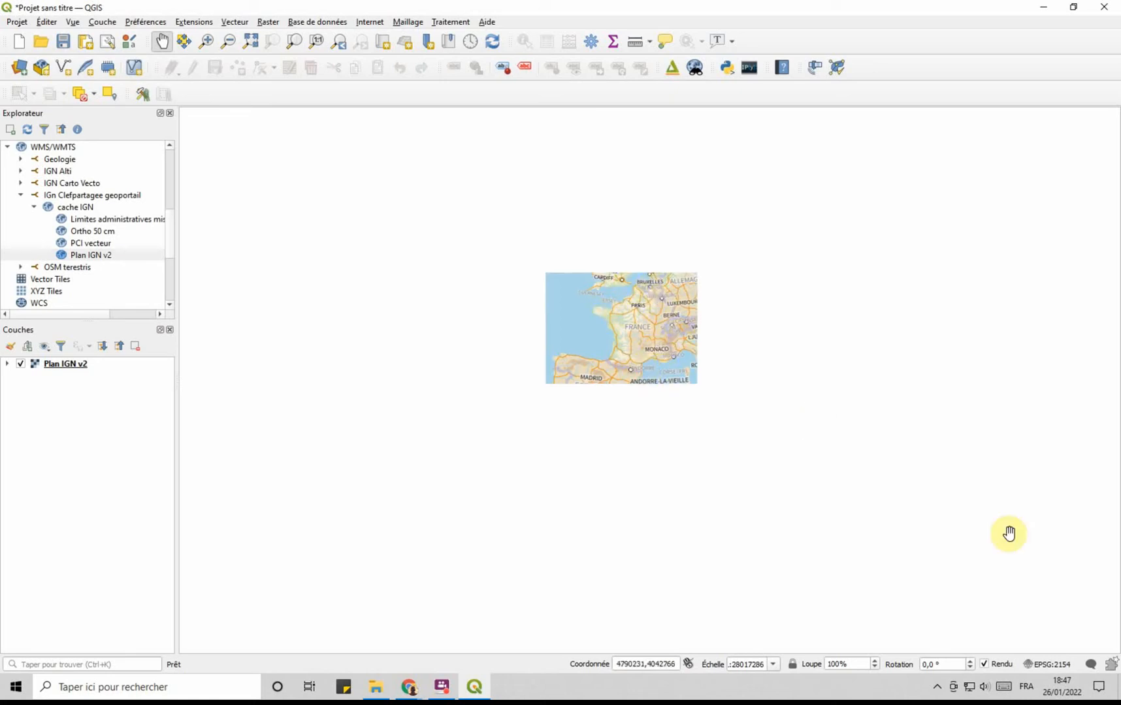
pyautogui.scroll(3, 612, 320)
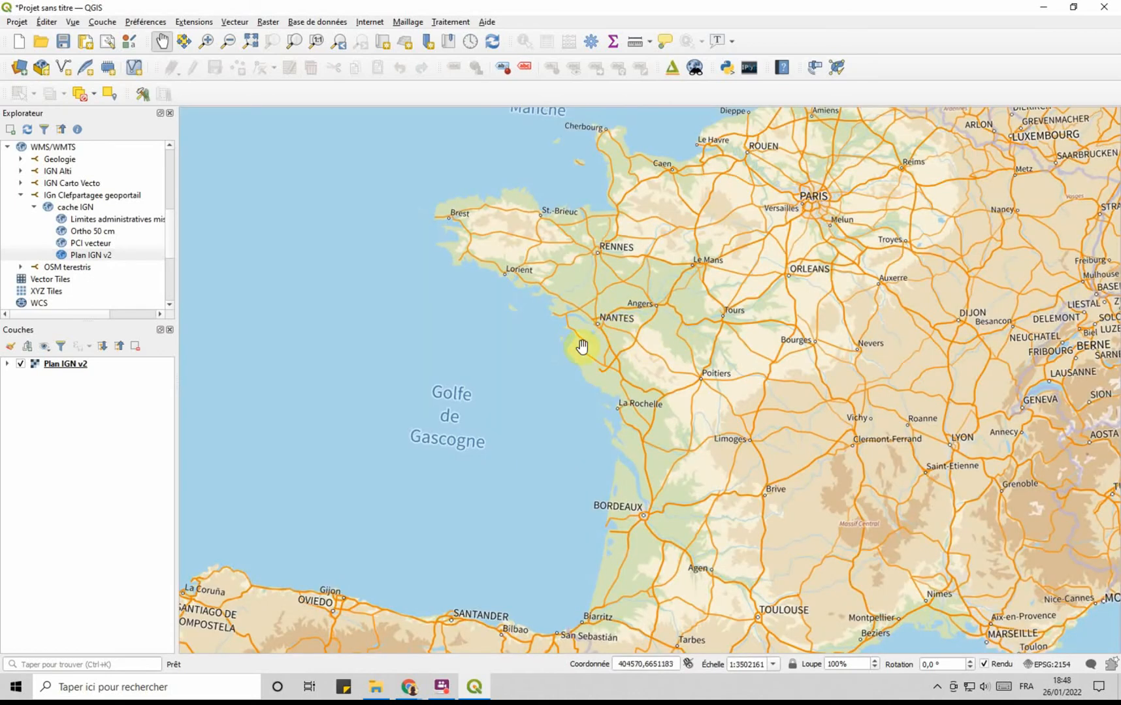
# - Examine the Plan IGN v2 map at increasing detail around Nantes, following the area north to Saffré
pyautogui.moveTo(623, 325); pyautogui.dragTo(596, 359)
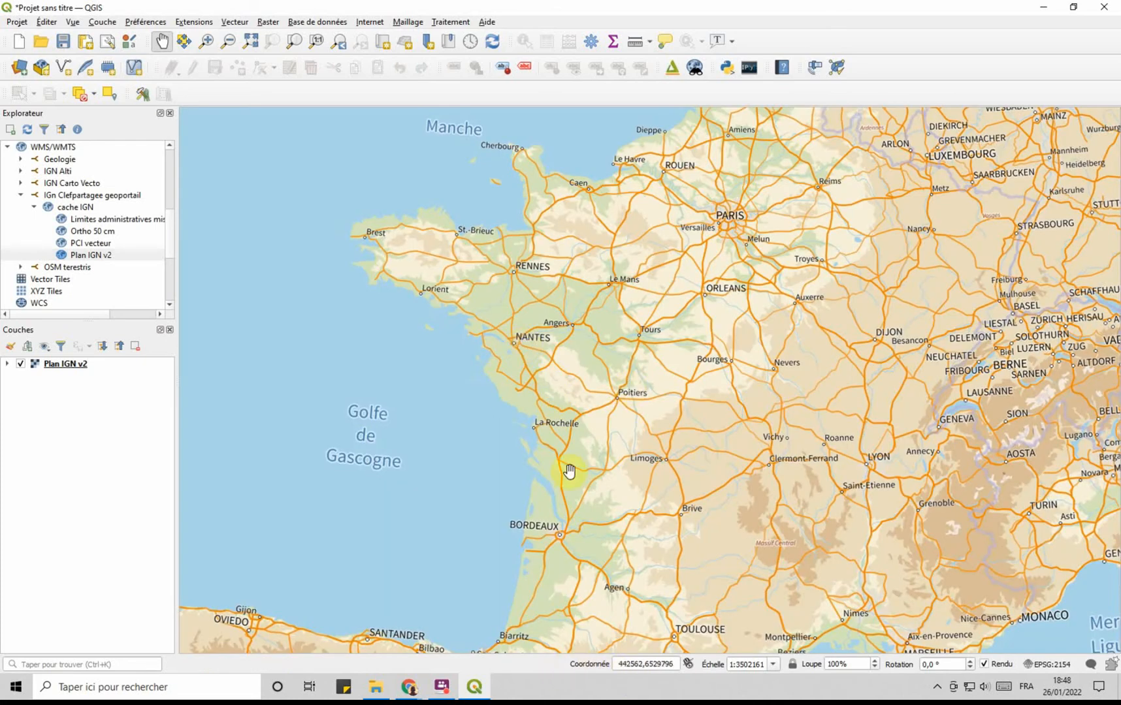
pyautogui.scroll(3, 509, 342)
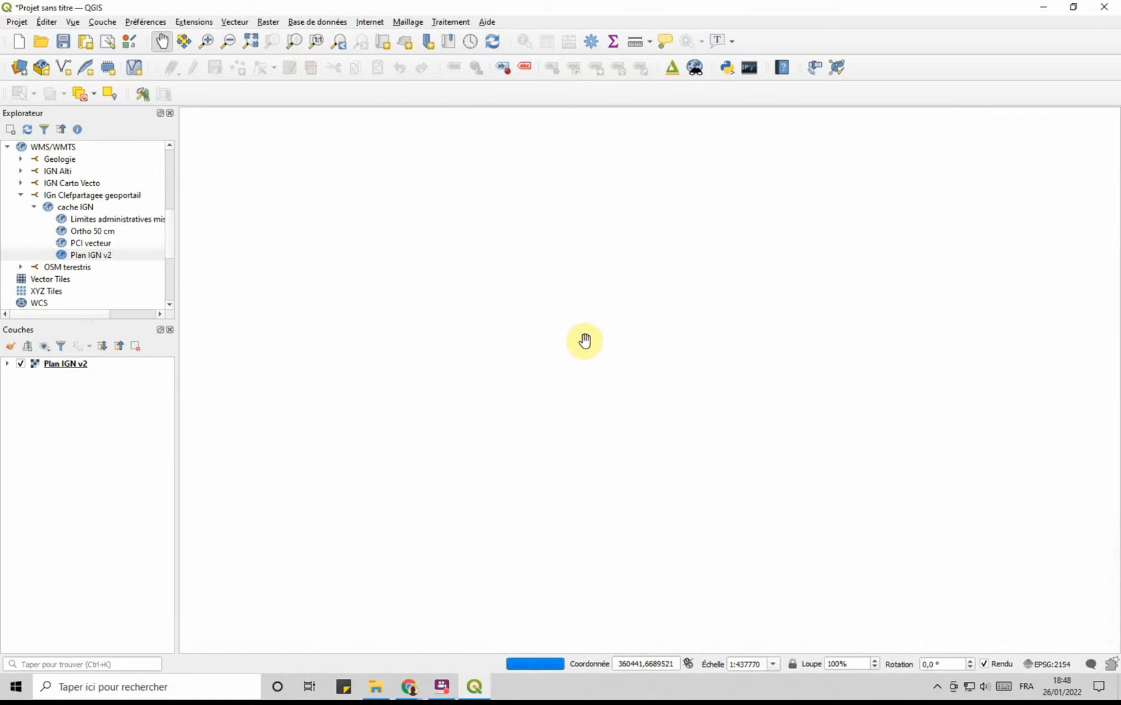
pyautogui.moveTo(555, 350); pyautogui.dragTo(542, 378)
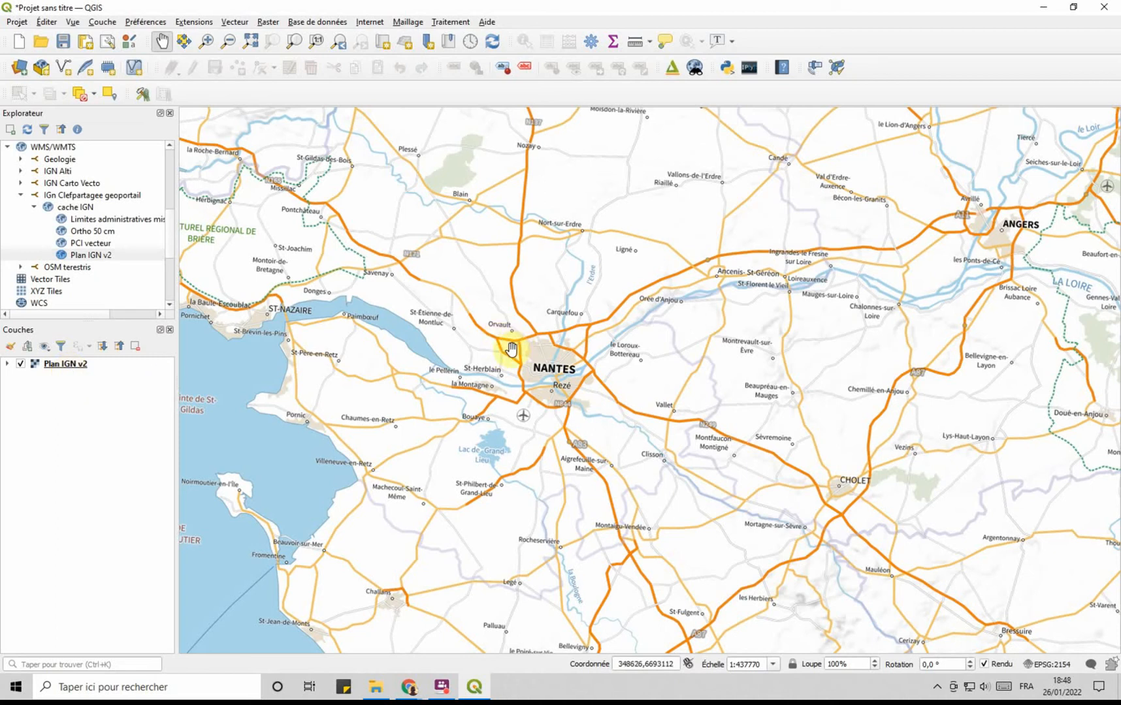
pyautogui.scroll(2, 501, 337)
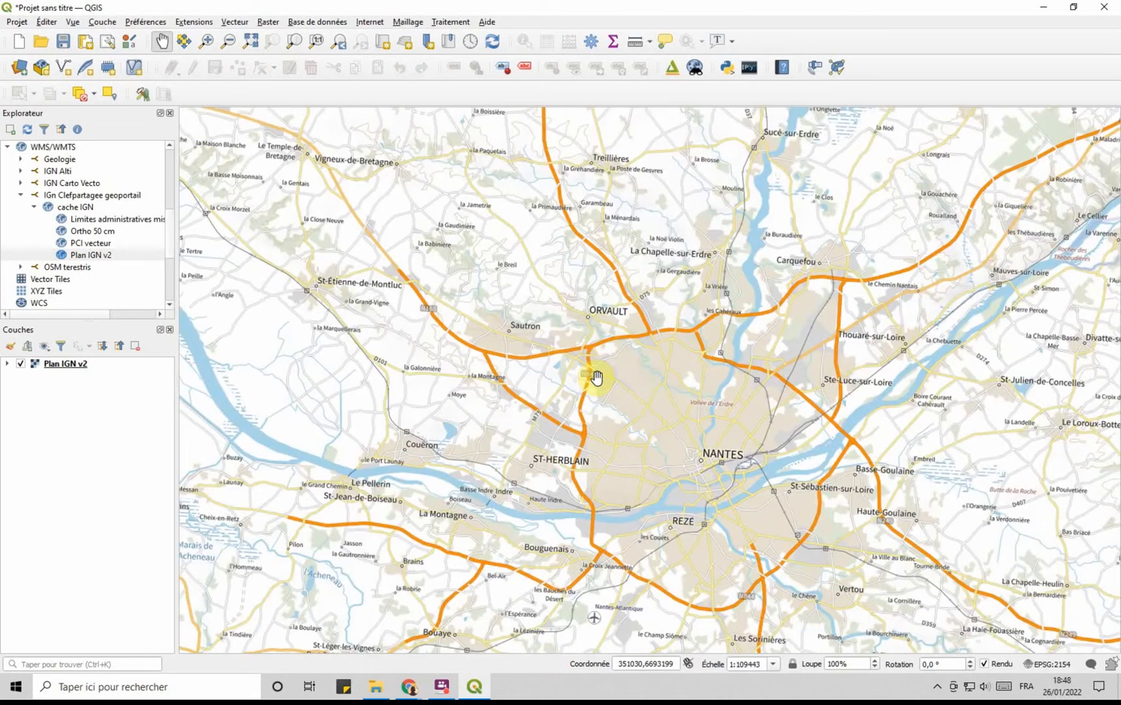
pyautogui.moveTo(595, 377); pyautogui.dragTo(520, 481)
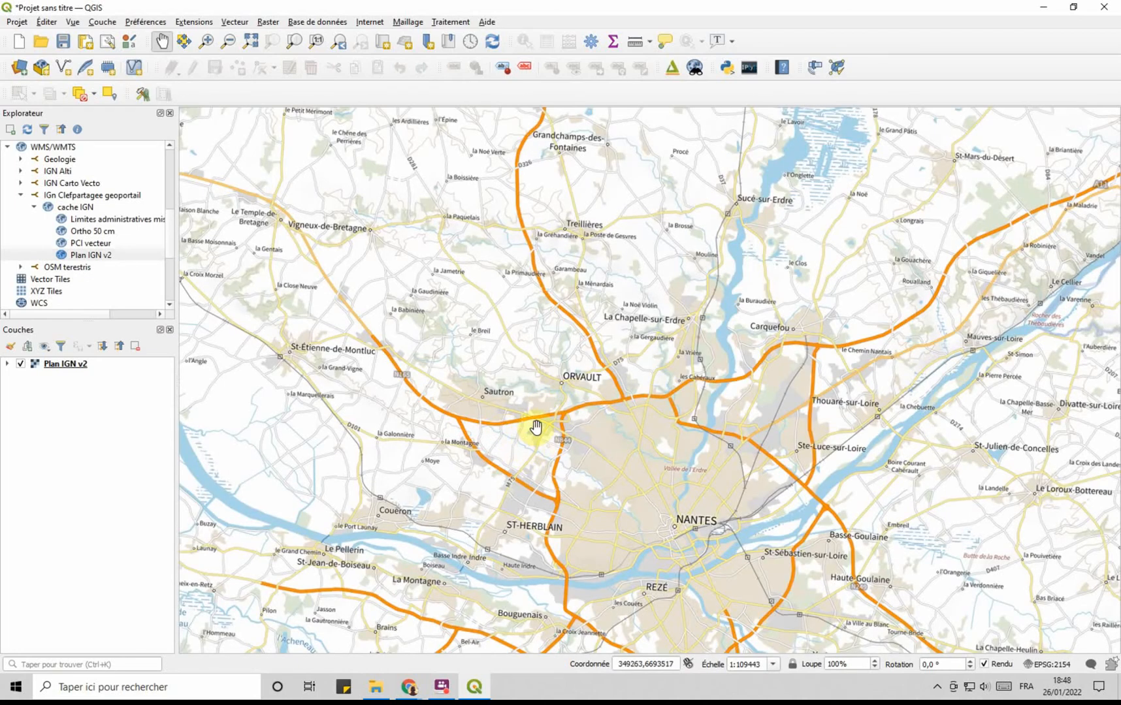
pyautogui.moveTo(524, 305); pyautogui.dragTo(511, 493)
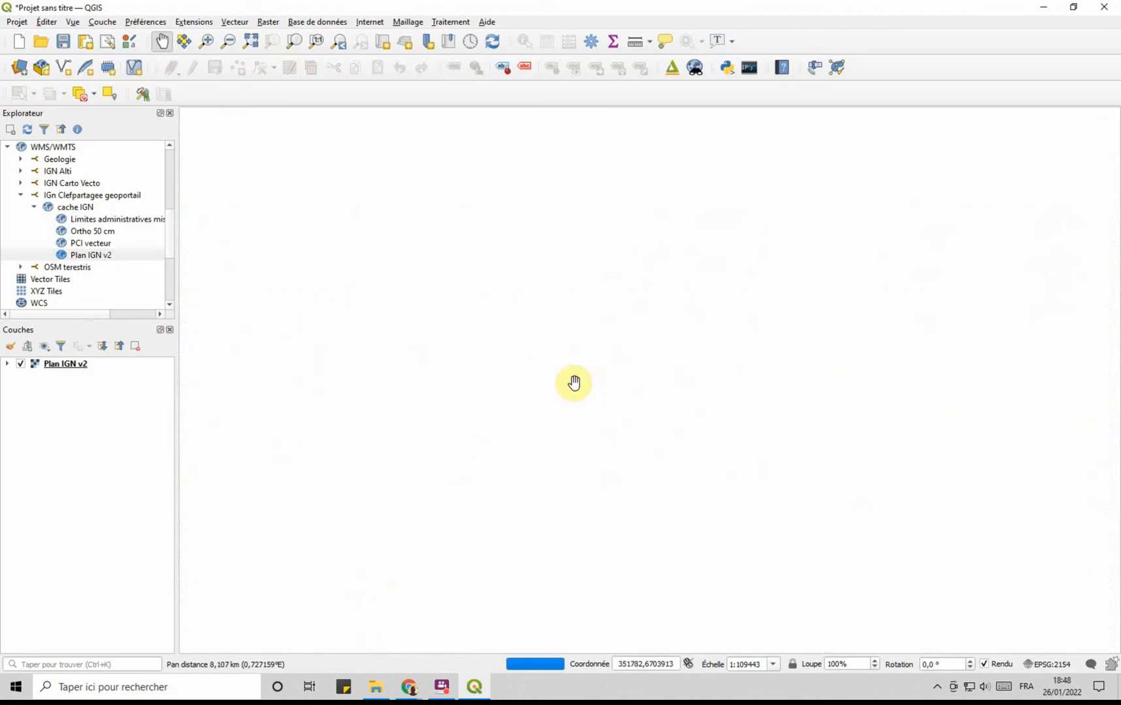
pyautogui.moveTo(583, 300); pyautogui.dragTo(561, 476)
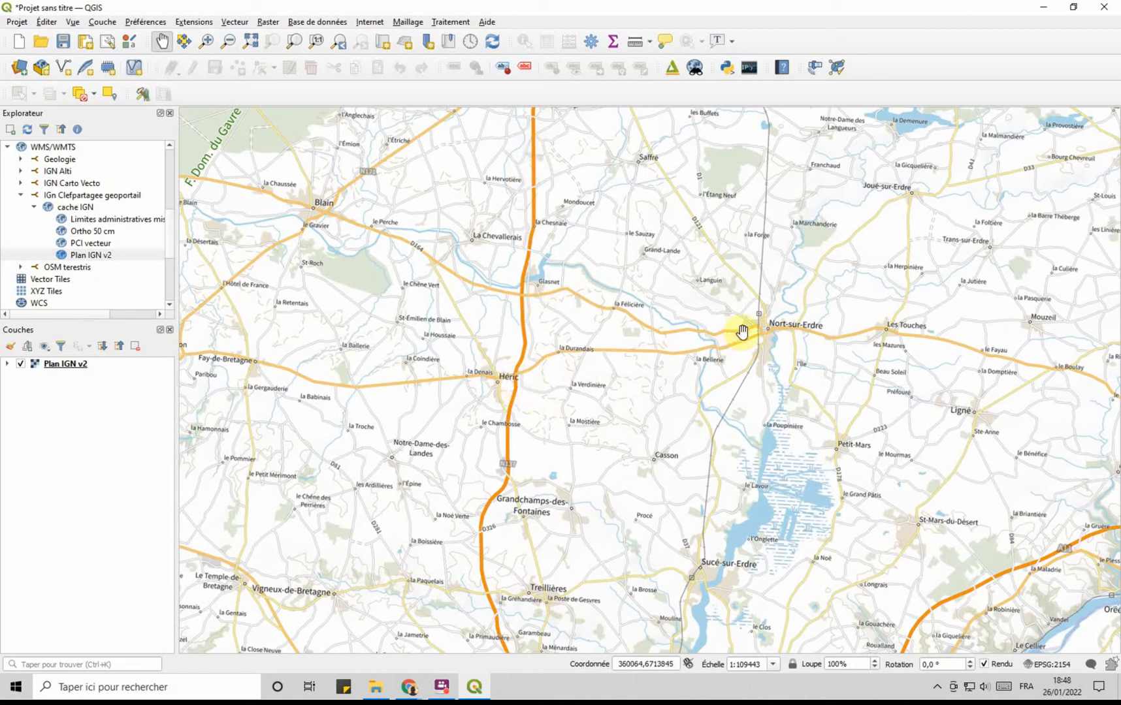
pyautogui.moveTo(641, 189); pyautogui.dragTo(602, 401)
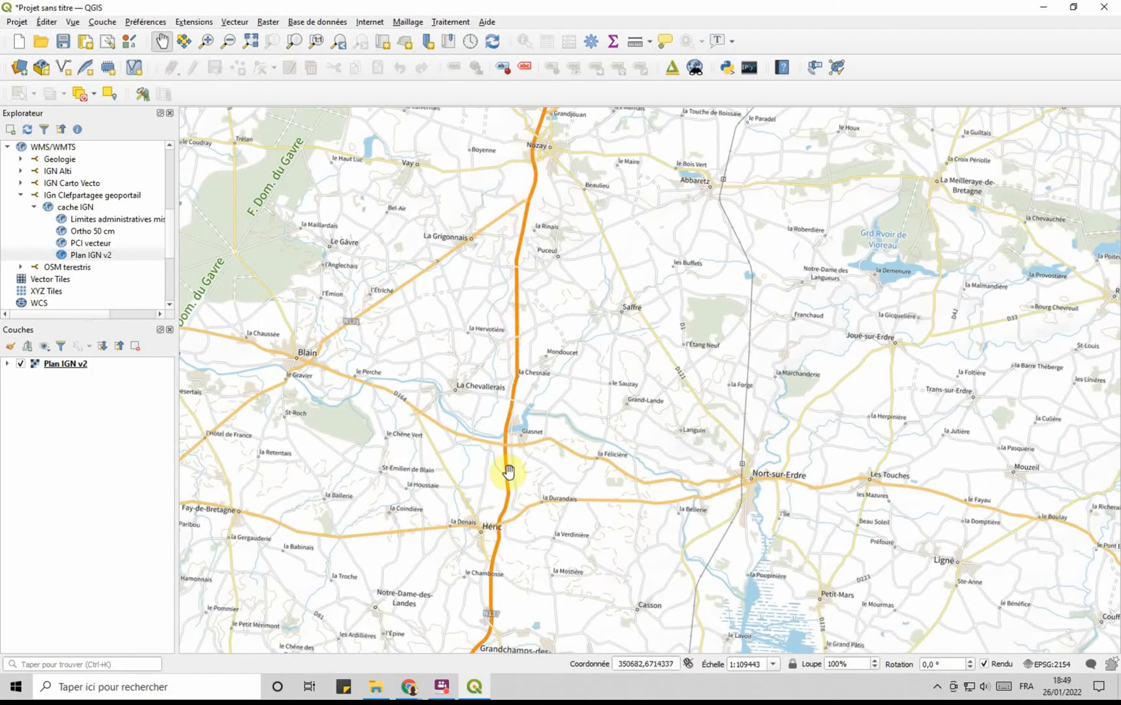
pyautogui.scroll(1, 618, 311)
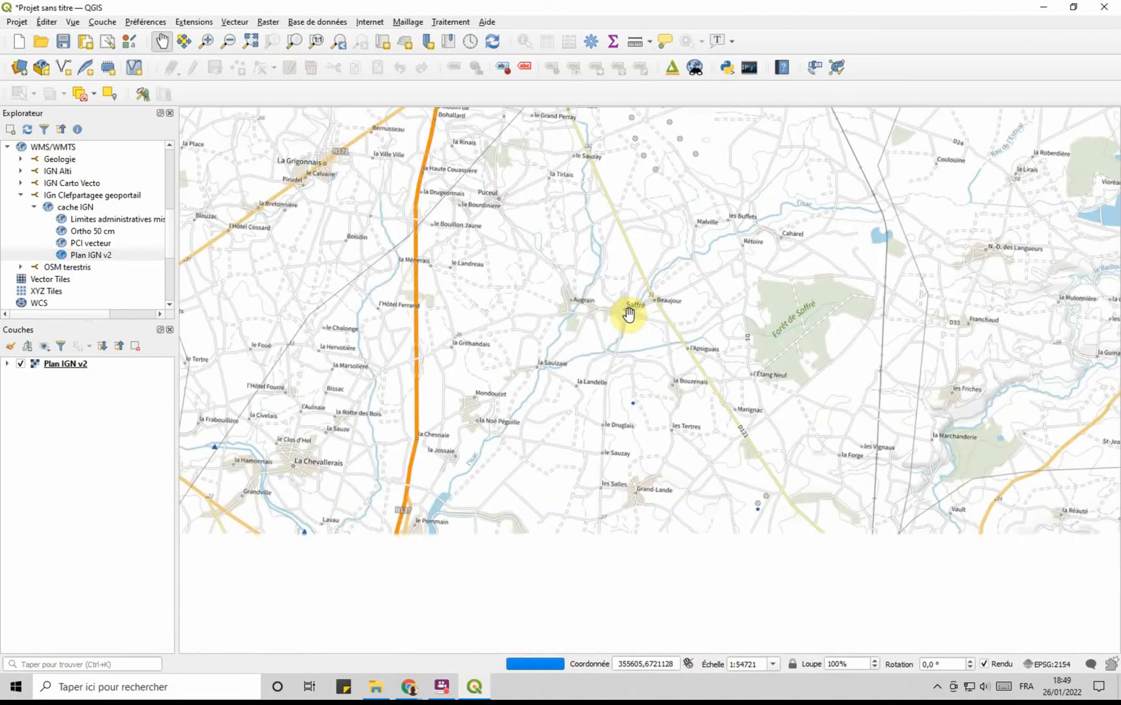
# - Examine the Plan IGN v2 map back south to Orvault, down to the buildings of Lycée Jules Rieffel beside the lake
pyautogui.moveTo(542, 533); pyautogui.dragTo(575, 325)
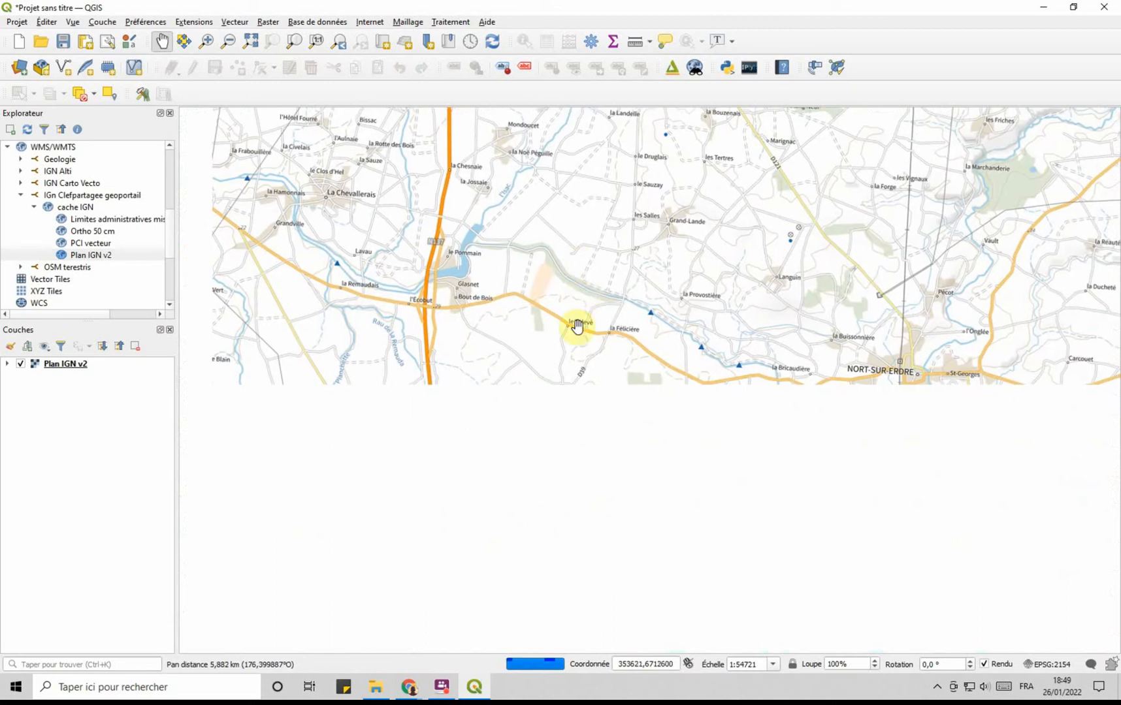
pyautogui.moveTo(542, 472); pyautogui.dragTo(679, 345)
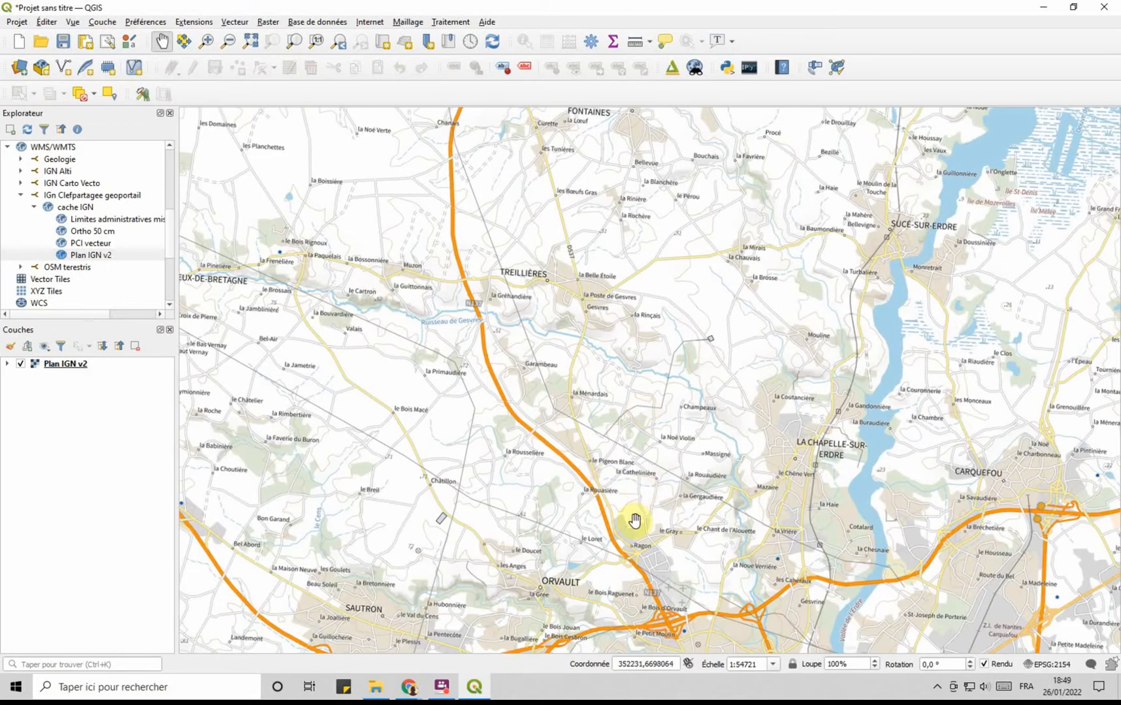
pyautogui.moveTo(590, 548); pyautogui.dragTo(625, 487)
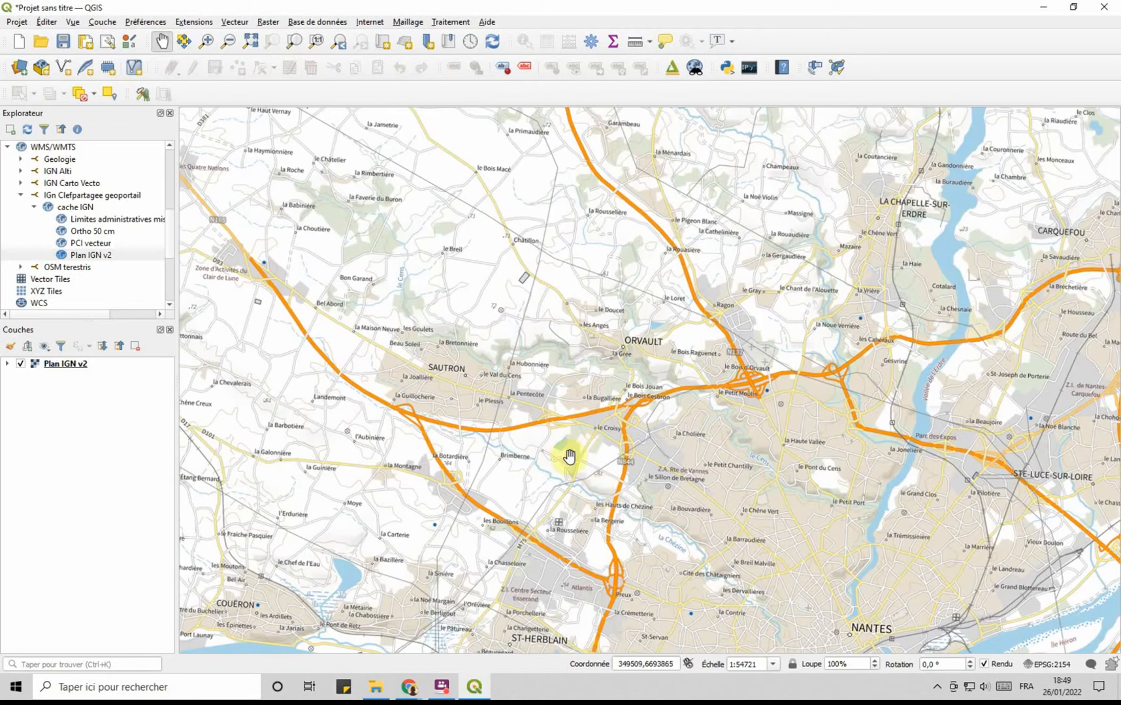
pyautogui.scroll(2, 537, 451)
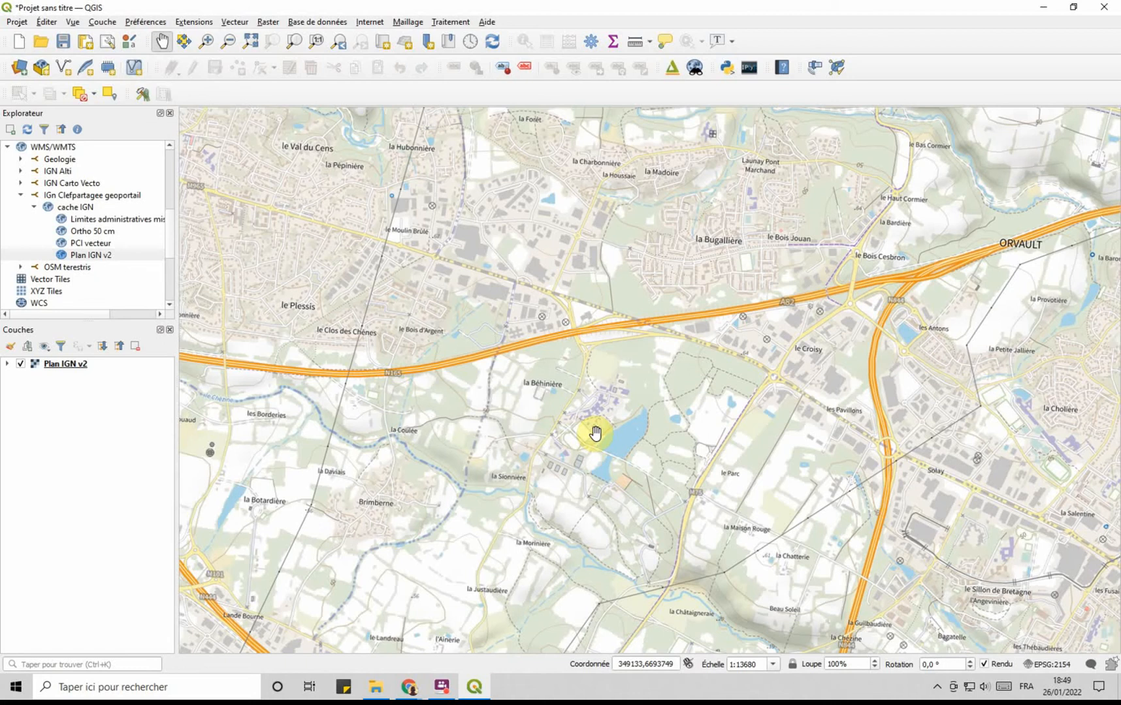
pyautogui.moveTo(635, 455); pyautogui.dragTo(600, 450)
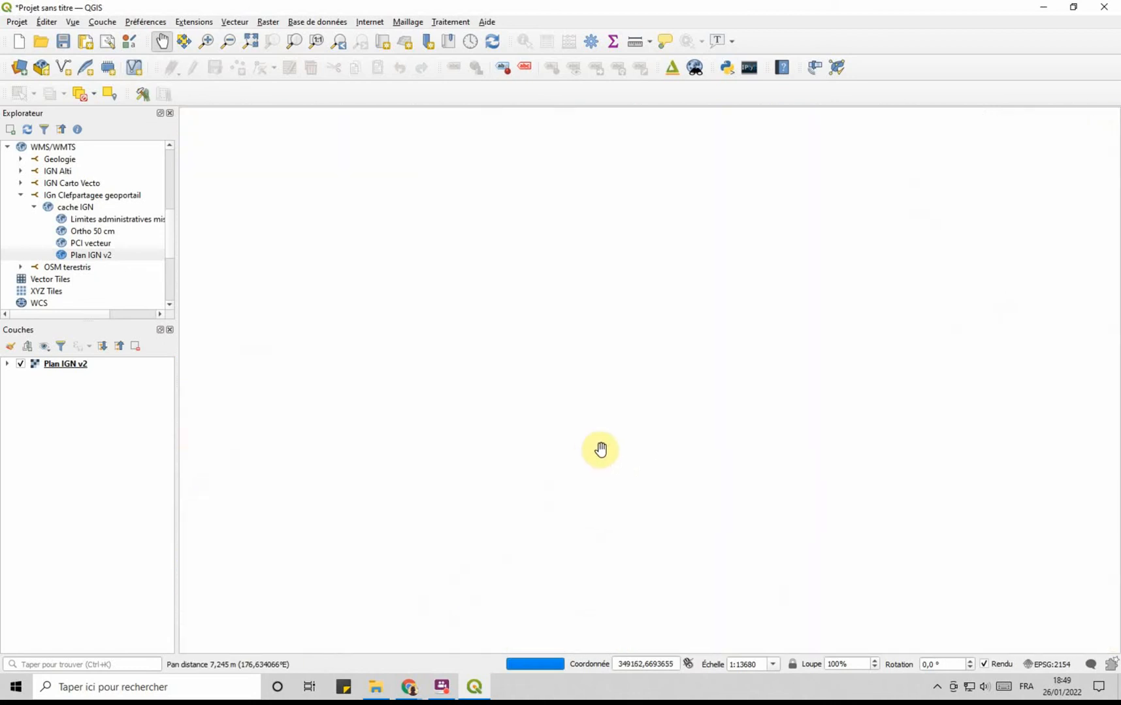
pyautogui.scroll(1, 599, 447)
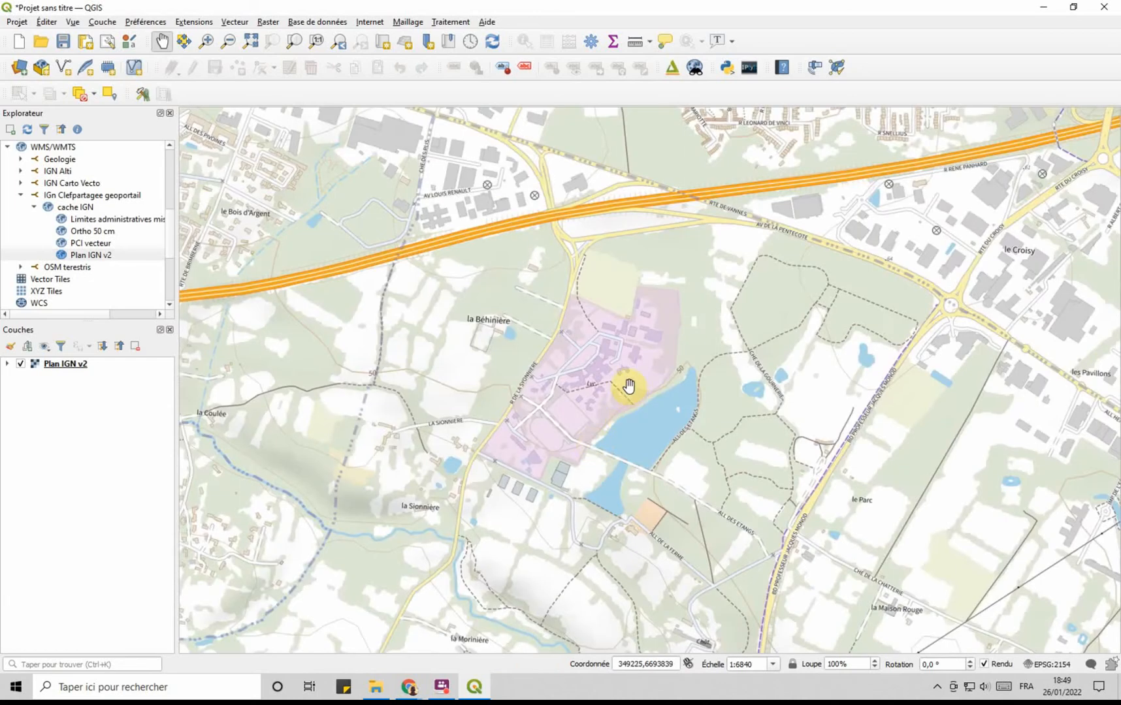
pyautogui.scroll(1, 628, 386)
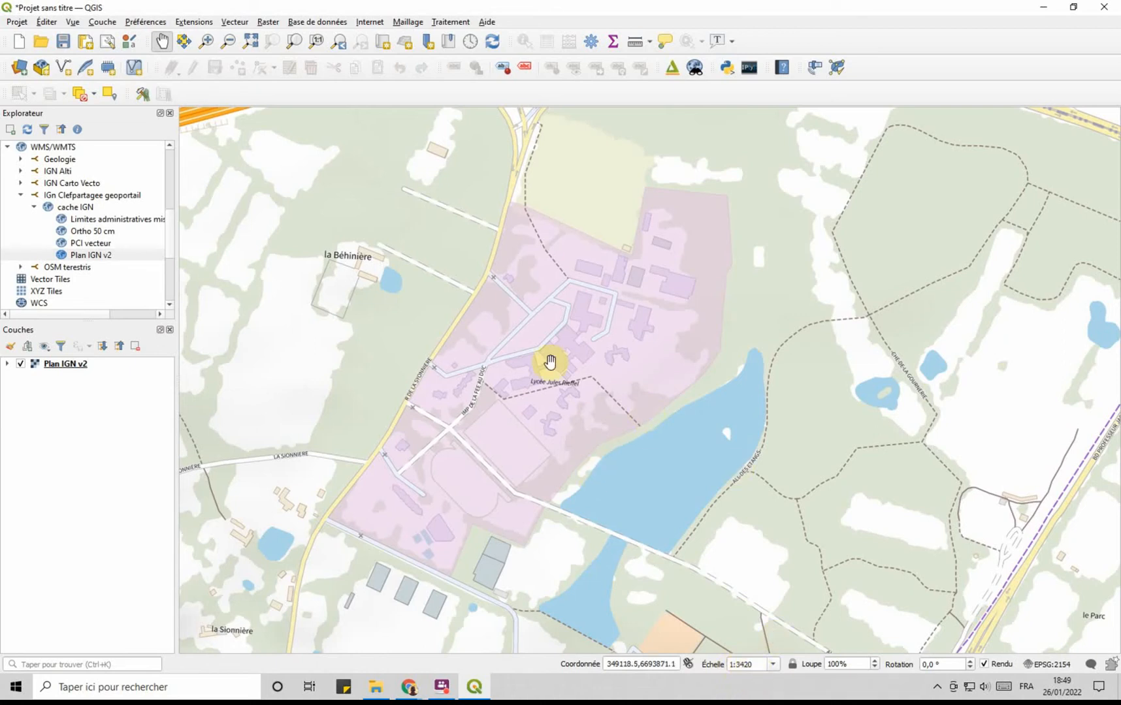
pyautogui.moveTo(578, 412); pyautogui.dragTo(623, 435)
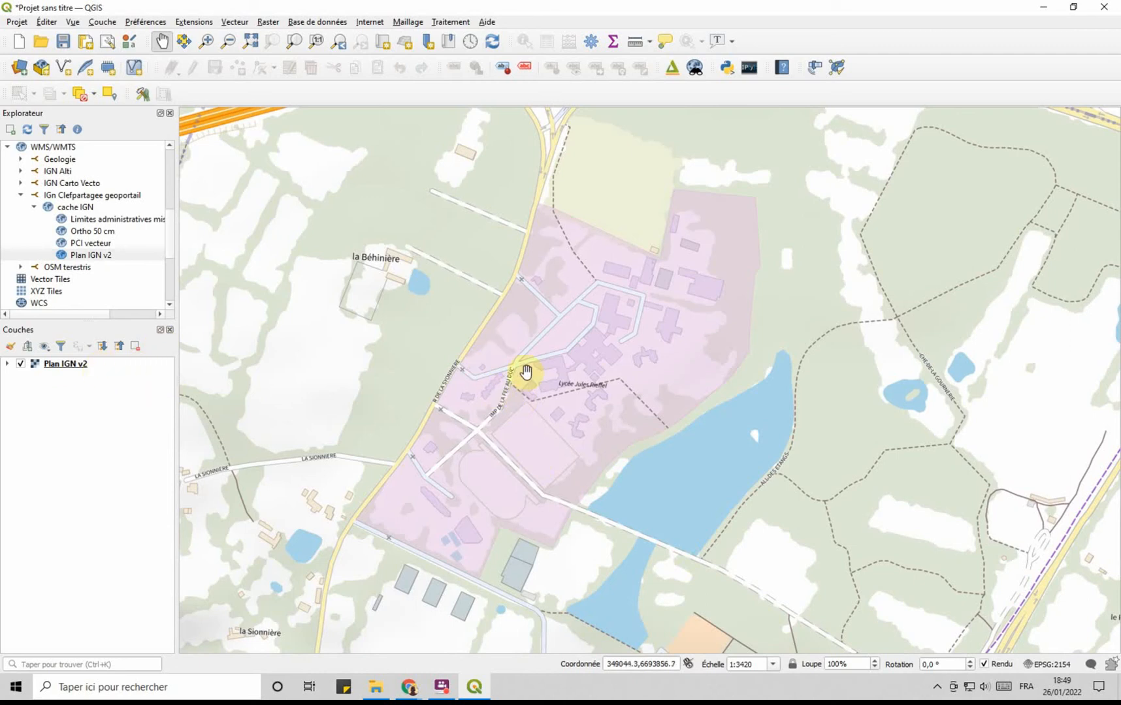
# - Add the Ortho 50 cm layer from cache IGN to the project and collapse its legend
pyautogui.doubleClick(81, 233)
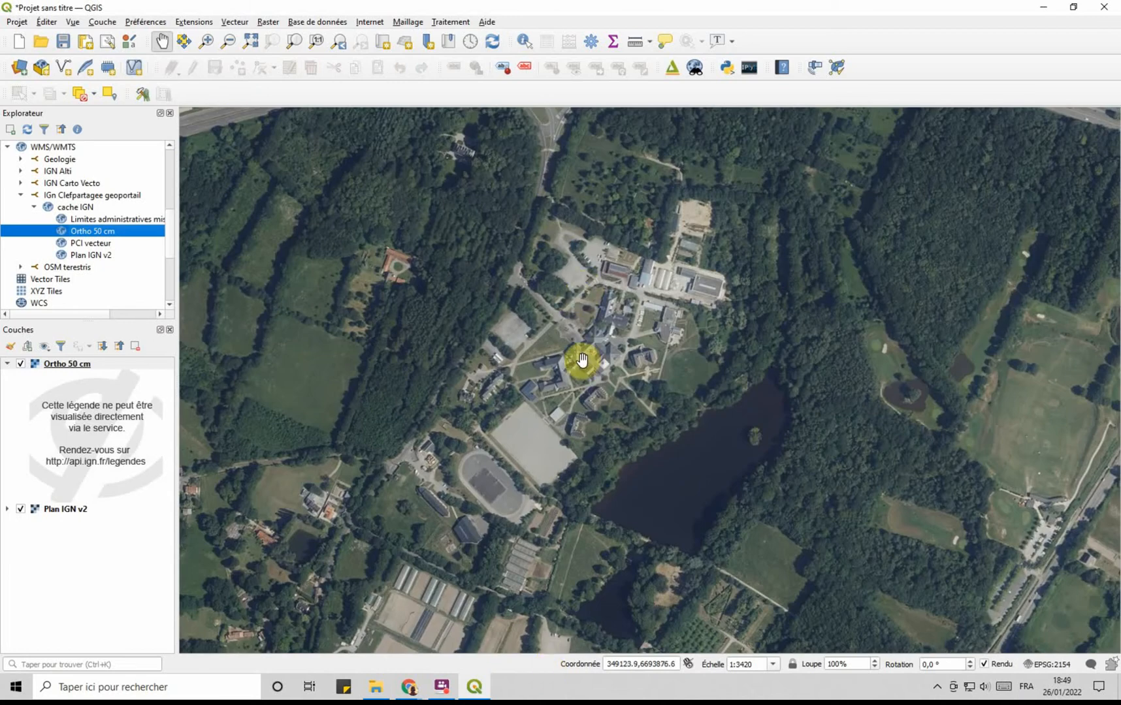
pyautogui.scroll(-1, 550, 333)
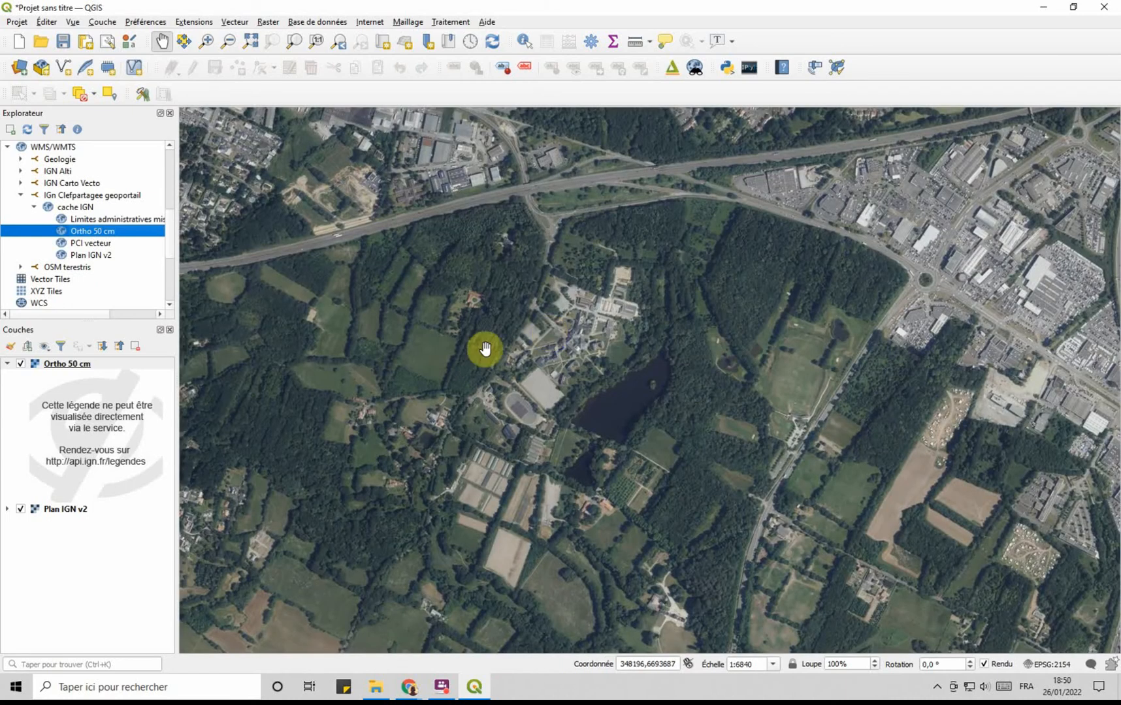
pyautogui.click(7, 365)
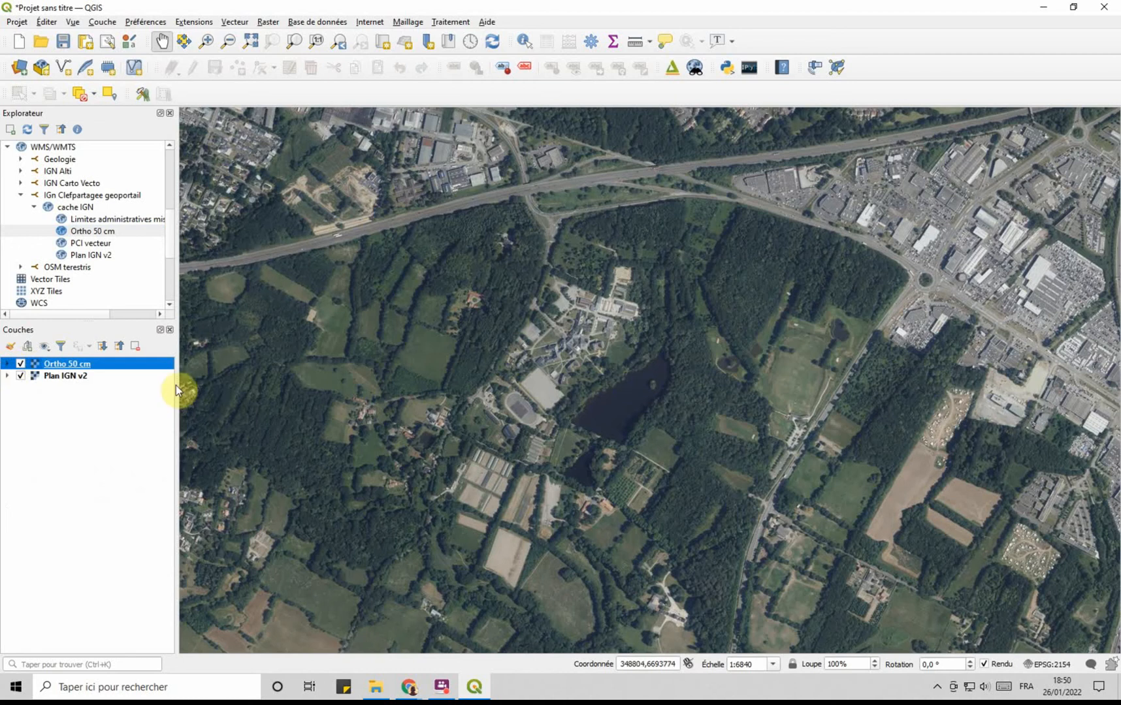
pyautogui.scroll(1, 514, 364)
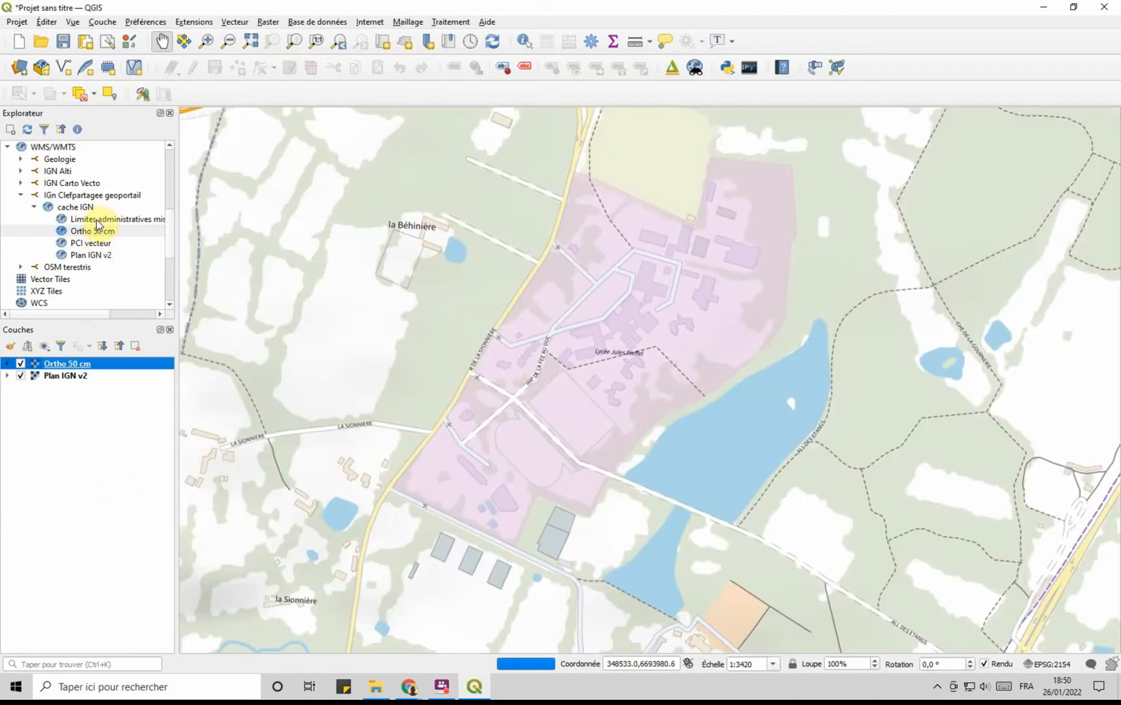
# - Add the "Limites administratives mises à jour" layer with its legend collapsed, and examine the boundaries around Saint-Herblain
pyautogui.doubleClick(111, 219)
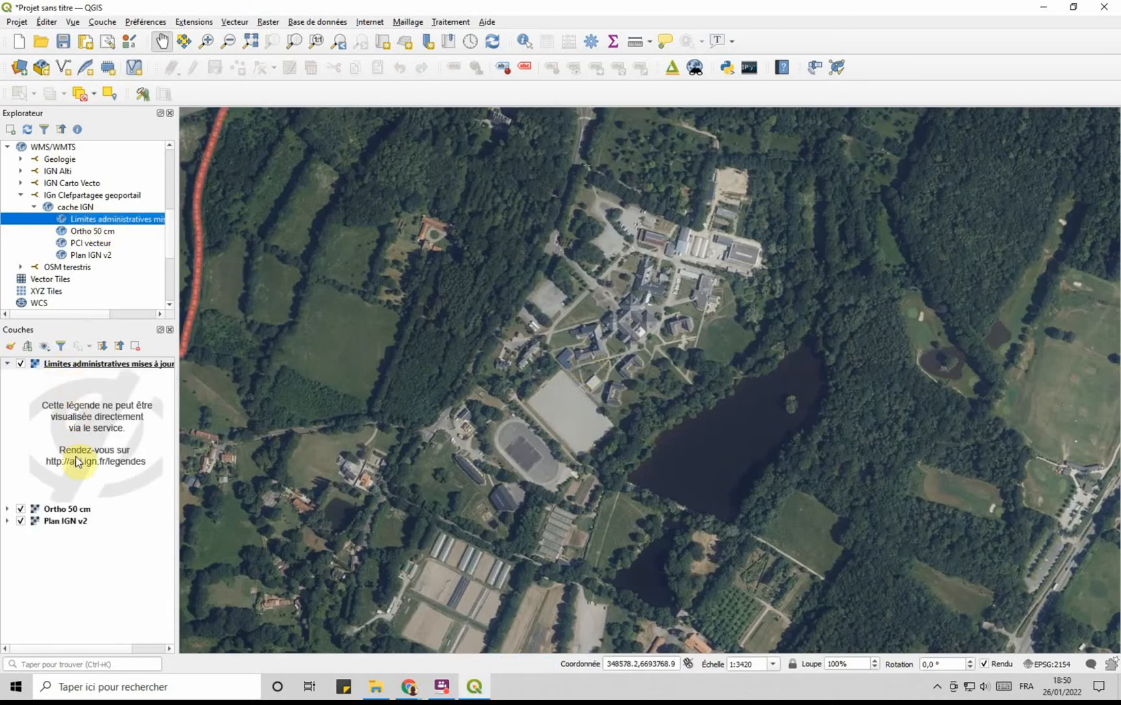
pyautogui.click(8, 365)
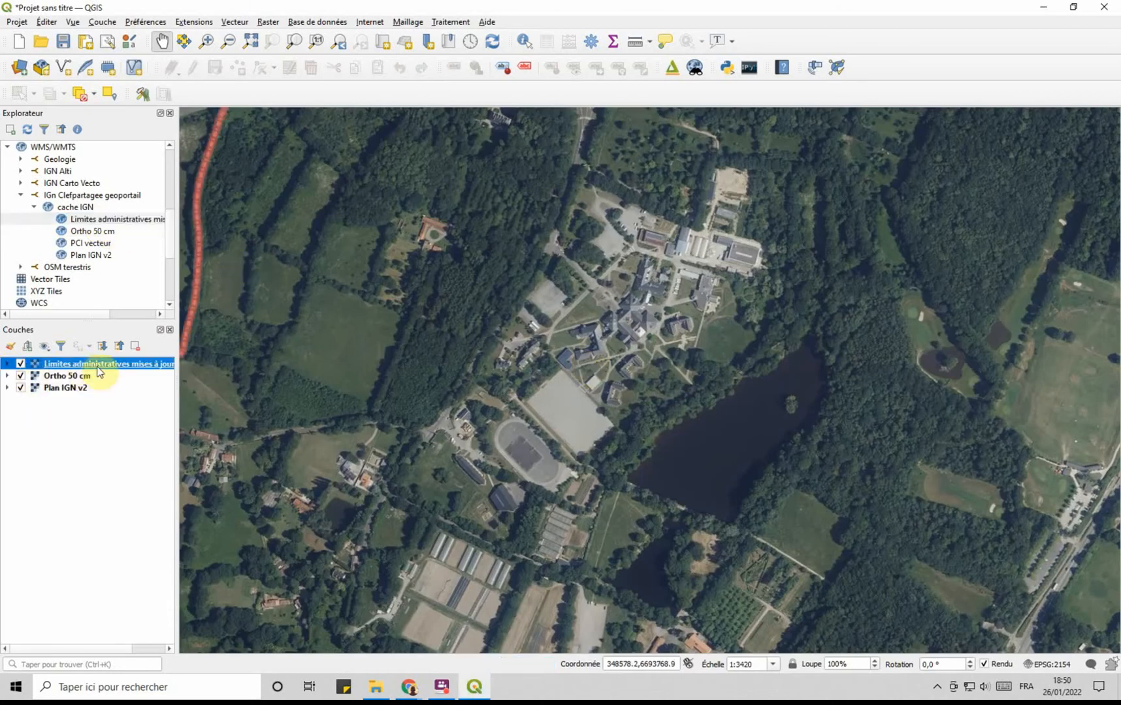
pyautogui.scroll(-1, 287, 377)
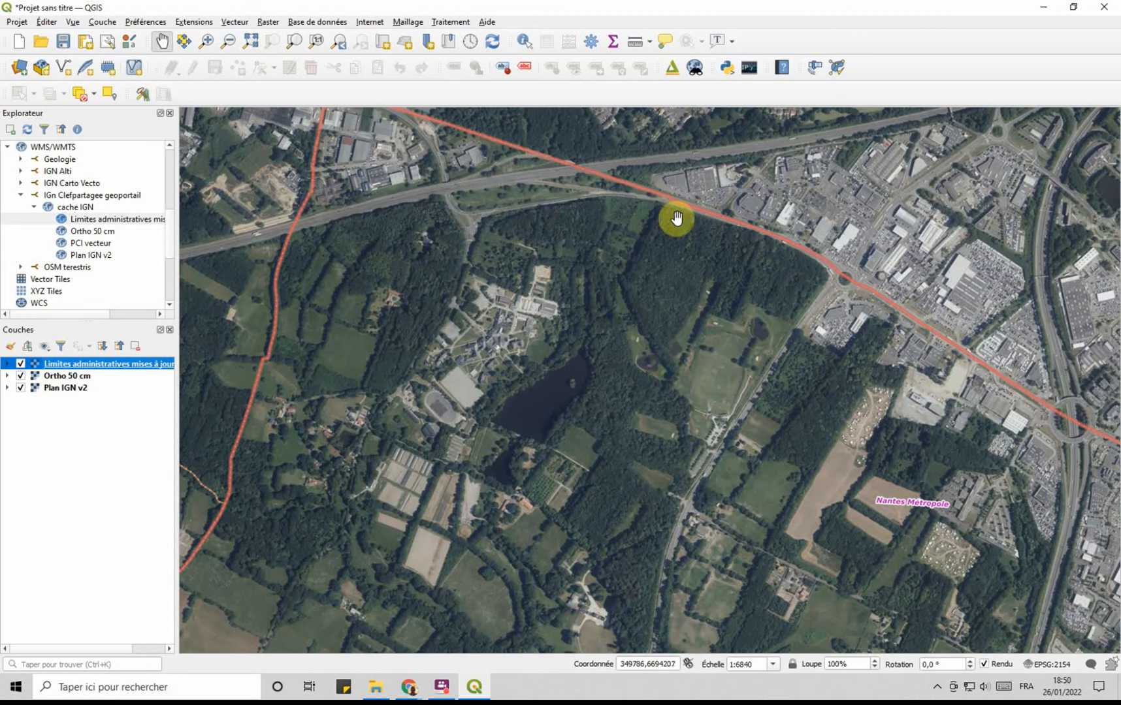
pyautogui.scroll(-1, 521, 409)
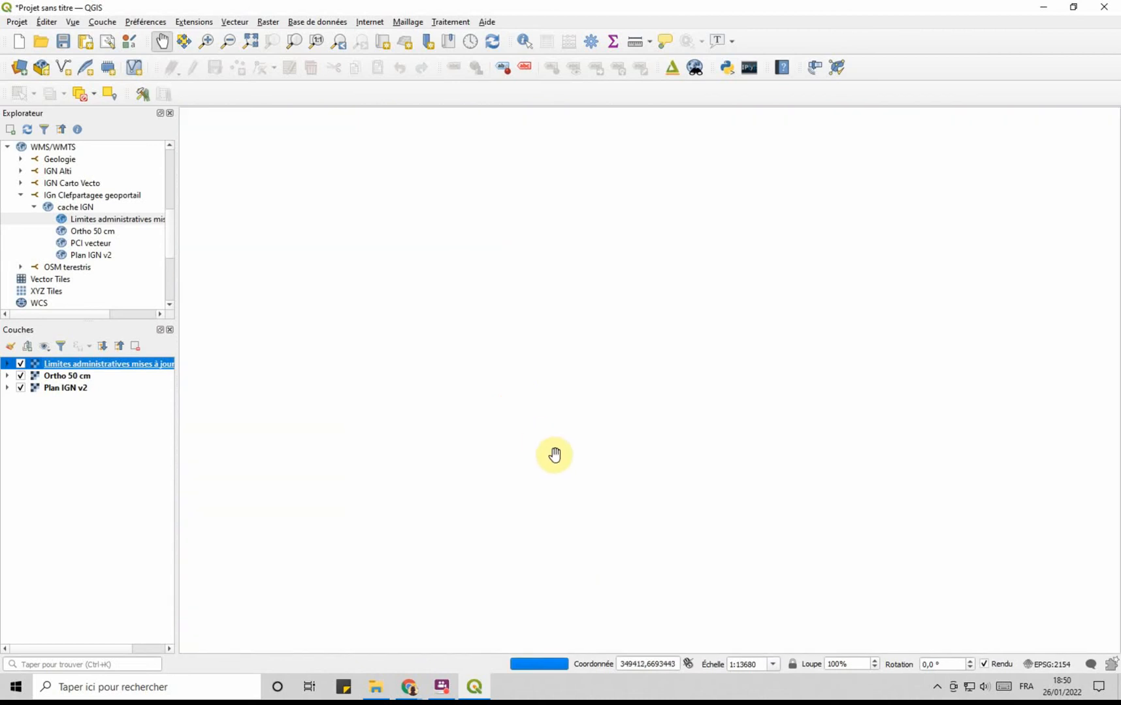
pyautogui.moveTo(583, 474); pyautogui.dragTo(533, 310)
pyautogui.scroll(-1, 557, 360)
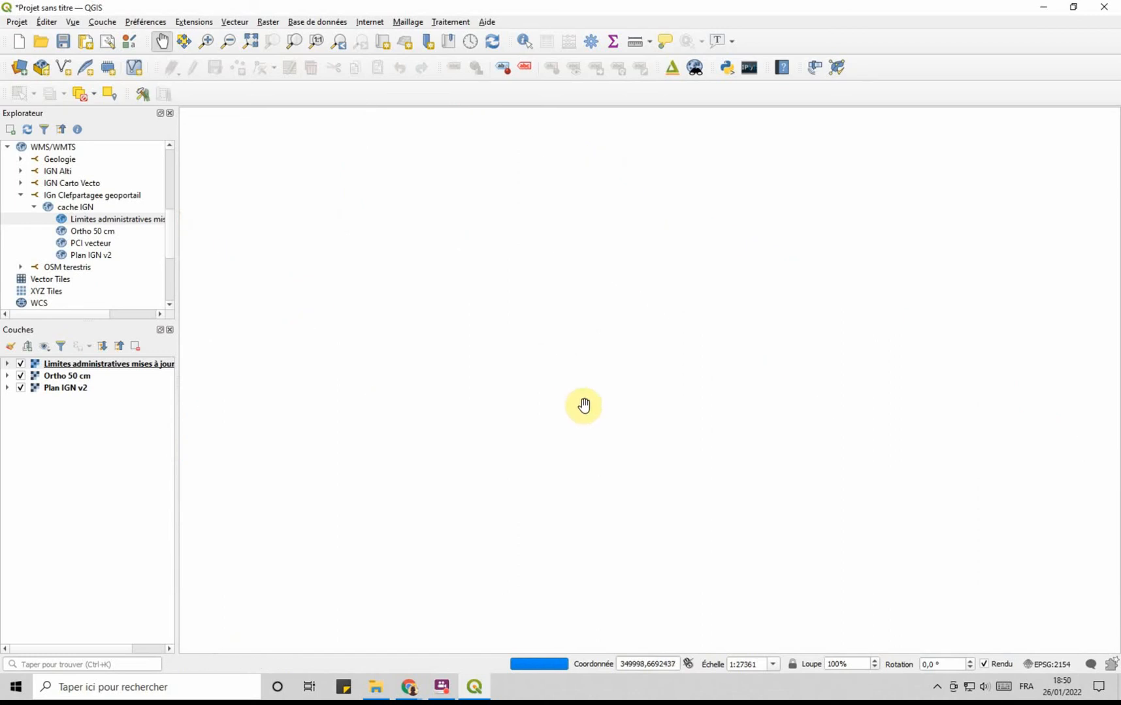
pyautogui.moveTo(593, 435); pyautogui.dragTo(573, 310)
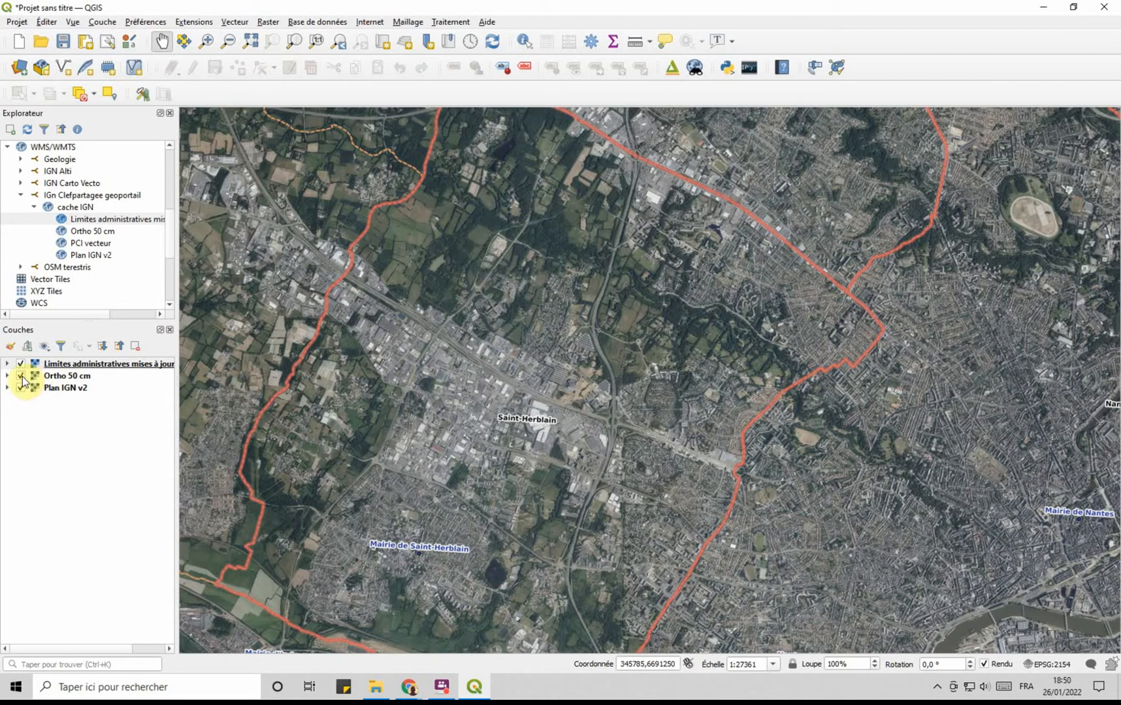
# - Hide the Plan IGN v2 and Ortho 50 cm layers so only the administrative limits are displayed
pyautogui.click(21, 388)
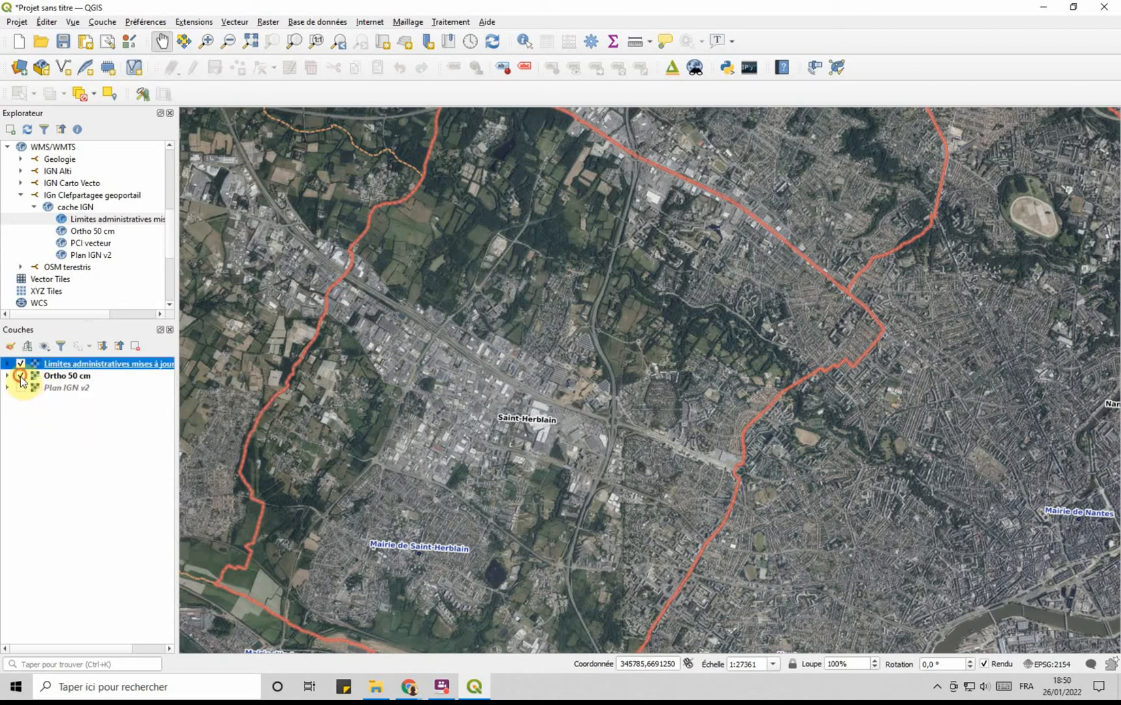
pyautogui.click(20, 376)
pyautogui.scroll(-1, 470, 358)
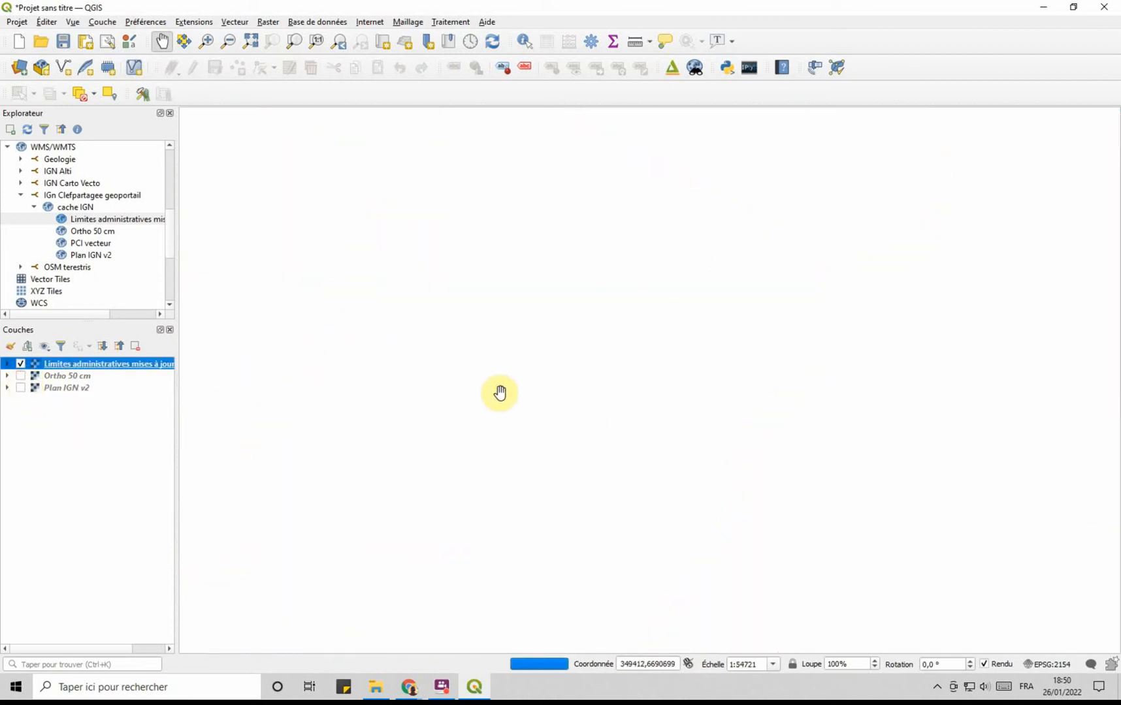
# - Compare the administrative boundaries around Saint-Herblain with the Plan IGN v2 layer by showing it briefly and hiding it again
pyautogui.moveTo(465, 458); pyautogui.dragTo(590, 411)
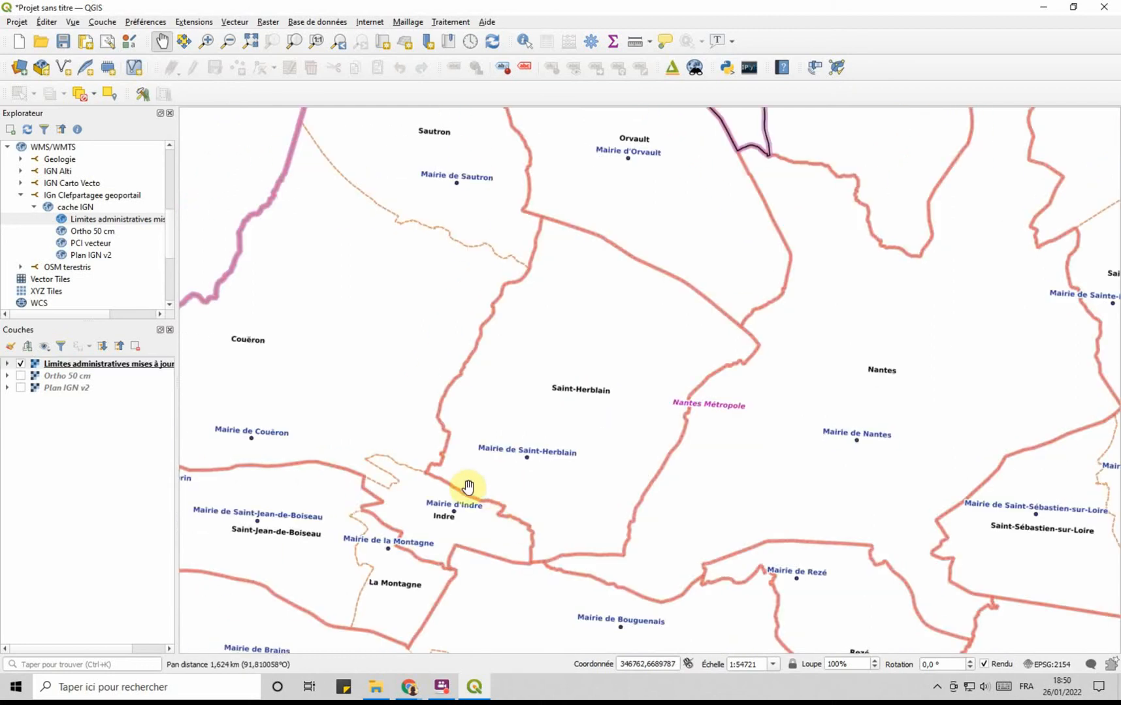
pyautogui.click(21, 389)
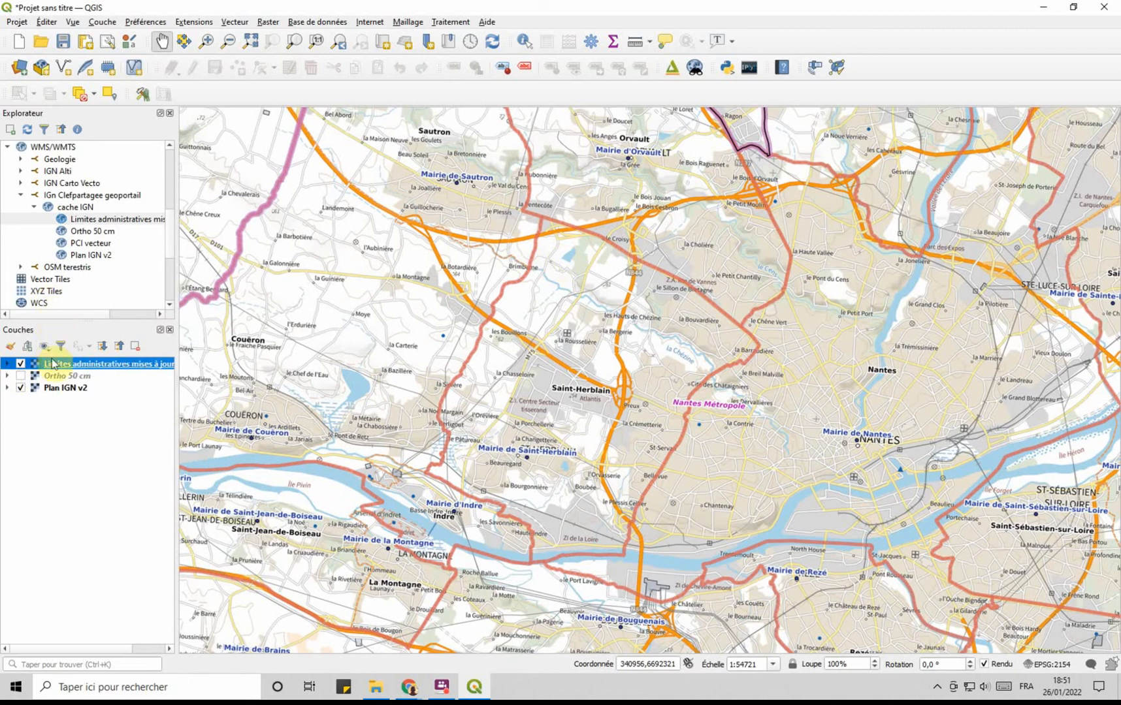
pyautogui.click(21, 388)
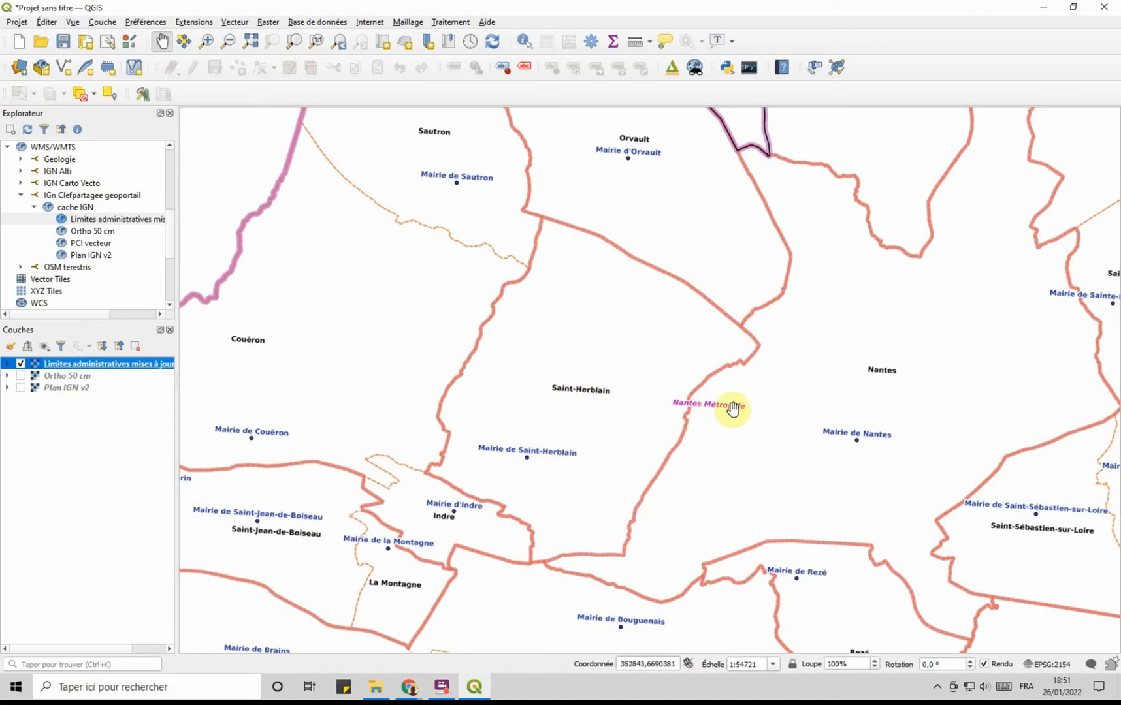
# - Examine the intercommunal and departmental boundaries of Nantes Métropole and its neighbours in the administrative limits layer
pyautogui.scroll(-2, 585, 421)
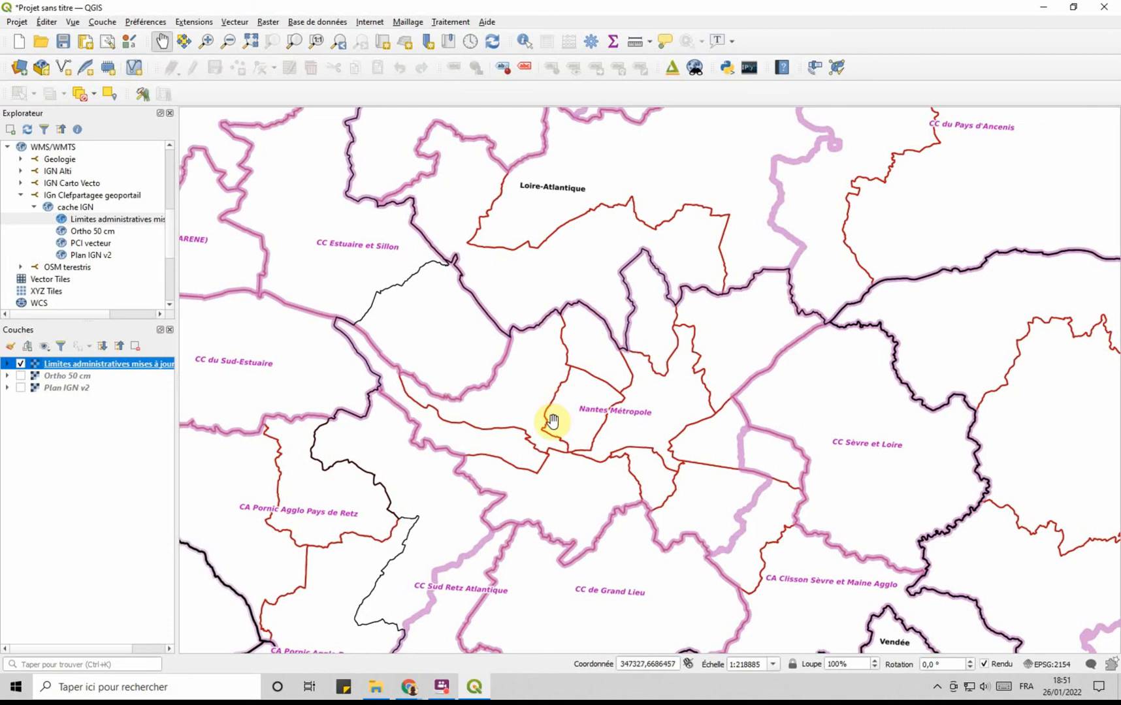
pyautogui.moveTo(554, 461); pyautogui.dragTo(556, 335)
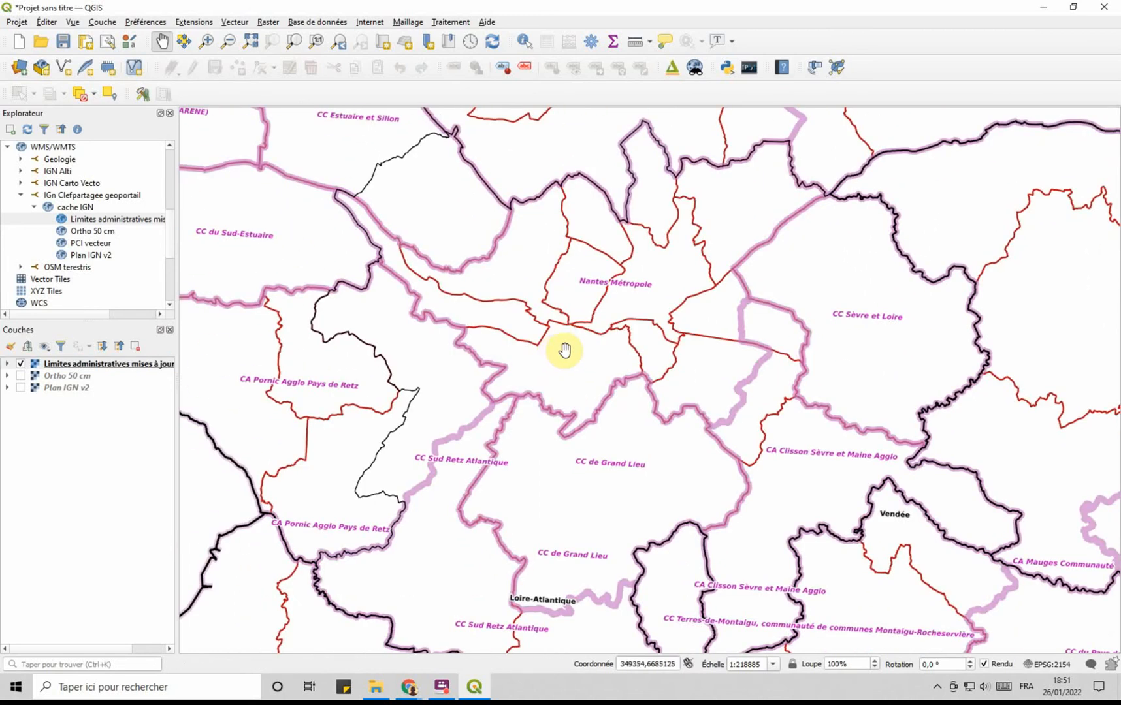
pyautogui.scroll(1, 569, 290)
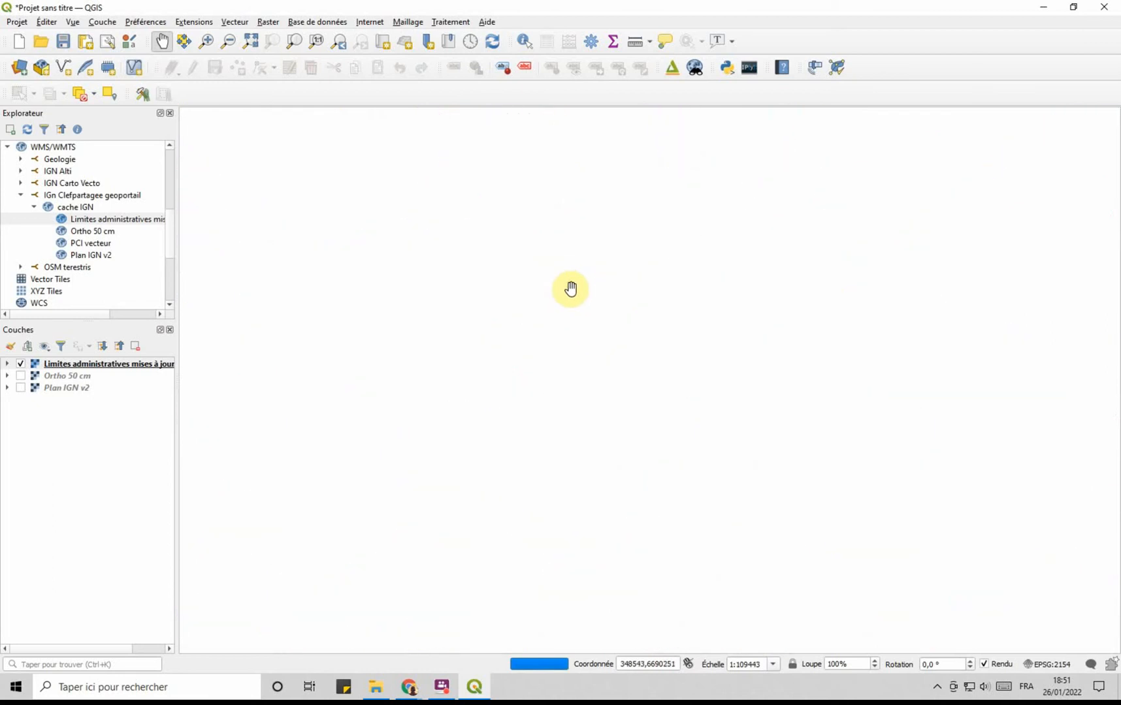
pyautogui.scroll(-1, 564, 288)
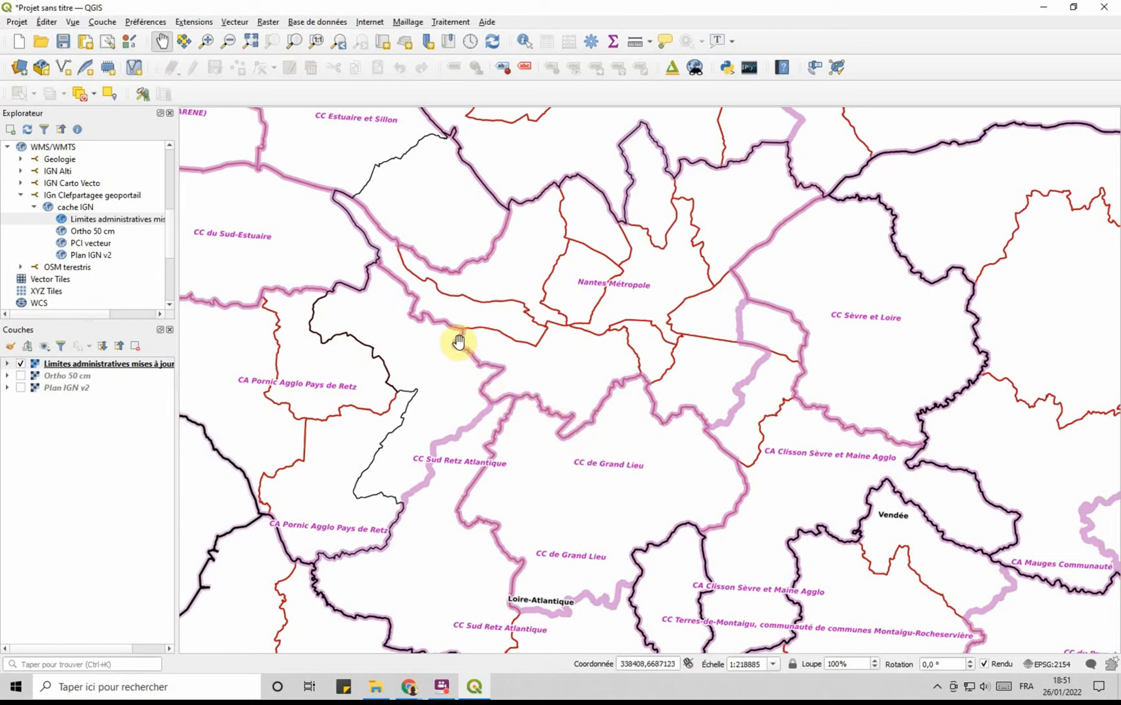
pyautogui.moveTo(546, 173); pyautogui.dragTo(578, 188)
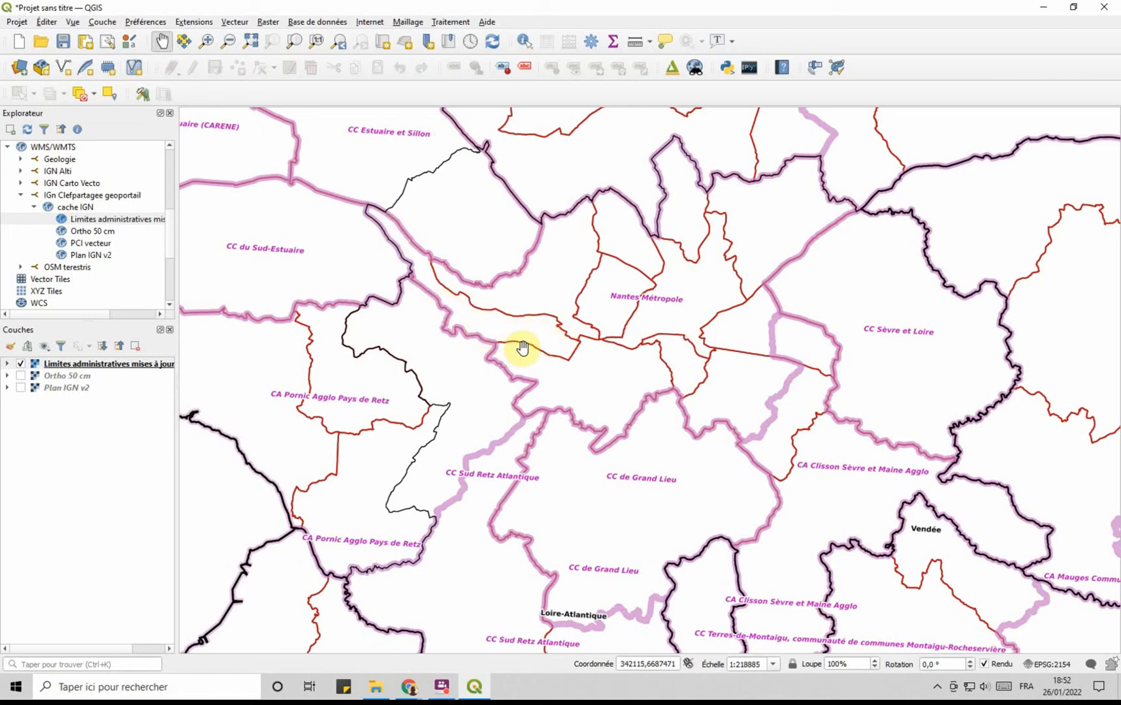
pyautogui.scroll(1, 567, 335)
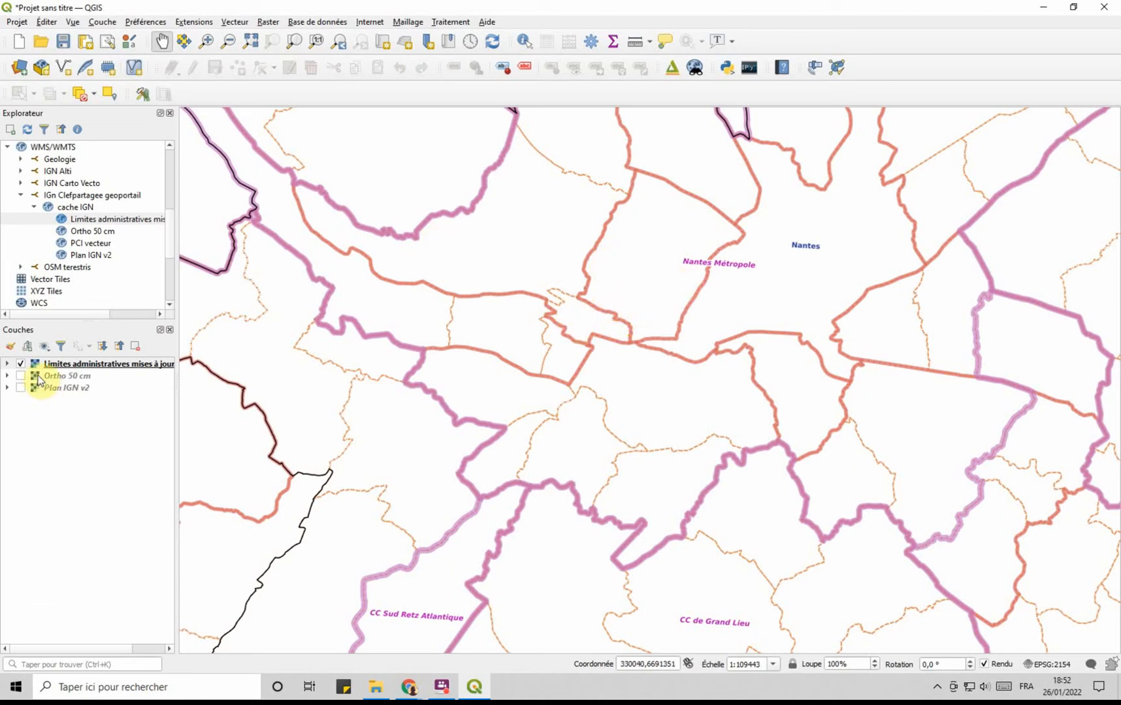
# - Show the Plan IGN v2 layer under the administrative limits and bring the area around the Mairie de Saint-Herblain into view
pyautogui.click(23, 390)
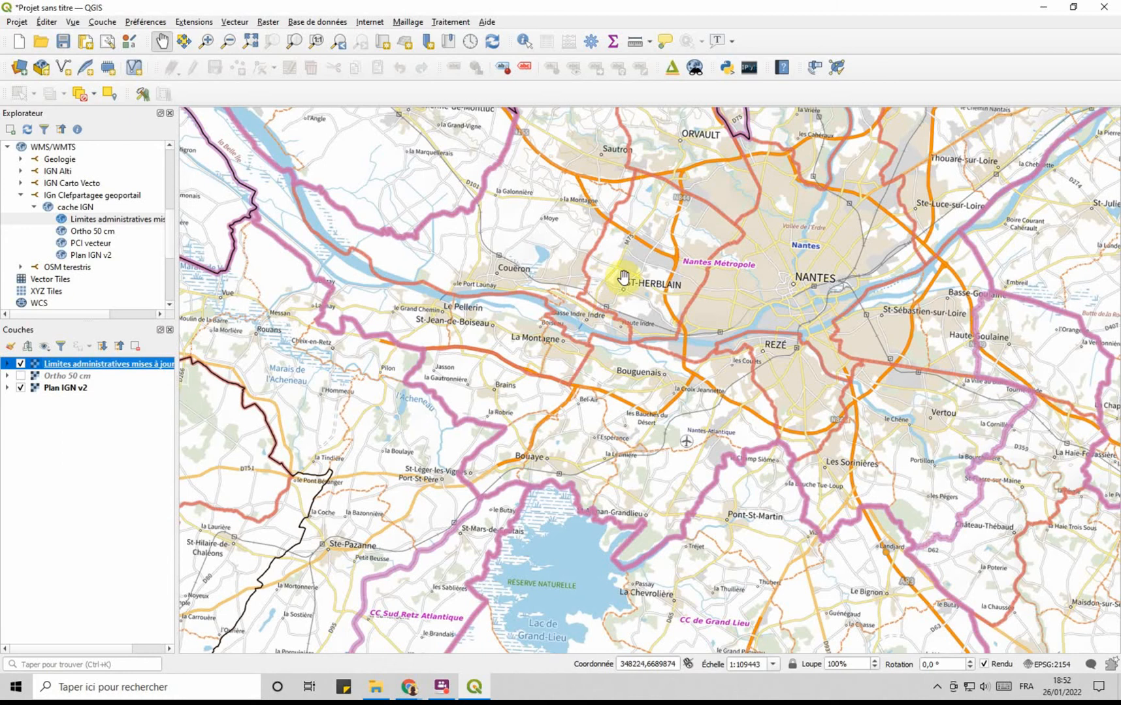
pyautogui.scroll(2, 626, 297)
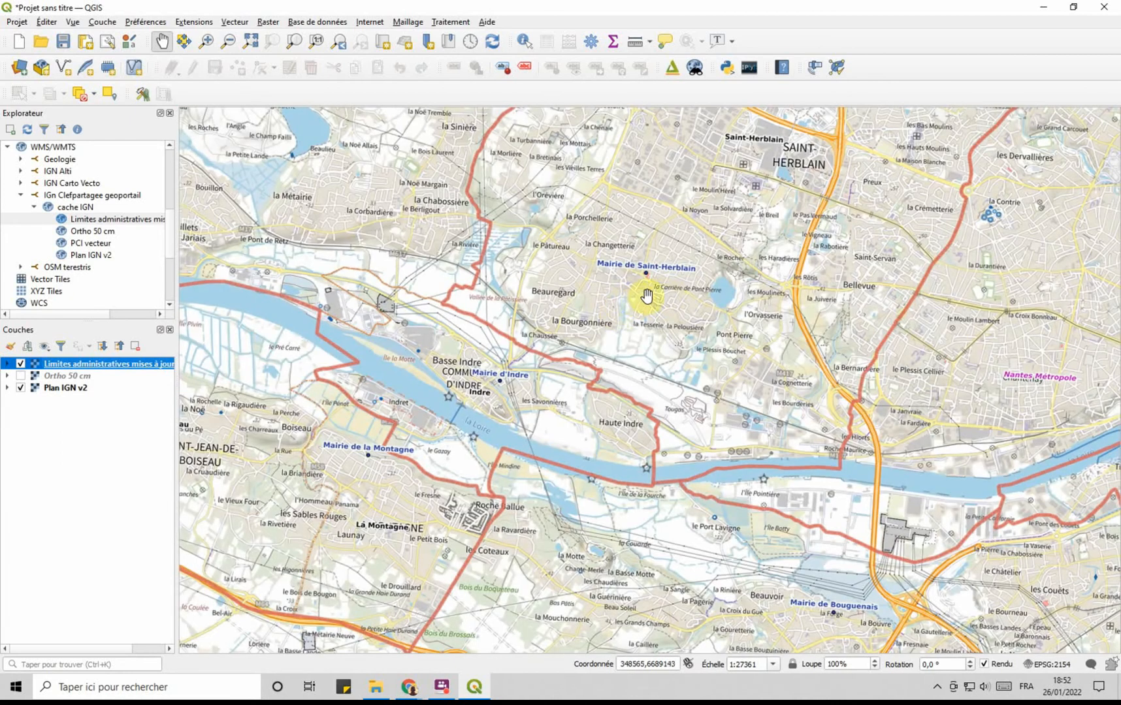
pyautogui.scroll(1, 624, 288)
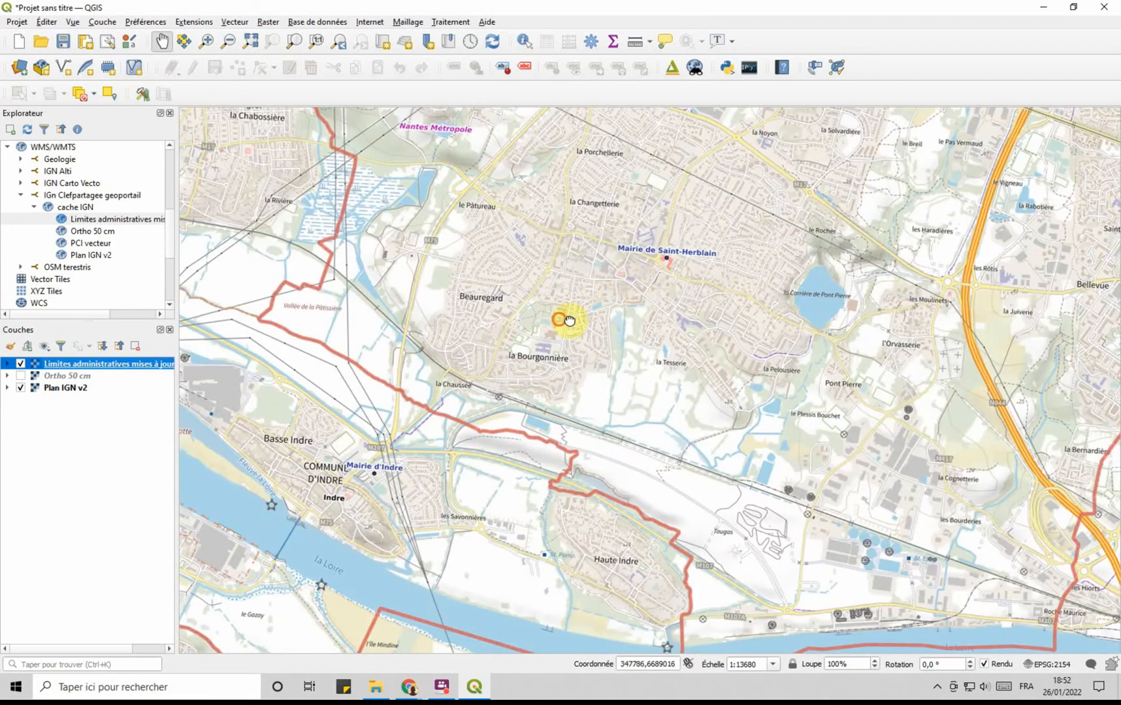
pyautogui.moveTo(567, 320); pyautogui.dragTo(533, 388)
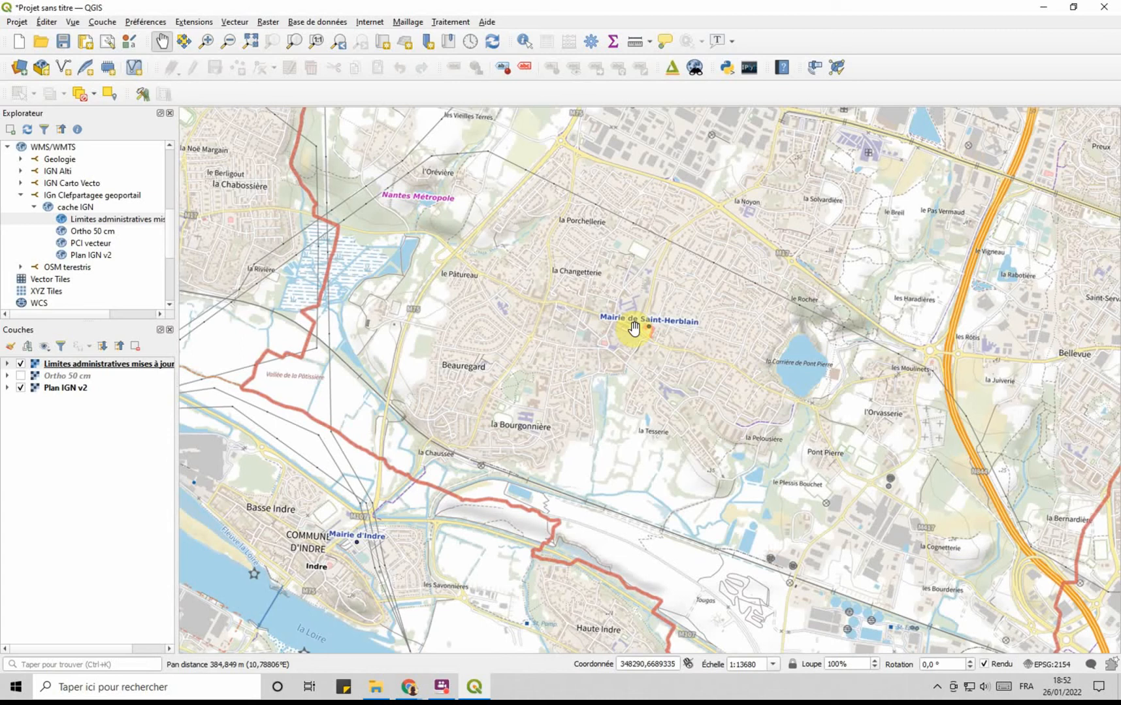
pyautogui.scroll(2, 631, 330)
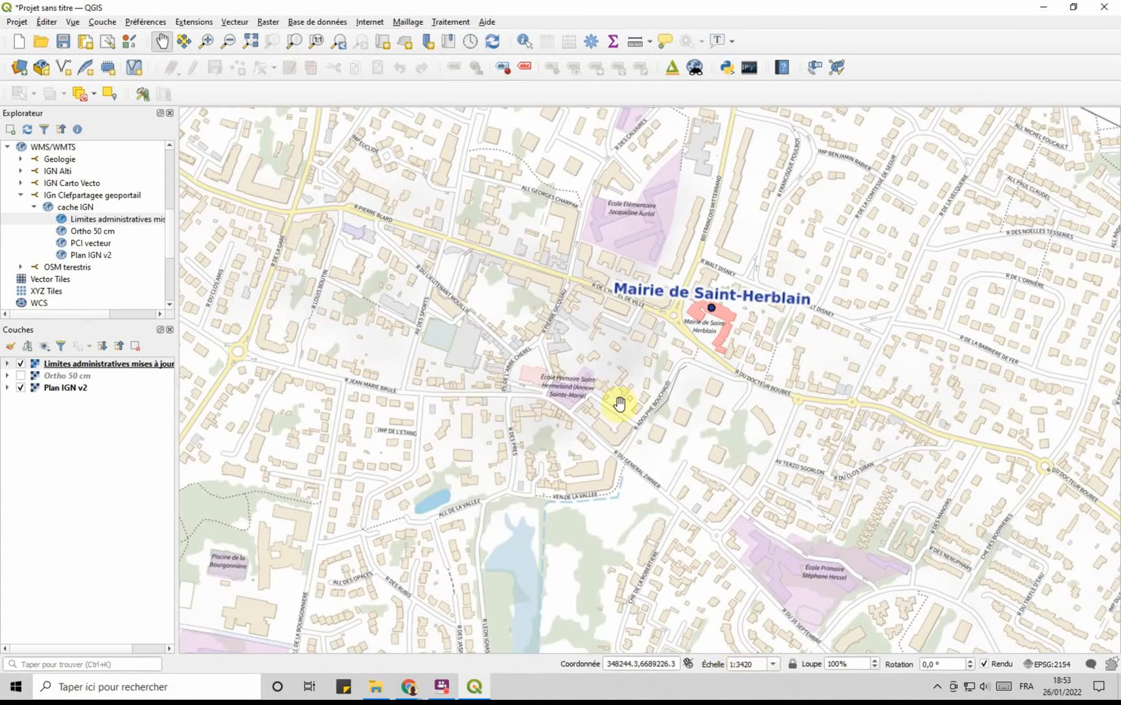
pyautogui.moveTo(607, 333); pyautogui.dragTo(608, 388)
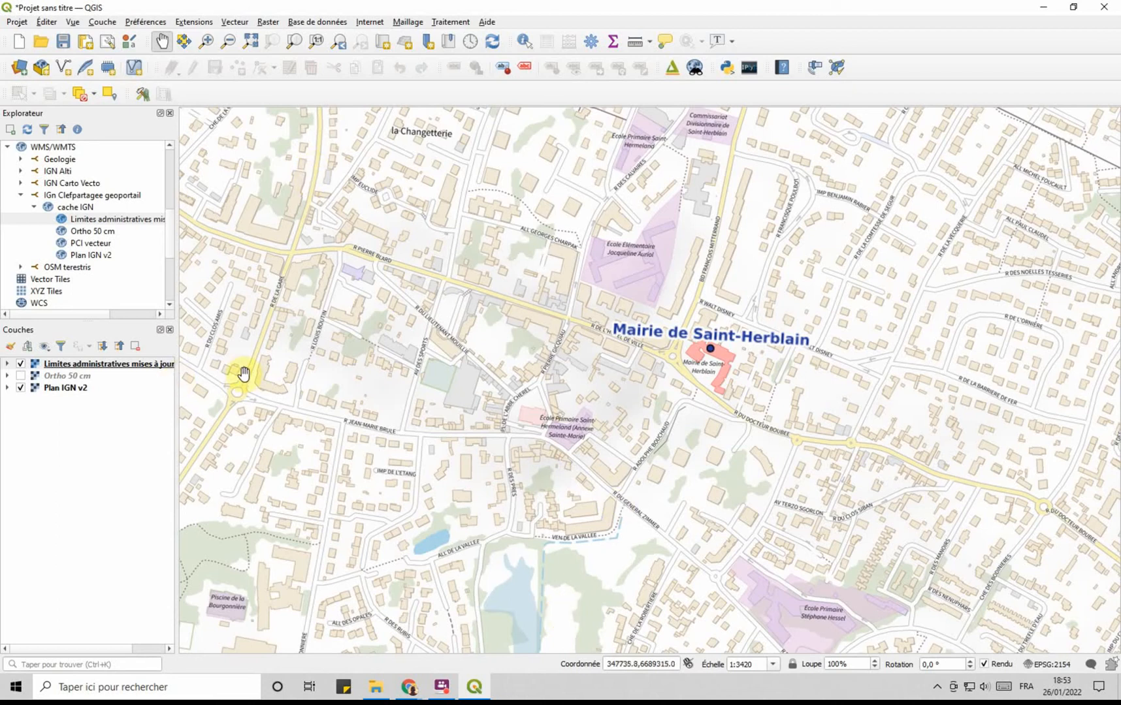
# - Close the new Shapefile dialog without creating a layer, switch to File Explorer and delete all files in the Téléchargements folder
pyautogui.click(63, 69)
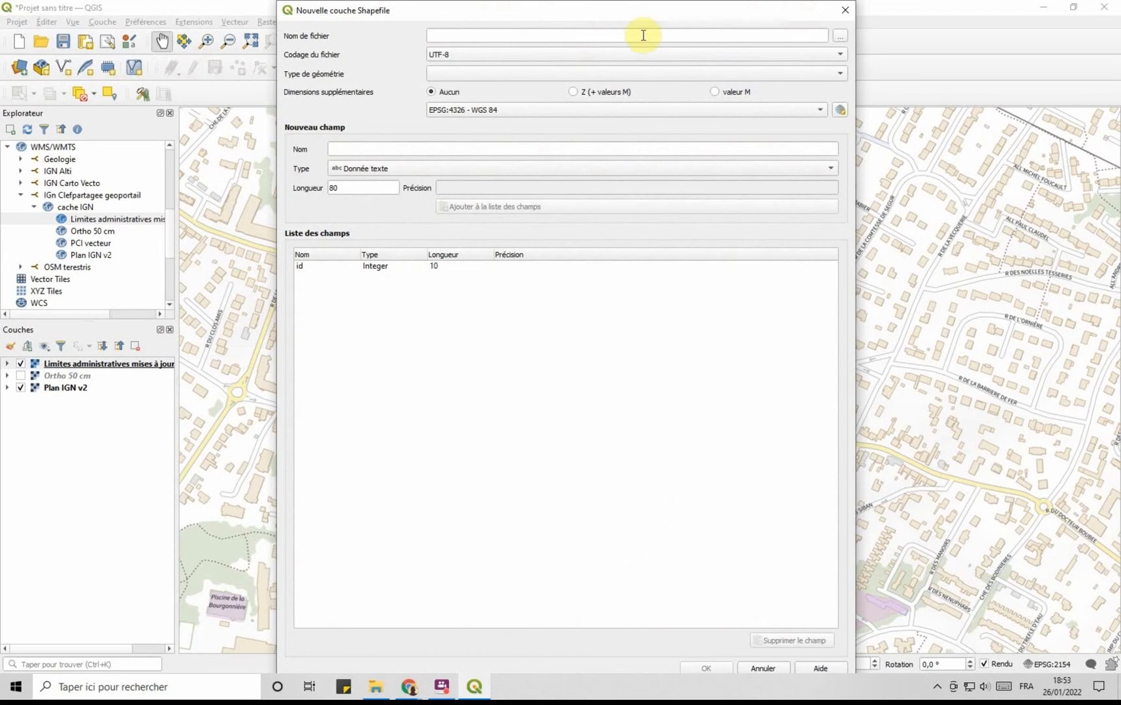
pyautogui.click(845, 10)
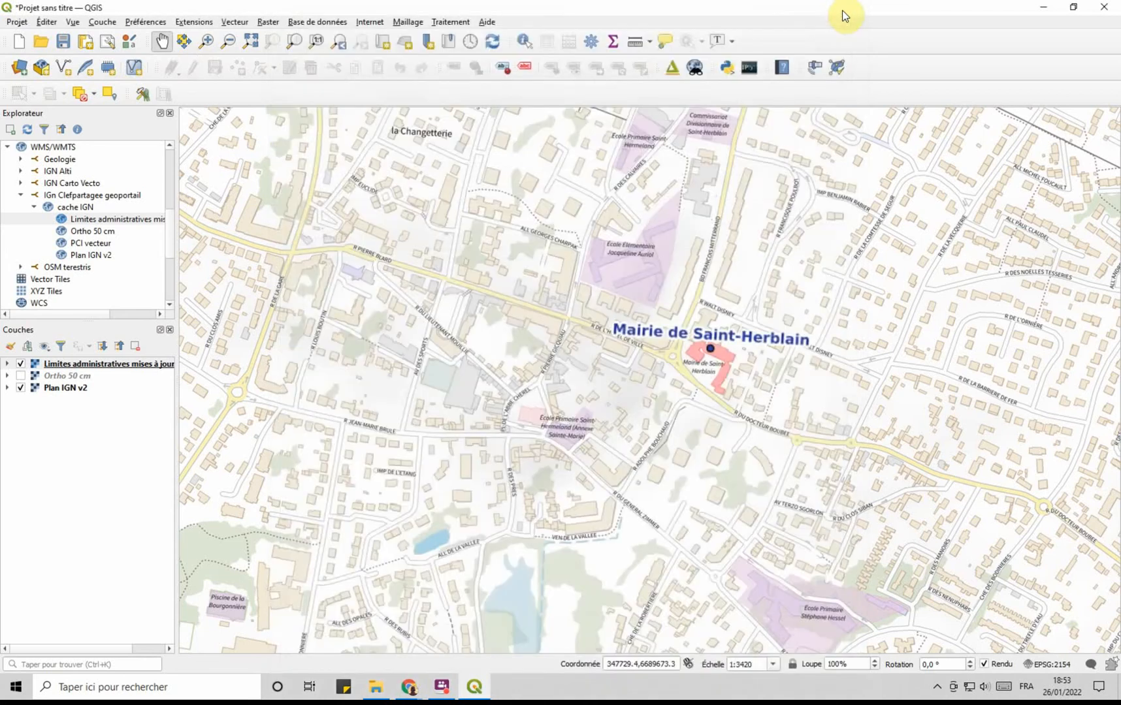
pyautogui.click(377, 689)
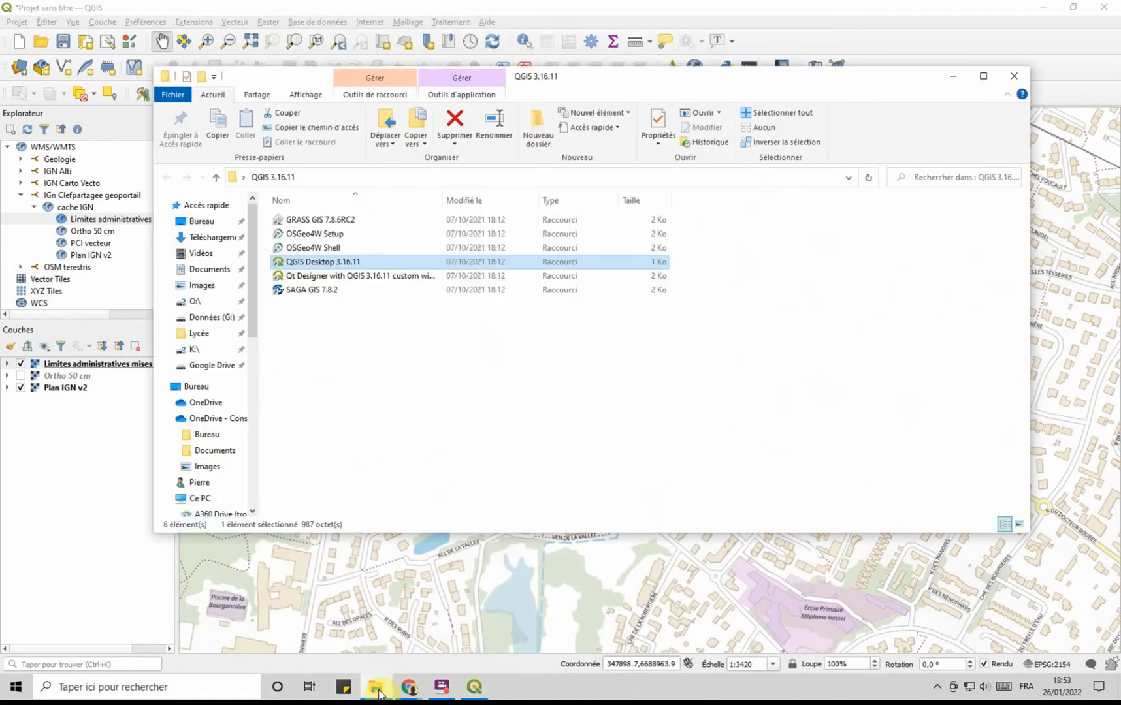
pyautogui.click(212, 237)
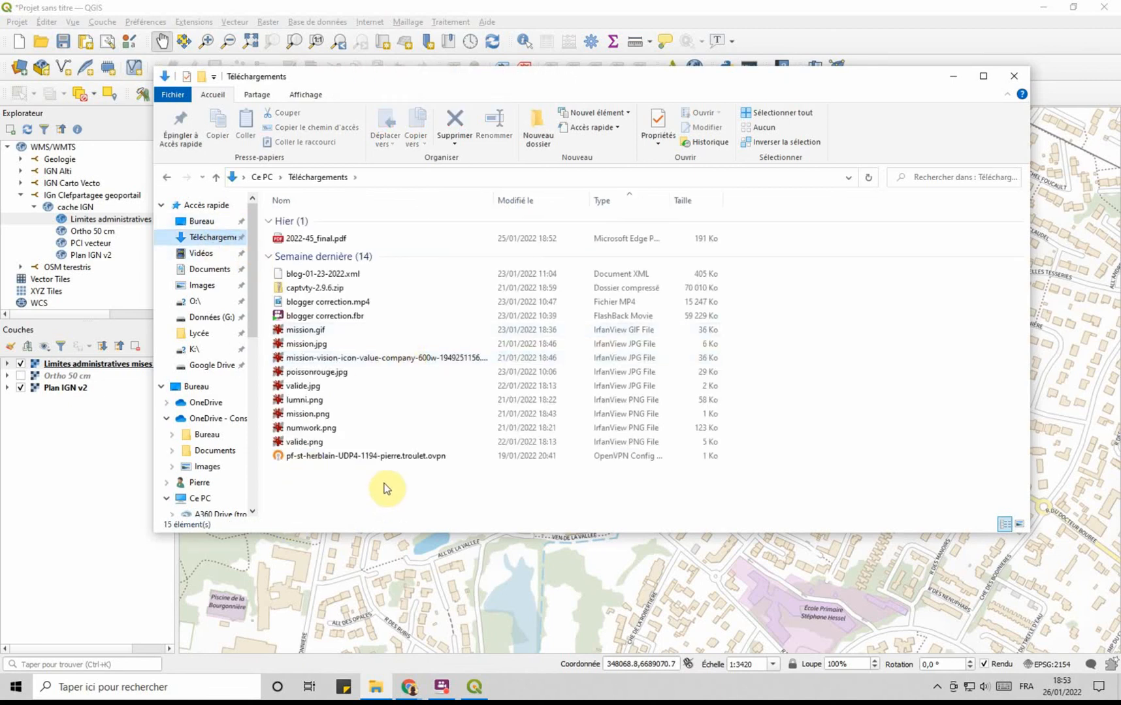
pyautogui.moveTo(385, 483); pyautogui.dragTo(282, 209)
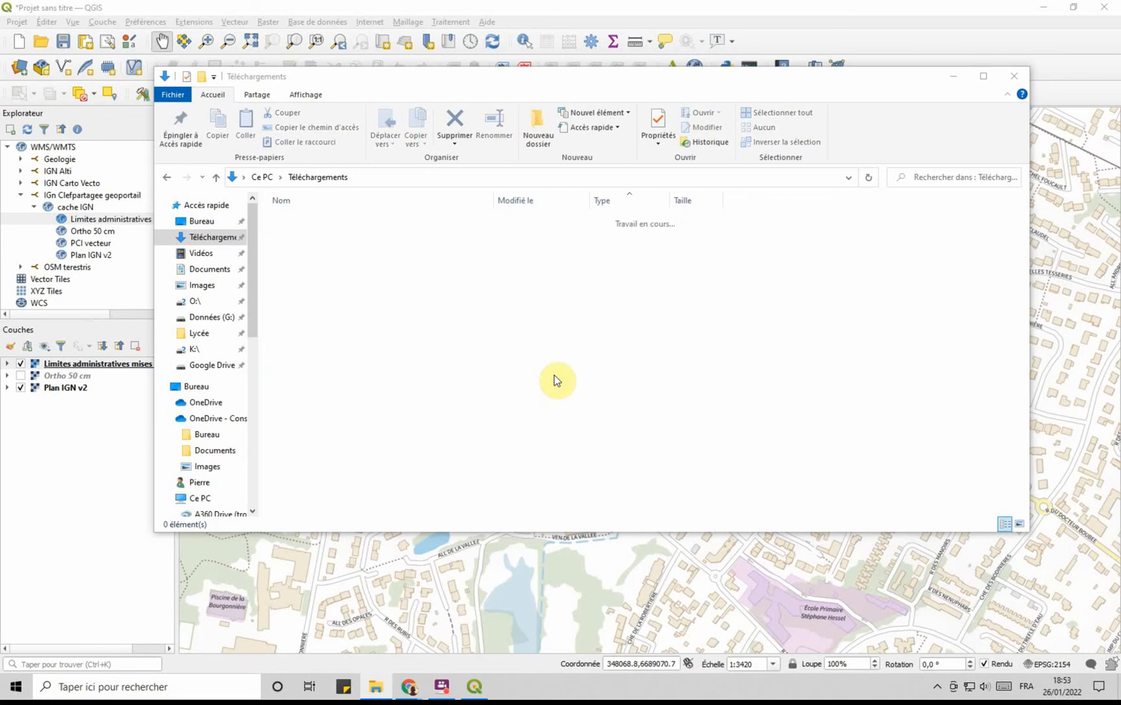
# - Create a folder named "exo qgis" in Téléchargements and open it
pyautogui.click(339, 279)
pyautogui.rightClick(339, 279)
pyautogui.click(221, 442)
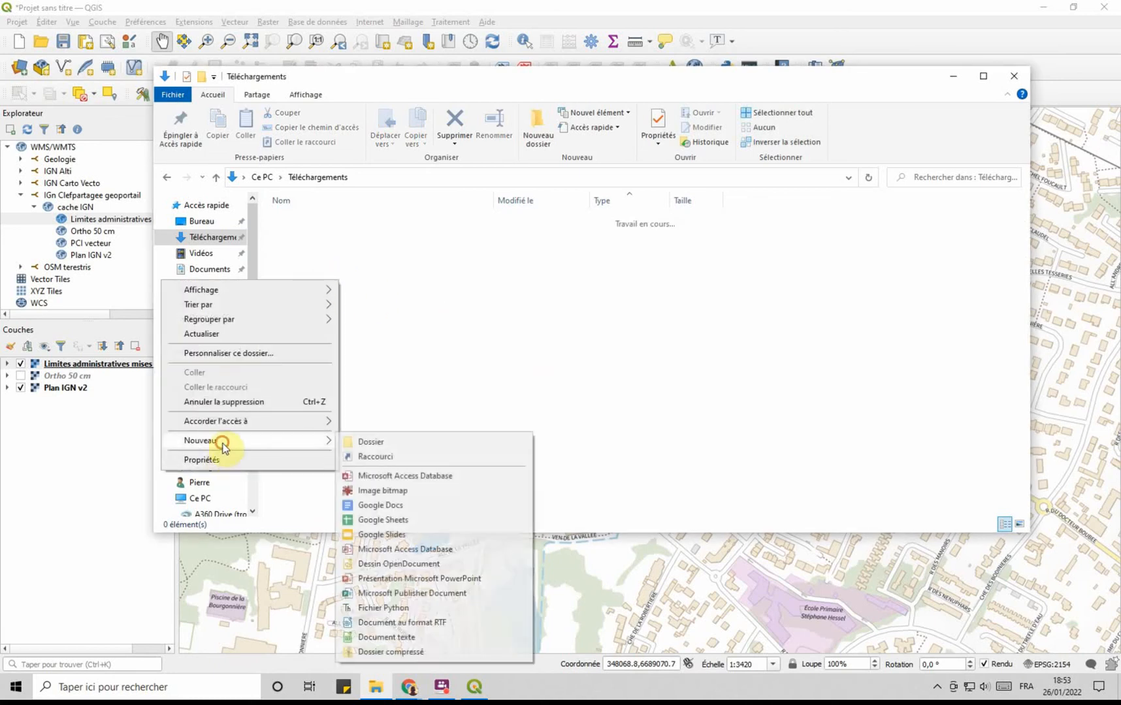
pyautogui.click(370, 443)
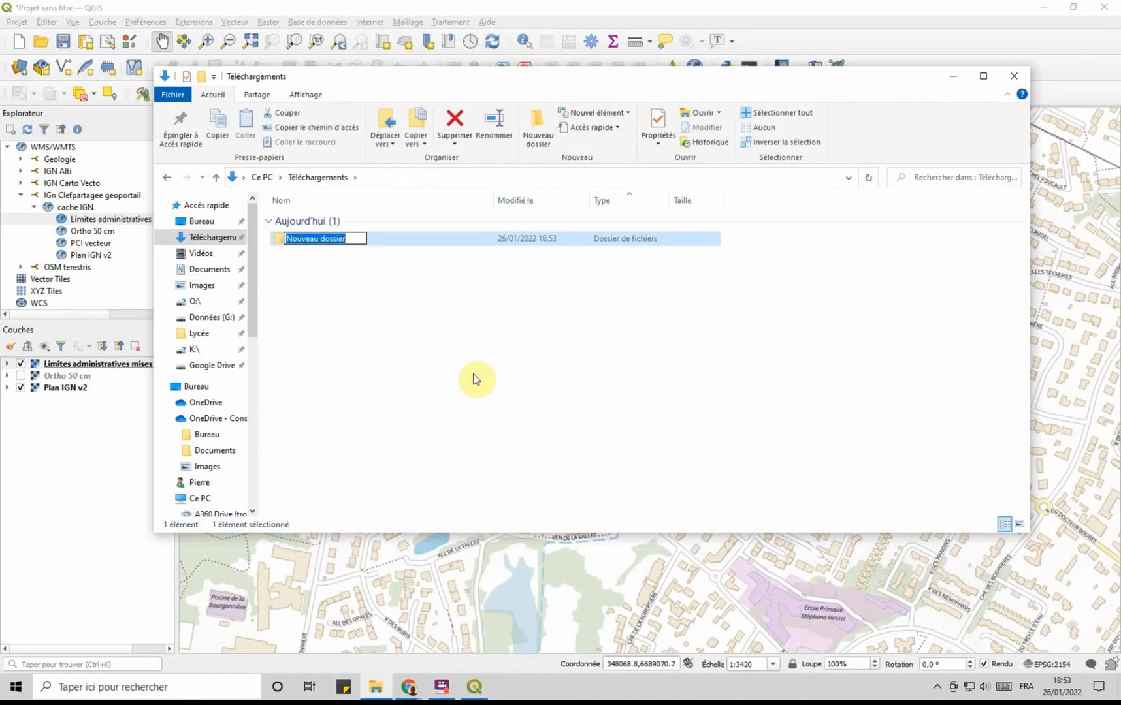
pyautogui.write('exo')
pyautogui.write('qgis')
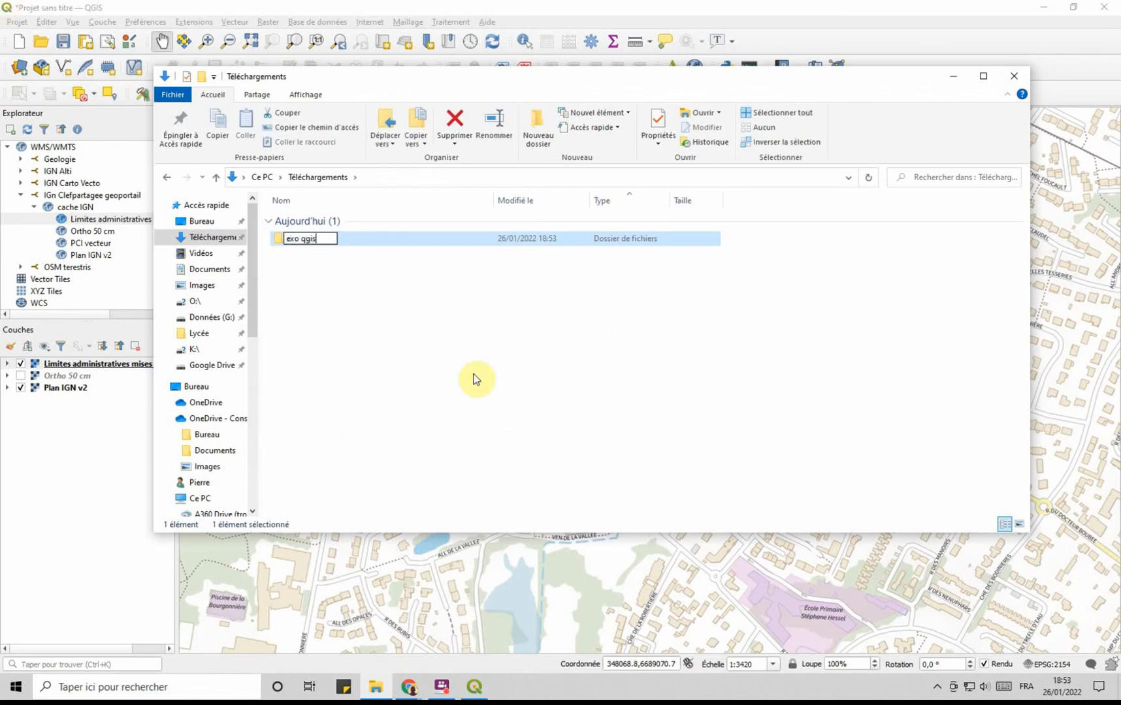
pyautogui.press('Return')
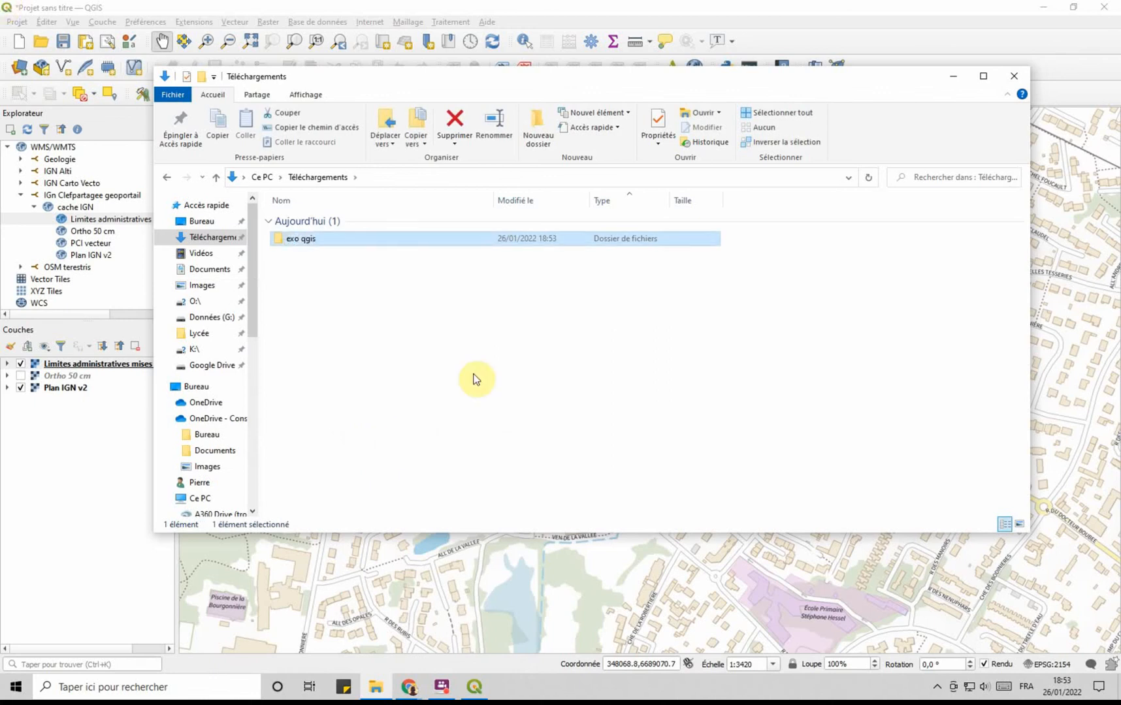
pyautogui.click(313, 239)
pyautogui.click(280, 239)
pyautogui.doubleClick(279, 239)
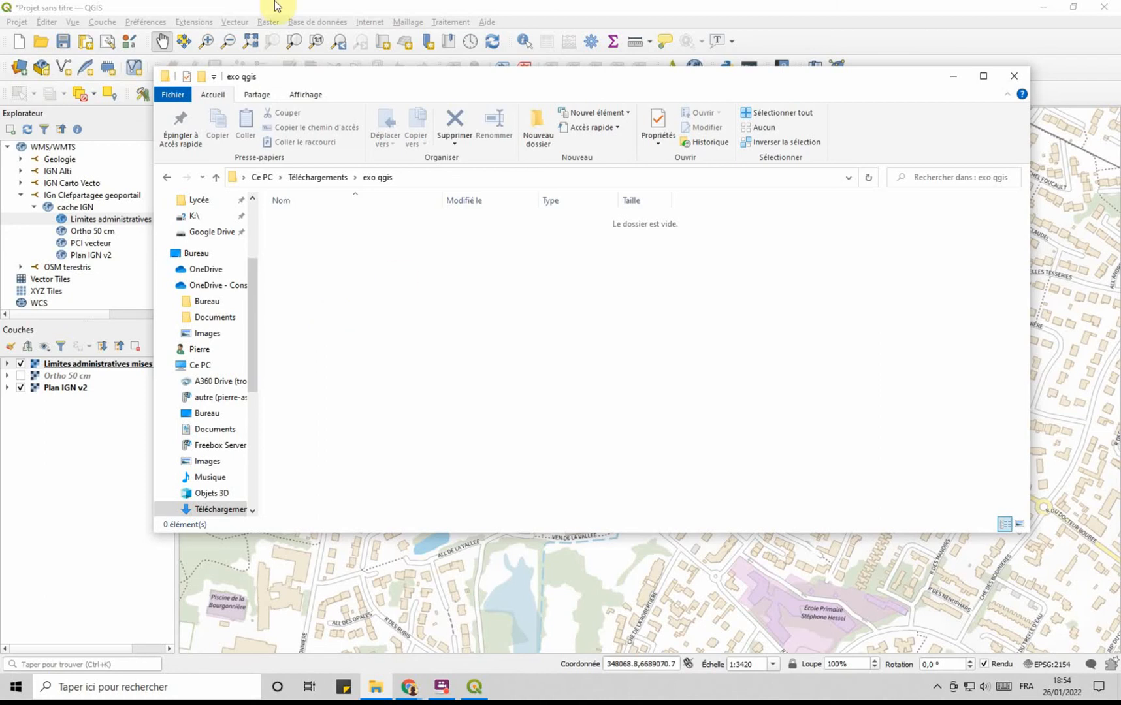
# - Return to QGIS and save the project as "projet exo qgis" in the "exo qgis" folder of Téléchargements
pyautogui.click(195, 5)
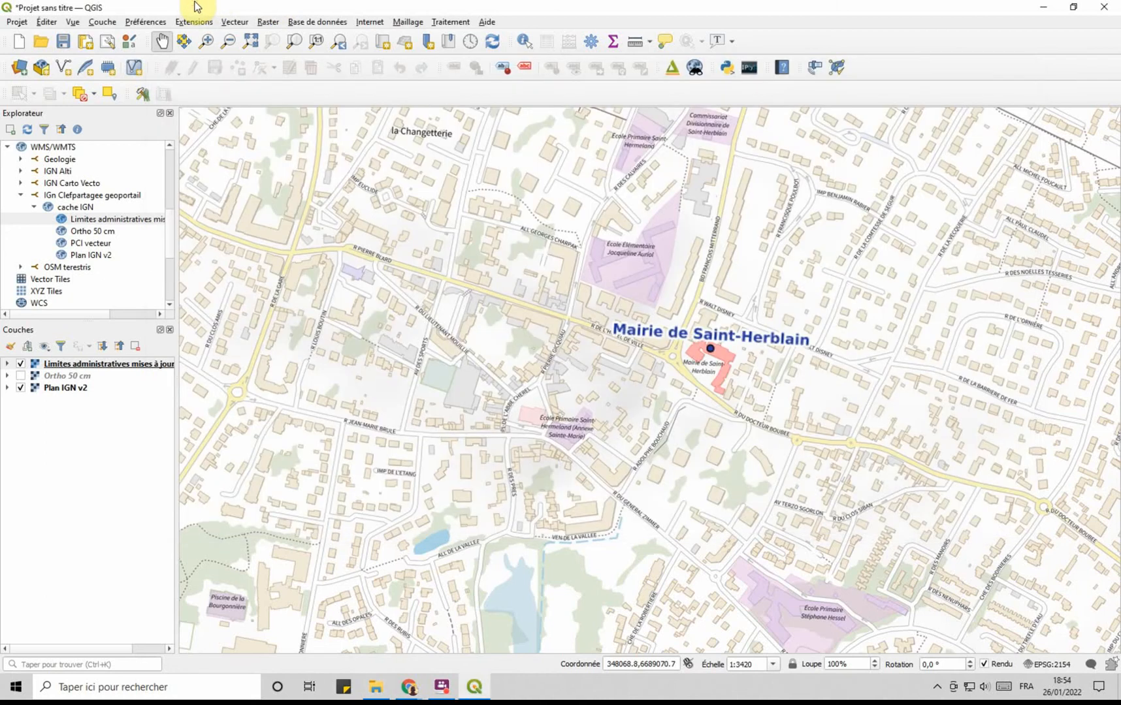
pyautogui.click(17, 23)
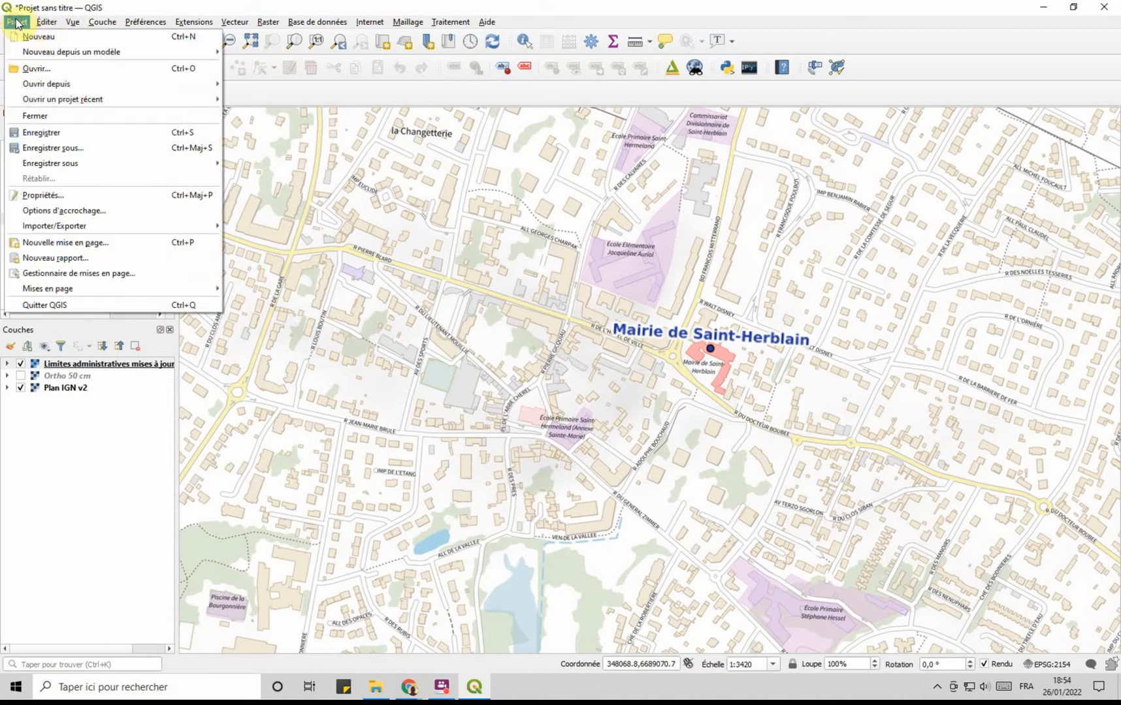
pyautogui.click(53, 148)
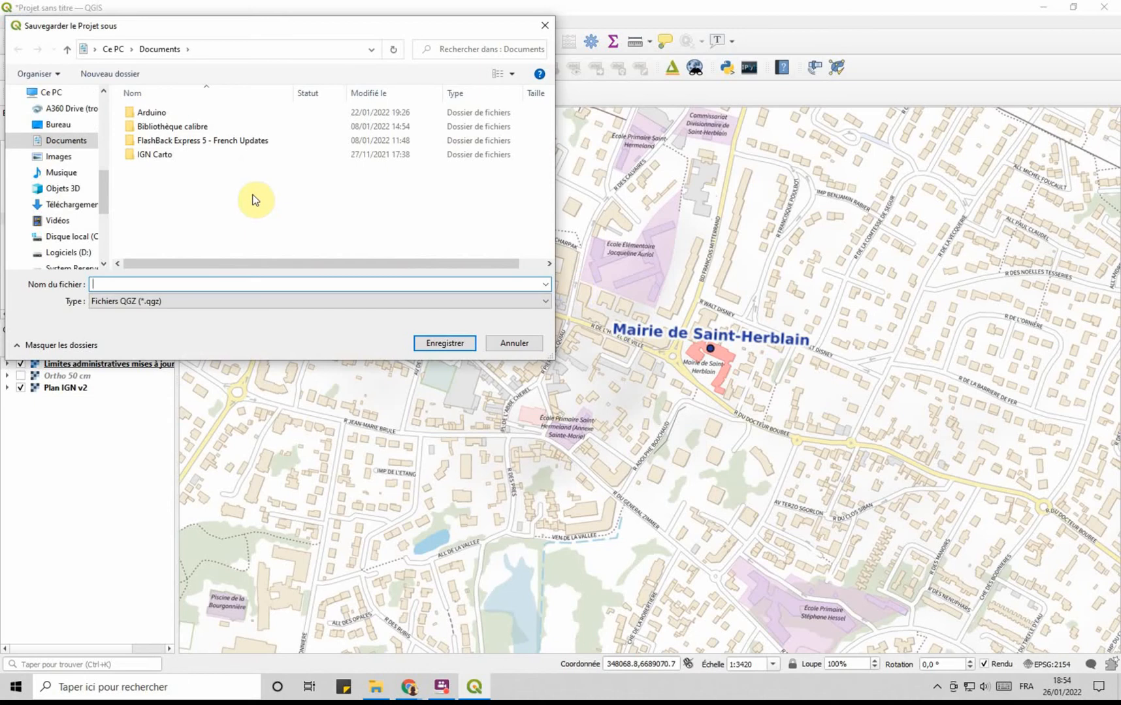
pyautogui.moveTo(104, 190); pyautogui.dragTo(105, 109)
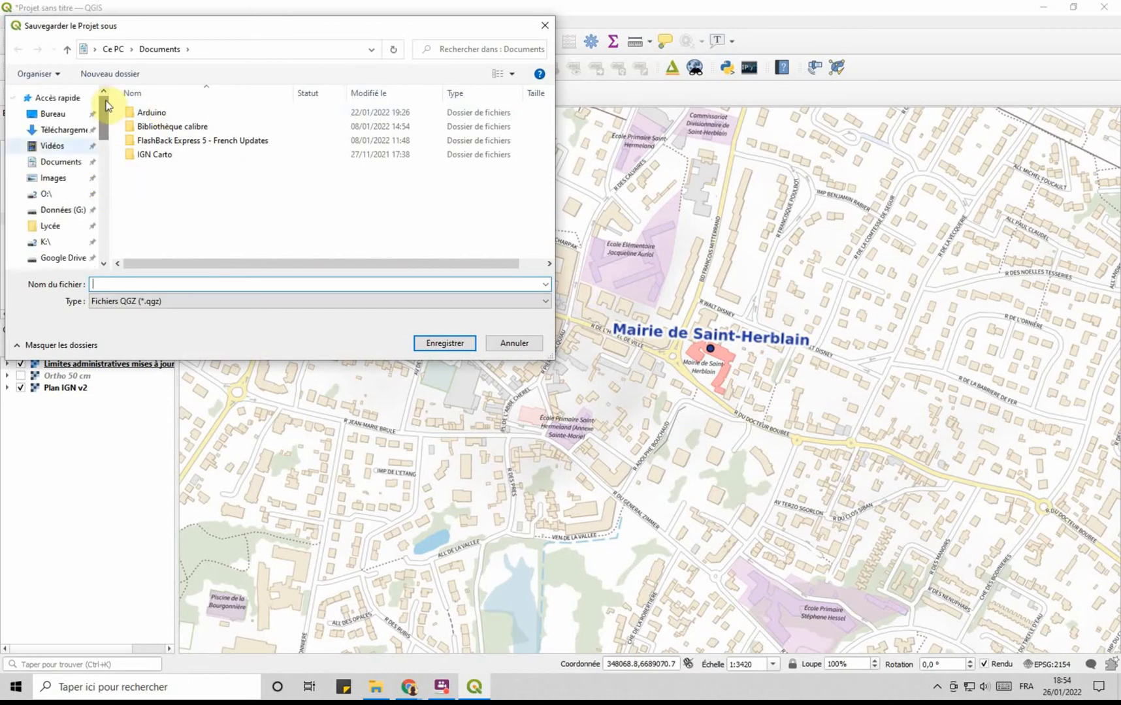
pyautogui.click(81, 130)
pyautogui.doubleClick(137, 132)
pyautogui.click(134, 284)
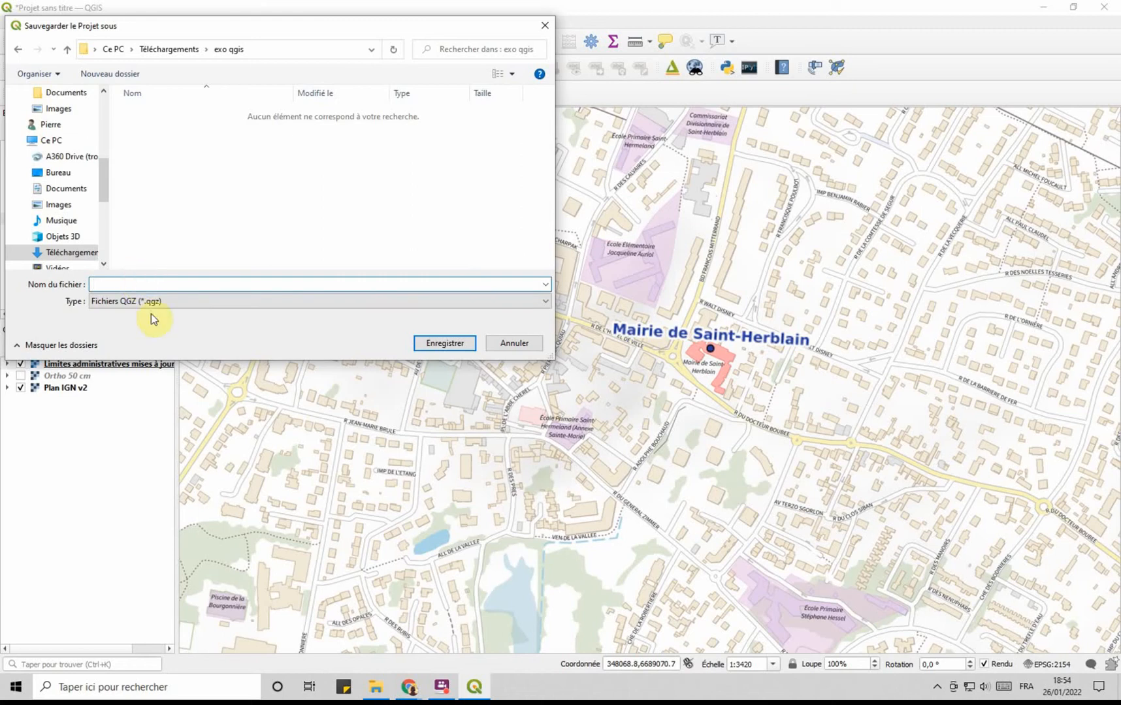
pyautogui.write('pro')
pyautogui.write('jet exo qgis')
pyautogui.press('Return')
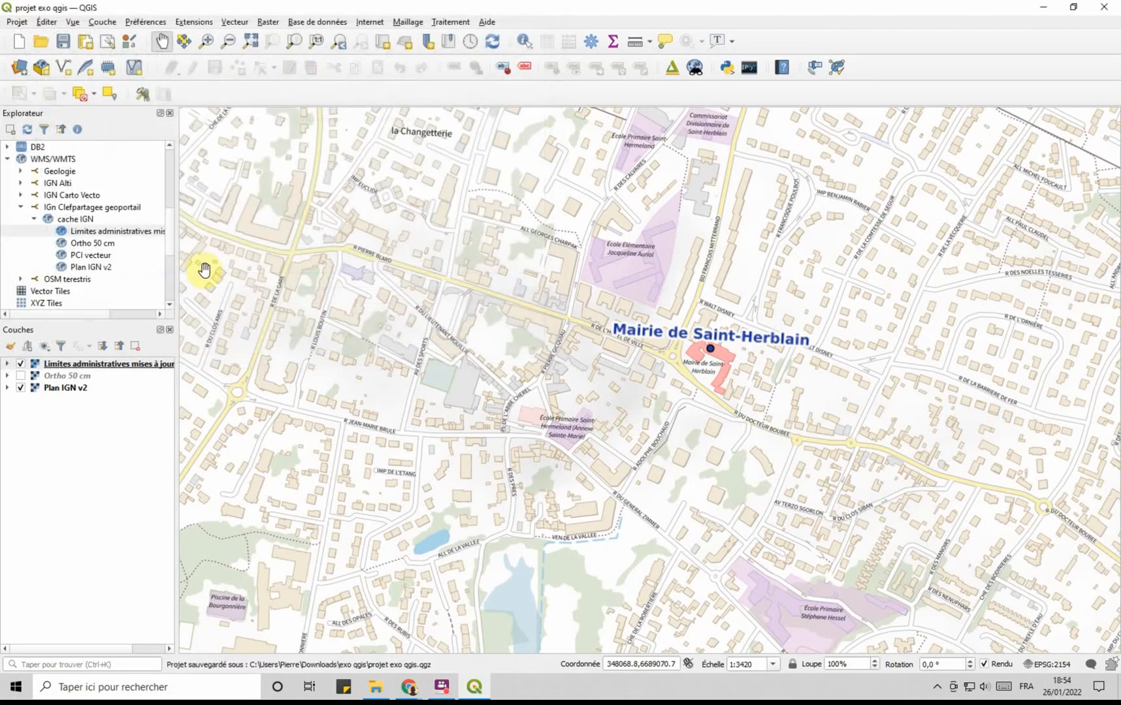
pyautogui.click(375, 690)
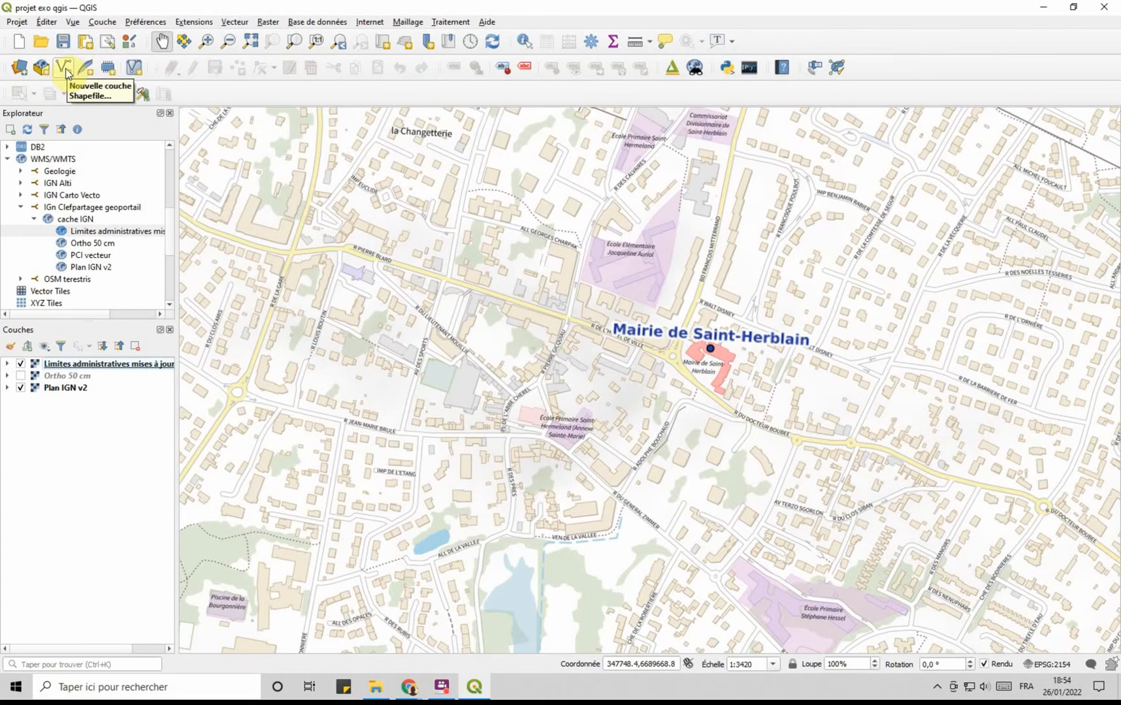
# - Start a new Shapefile layer and set its file to "limite projet" in the "exo qgis" folder of Téléchargements
pyautogui.click(66, 70)
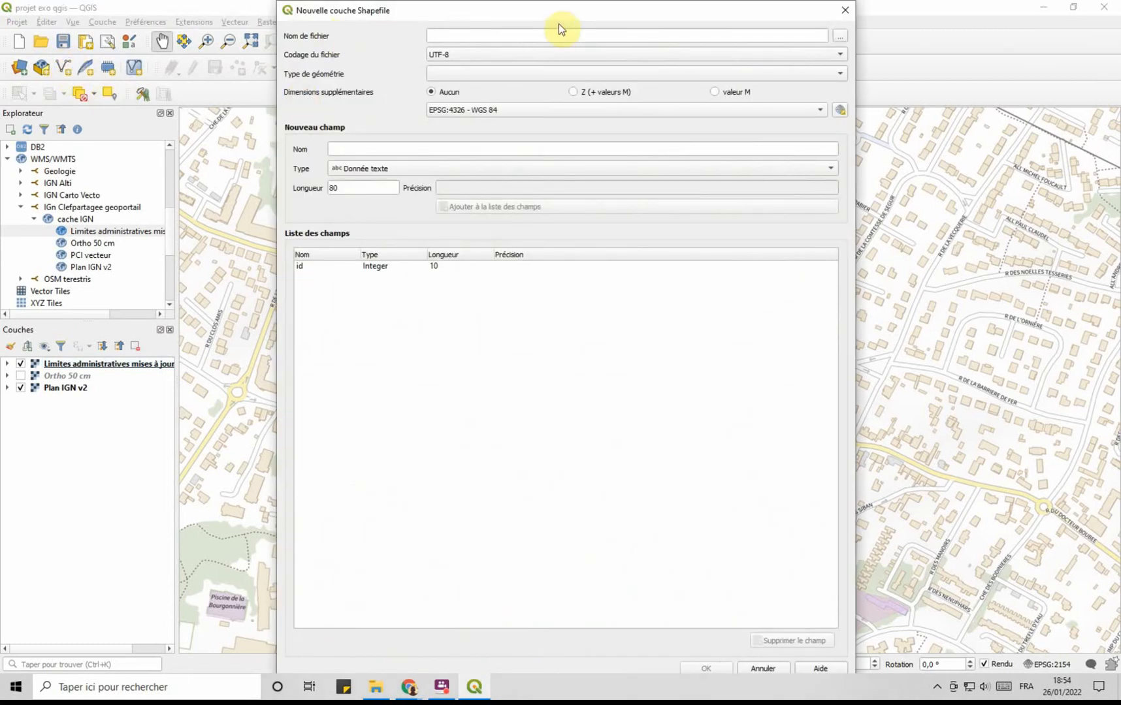
pyautogui.click(840, 36)
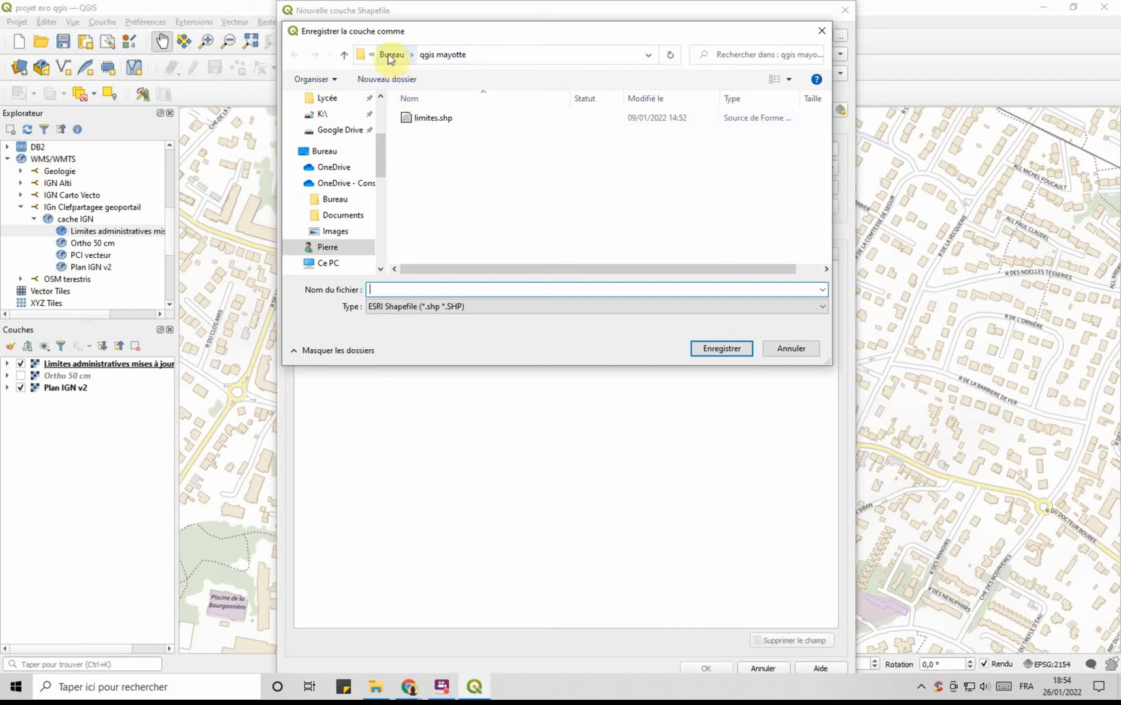
pyautogui.moveTo(379, 165); pyautogui.dragTo(369, 109)
pyautogui.click(356, 135)
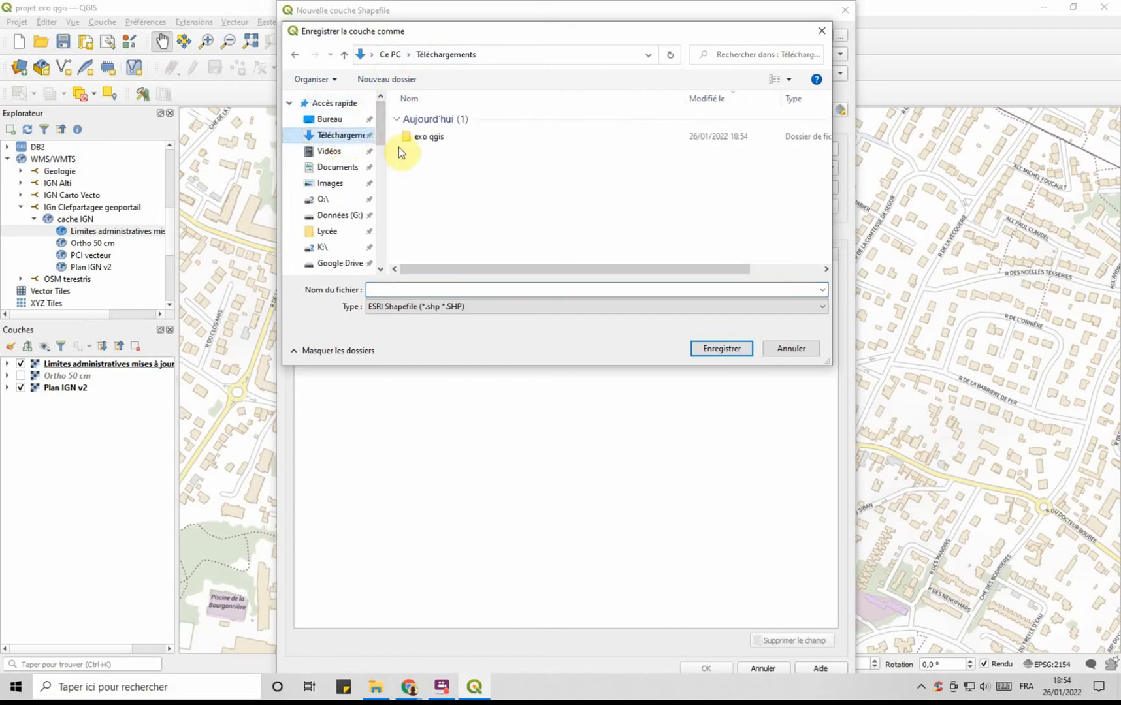
pyautogui.doubleClick(439, 141)
pyautogui.click(404, 289)
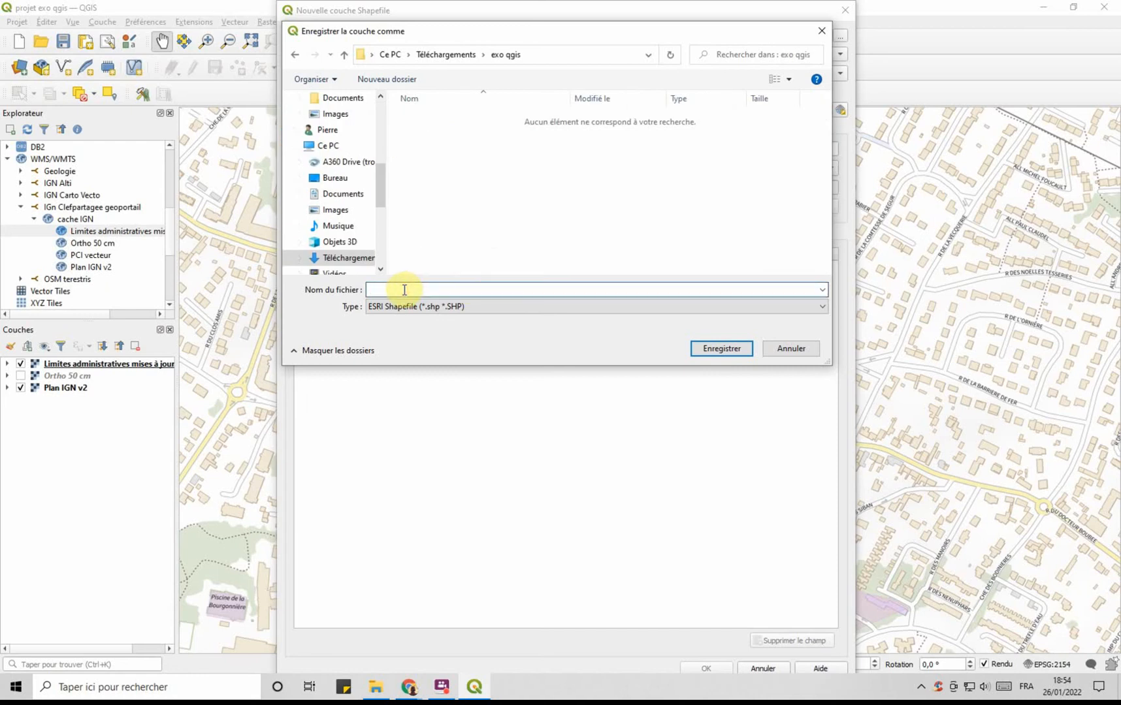
pyautogui.write('limite projet')
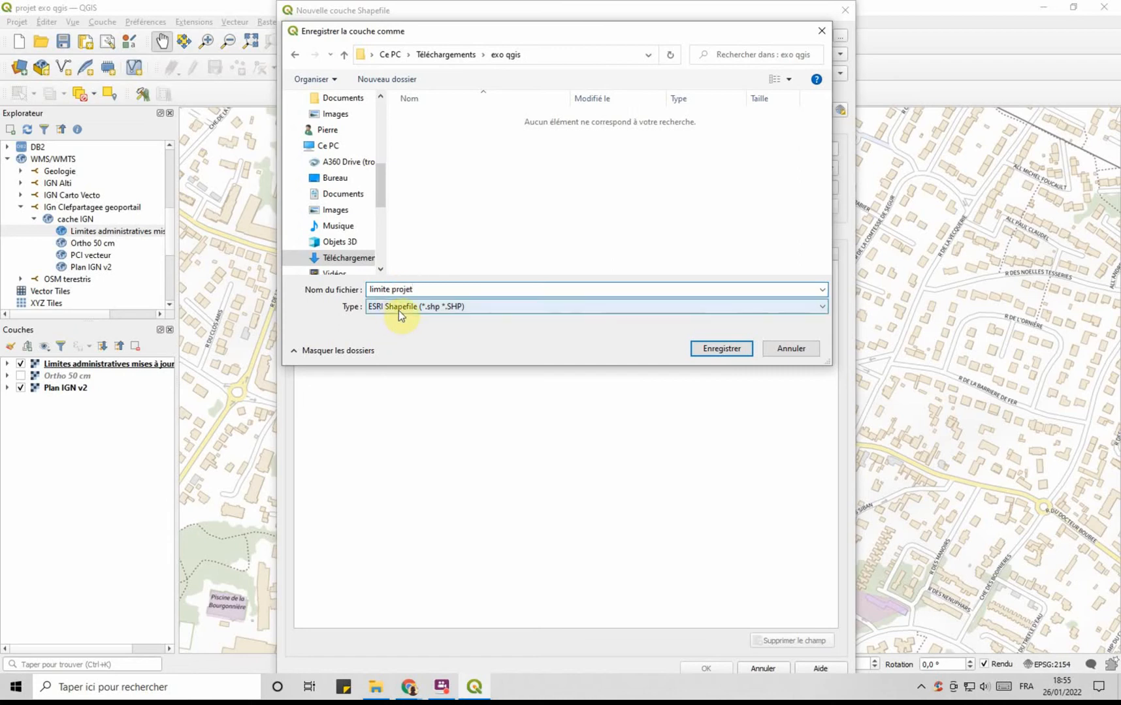
pyautogui.click(719, 343)
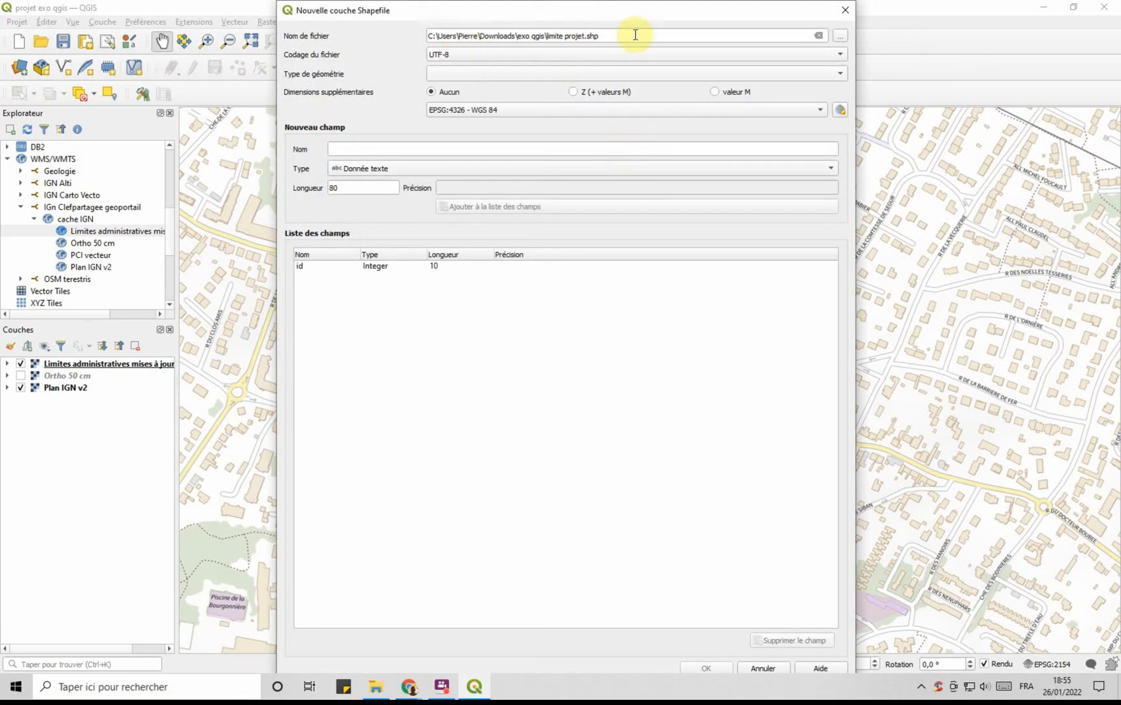
pyautogui.moveTo(546, 36); pyautogui.dragTo(606, 35)
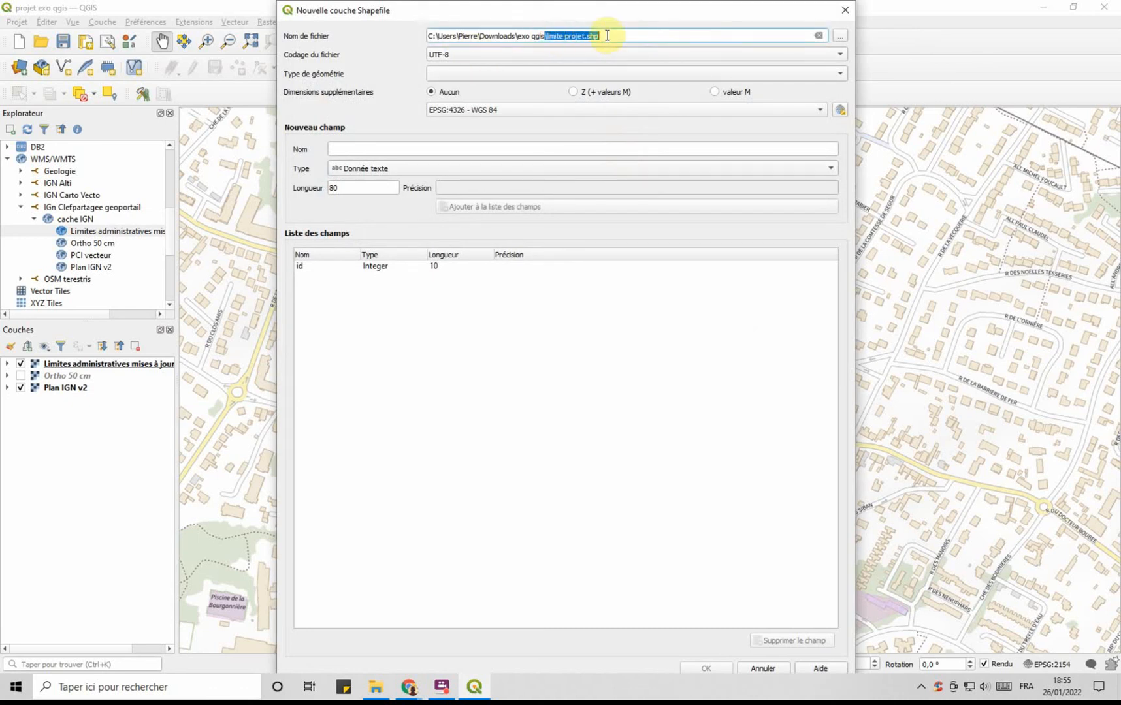
pyautogui.moveTo(440, 35); pyautogui.dragTo(528, 35)
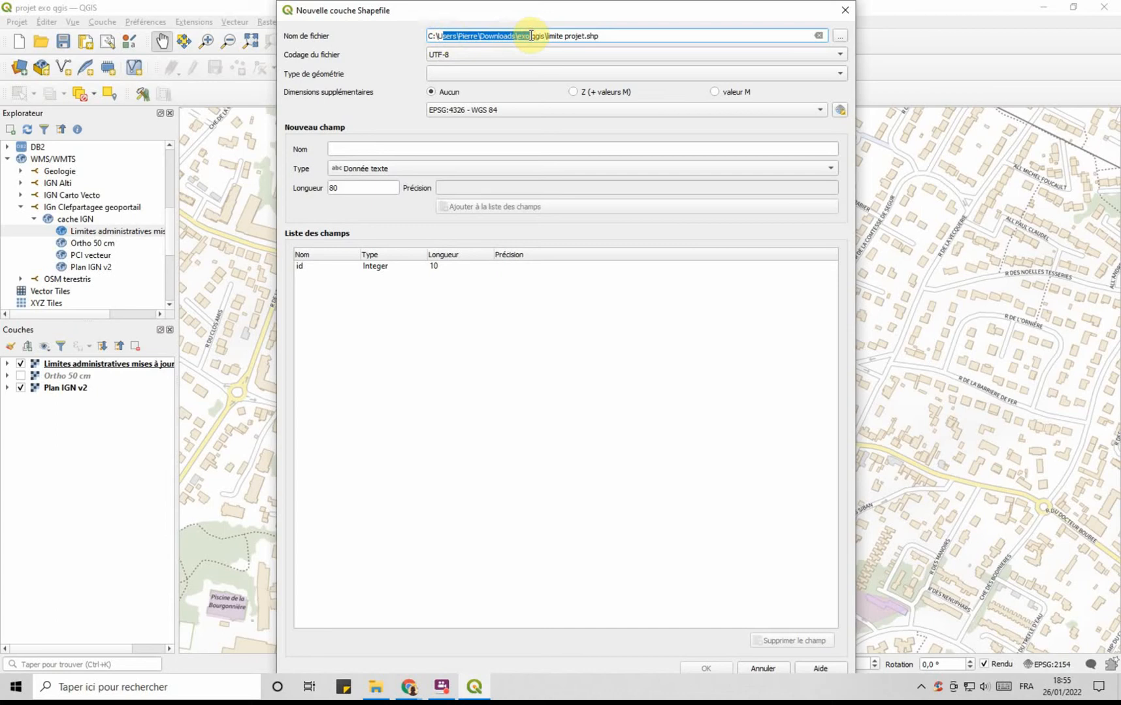
# - Give the new layer the geometry type Ligne and the project CRS EPSG:2154 - RGF93 / Lambert-93, and create it
pyautogui.click(460, 77)
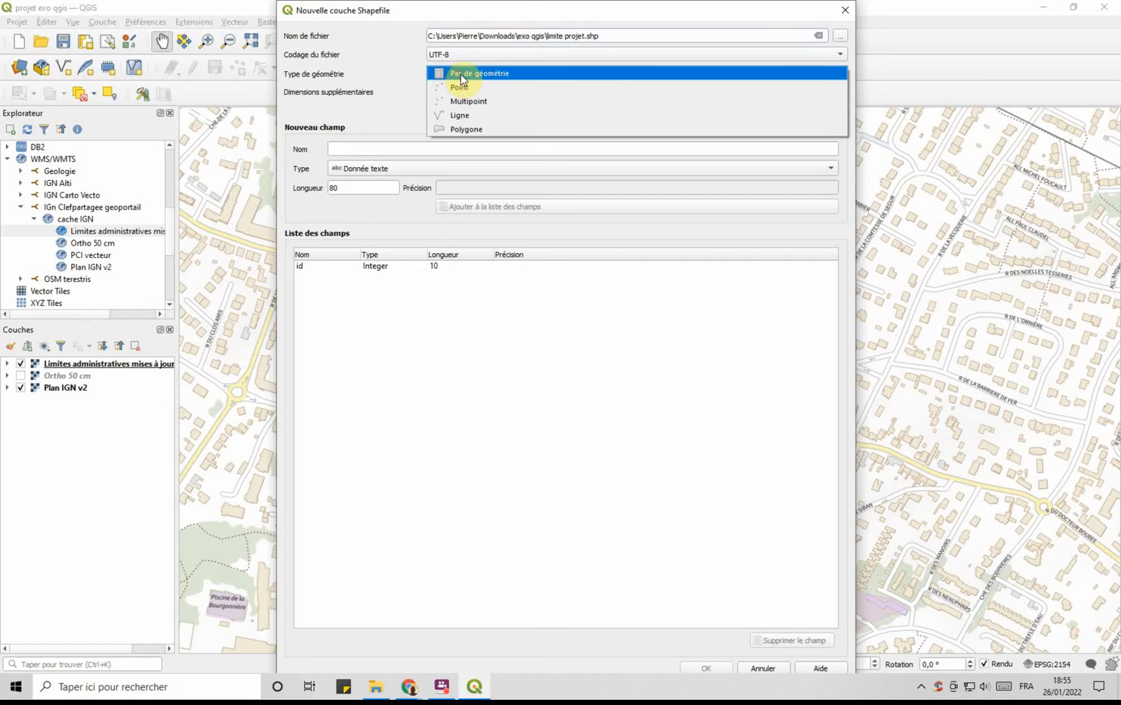
pyautogui.click(458, 117)
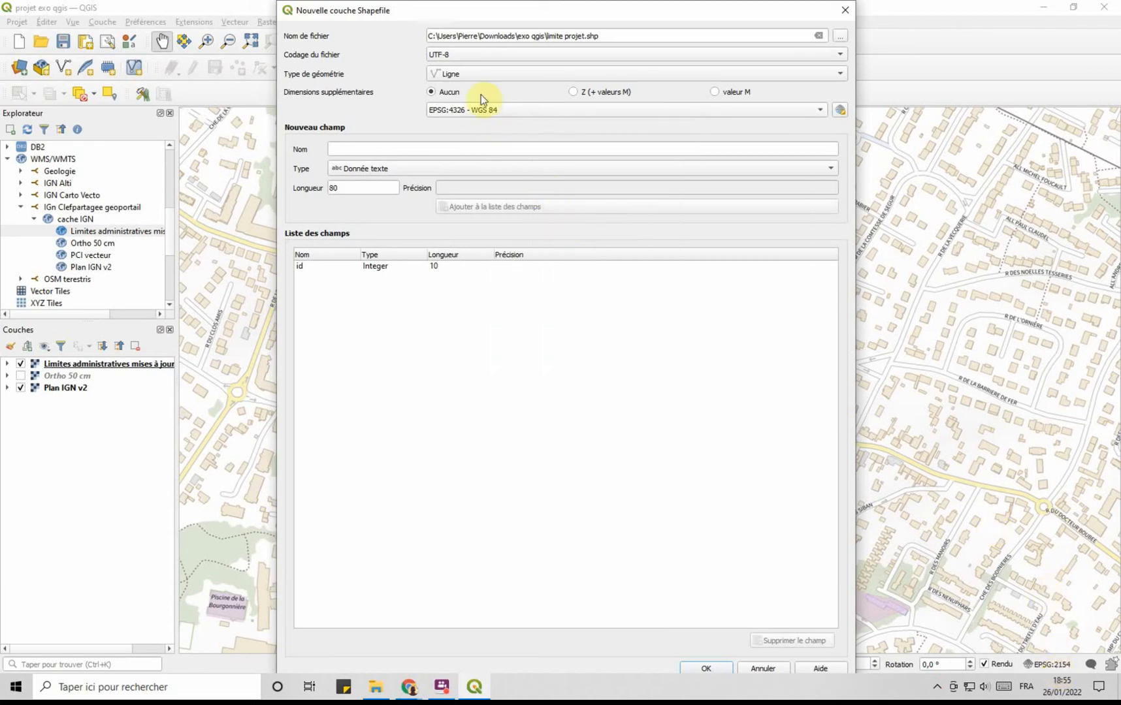
pyautogui.click(472, 110)
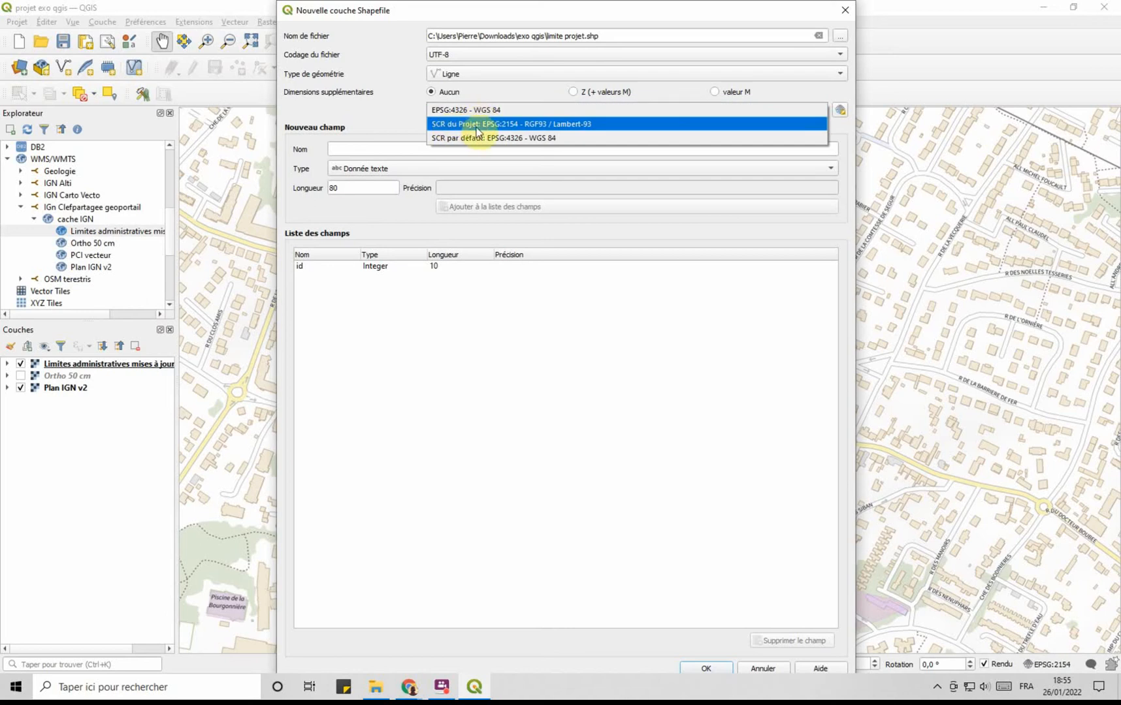
pyautogui.click(519, 125)
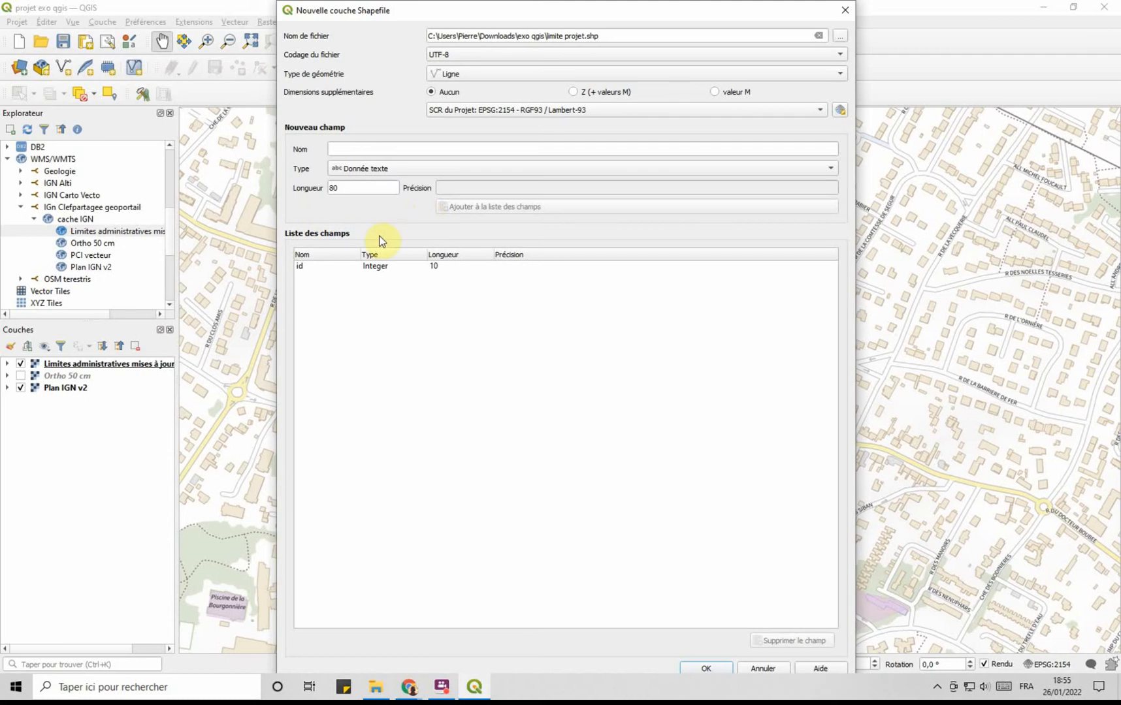
pyautogui.click(318, 267)
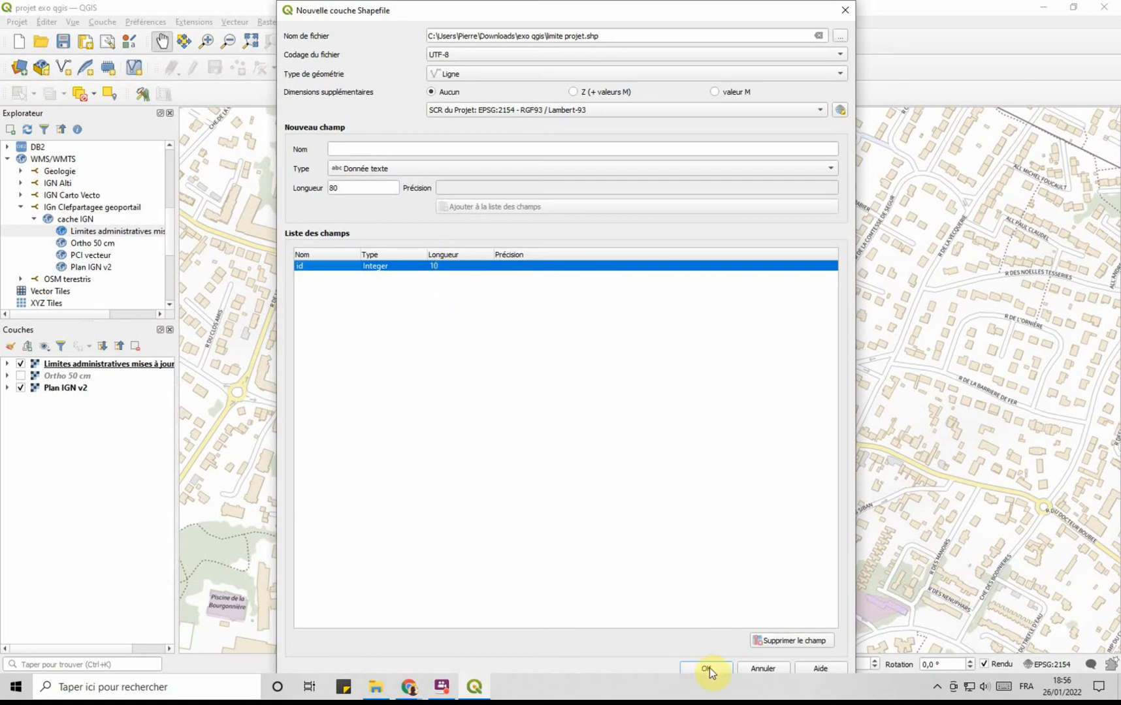
pyautogui.moveTo(581, 8); pyautogui.dragTo(532, 40)
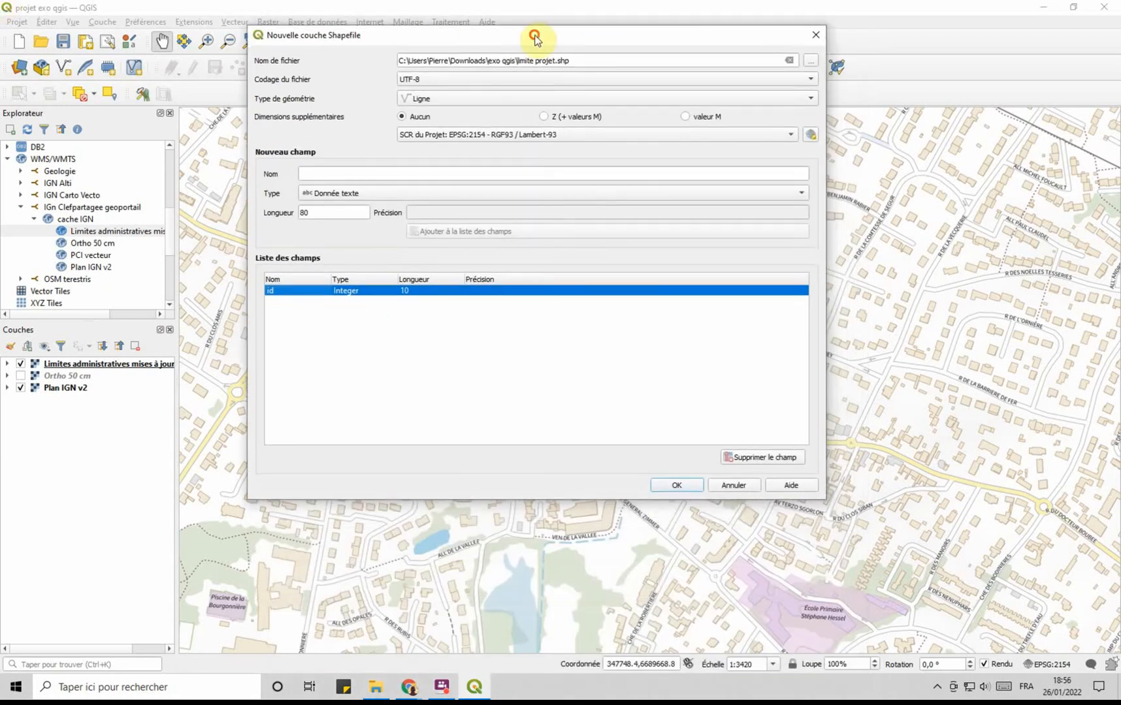
pyautogui.click(675, 486)
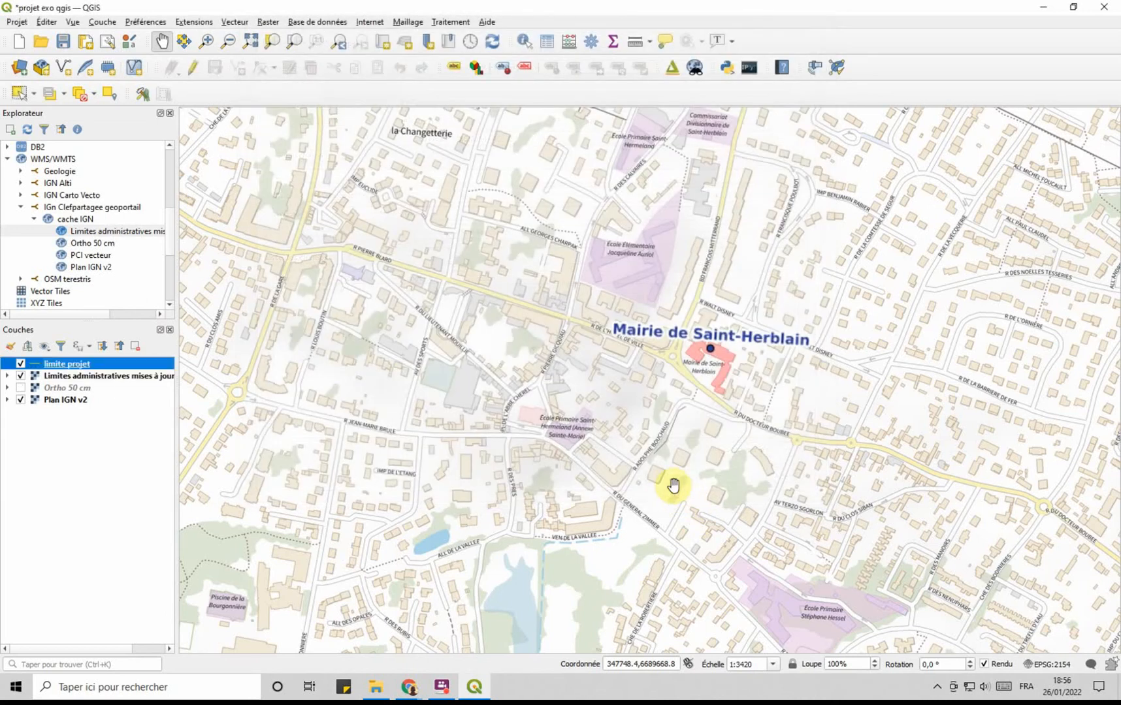
# - Select the limite projet layer and switch it to editing mode, with the map closer on the town centre around the Mairie
pyautogui.click(61, 378)
pyautogui.click(59, 401)
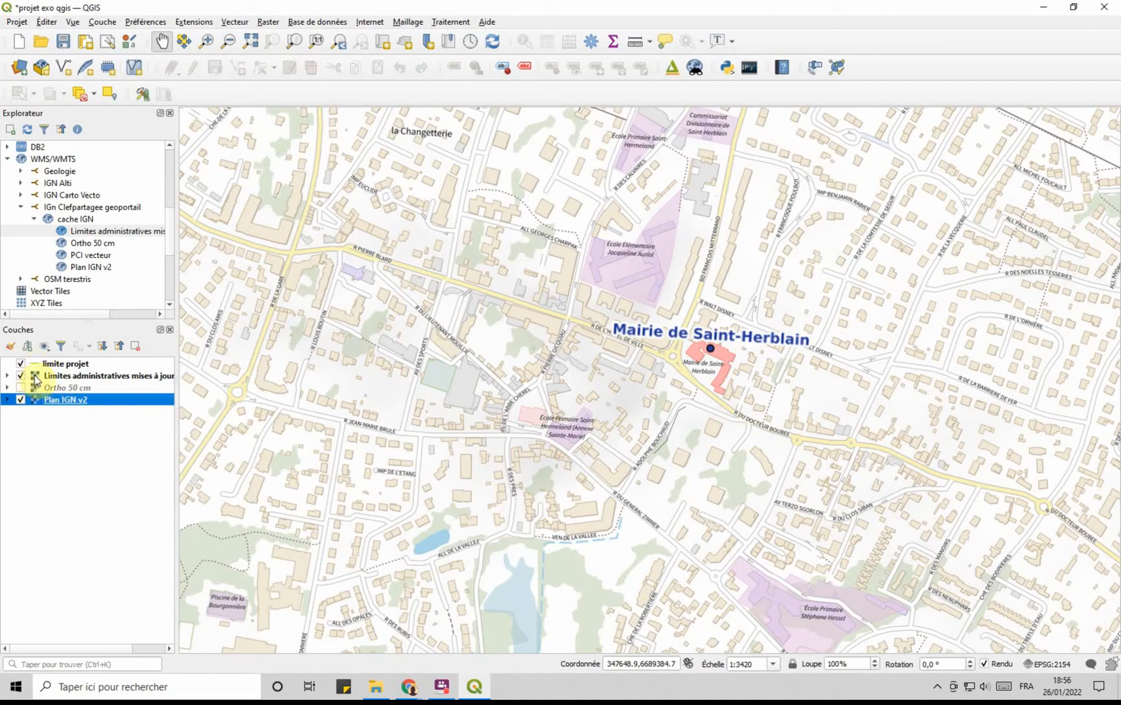
pyautogui.click(36, 379)
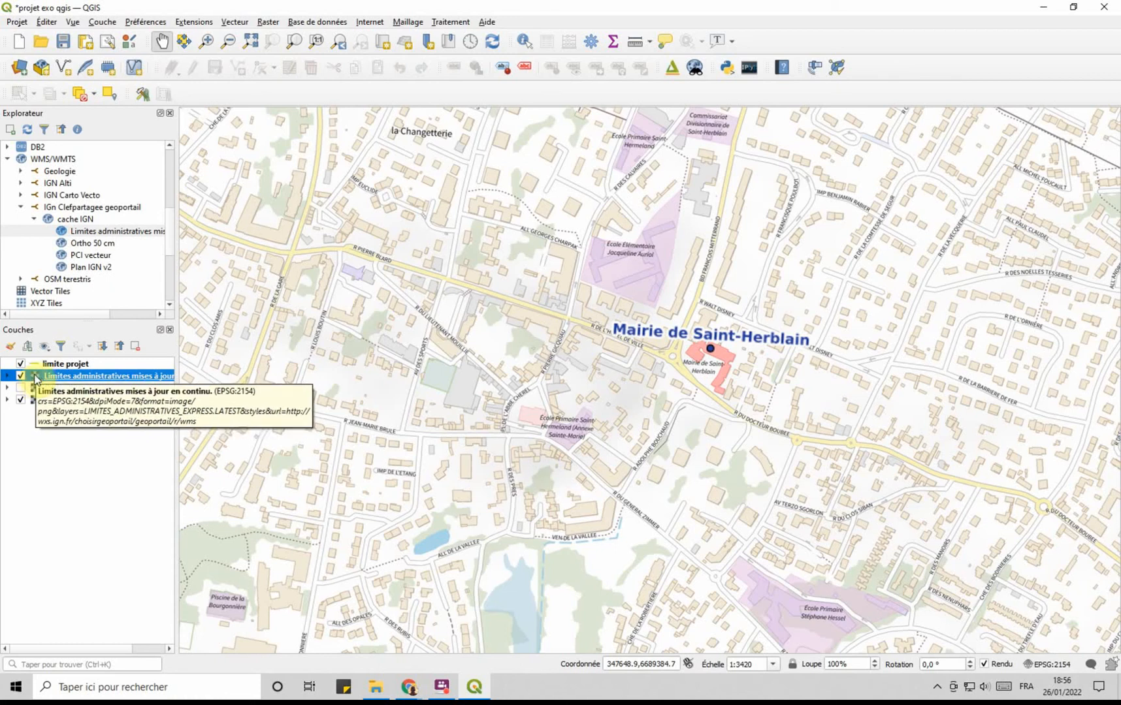
pyautogui.click(33, 368)
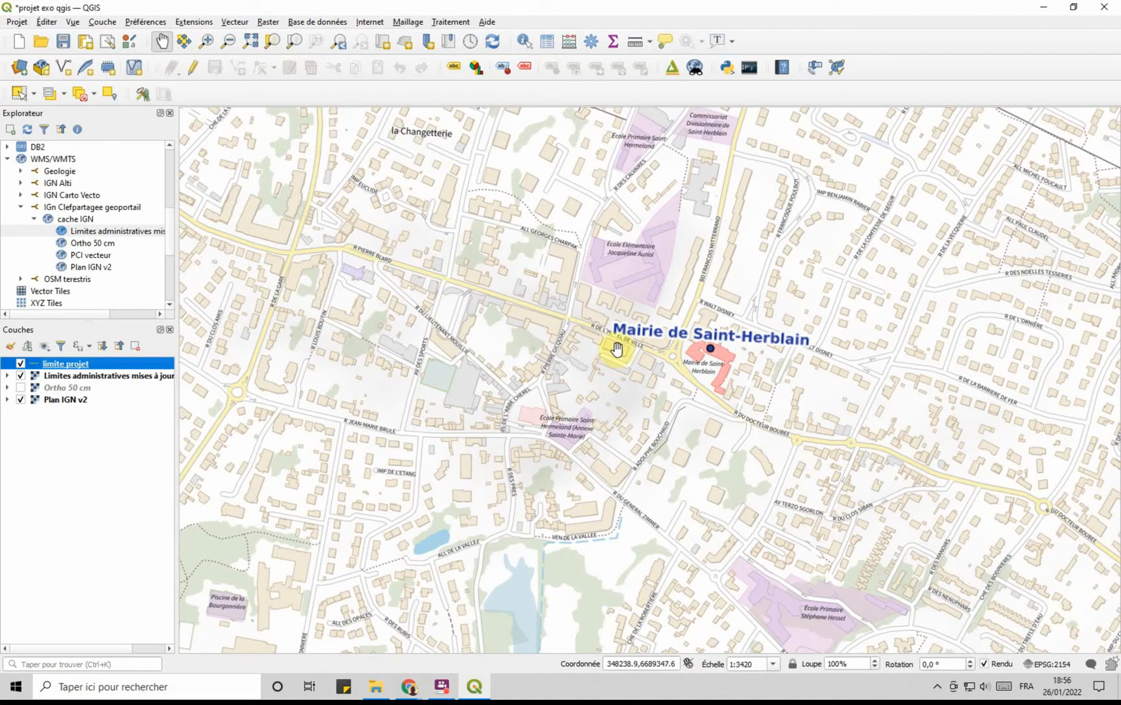
pyautogui.scroll(1, 614, 350)
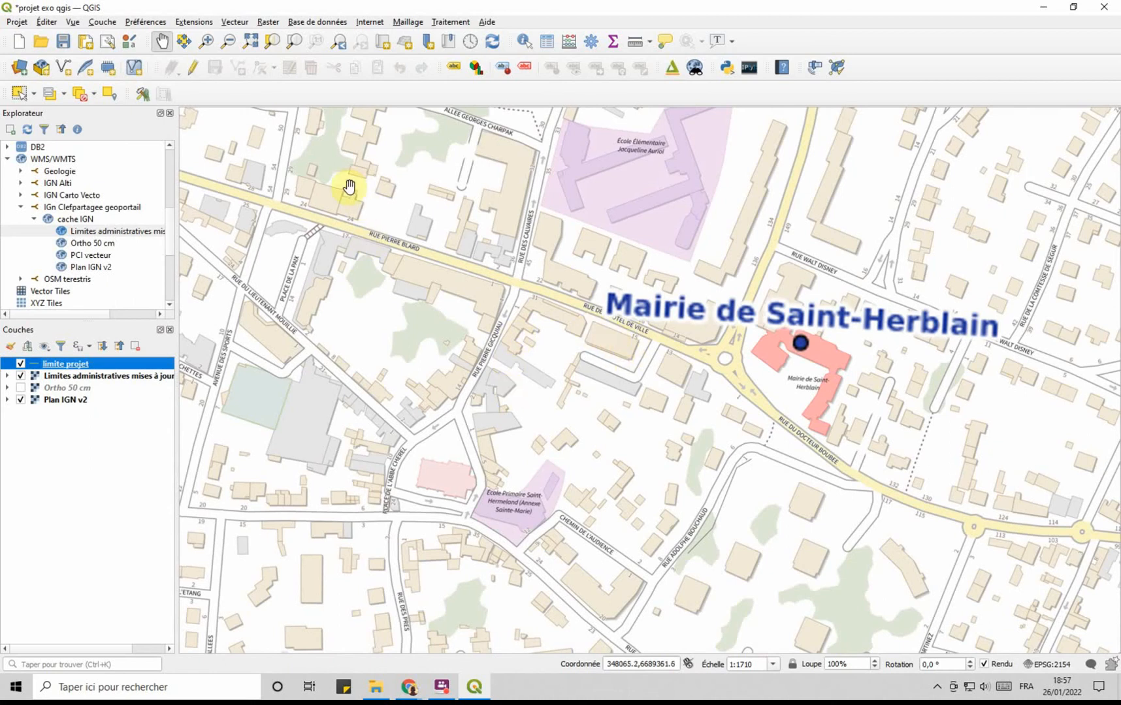
pyautogui.moveTo(653, 425); pyautogui.dragTo(590, 388)
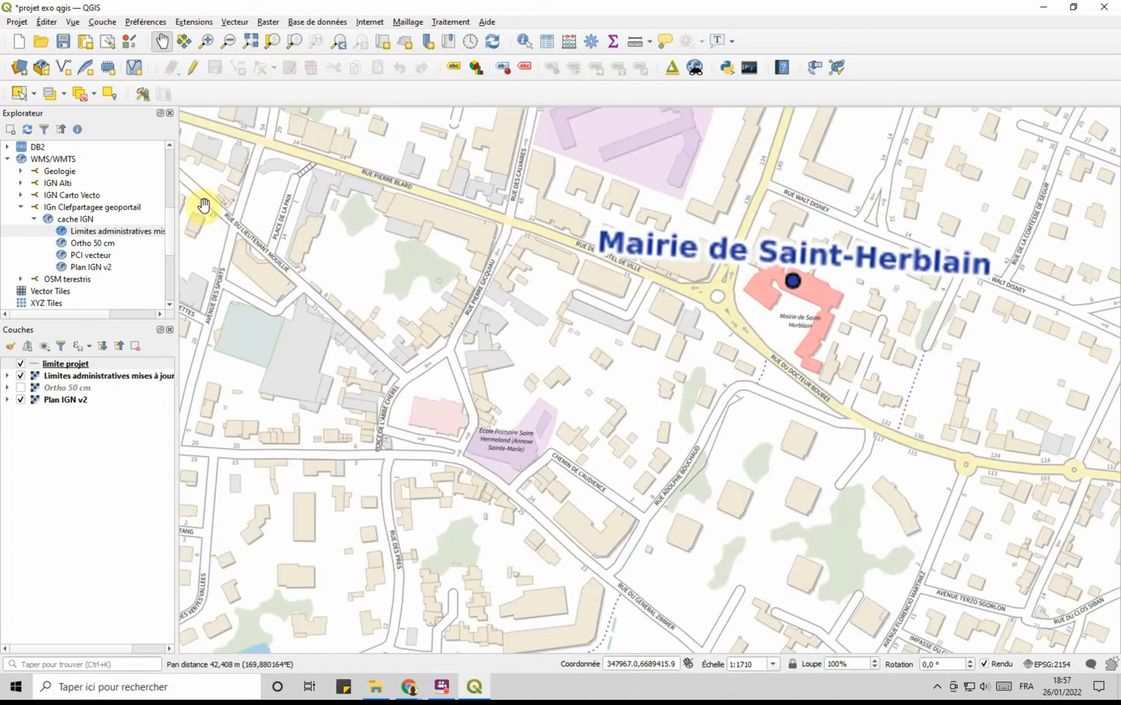
pyautogui.click(50, 366)
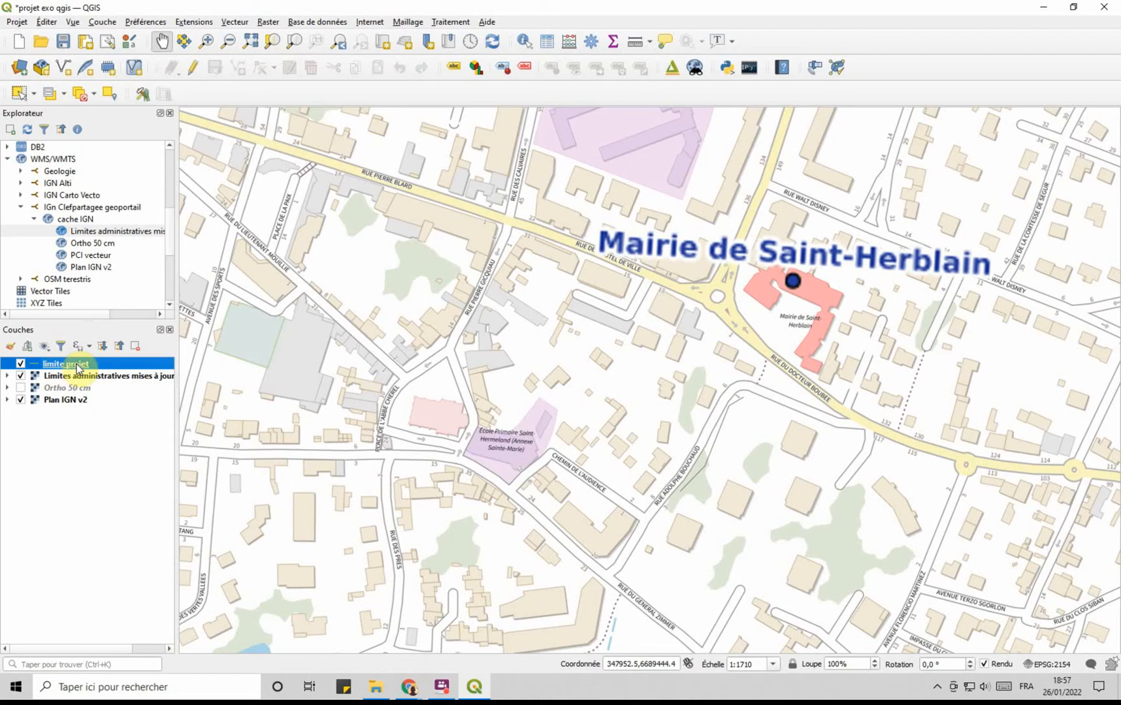
pyautogui.rightClick(77, 368)
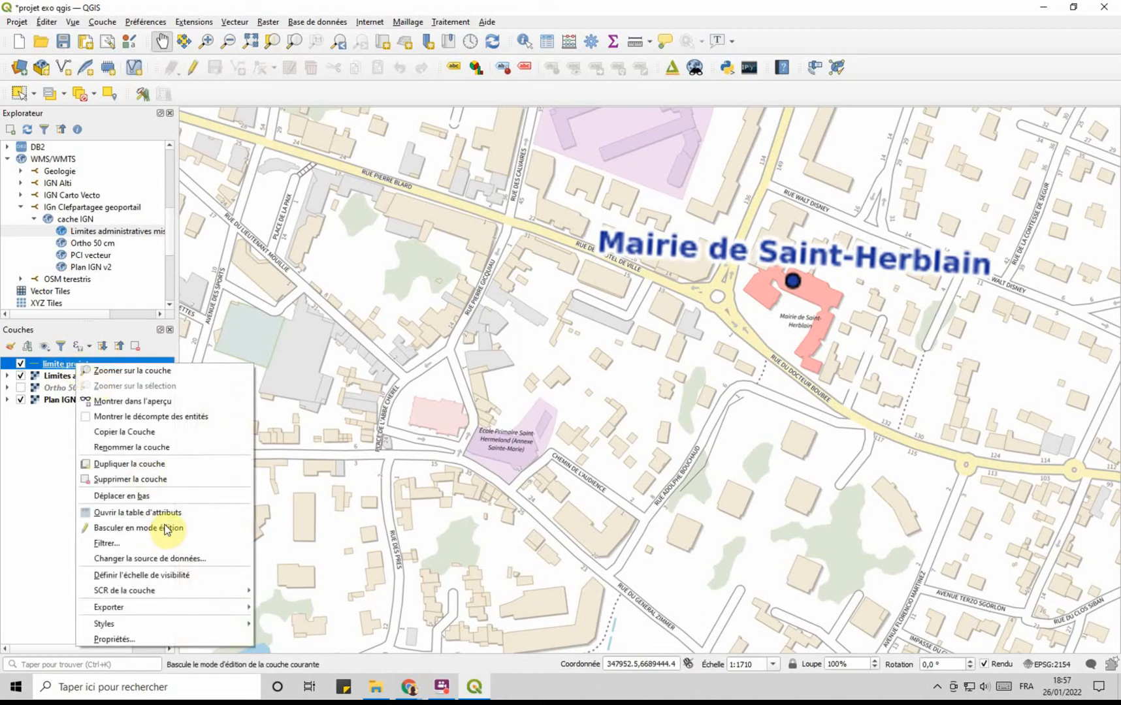
pyautogui.click(50, 366)
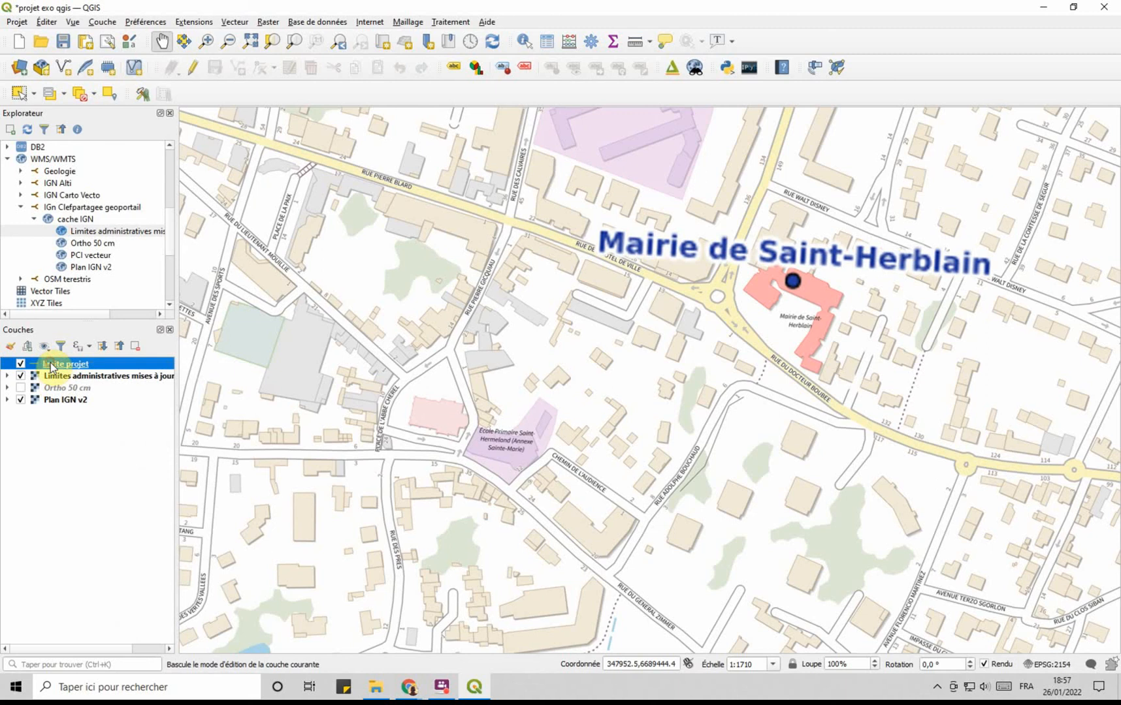
pyautogui.click(193, 70)
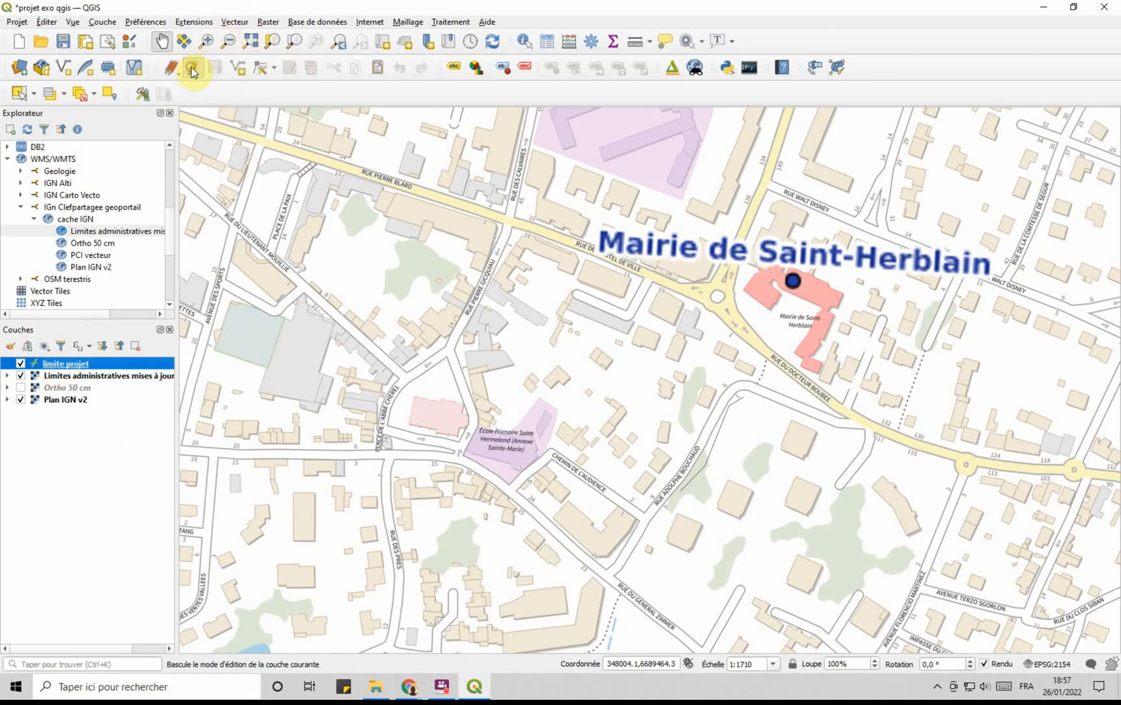
pyautogui.click(35, 368)
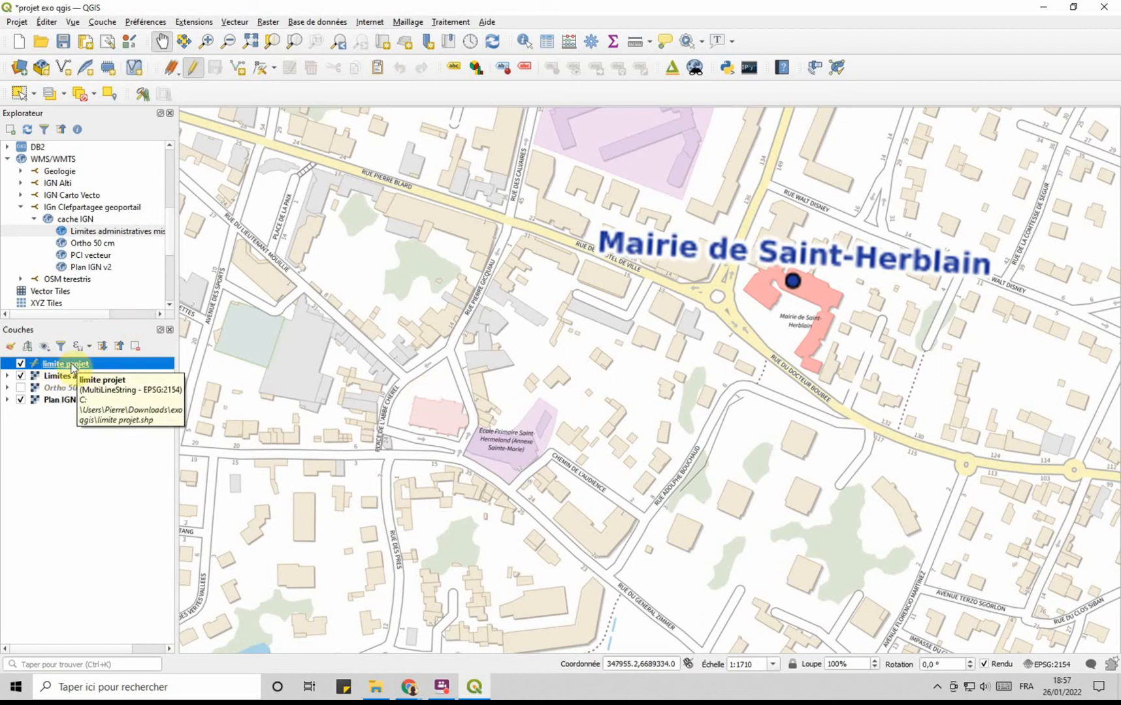
pyautogui.click(192, 69)
# - Add a line feature tracing a closed rectangle around the town centre, from Place de la Paix to just east of the Mairie de Saint-Herblain
pyautogui.click(239, 68)
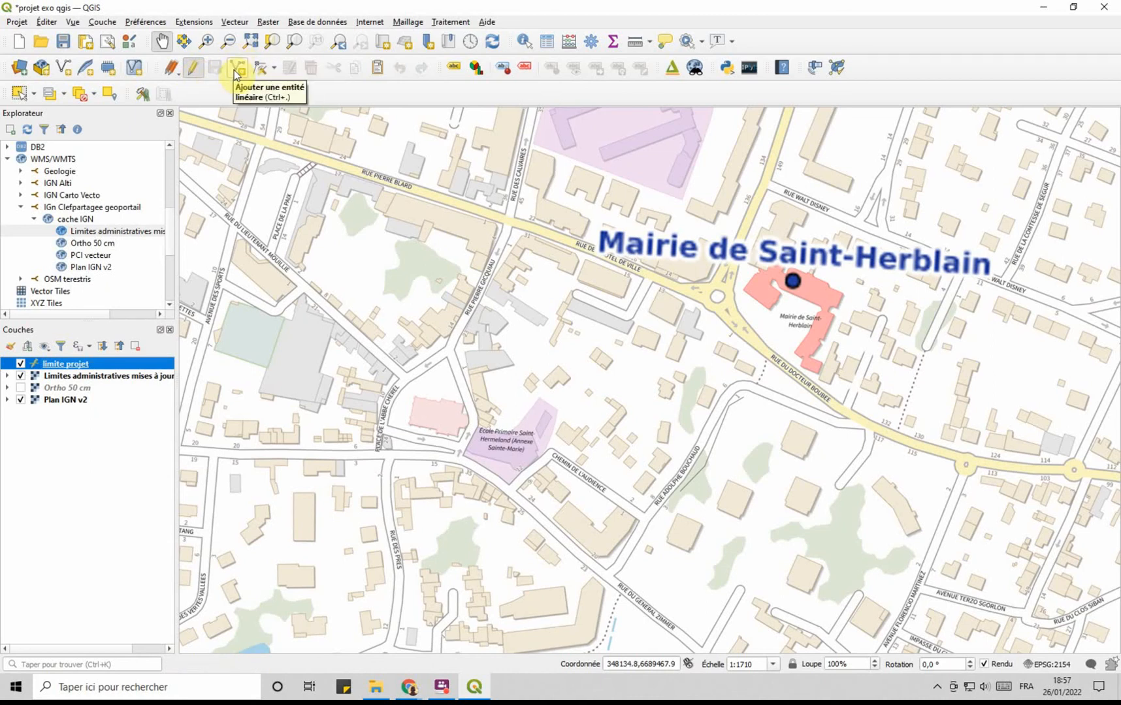
pyautogui.click(234, 70)
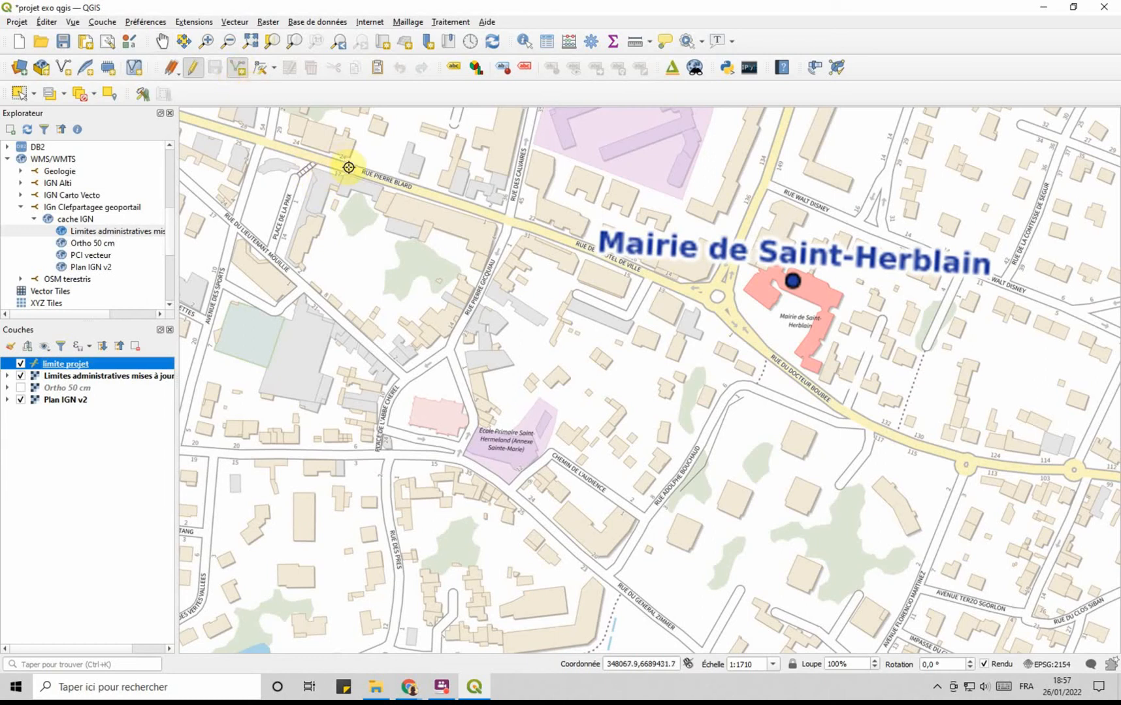
pyautogui.click(314, 157)
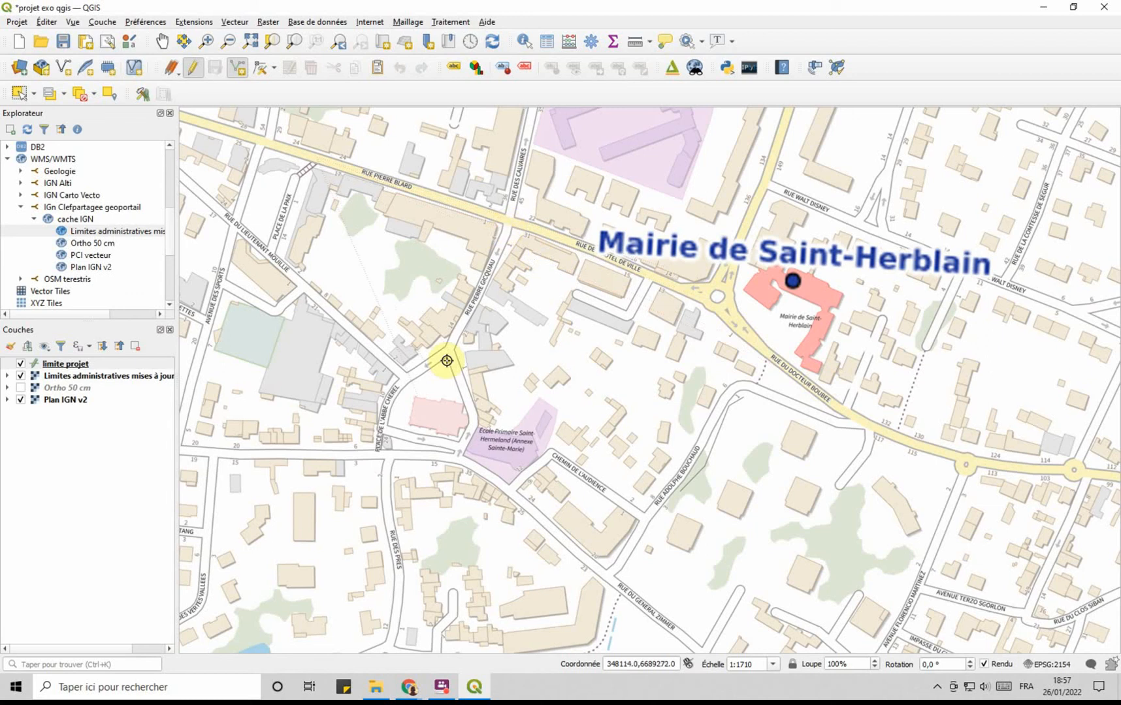
pyautogui.click(315, 572)
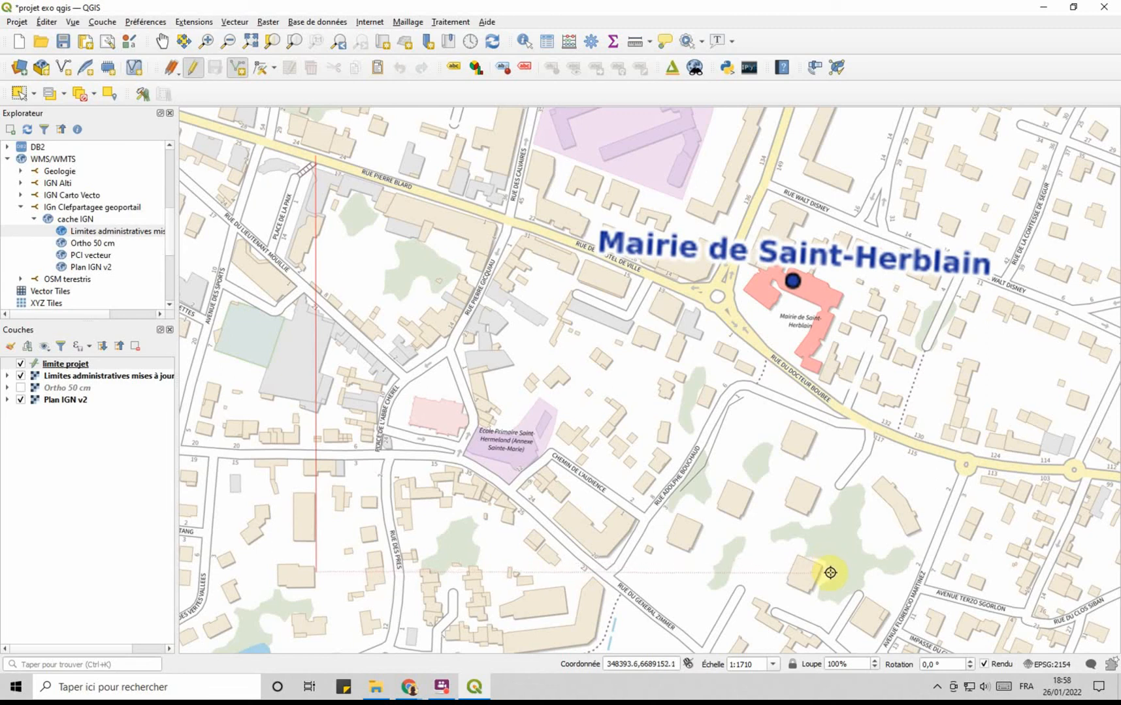
pyautogui.click(875, 568)
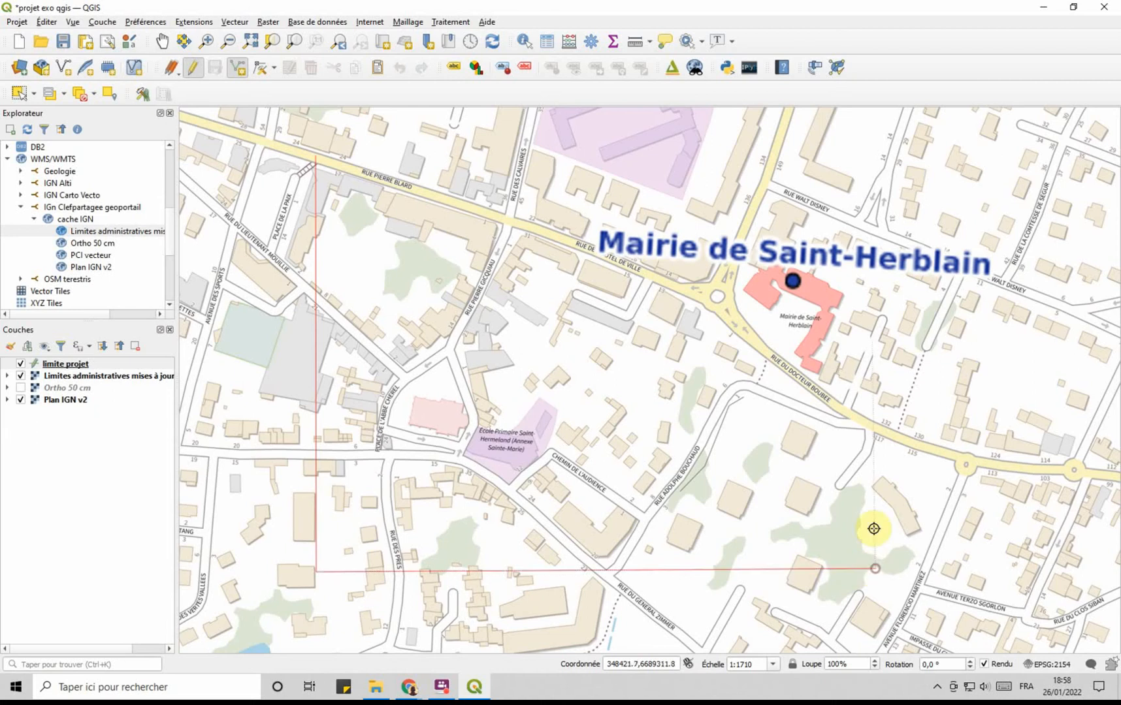
pyautogui.click(870, 153)
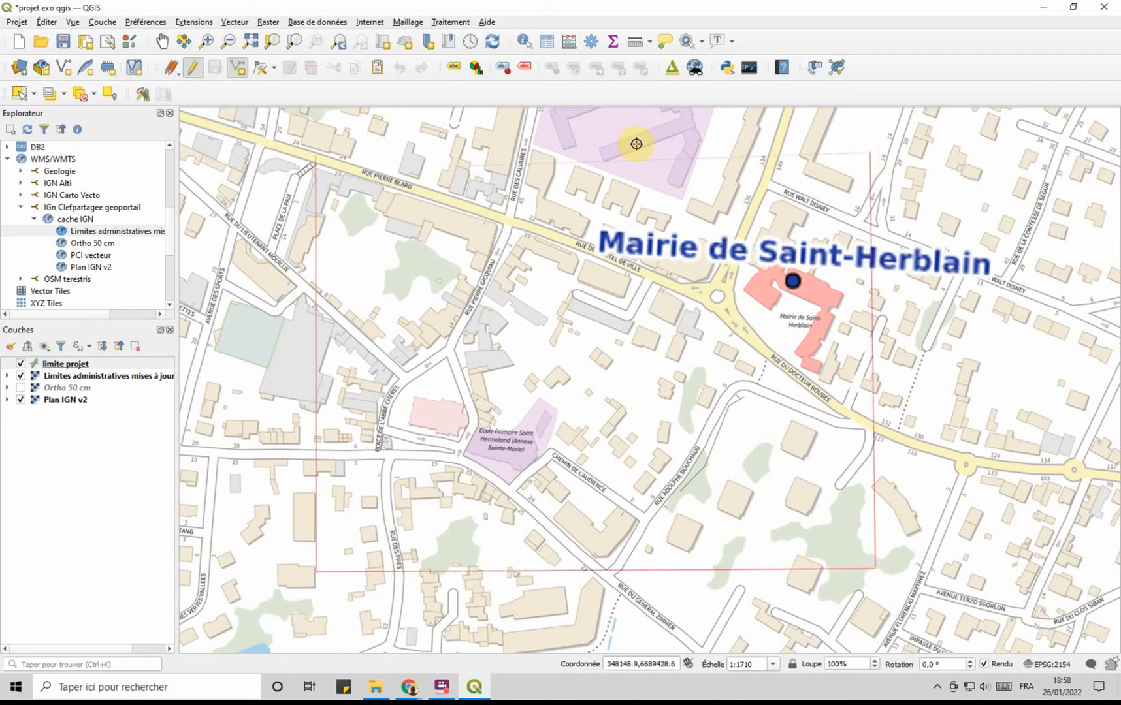
pyautogui.click(316, 156)
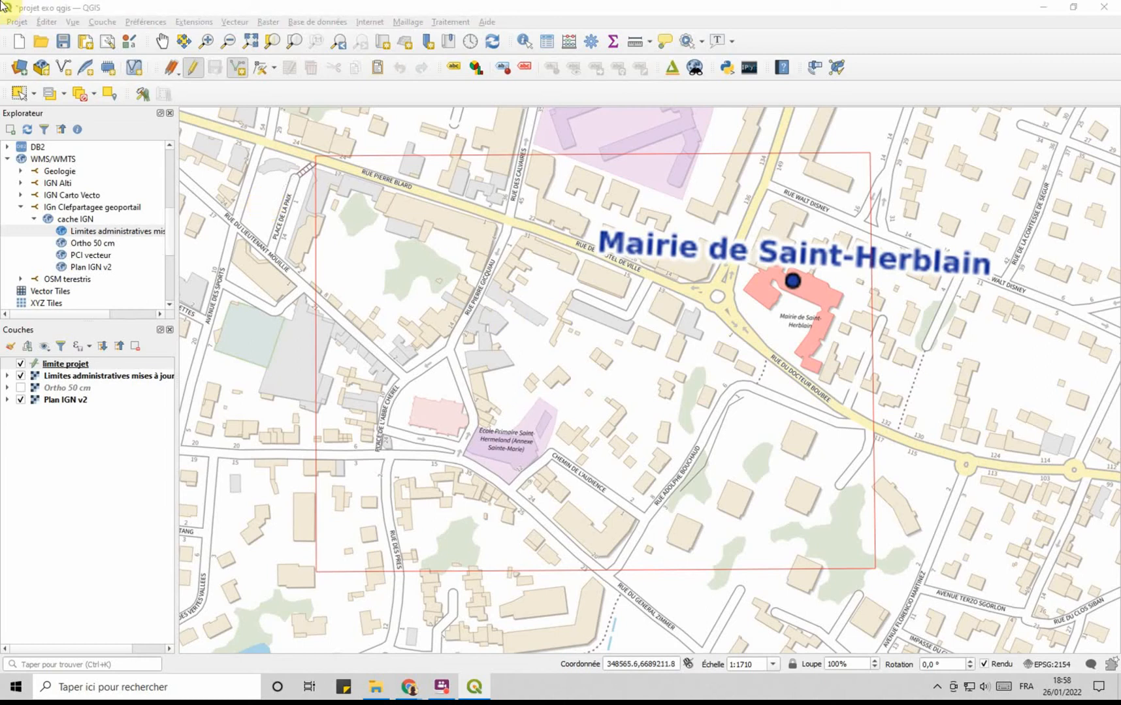
# - Finish the rectangular boundary line and set its id attribute to 1
pyautogui.moveTo(1120, 467); pyautogui.dragTo(525, 300)
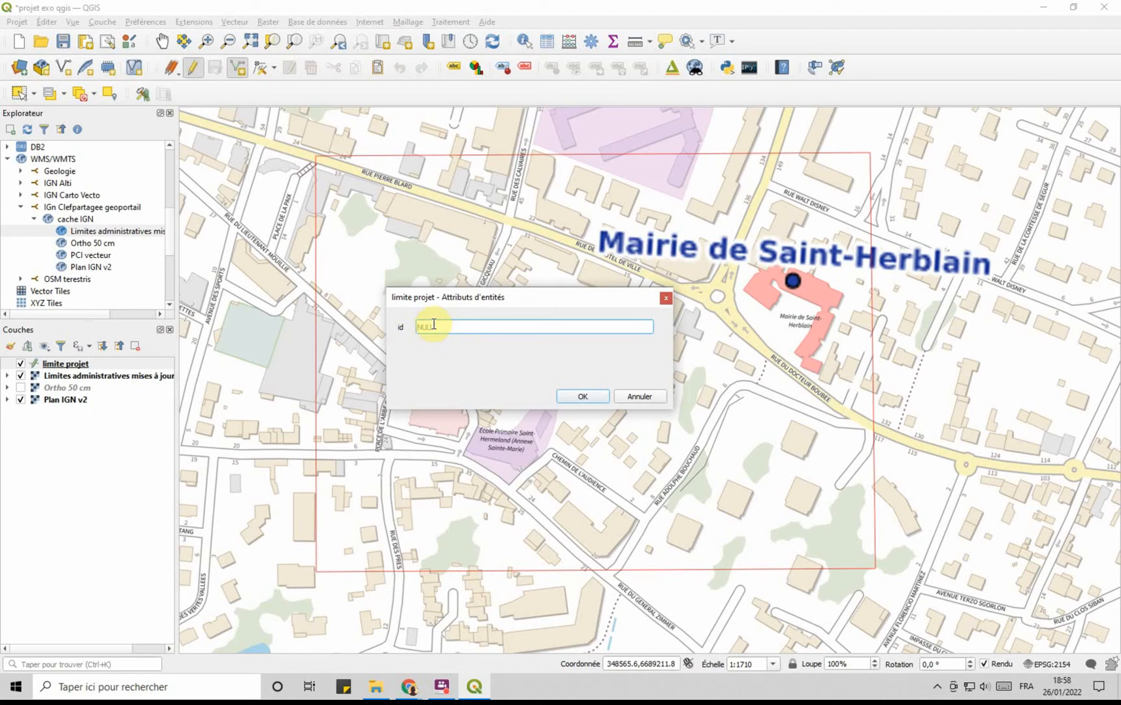
pyautogui.write('1')
pyautogui.click(583, 396)
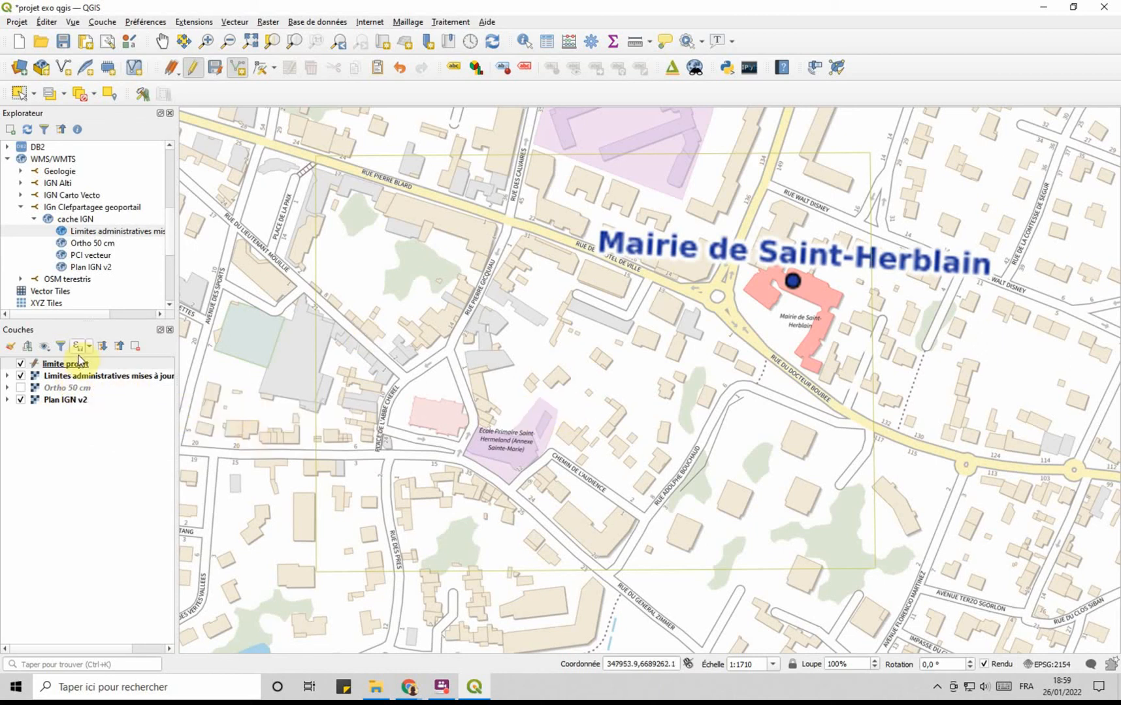
# - Add the PCI vecteur layer from the cache IGN group to the project
pyautogui.click(91, 256)
pyautogui.doubleClick(91, 257)
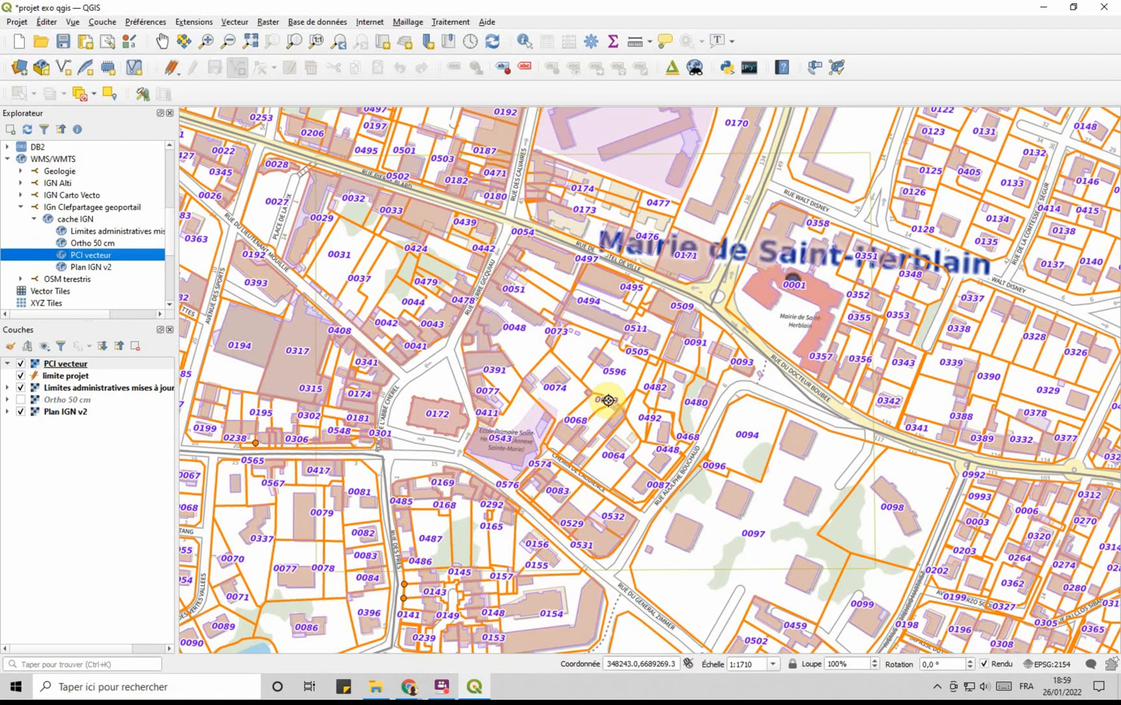
# - Fit the map to the limite projet layer's extent and hide the PCI vecteur layer
pyautogui.scroll(-1, 607, 400)
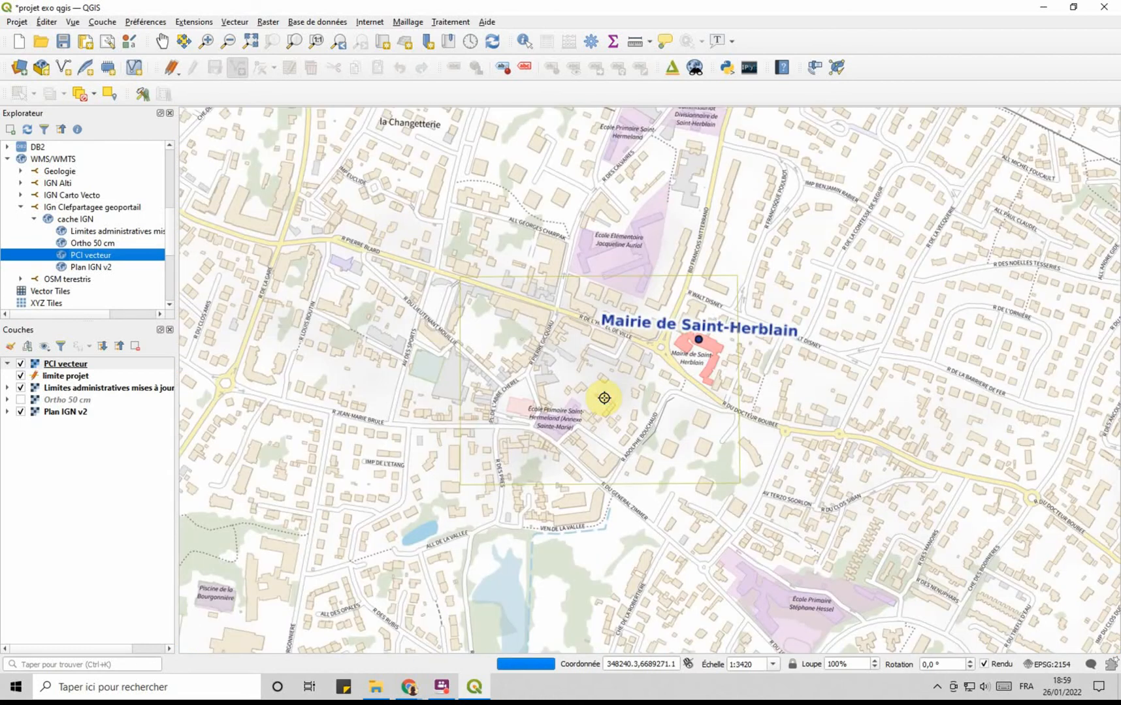
pyautogui.scroll(-1, 604, 398)
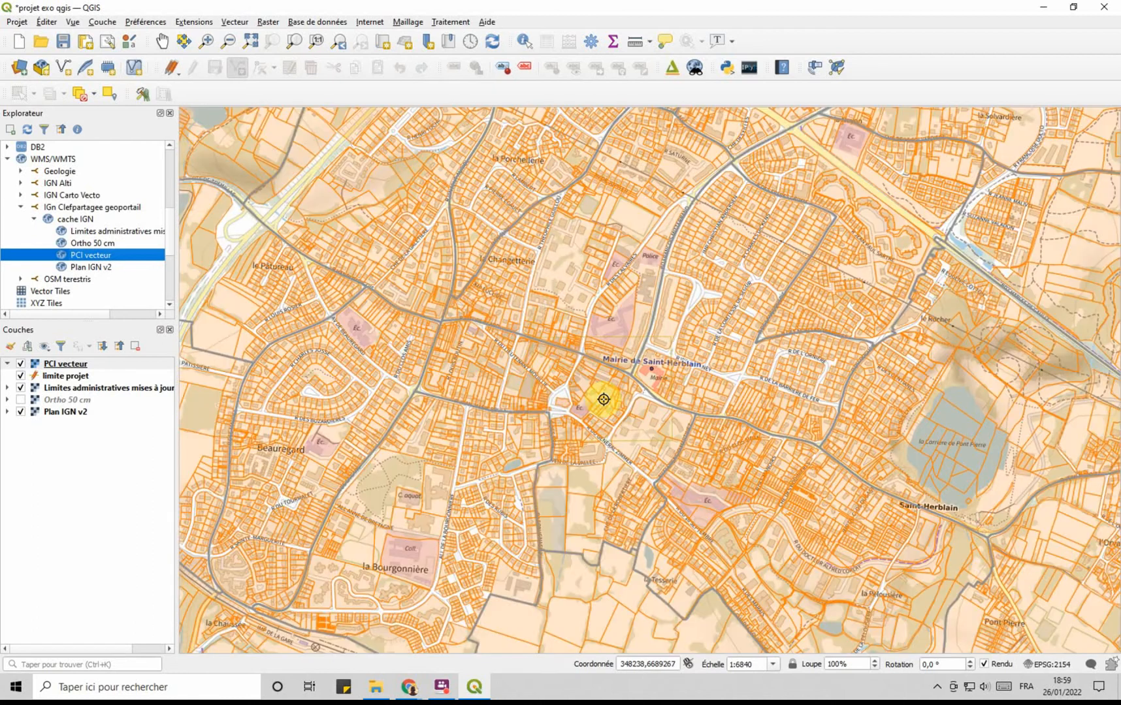
pyautogui.scroll(-1, 603, 399)
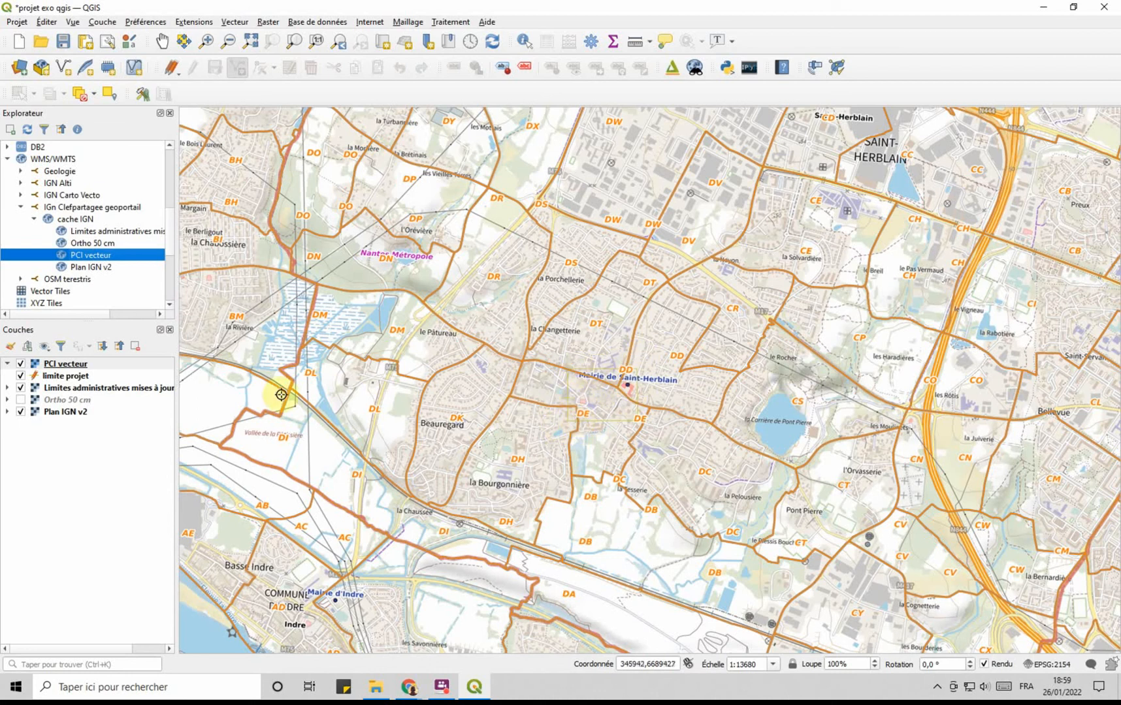
pyautogui.click(55, 377)
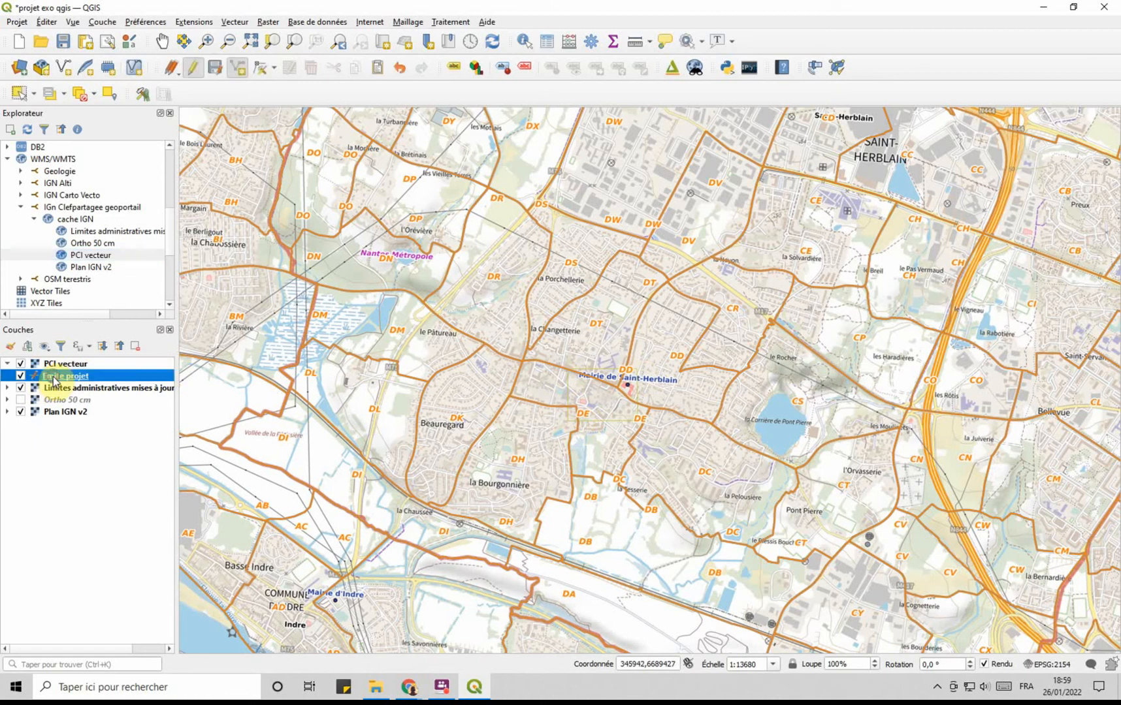
pyautogui.rightClick(55, 379)
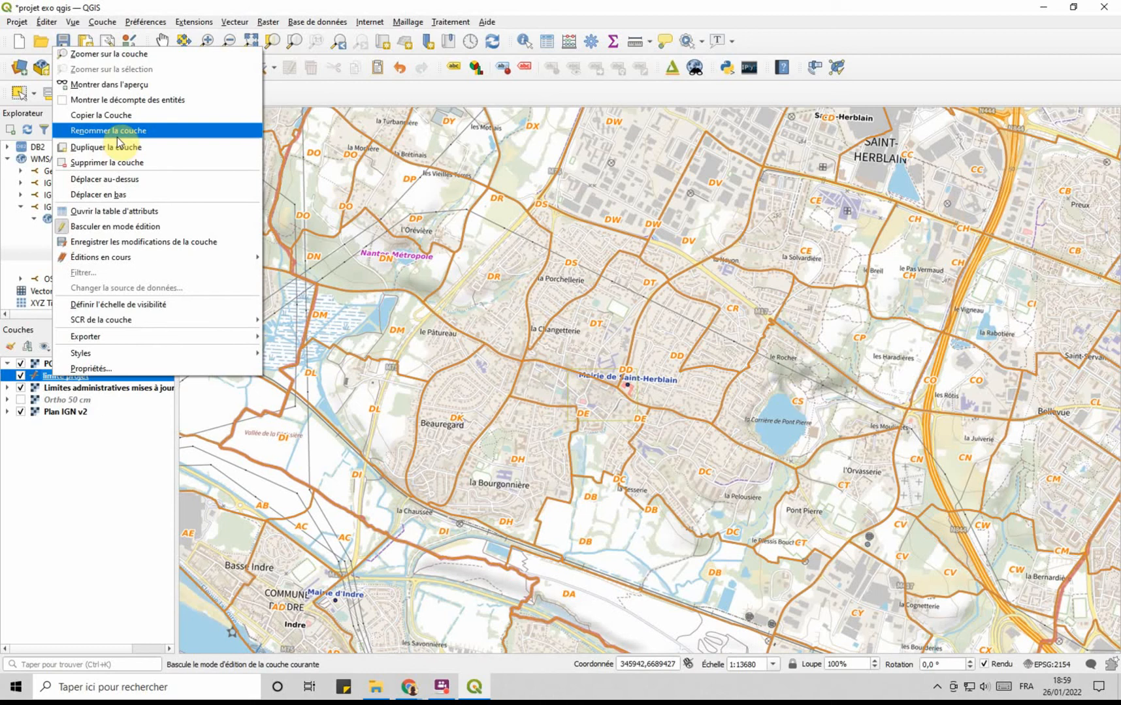
pyautogui.click(108, 56)
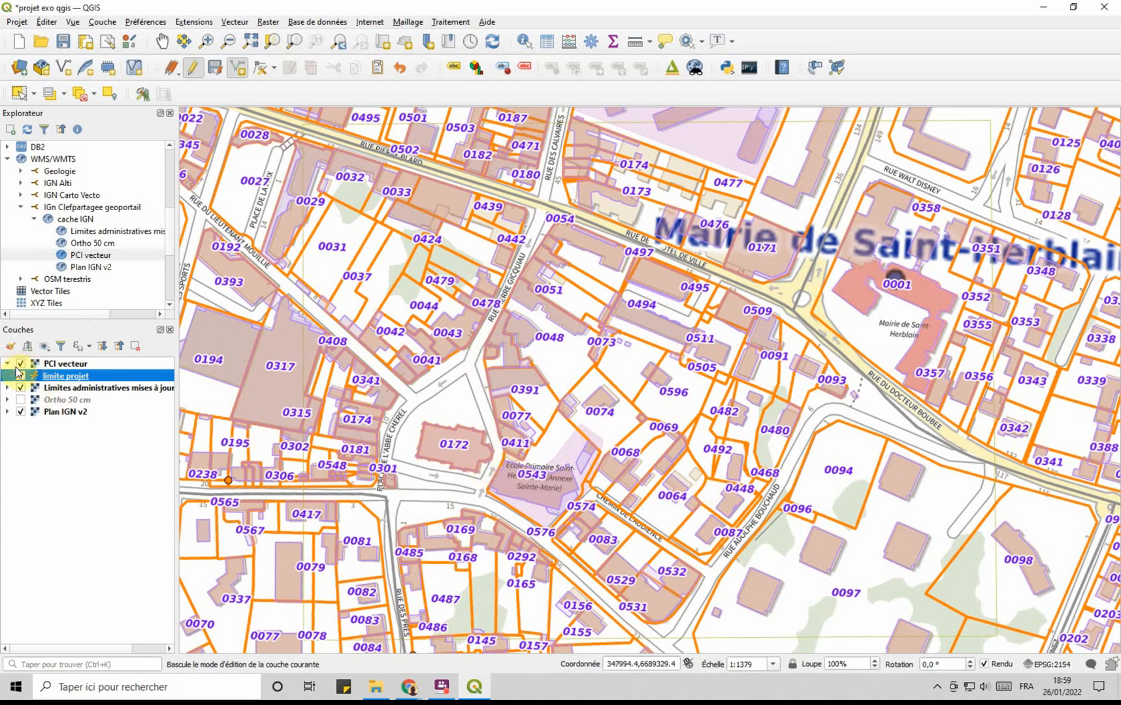
pyautogui.click(20, 365)
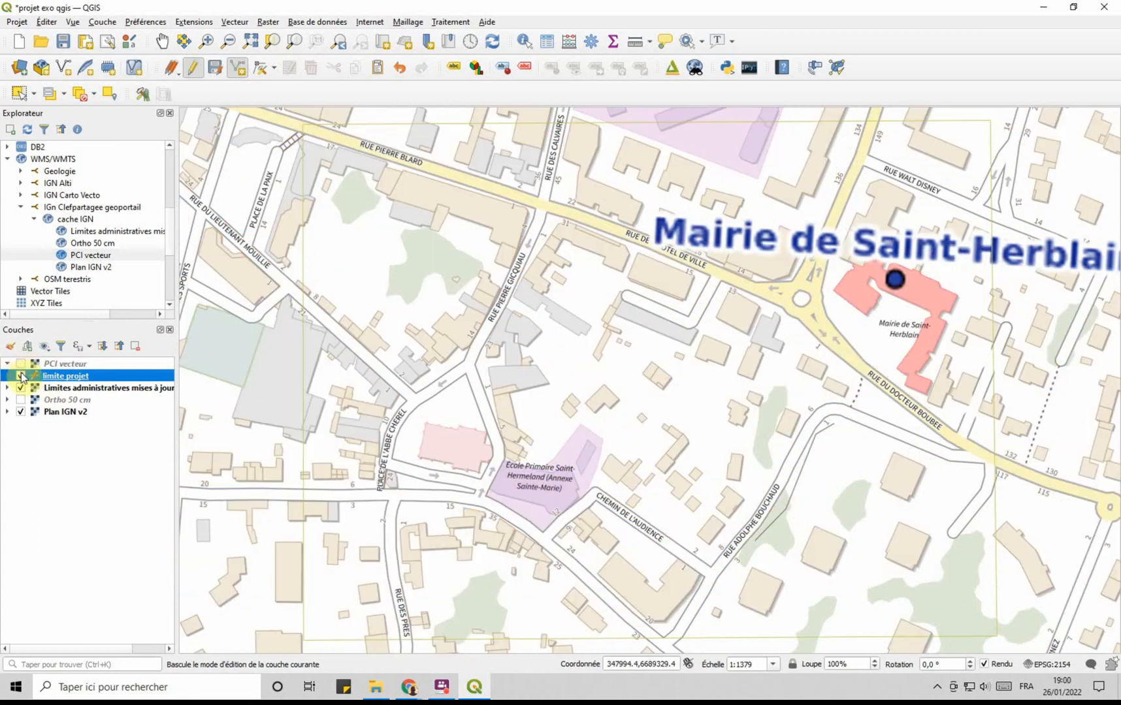
# - End the editing session on the limite projet layer and save its modifications
pyautogui.click(46, 412)
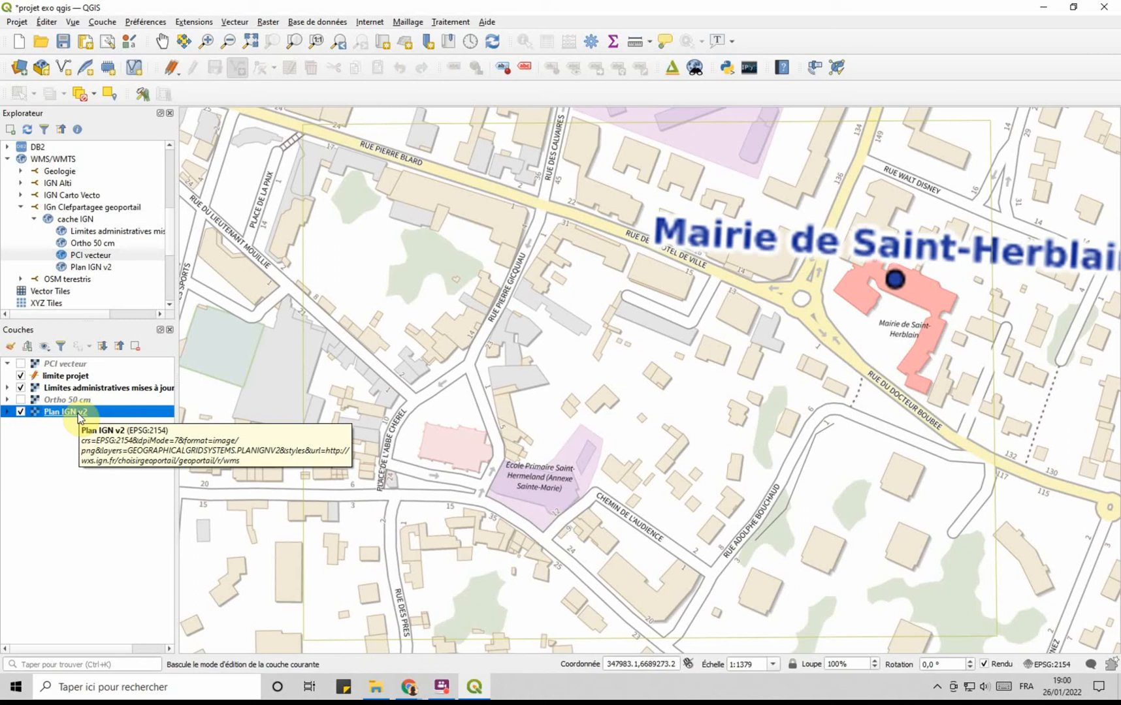
pyautogui.click(65, 376)
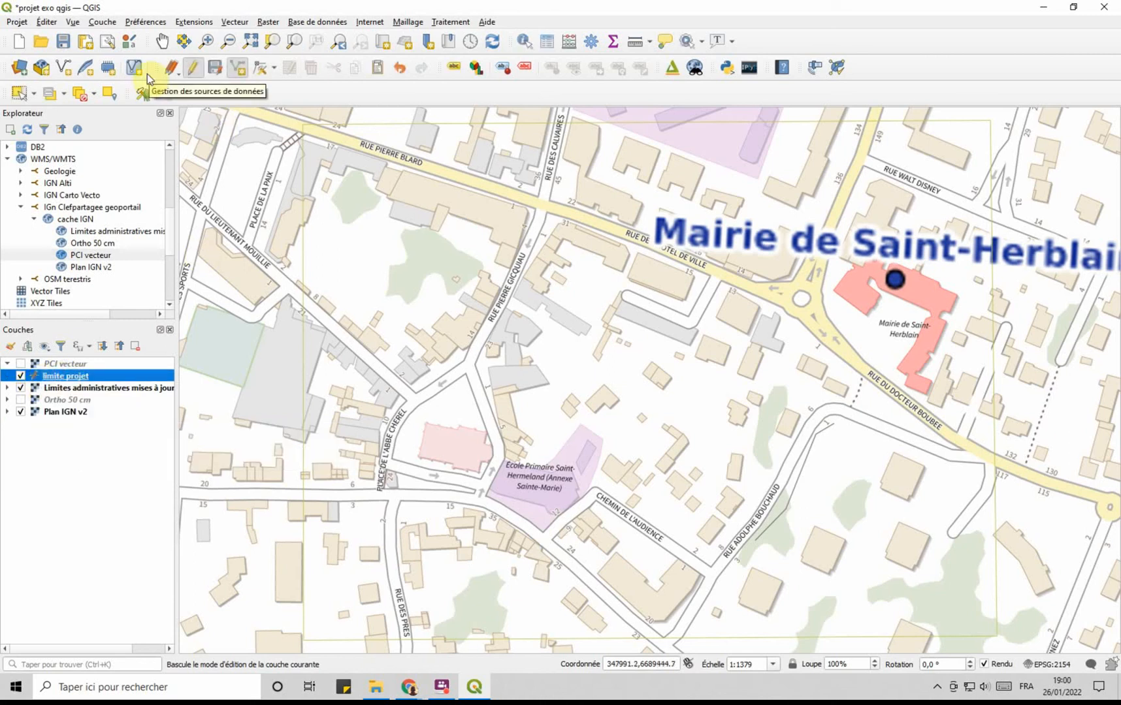
pyautogui.click(192, 70)
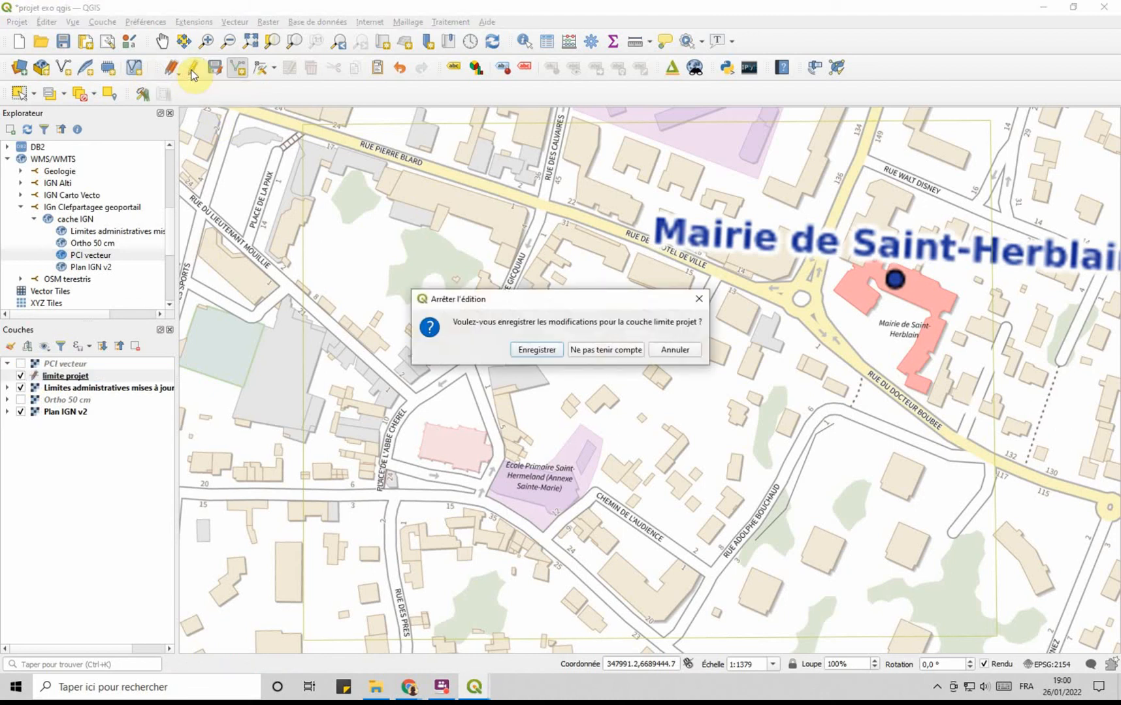
pyautogui.click(536, 349)
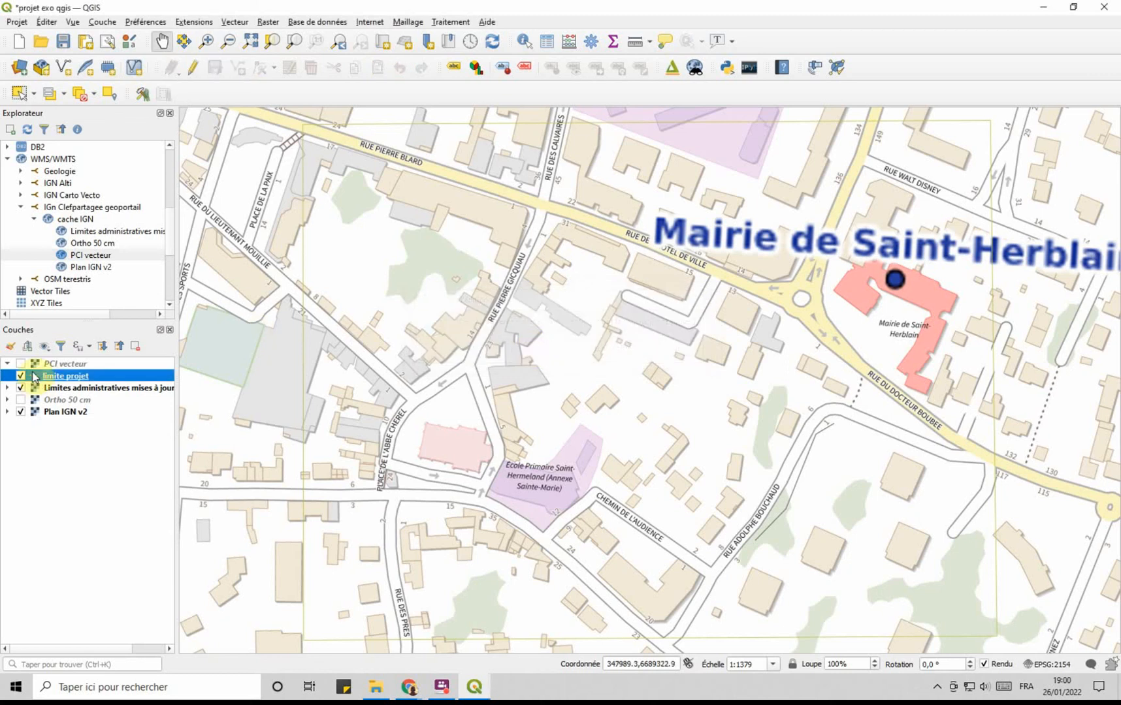
# - Switch to File Explorer and examine the limite projet shapefile components and the project file in the exo qgis folder
pyautogui.click(376, 687)
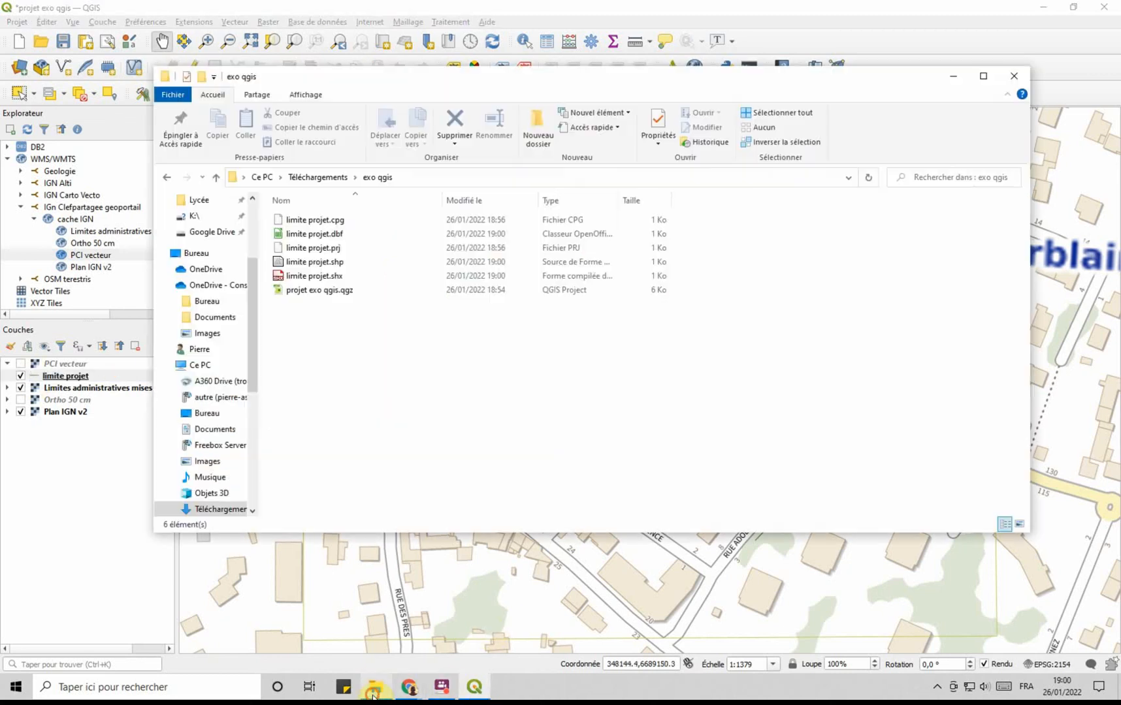
pyautogui.click(299, 291)
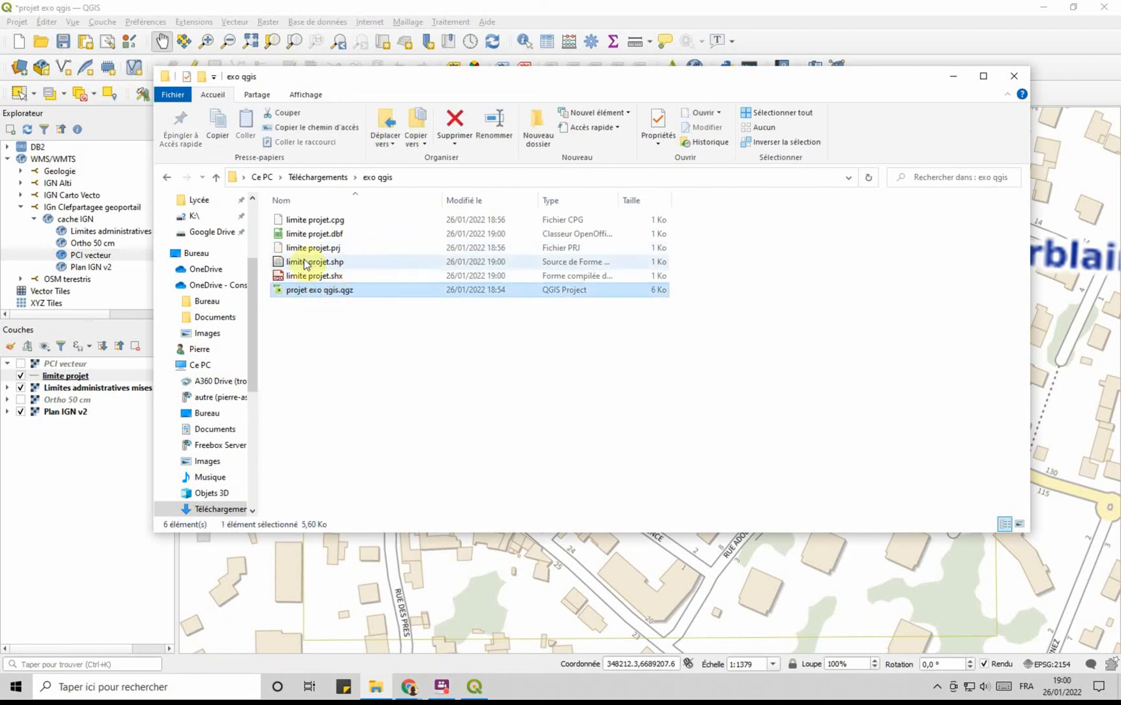
pyautogui.click(311, 262)
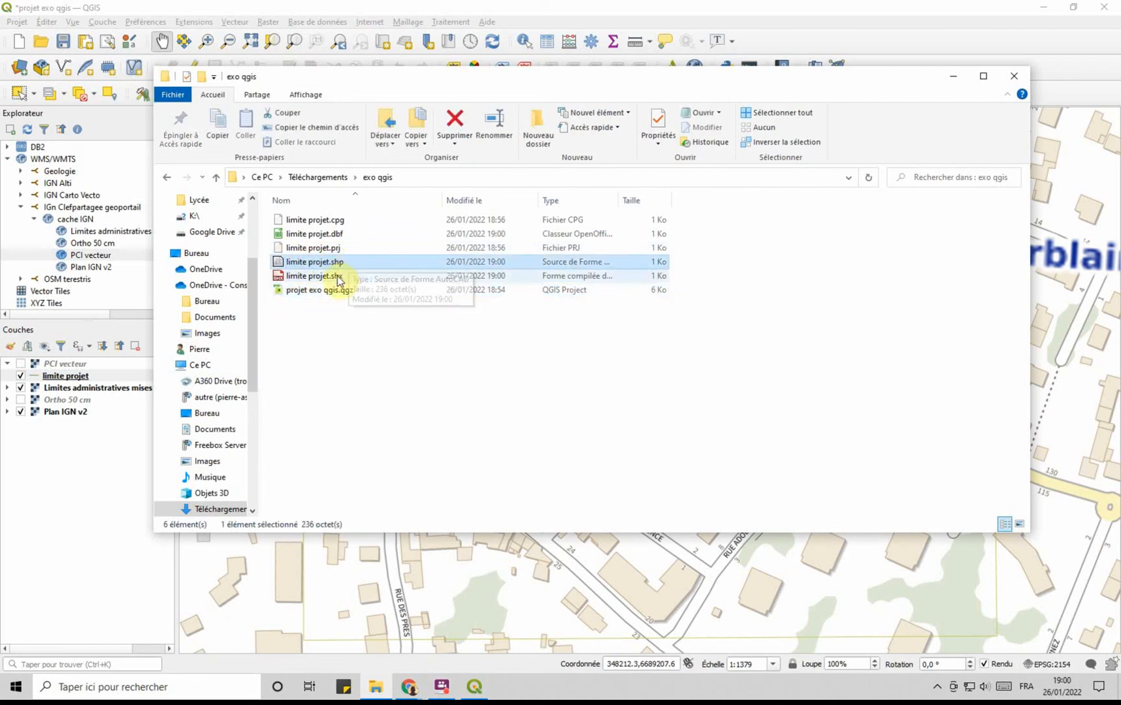
pyautogui.click(332, 249)
pyautogui.click(335, 232)
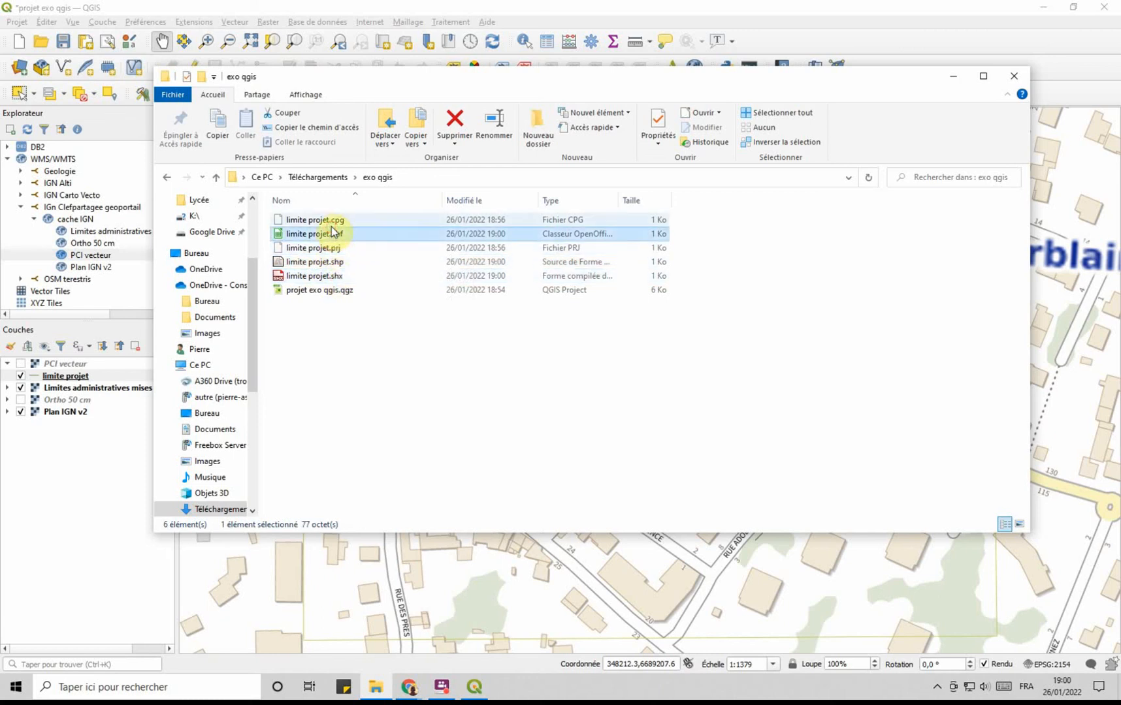
pyautogui.click(327, 221)
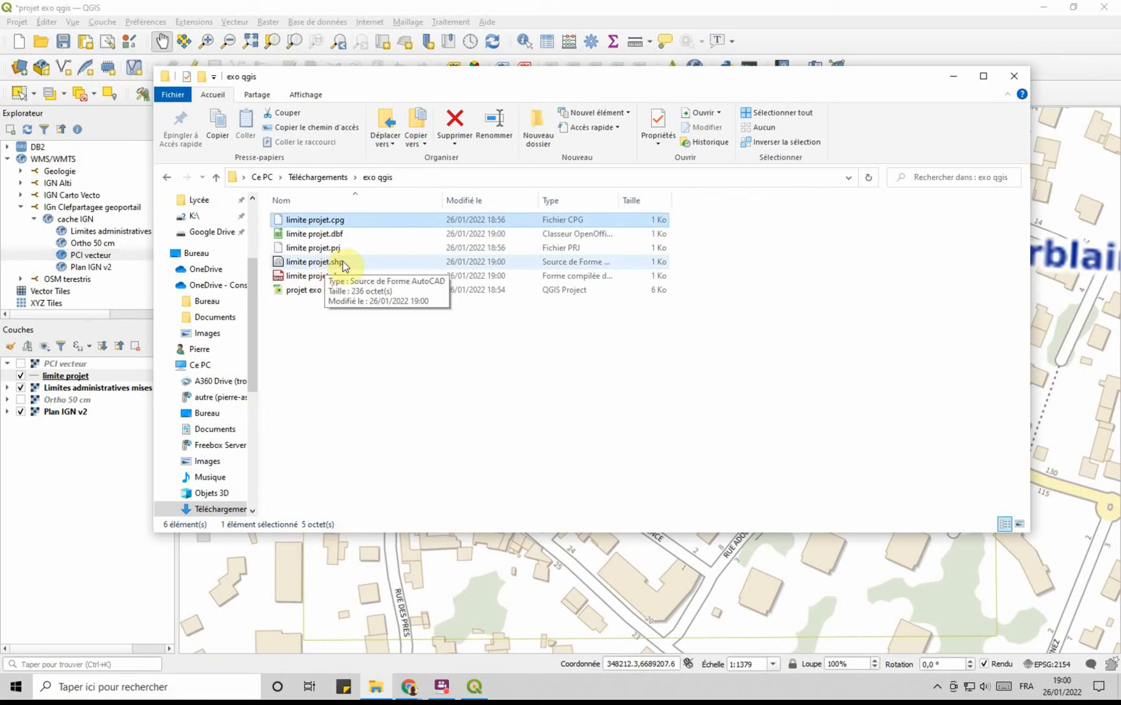
pyautogui.click(304, 220)
pyautogui.click(302, 234)
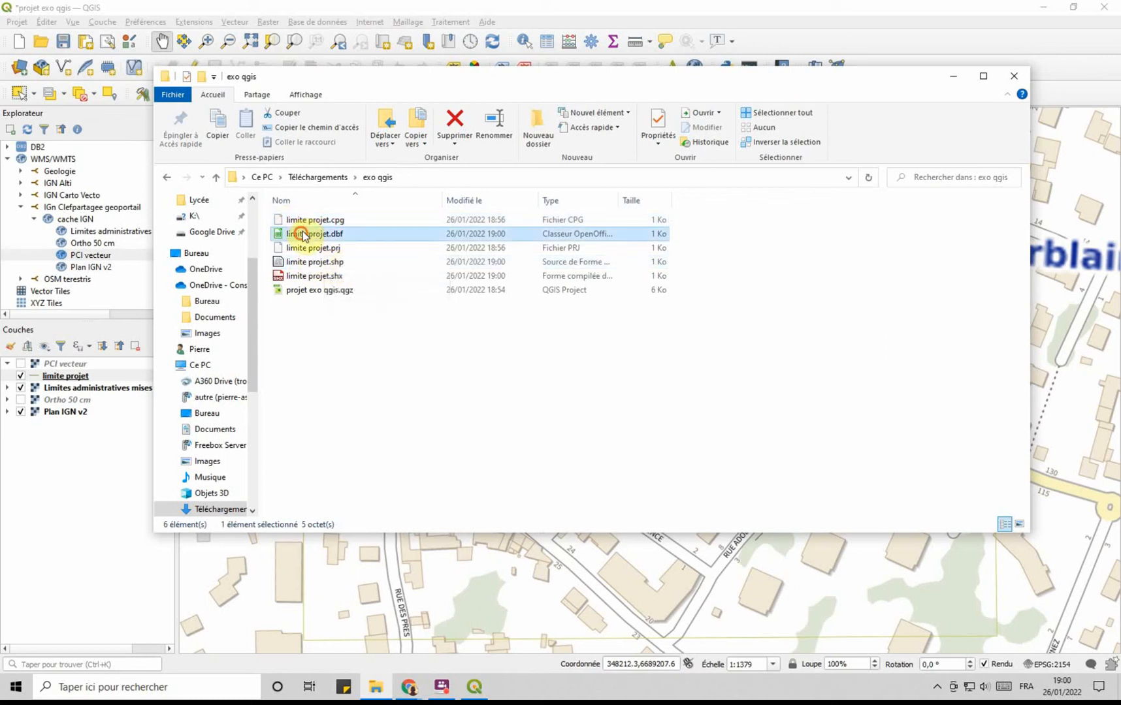
pyautogui.click(301, 249)
pyautogui.click(307, 262)
pyautogui.click(310, 275)
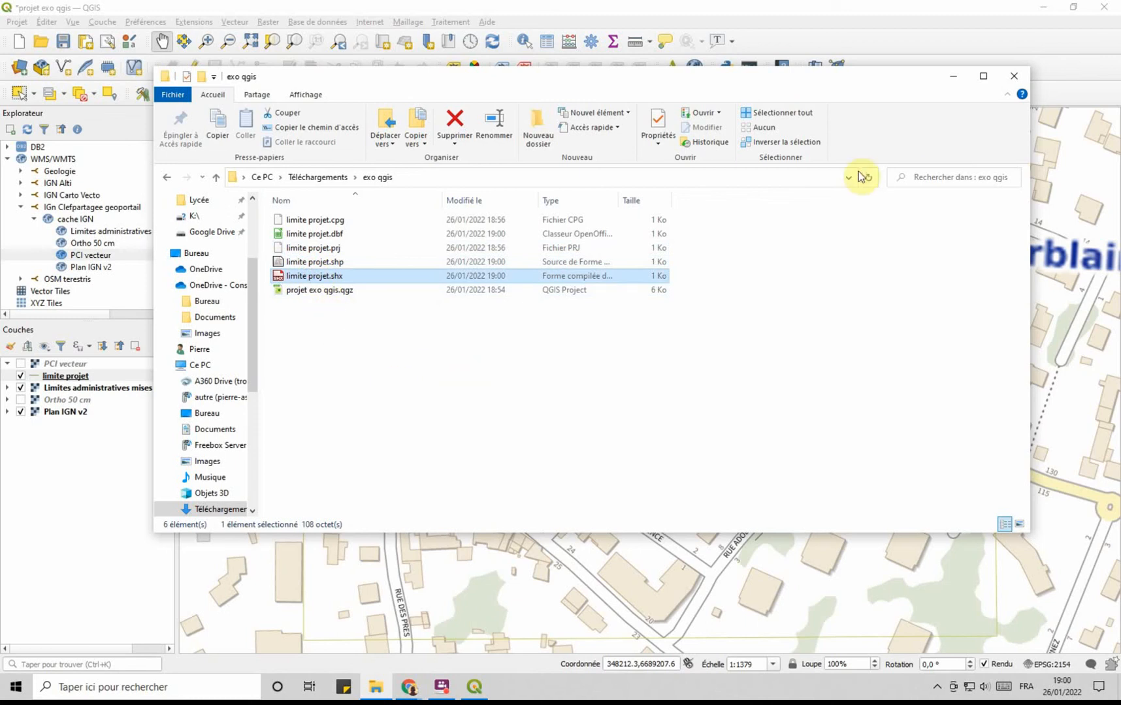
pyautogui.click(307, 291)
pyautogui.click(302, 262)
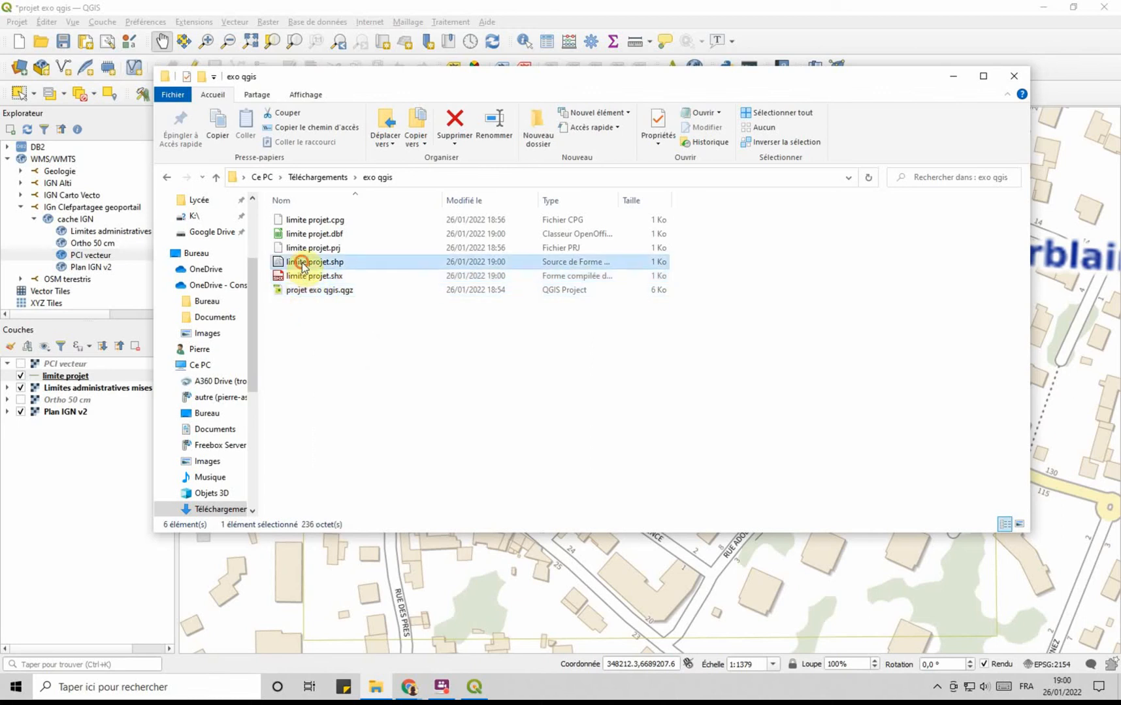
pyautogui.click(303, 293)
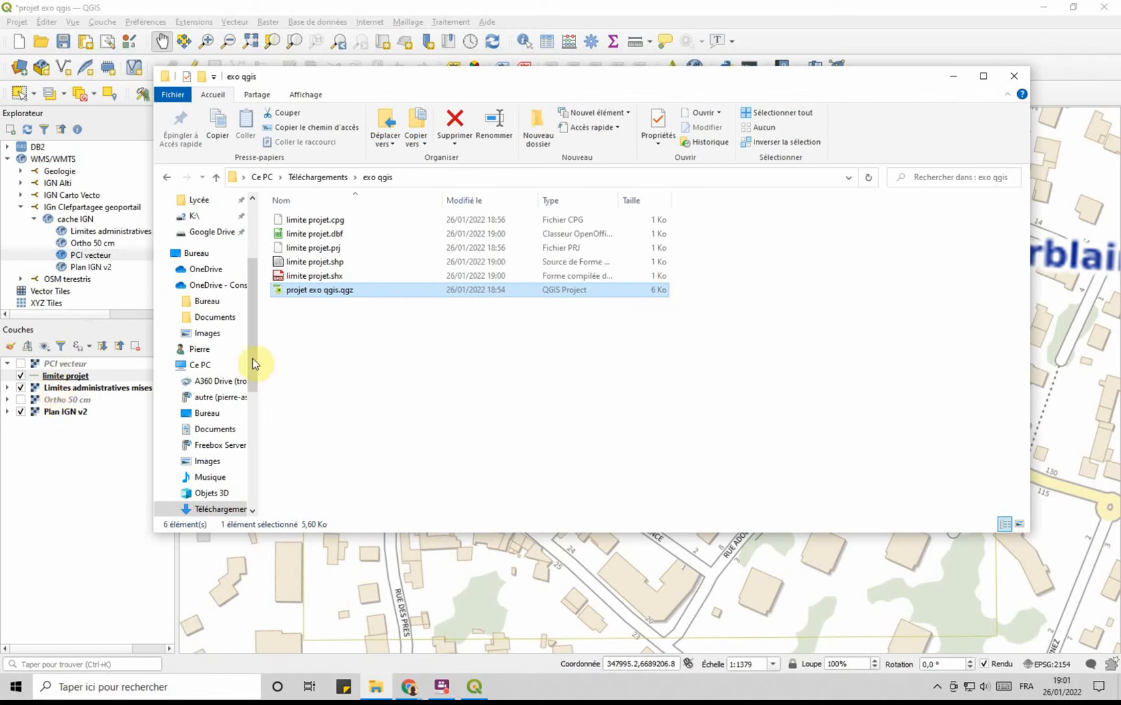
pyautogui.click(951, 75)
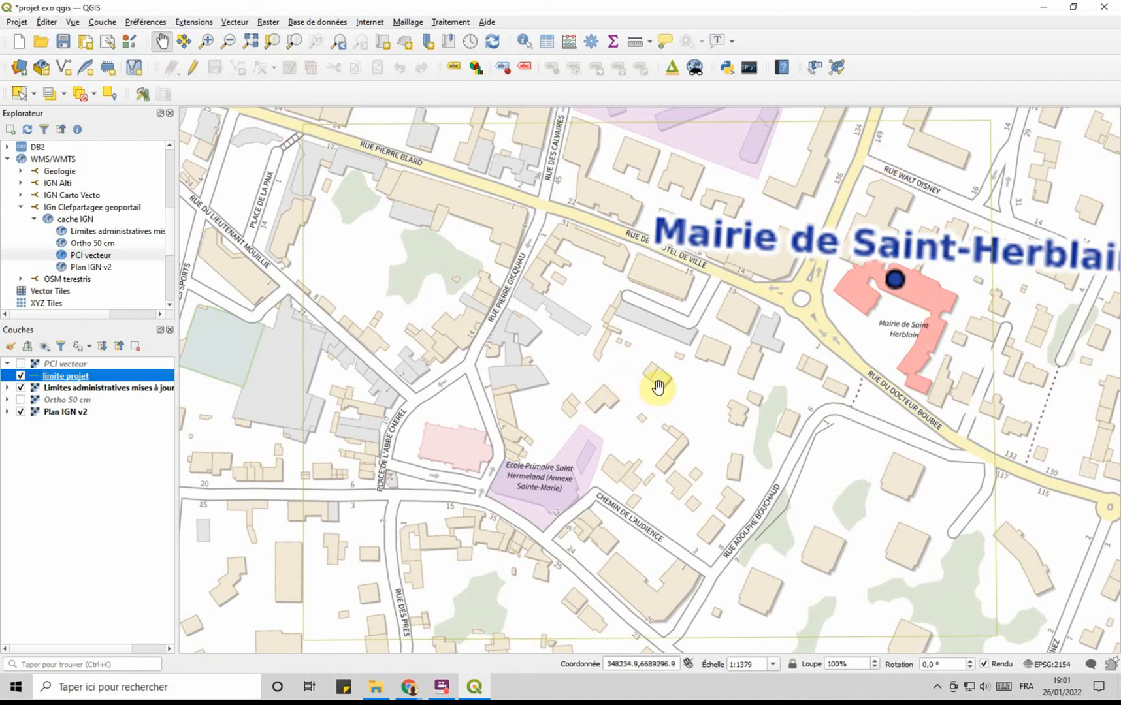
# - Start exporting the Plan IGN v2 layer as a raw-data GeoTIFF with VRT creation turned off
pyautogui.click(58, 413)
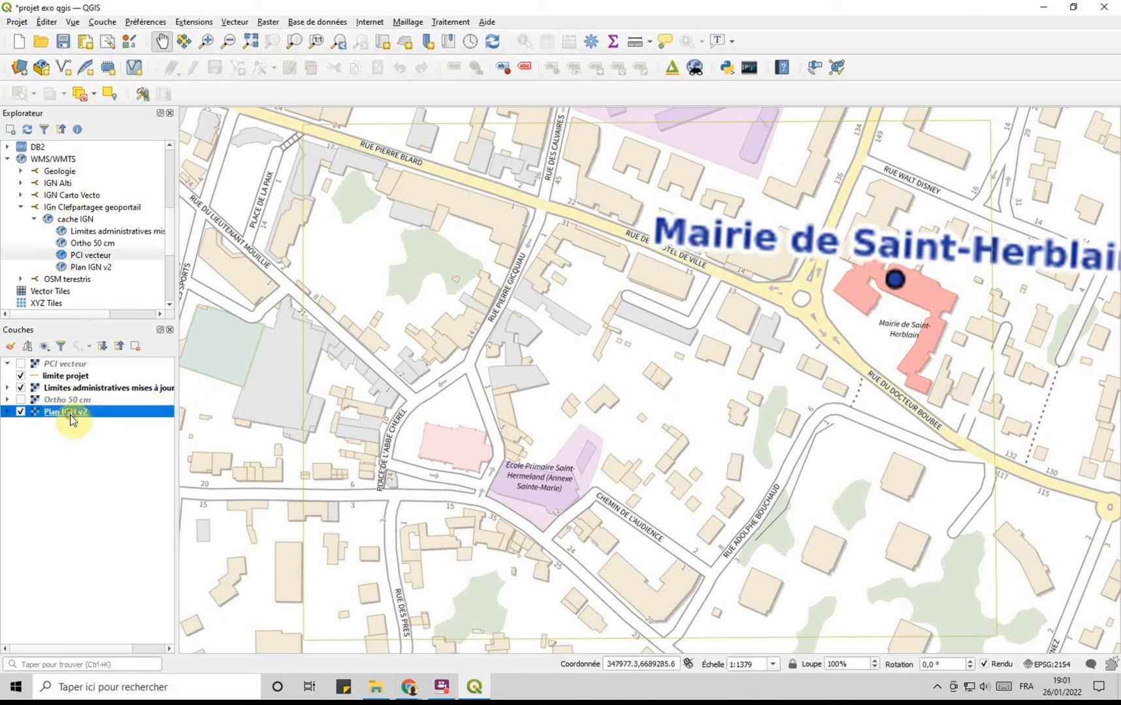
pyautogui.rightClick(74, 418)
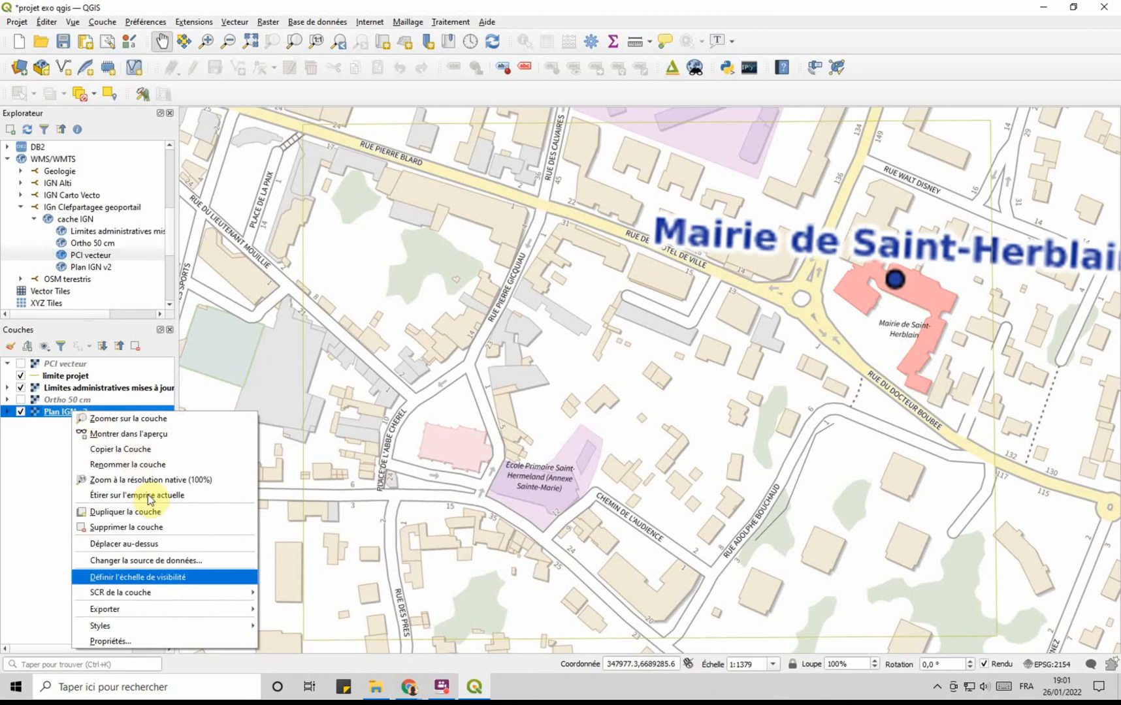
pyautogui.moveTo(130, 610)
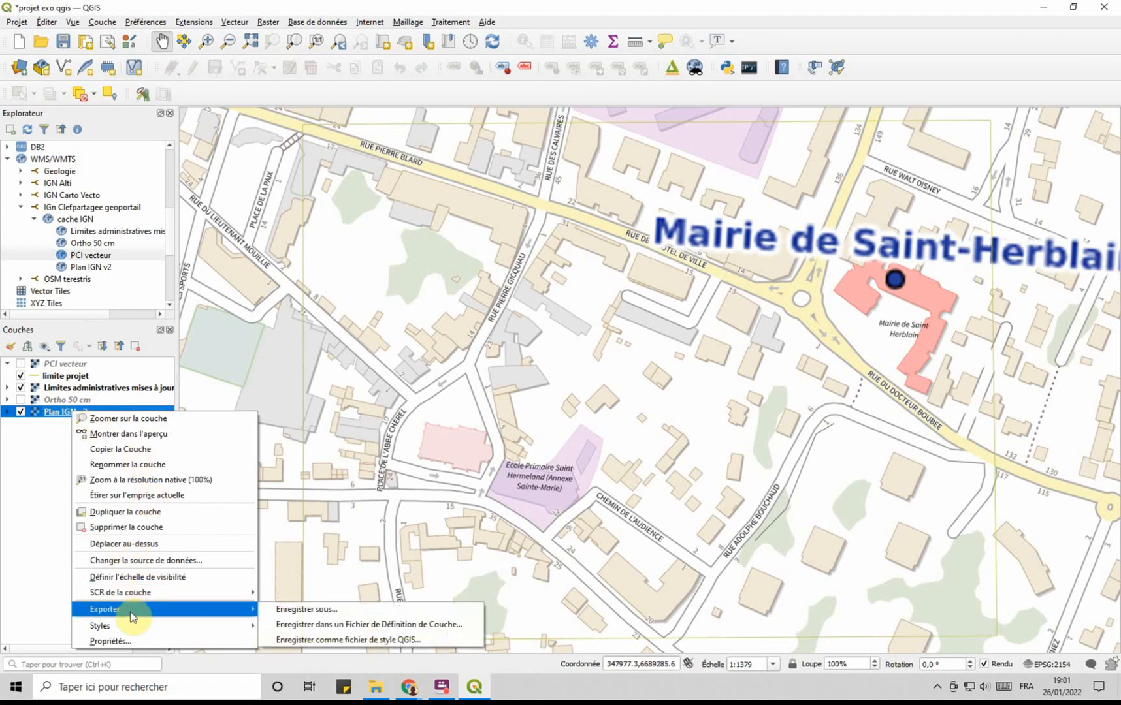
pyautogui.click(310, 610)
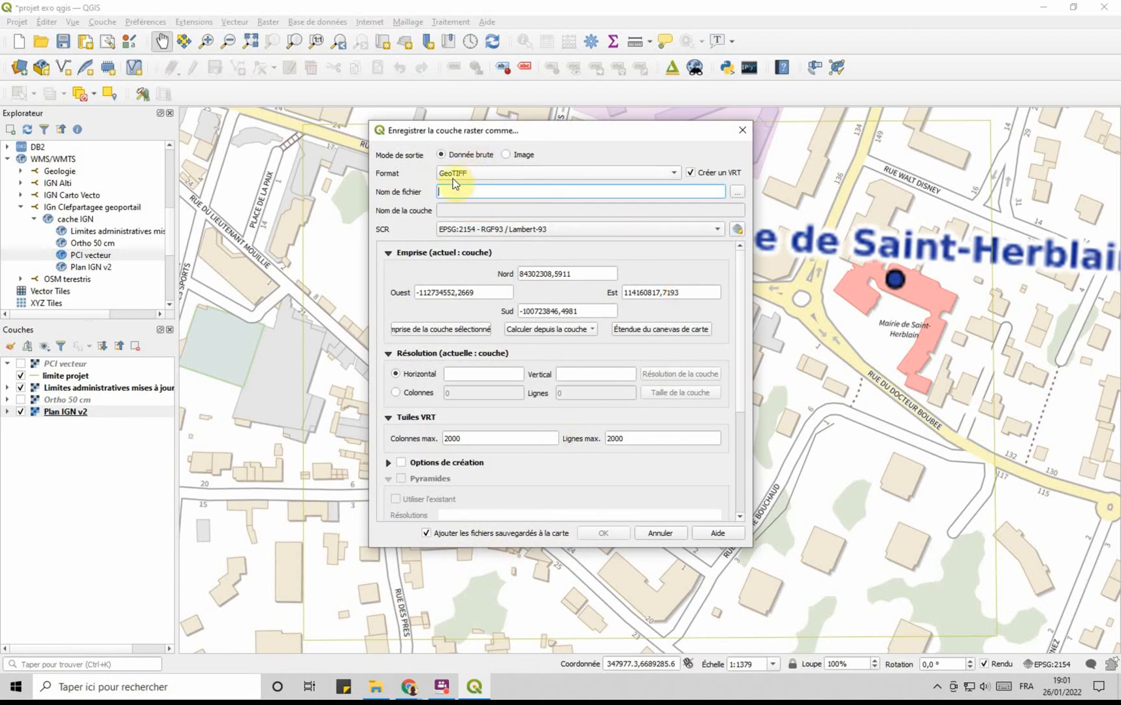
pyautogui.click(691, 174)
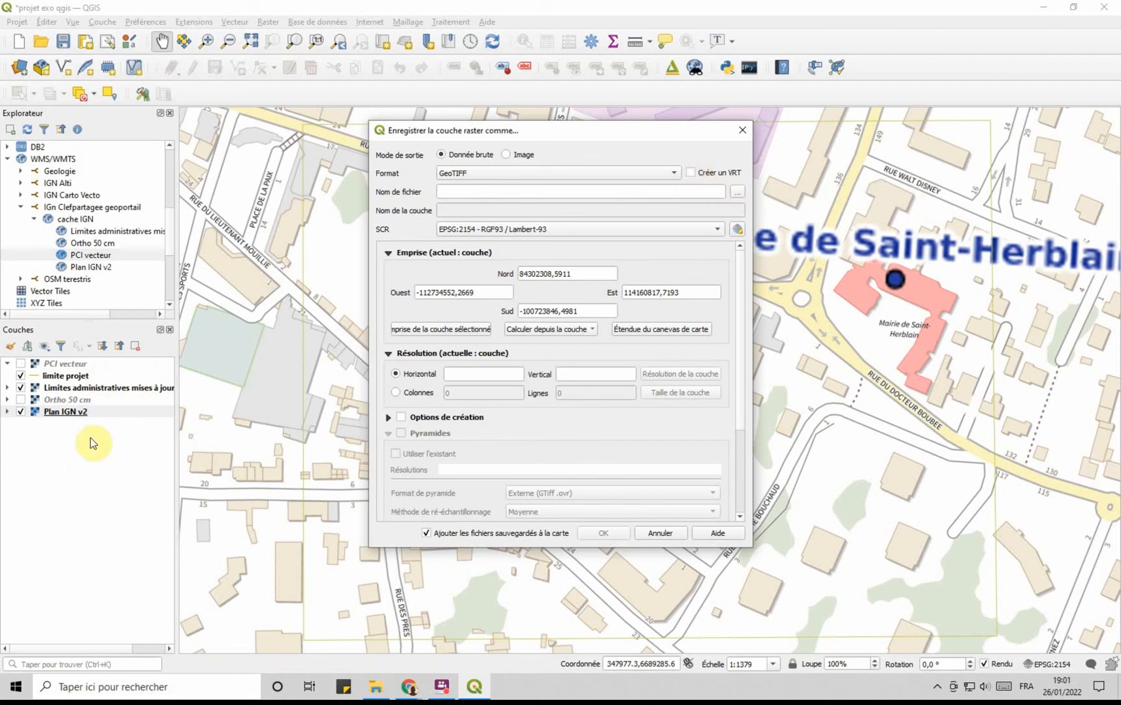
# - Set the export's output file to "plan IGN limite projet 1m" in the exo qgis folder under Téléchargements
pyautogui.click(737, 192)
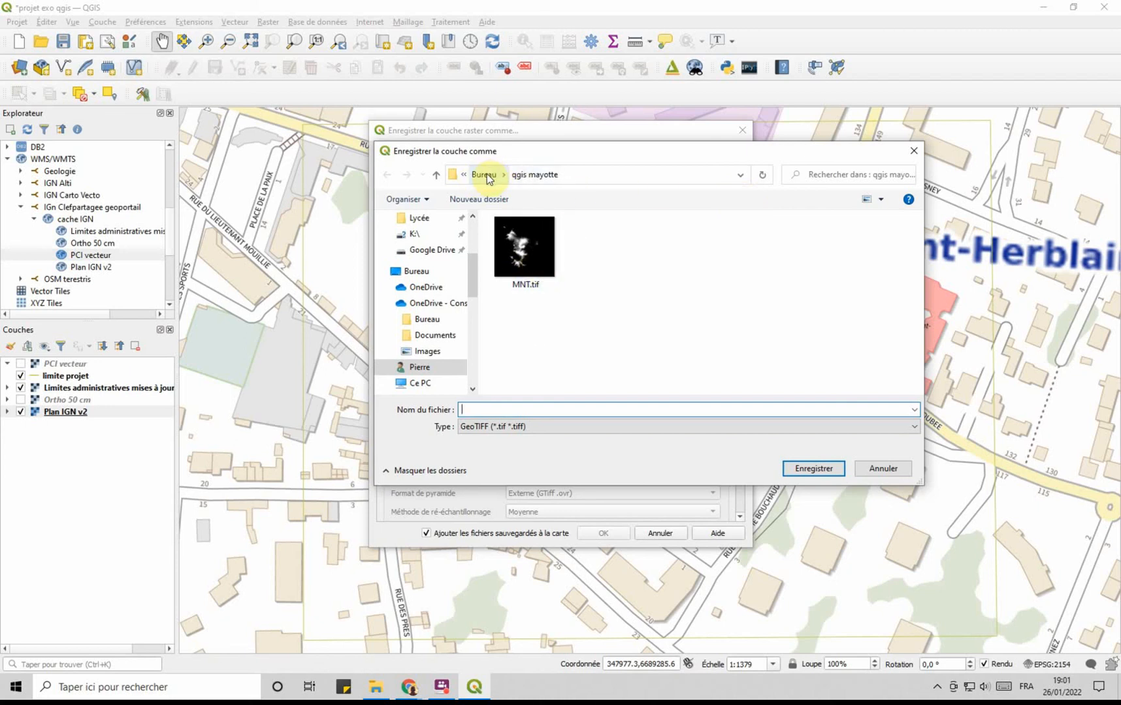
pyautogui.scroll(3, 469, 286)
pyautogui.click(439, 261)
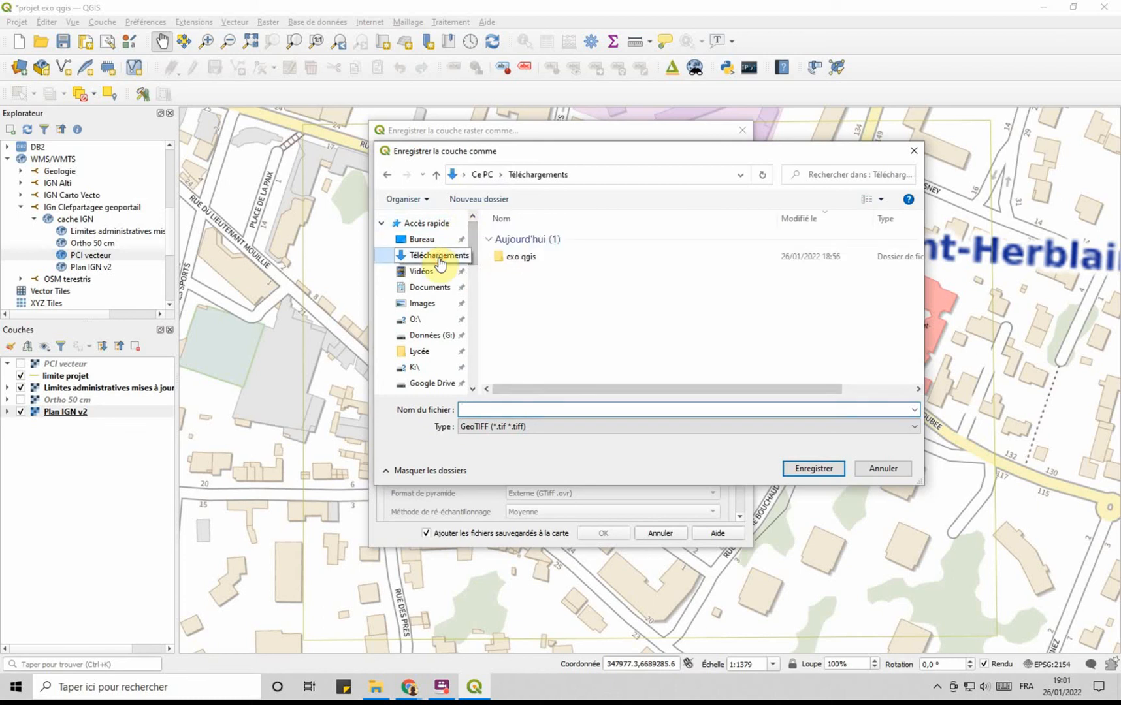
pyautogui.doubleClick(515, 257)
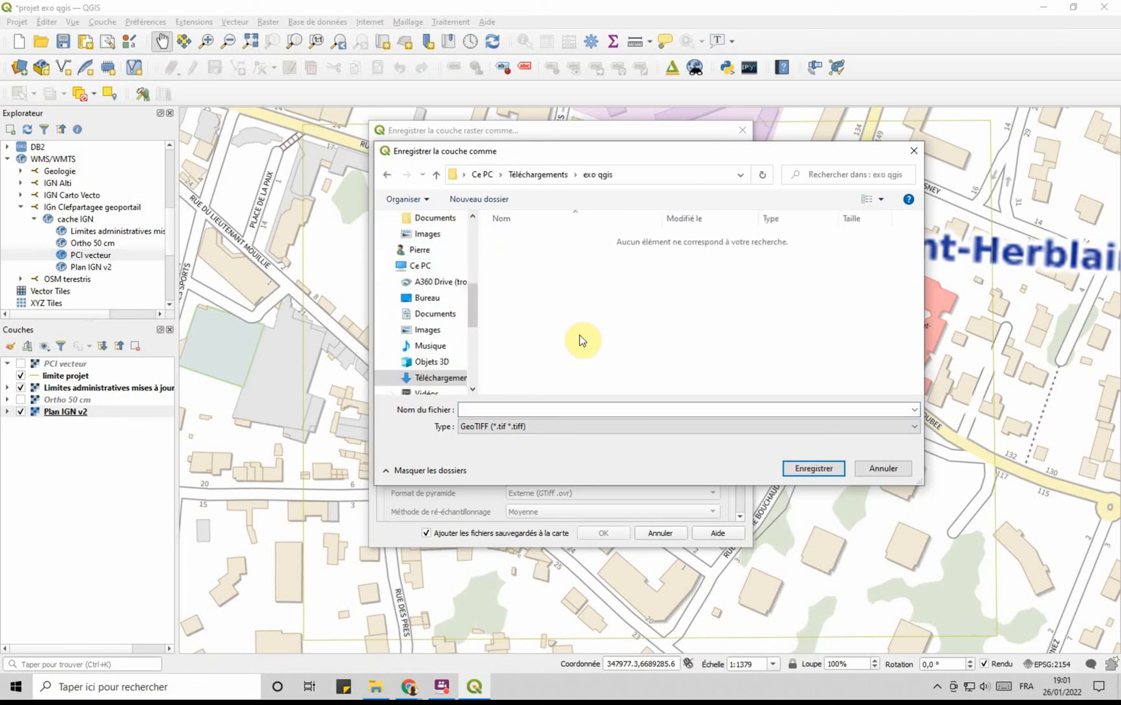
pyautogui.click(497, 409)
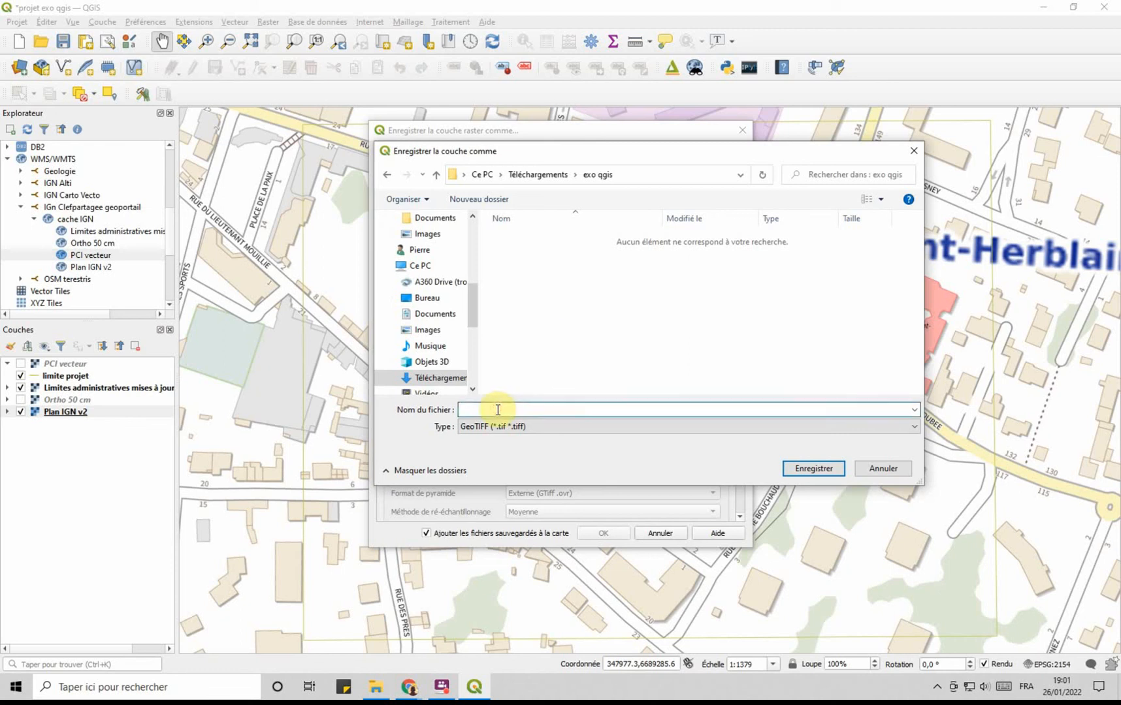
pyautogui.write('plan IGN limite projet')
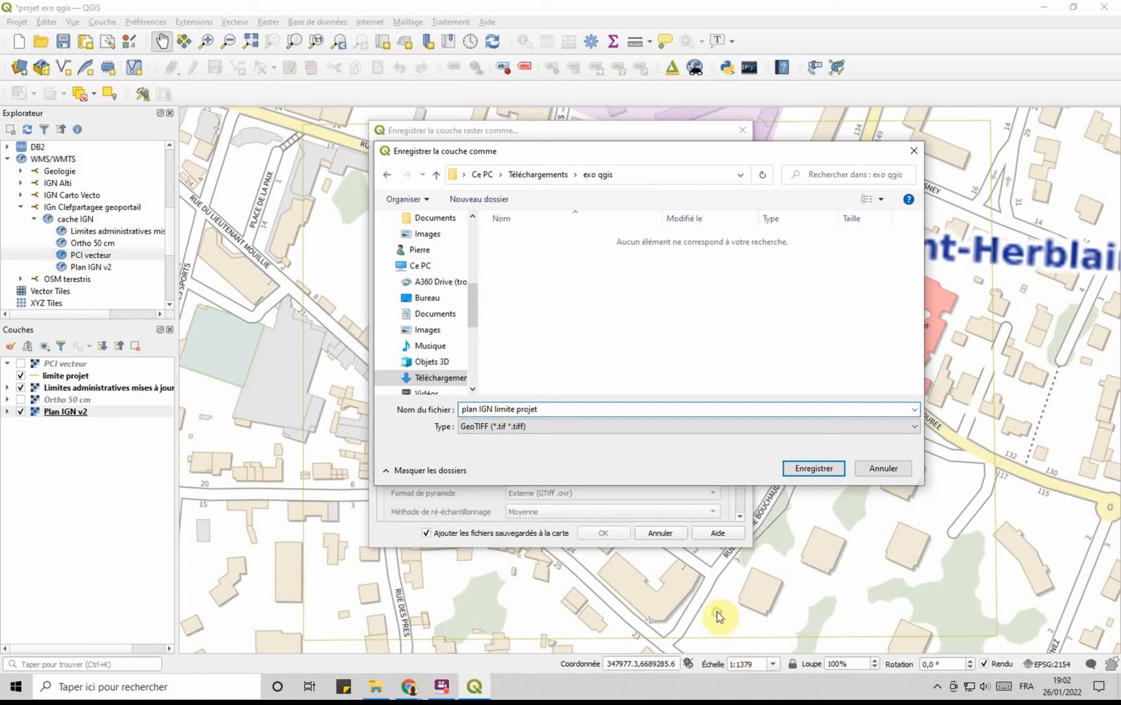
pyautogui.write('1m')
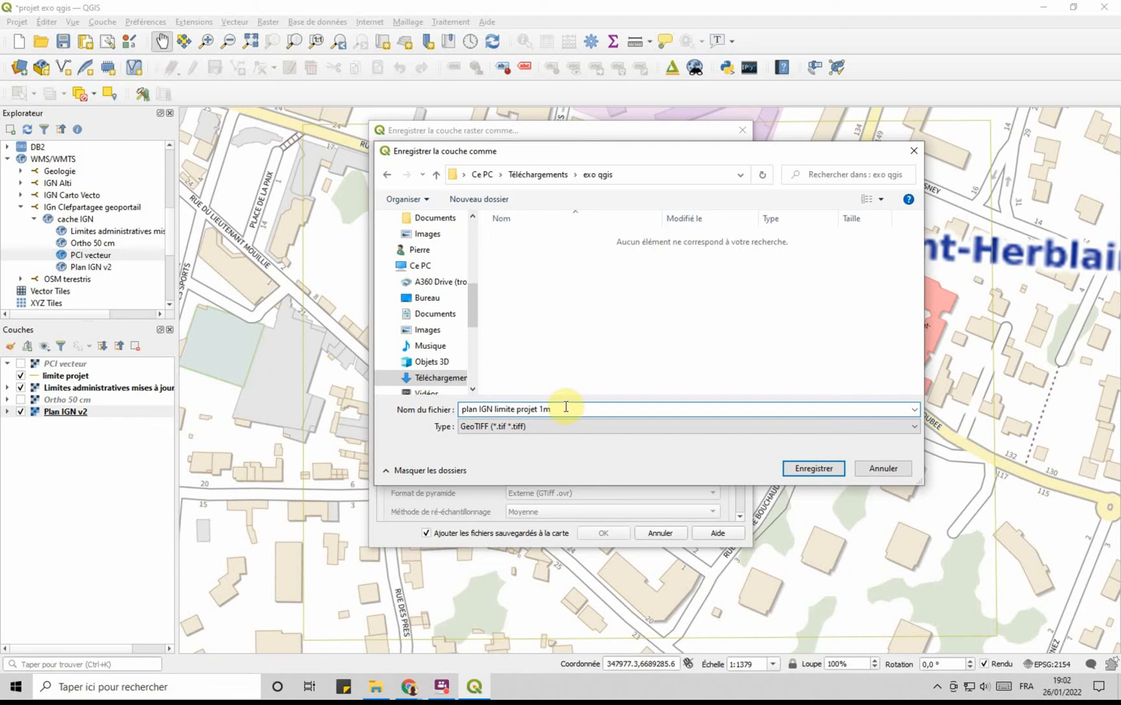
pyautogui.moveTo(537, 410); pyautogui.dragTo(552, 411)
pyautogui.click(833, 468)
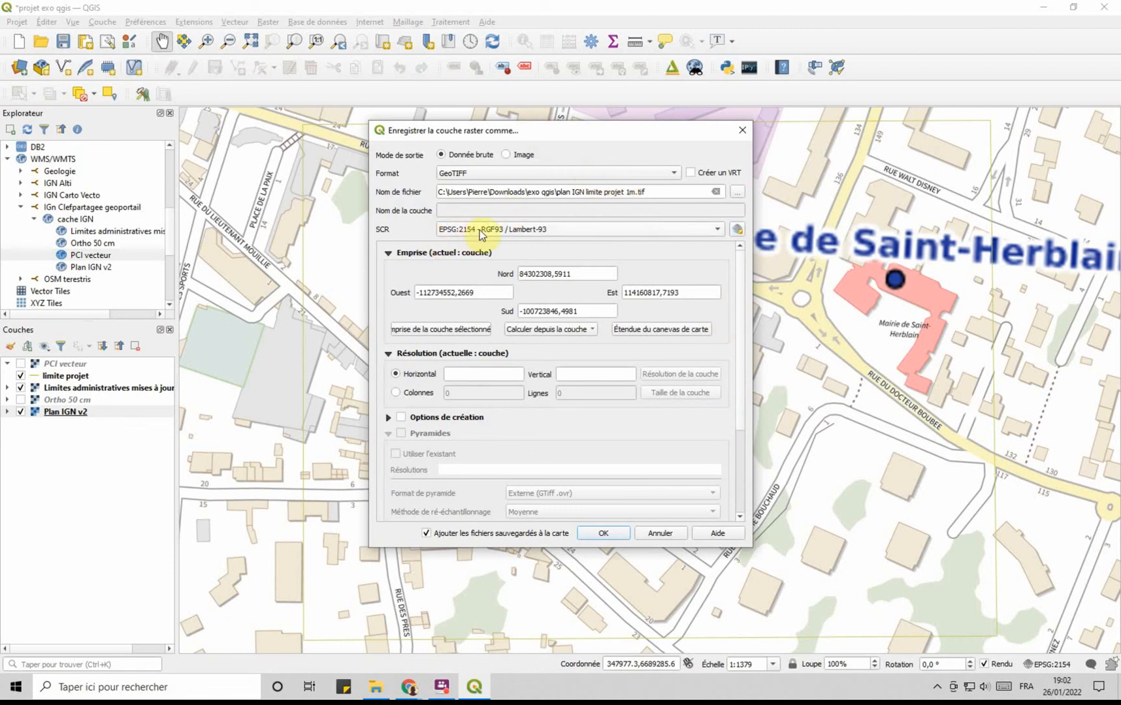
# - Check the coordinate reference system chosen for the raster export
pyautogui.moveTo(519, 235)
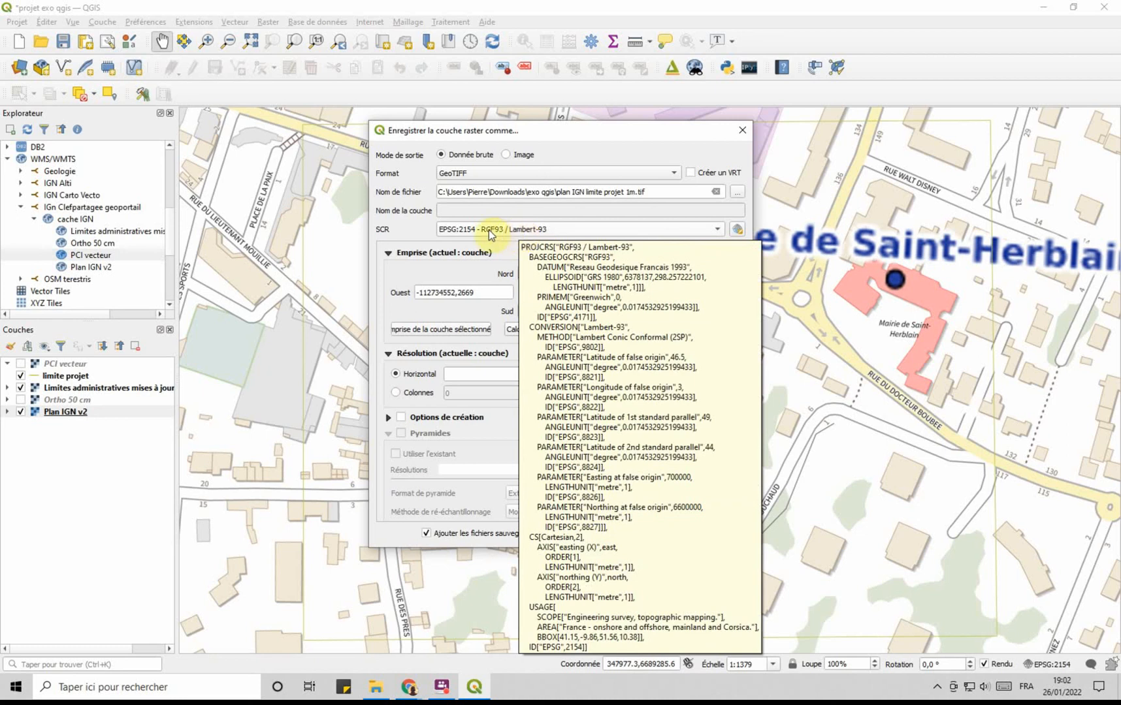
pyautogui.click(491, 234)
pyautogui.click(490, 232)
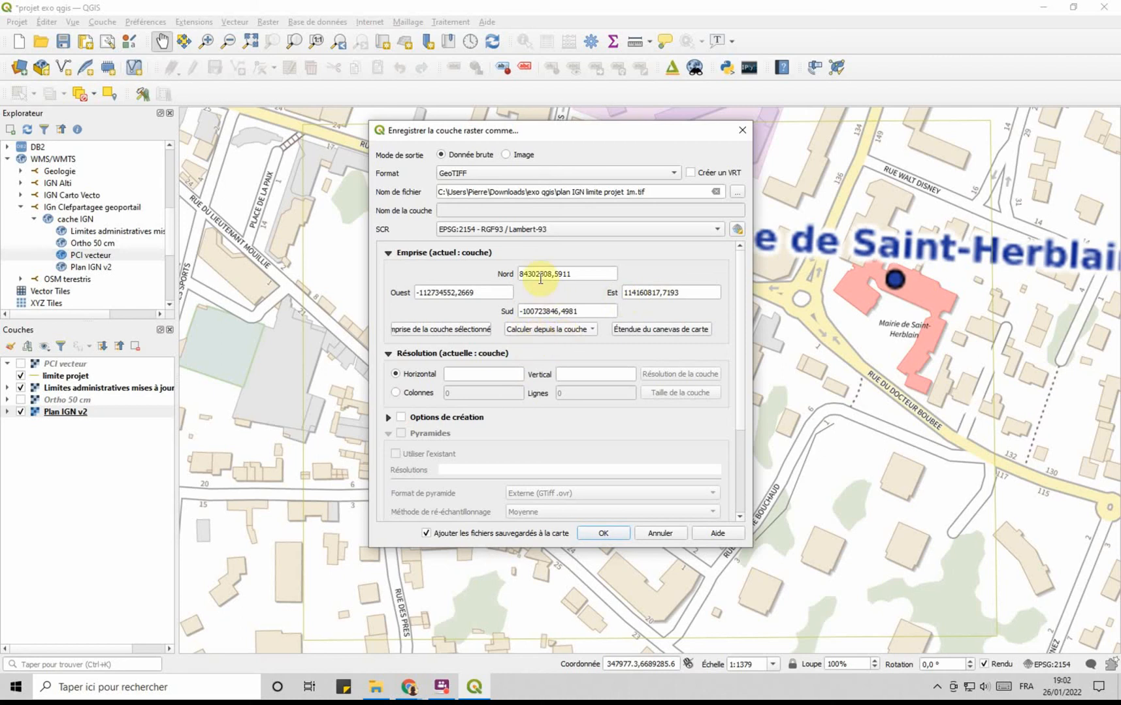
# - Set the raster export's extent by calculating it from the limite projet layer
pyautogui.click(552, 330)
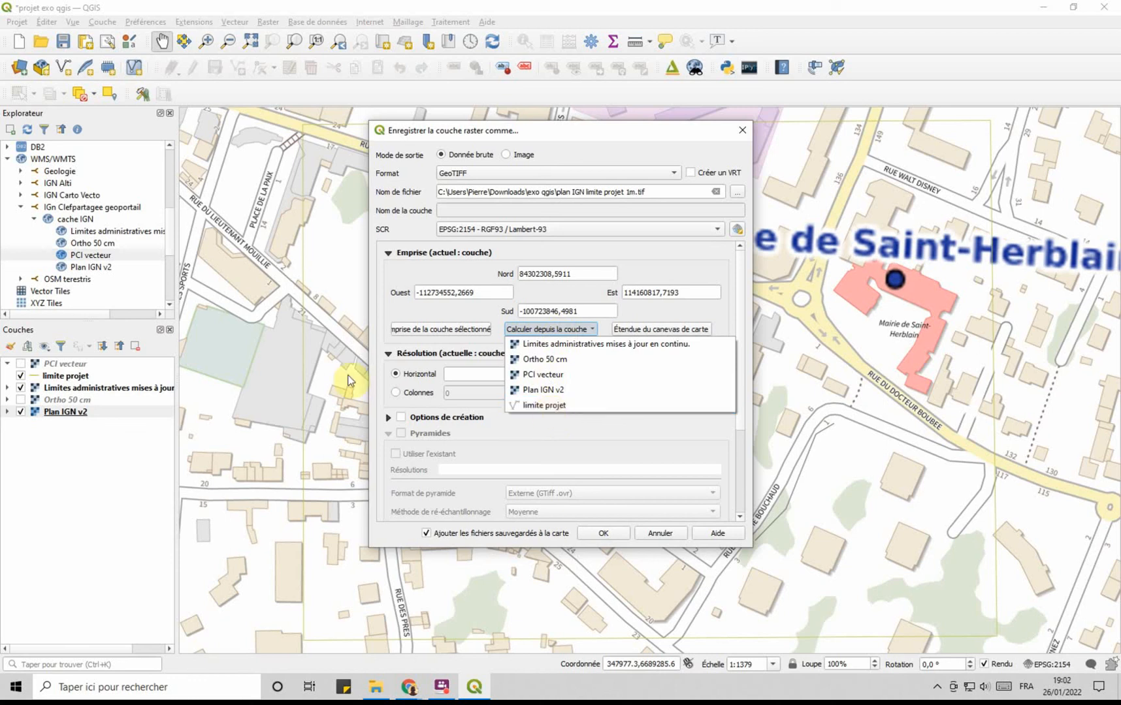
pyautogui.click(555, 409)
pyautogui.click(557, 332)
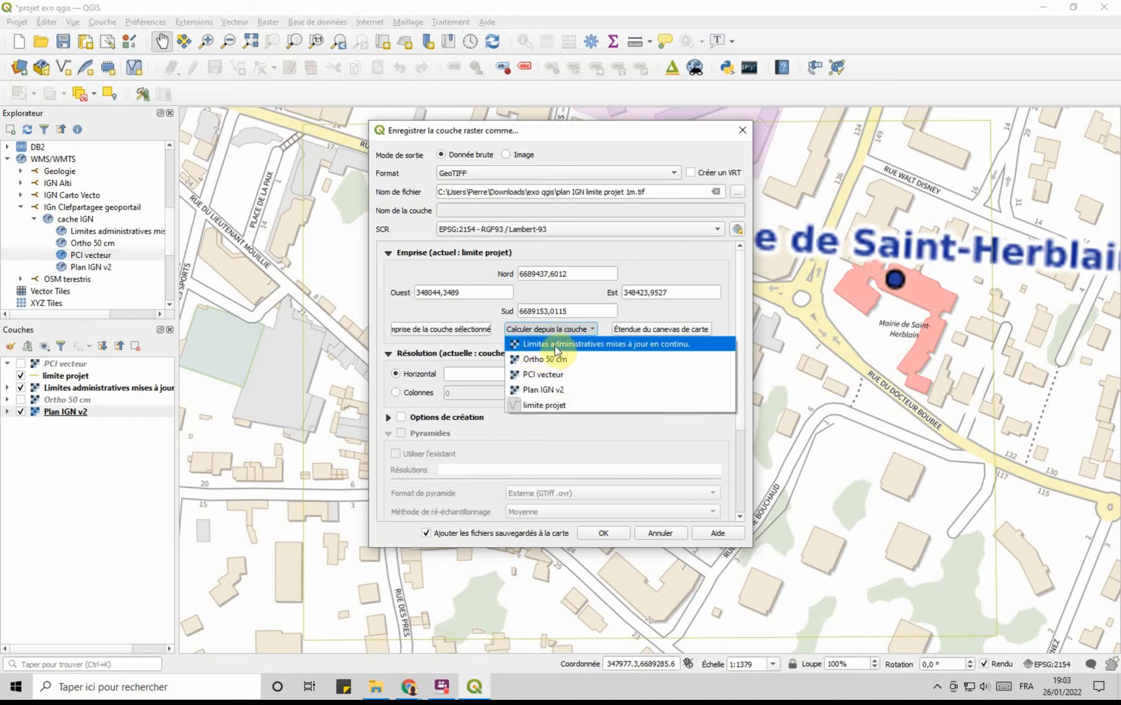
pyautogui.click(530, 408)
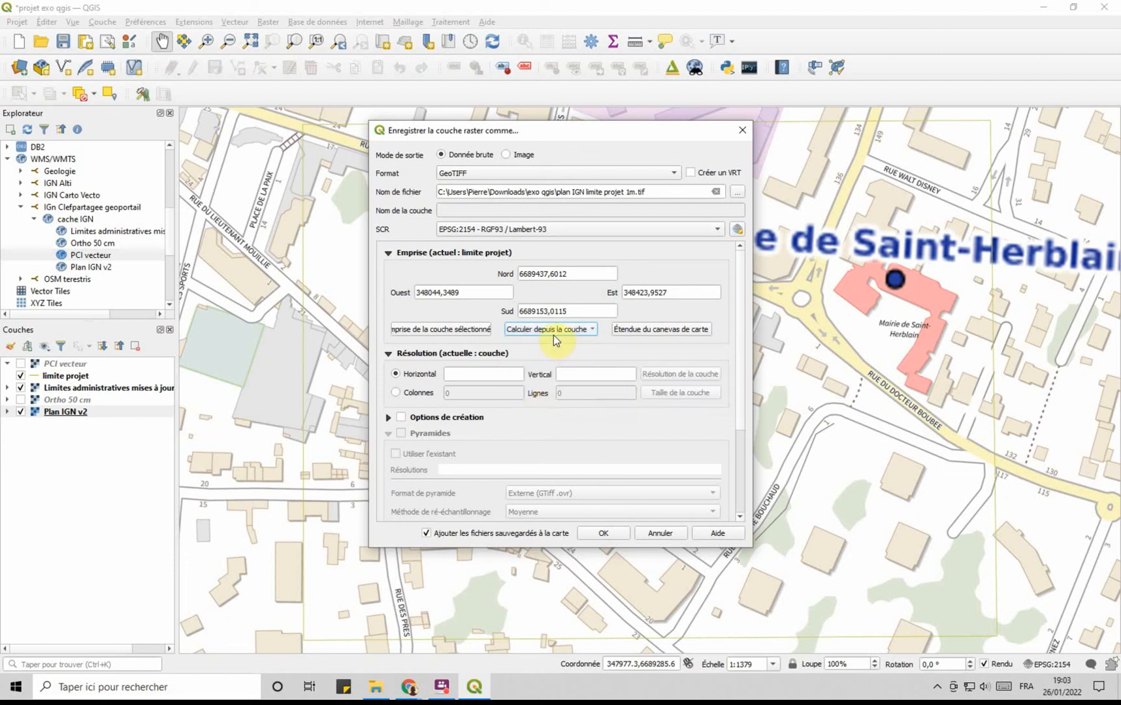
pyautogui.click(555, 332)
pyautogui.click(541, 406)
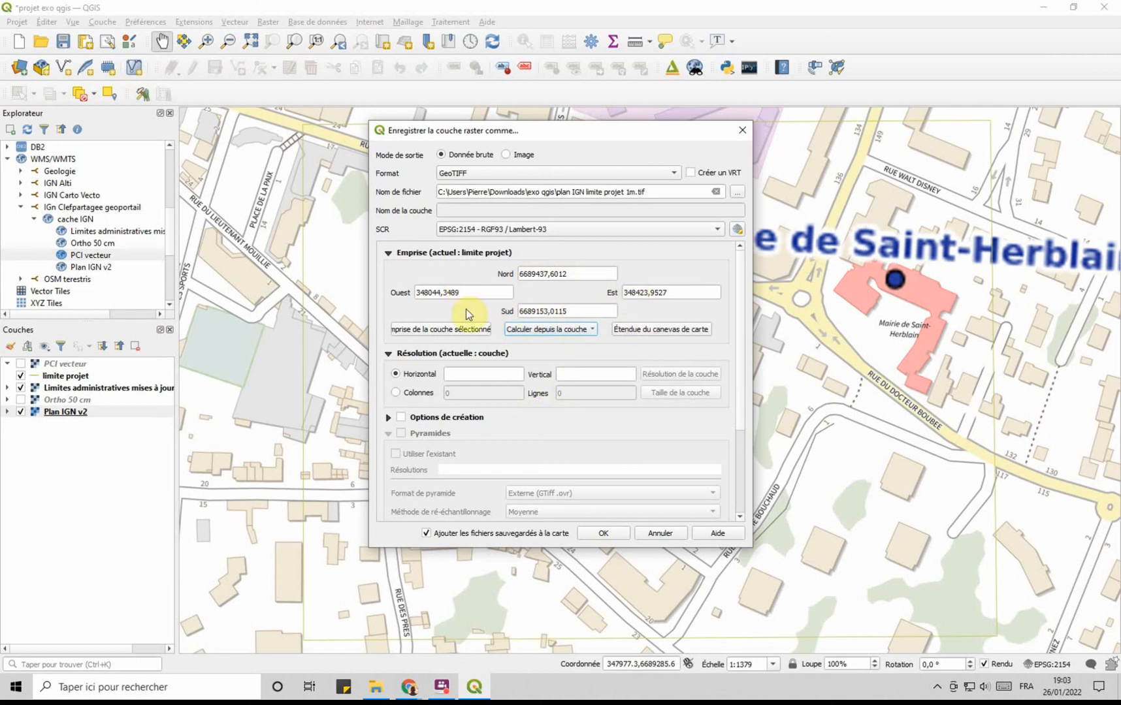
# - Set the export's horizontal and vertical resolution to 1
pyautogui.click(451, 376)
pyautogui.click(586, 375)
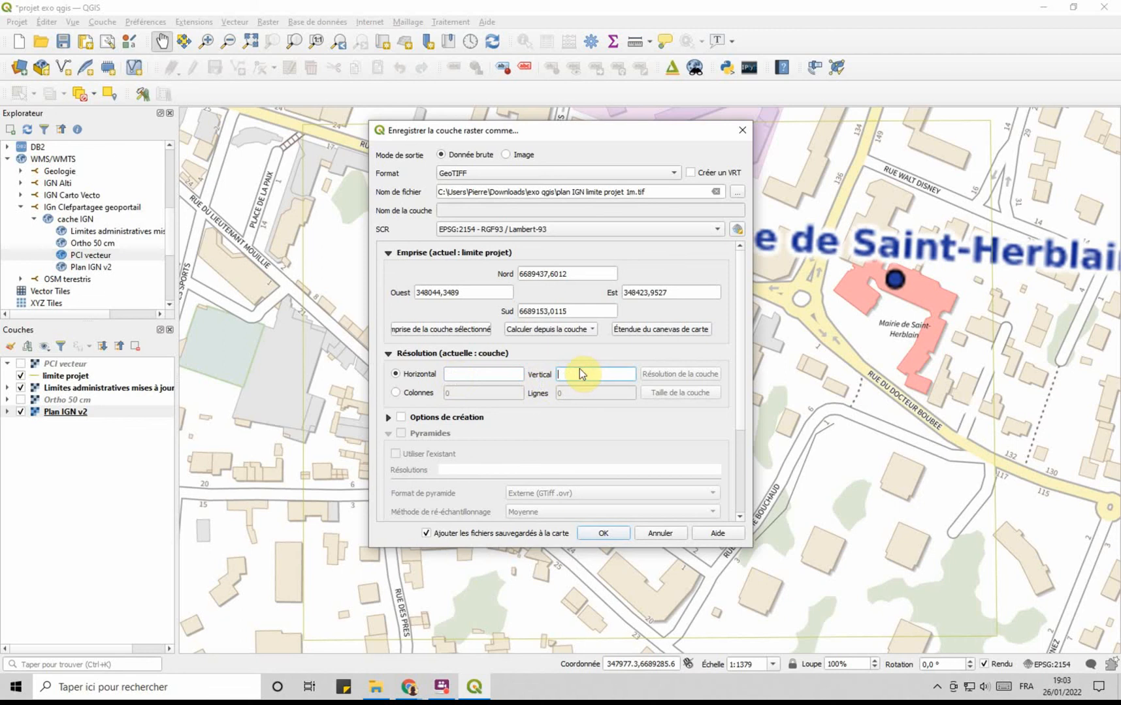
pyautogui.click(469, 374)
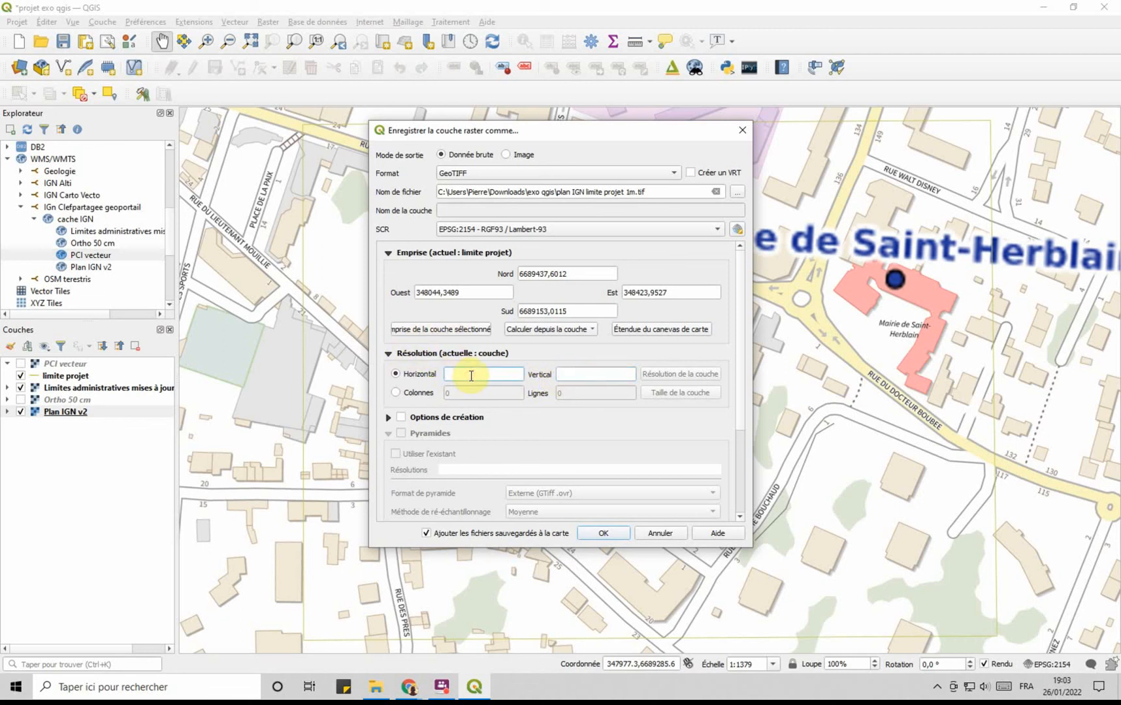
pyautogui.write('1')
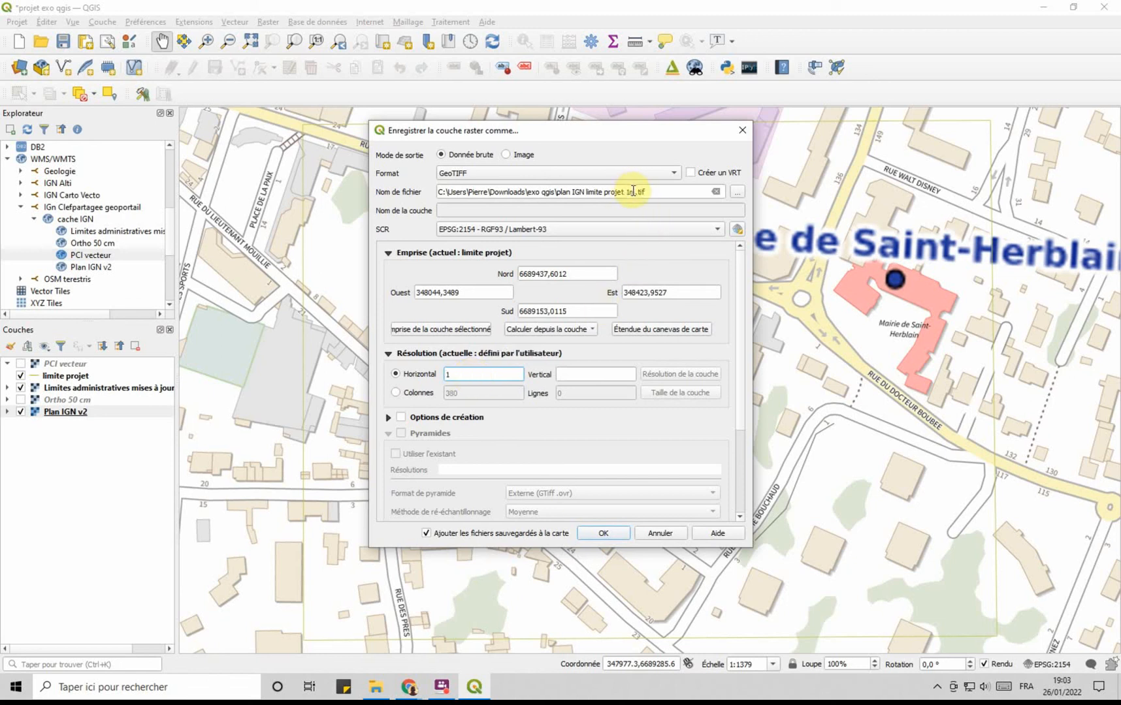
pyautogui.click(582, 374)
pyautogui.write('1')
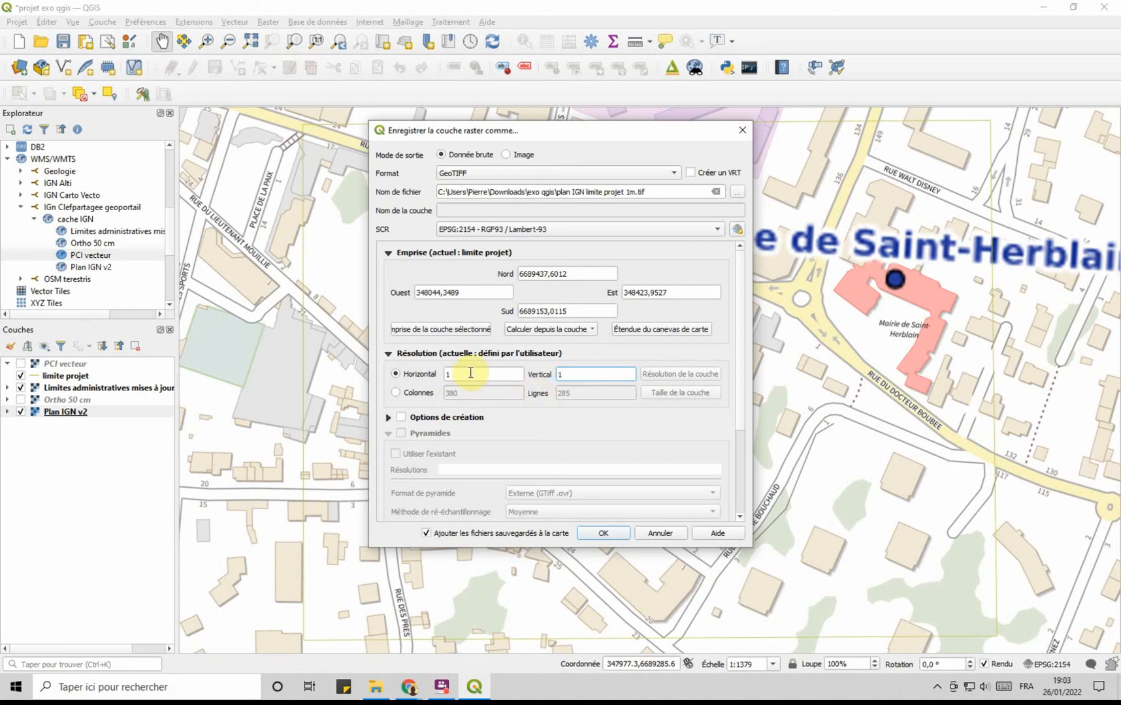
# - Change both the horizontal and vertical export resolution to 0.1
pyautogui.doubleClick(470, 373)
pyautogui.write('0.1')
pyautogui.doubleClick(575, 373)
pyautogui.write('0.1')
# - Change the horizontal and vertical export resolution to 0.5
pyautogui.click(460, 374)
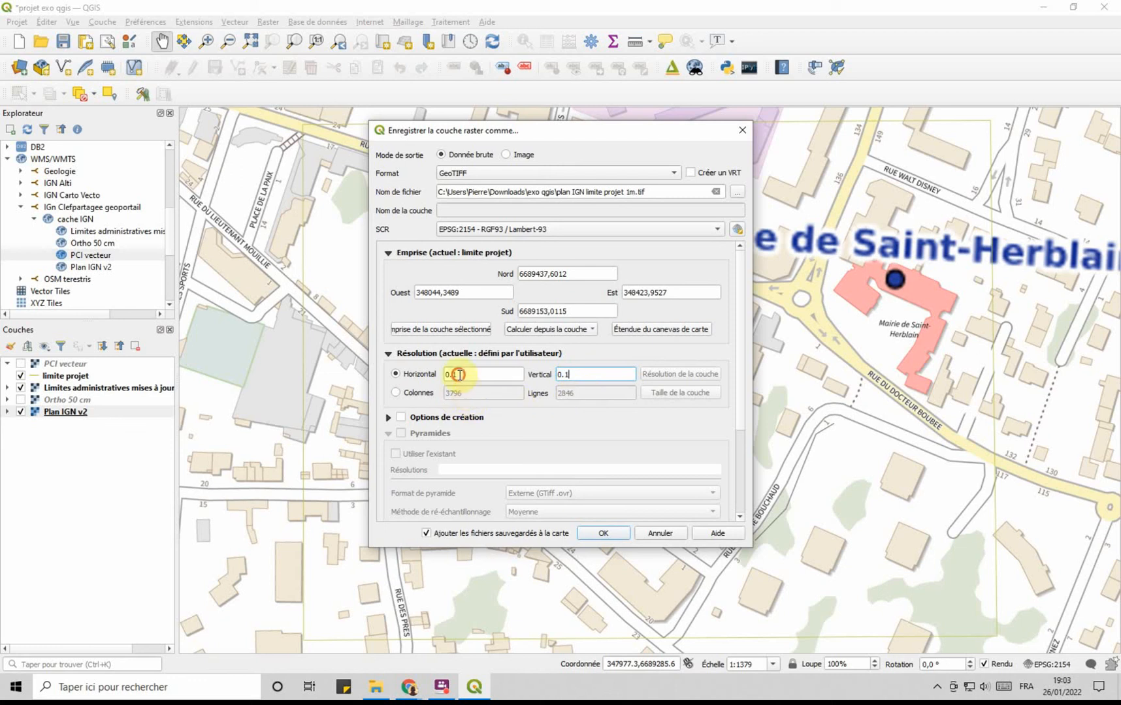
pyautogui.press('BackSpace')
pyautogui.write('5')
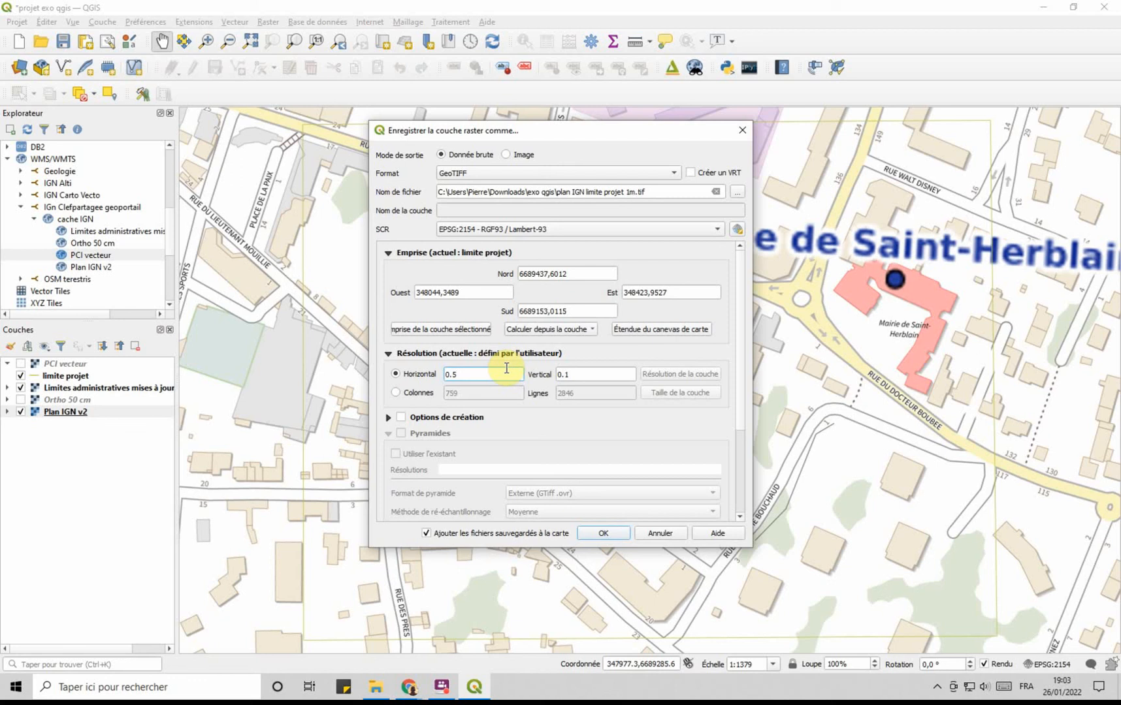
pyautogui.click(582, 373)
pyautogui.press('BackSpace')
pyautogui.write('5')
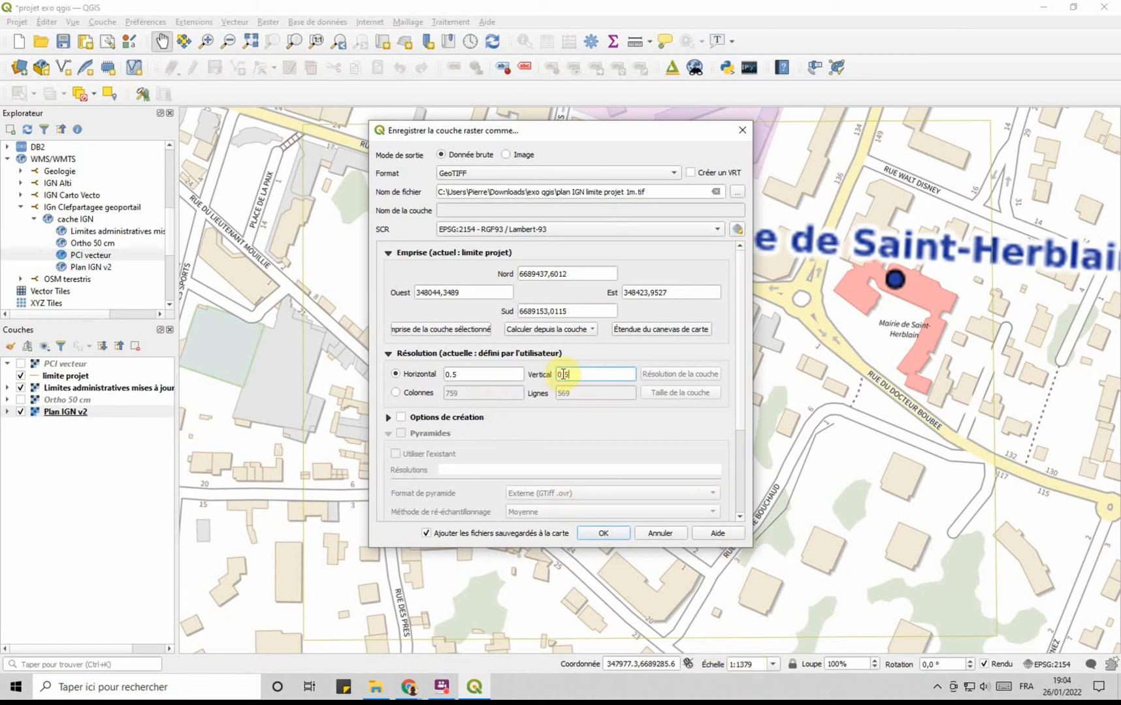
# - Rename the output file to "plan IGN limite projet 0.5m.tif" and run the export with the extent taken from limite projet
pyautogui.click(625, 190)
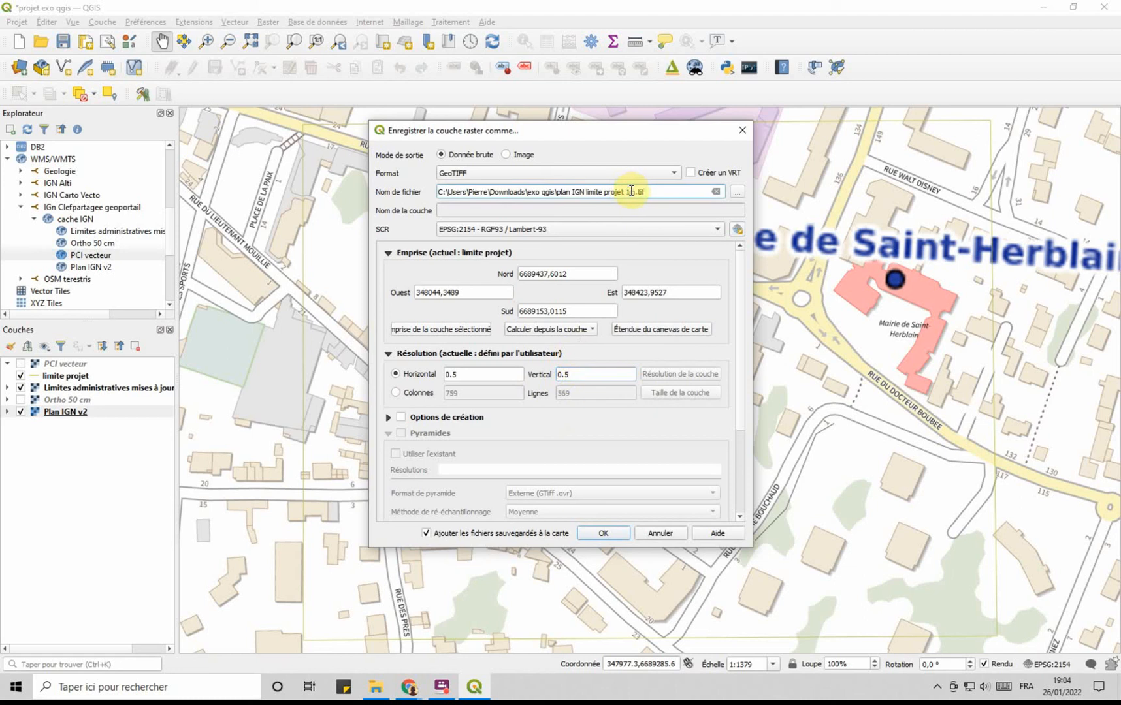
pyautogui.doubleClick(630, 190)
pyautogui.write('0.5m')
pyautogui.click(542, 336)
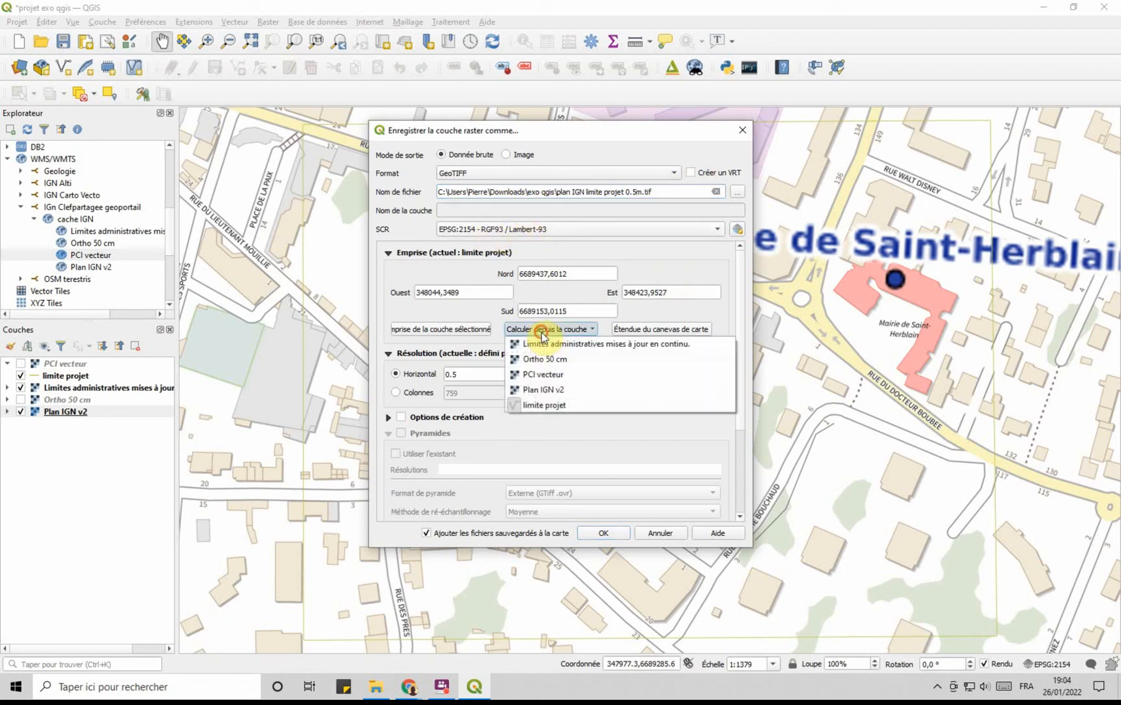
pyautogui.click(537, 408)
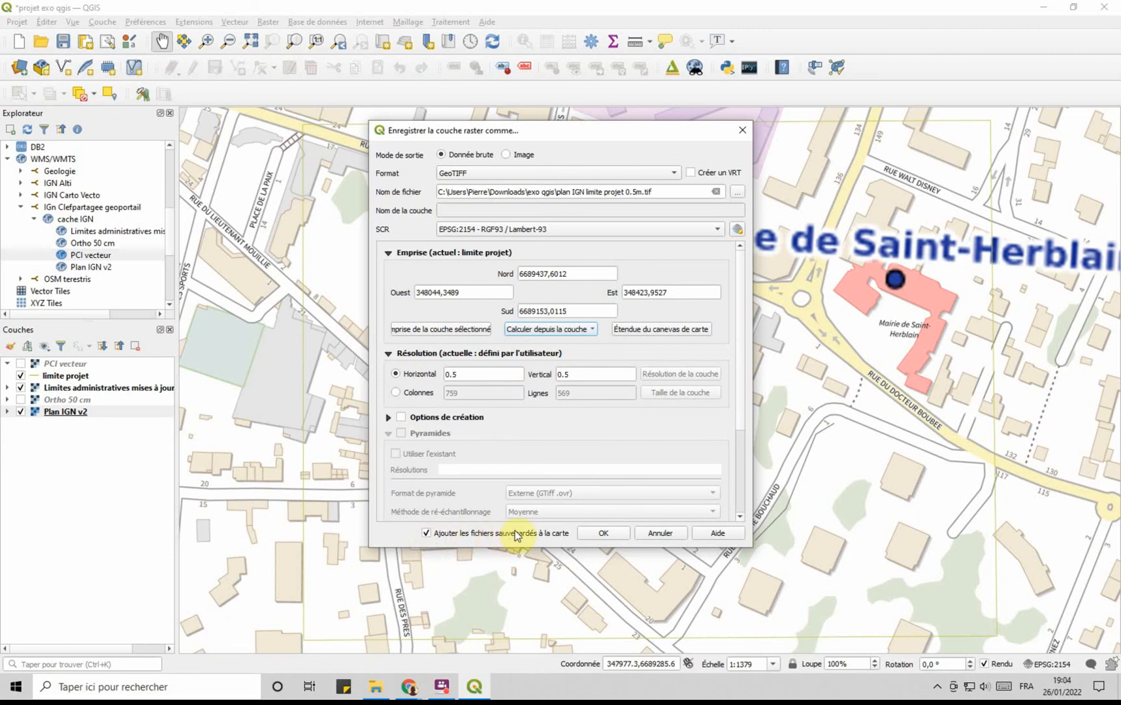
pyautogui.click(601, 533)
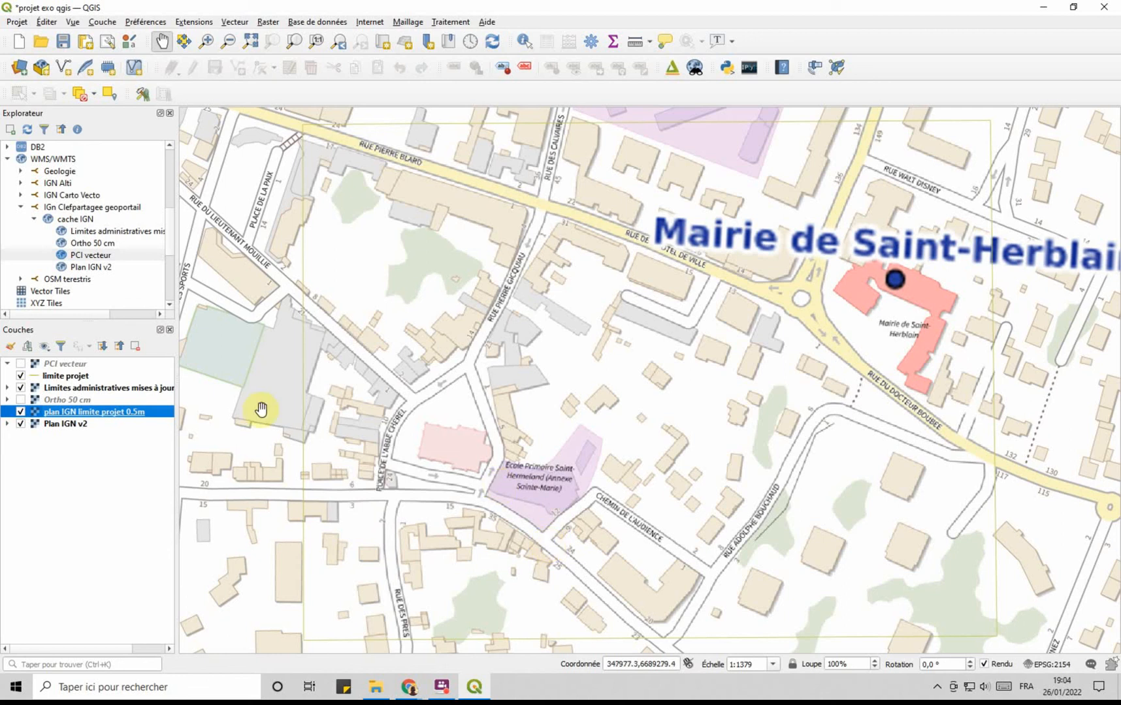
# - Hide the Plan IGN v2 layer and examine the exported raster's extent and image sharpness at closer scales
pyautogui.click(20, 424)
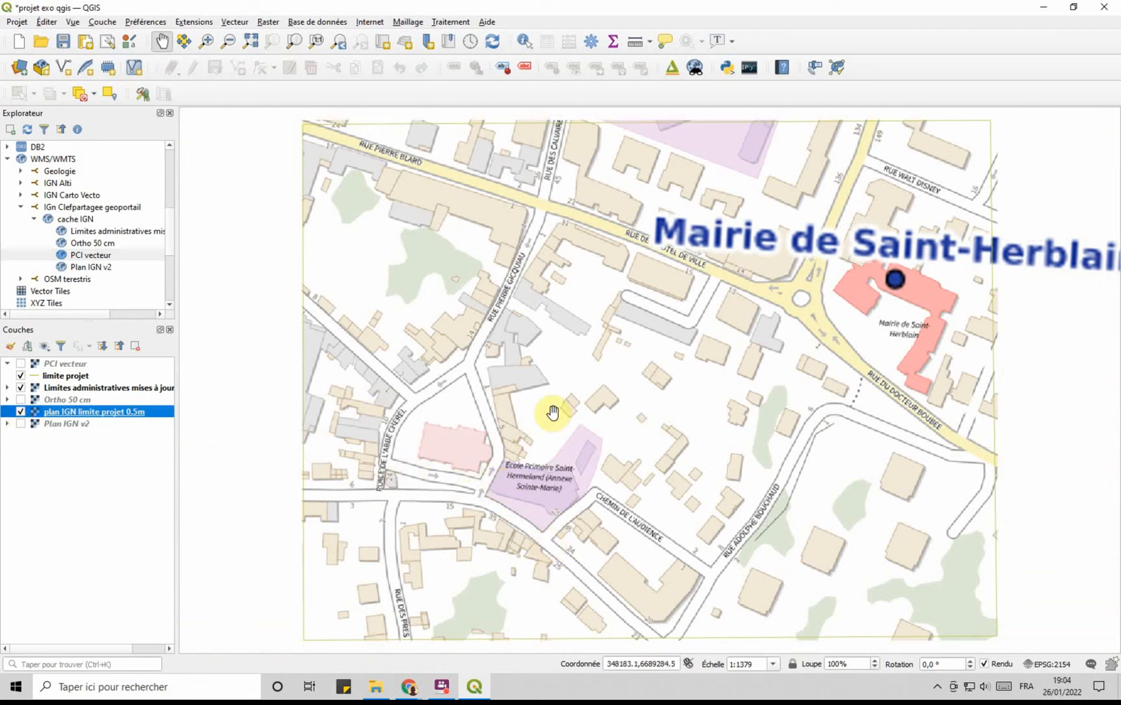
pyautogui.scroll(1, 554, 398)
pyautogui.scroll(1, 554, 399)
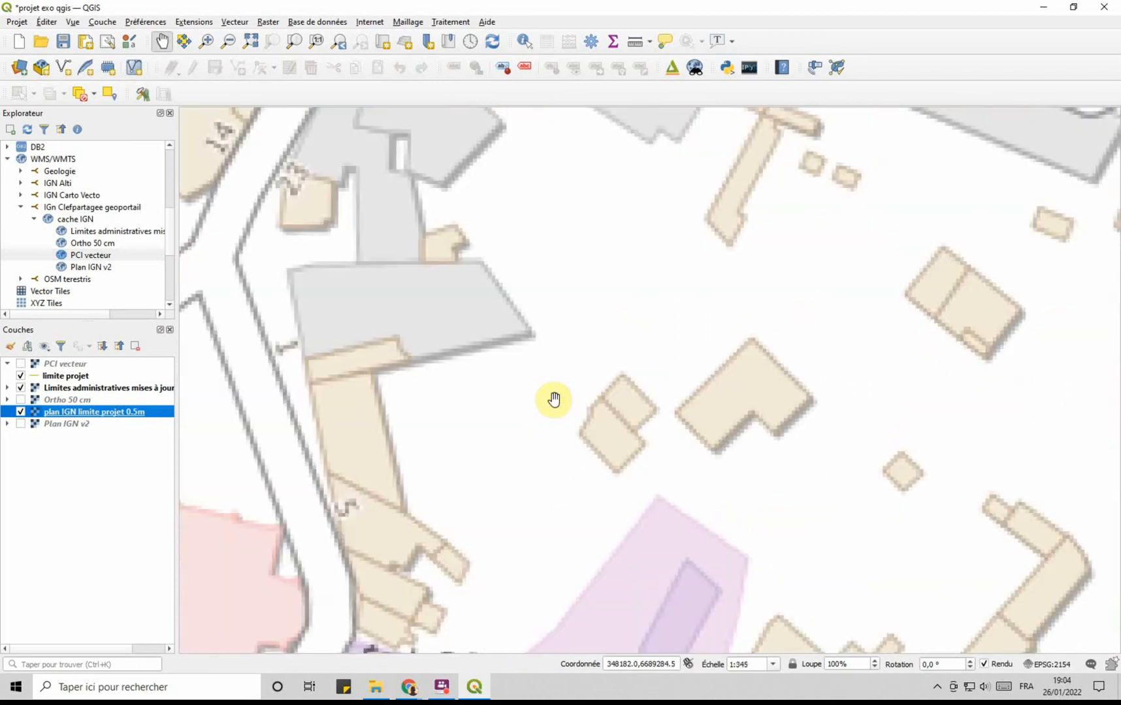
pyautogui.scroll(-1, 554, 398)
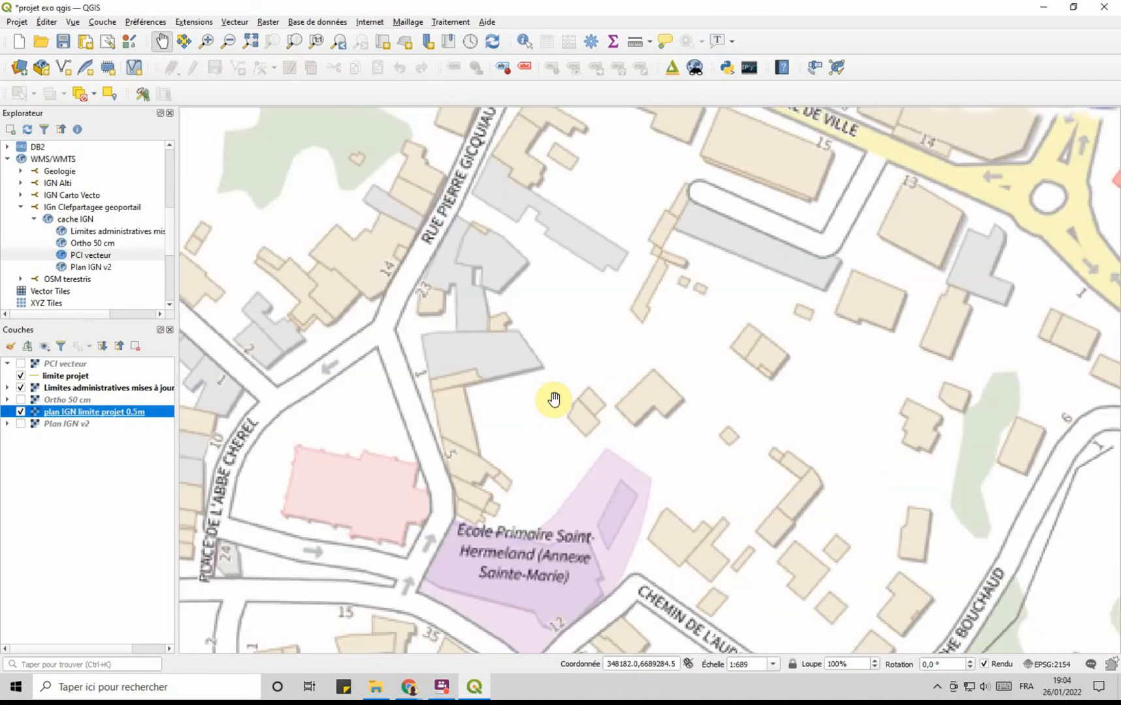
pyautogui.scroll(-1, 554, 398)
pyautogui.scroll(1, 554, 399)
pyautogui.scroll(-1, 554, 398)
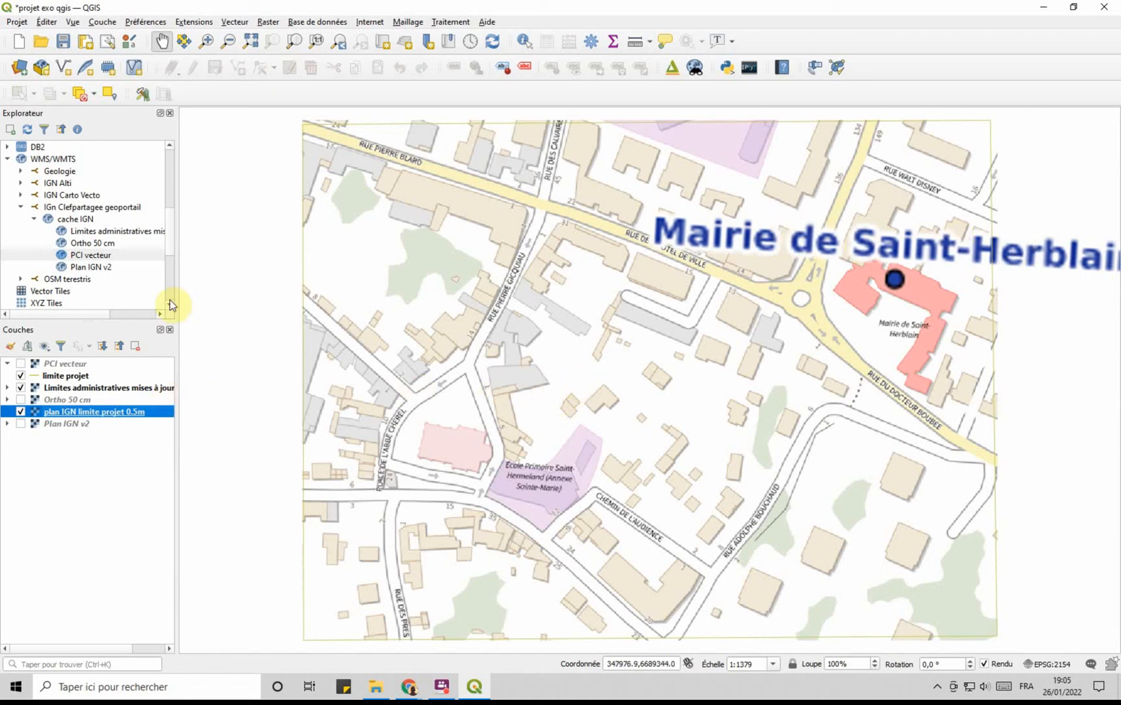
# - Hide the Limites administratives layer and inspect the exported raster's detail around the school
pyautogui.click(20, 388)
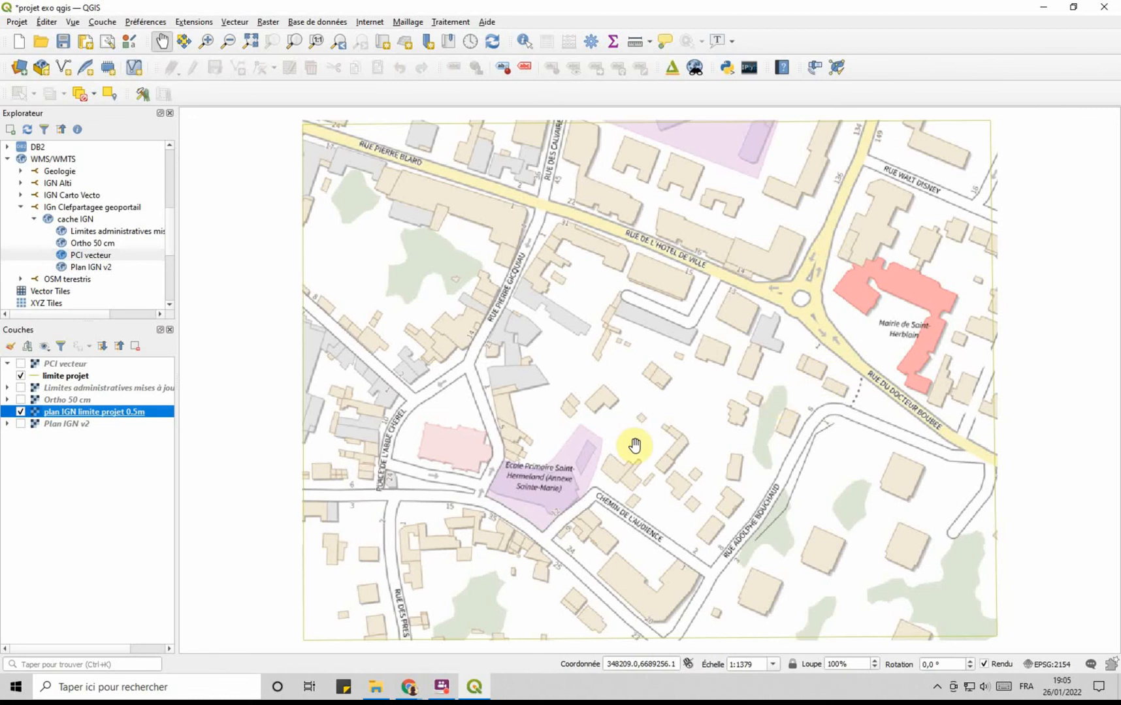
pyautogui.scroll(2, 597, 446)
pyautogui.scroll(-1, 598, 443)
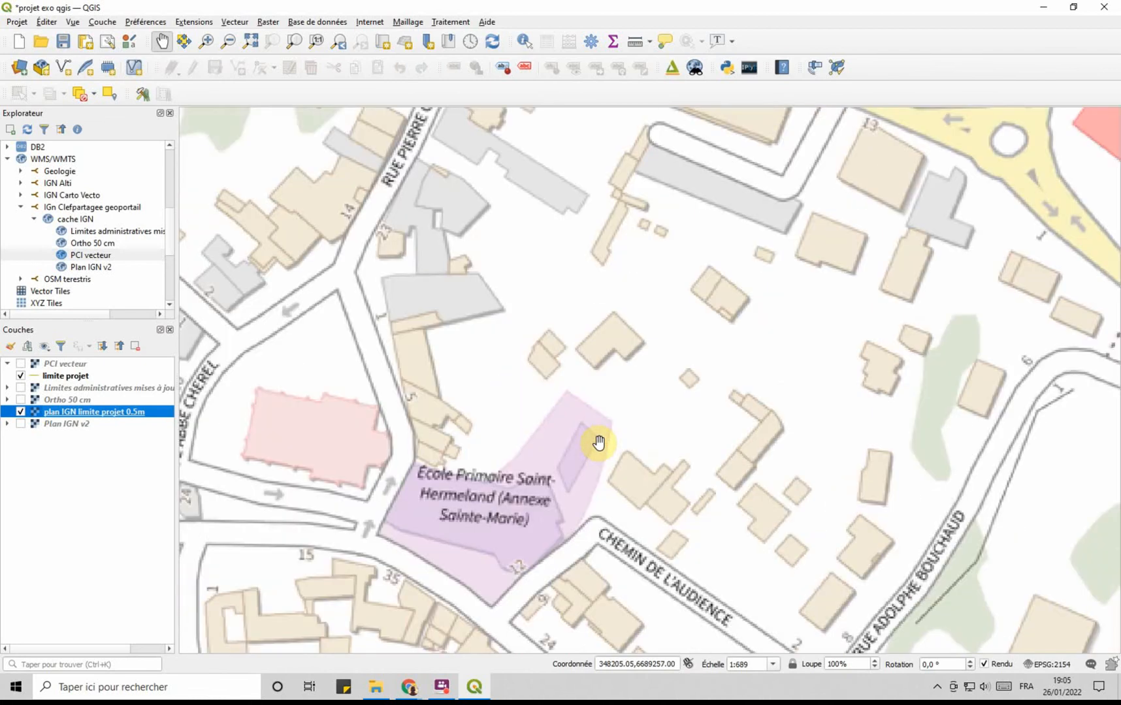
pyautogui.scroll(1, 598, 444)
pyautogui.scroll(-1, 599, 443)
# - Switch to File Explorer to check the size of the exported 0.5m GeoTIFF, and return to QGIS
pyautogui.click(376, 686)
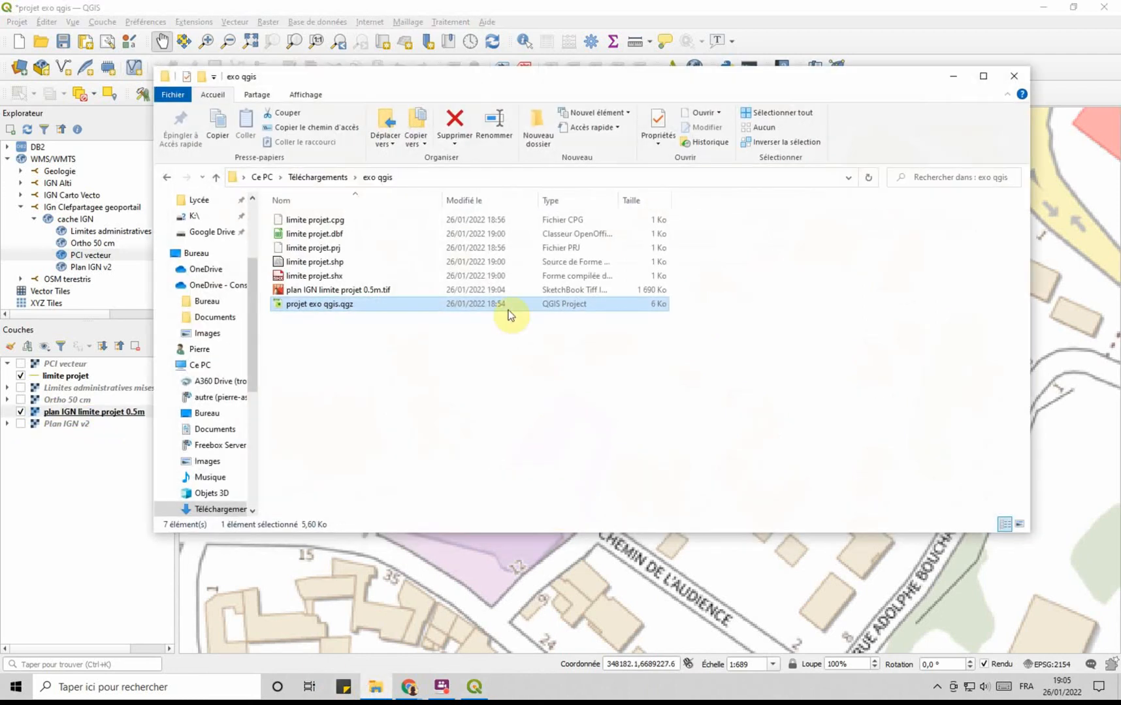
pyautogui.click(339, 291)
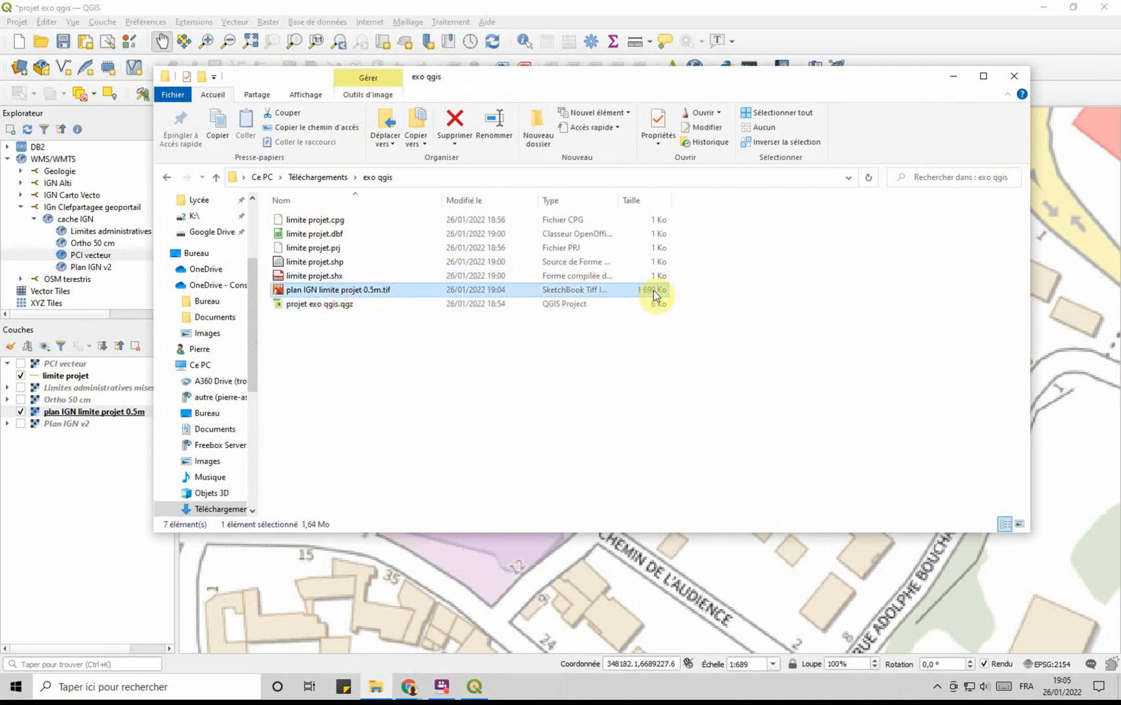
pyautogui.click(50, 425)
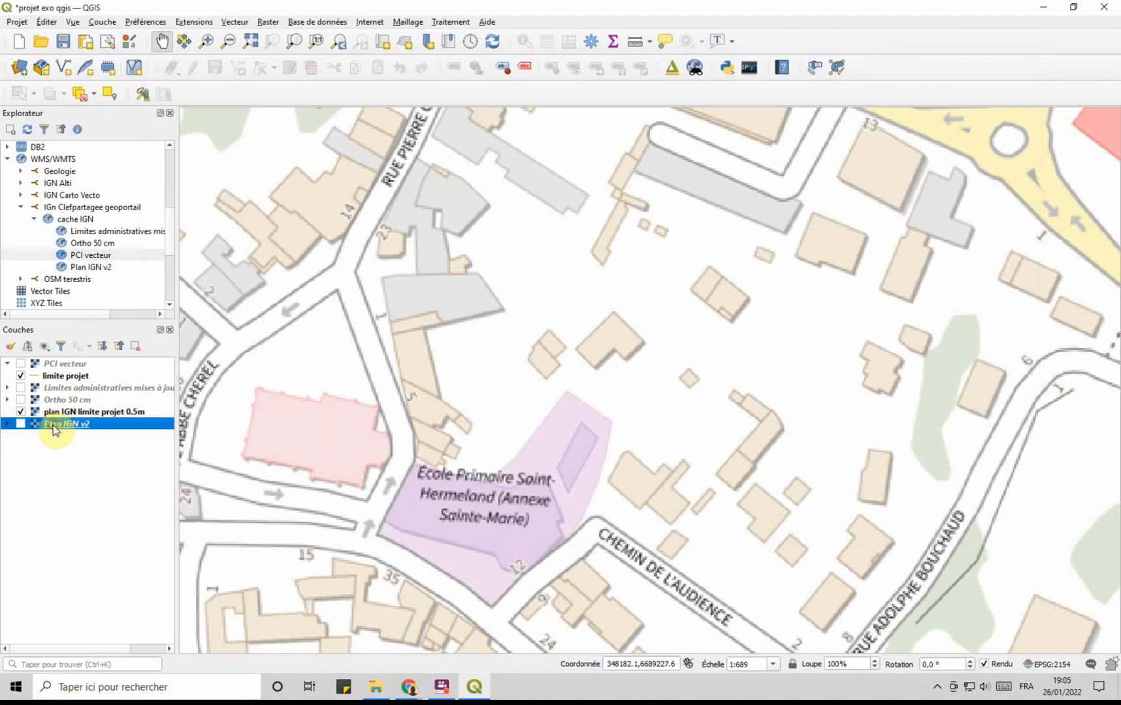
# - Hide the "plan IGN limite projet 0.5m" layer and remove it from the project
pyautogui.click(21, 412)
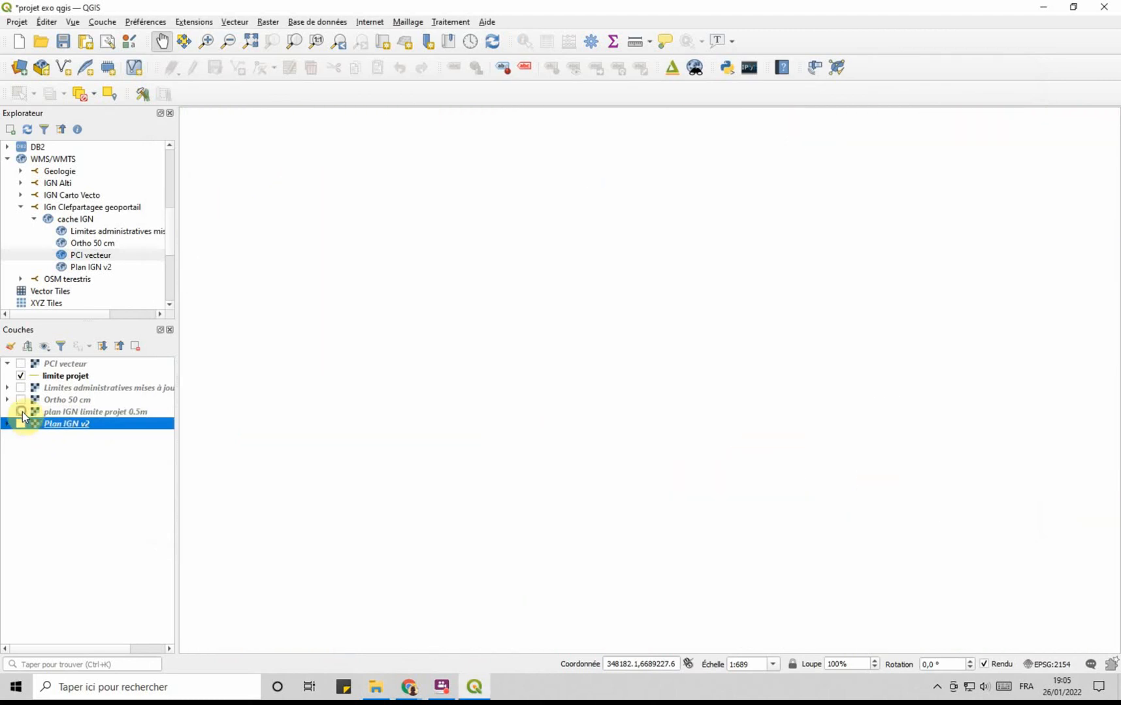
pyautogui.click(79, 412)
pyautogui.rightClick(91, 414)
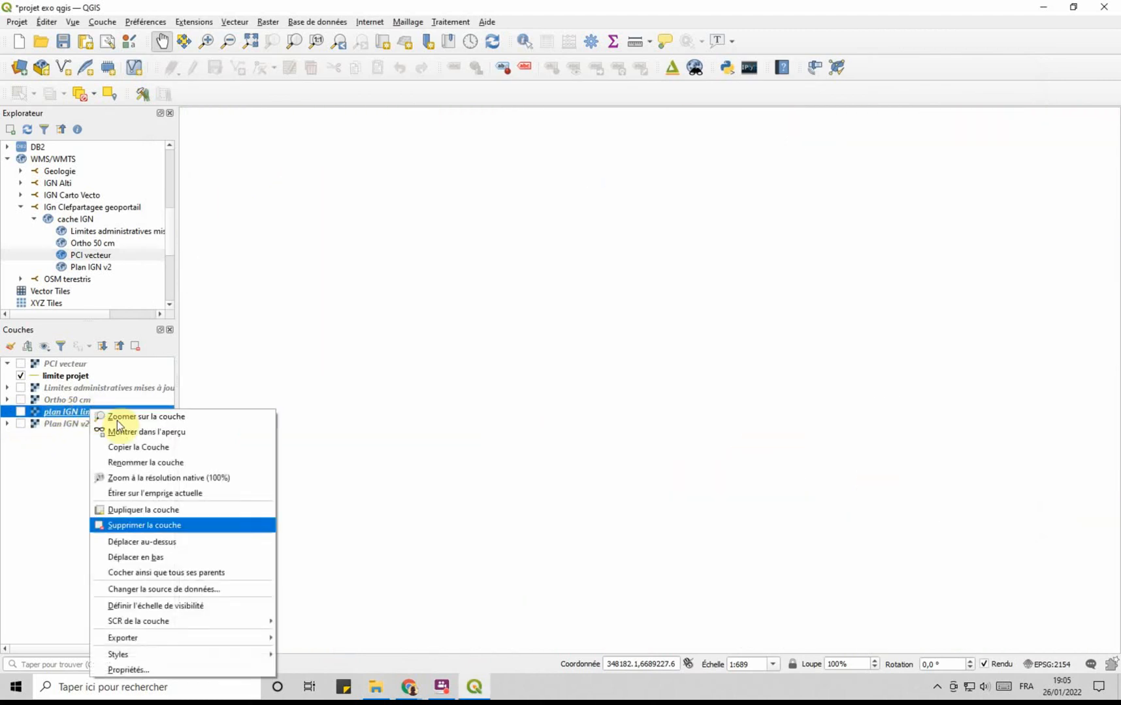
pyautogui.click(137, 528)
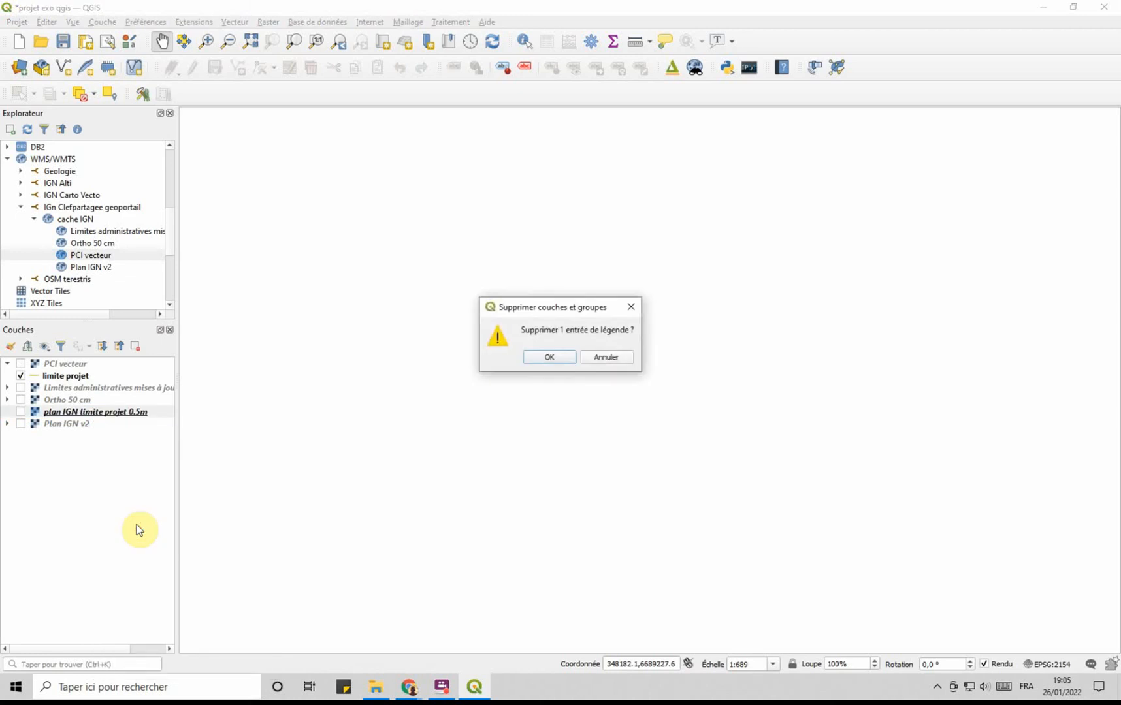
pyautogui.click(548, 358)
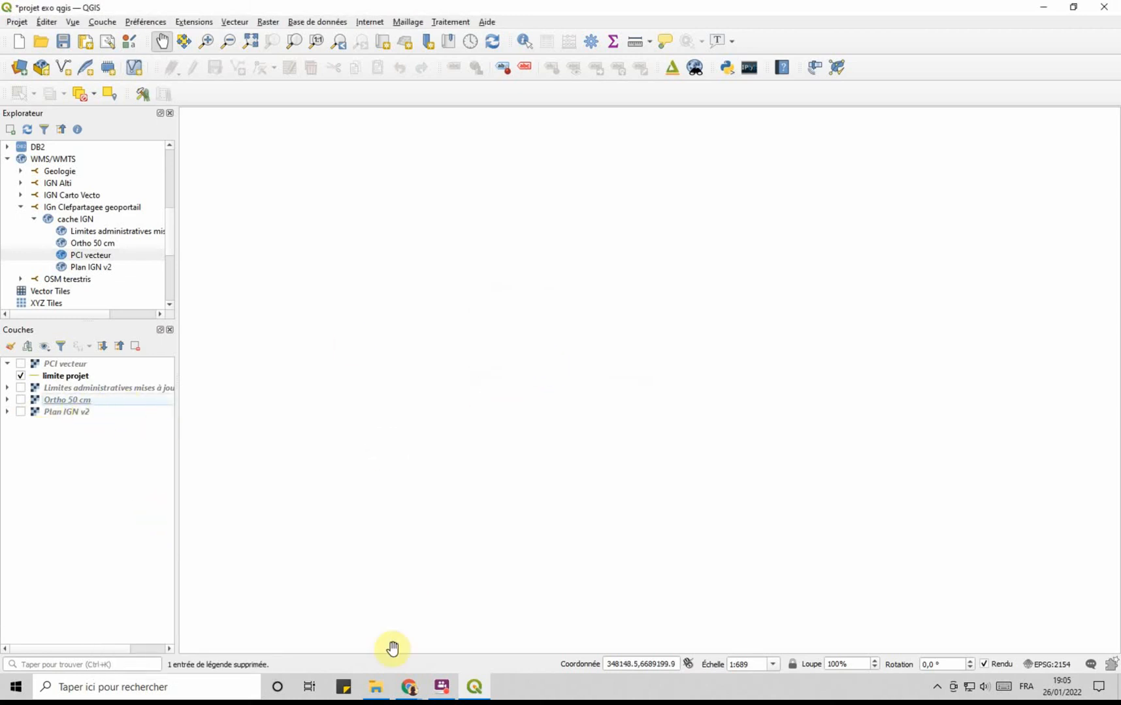
# - In File Explorer, delete "plan IGN limite projet 0.5m.tif" and its .aux.xml file from the exo qgis folder
pyautogui.click(375, 687)
pyautogui.click(338, 290)
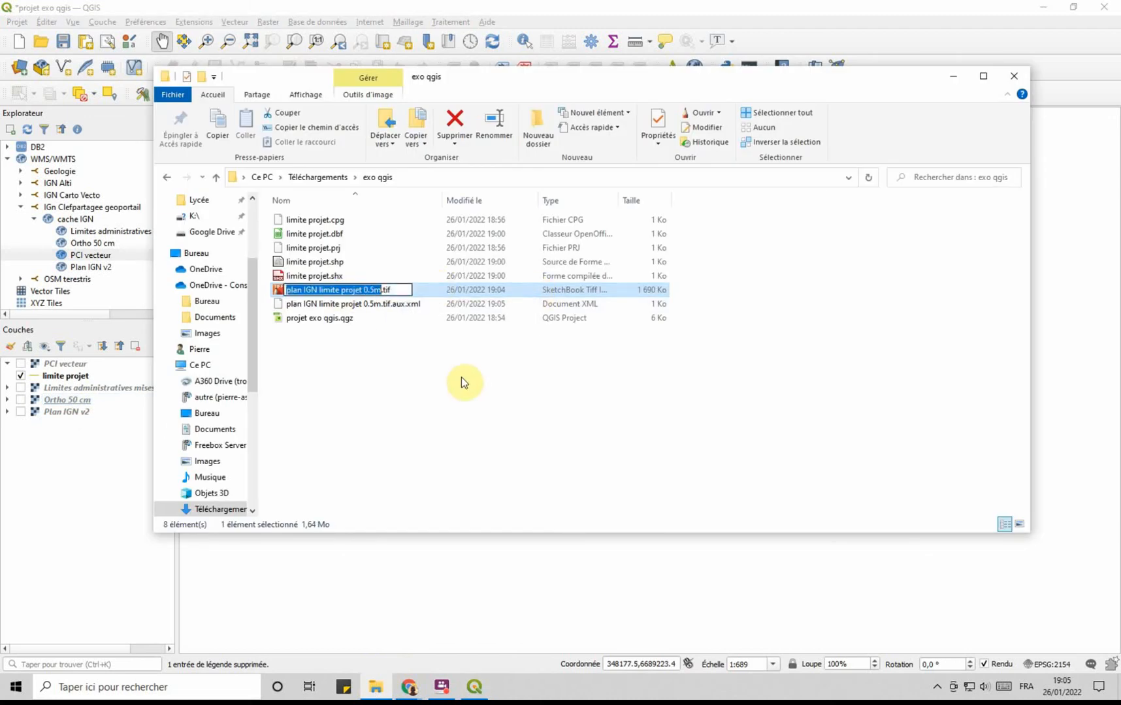
pyautogui.click(420, 382)
pyautogui.click(313, 291)
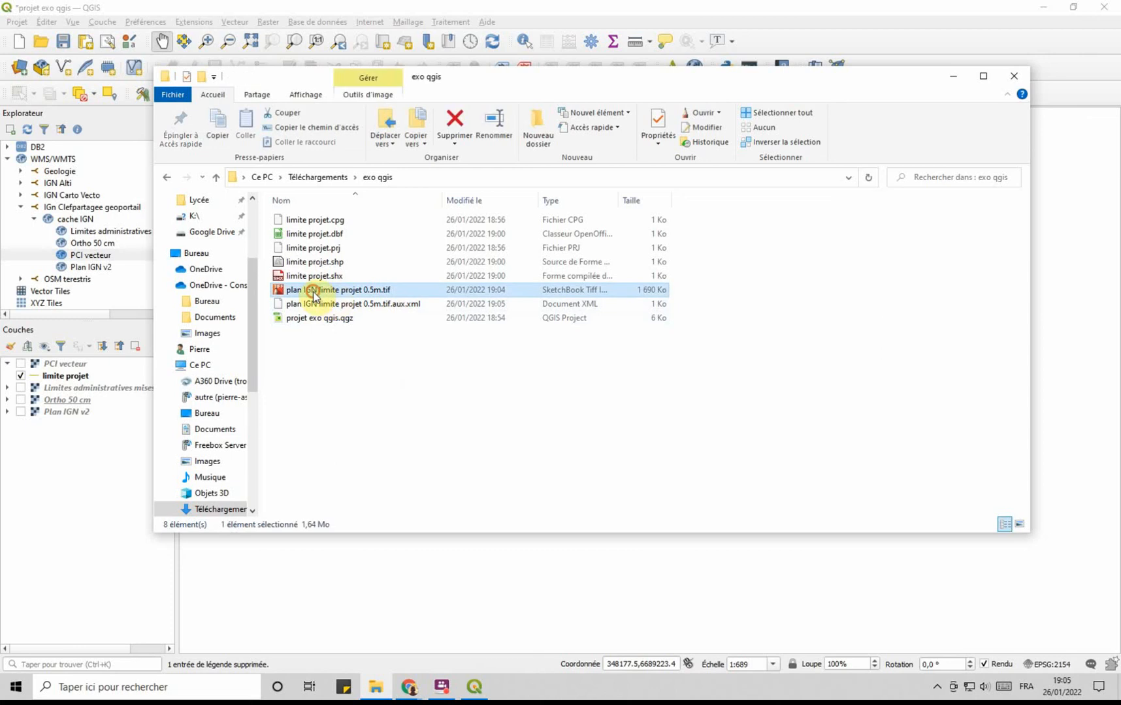
pyautogui.press('Delete')
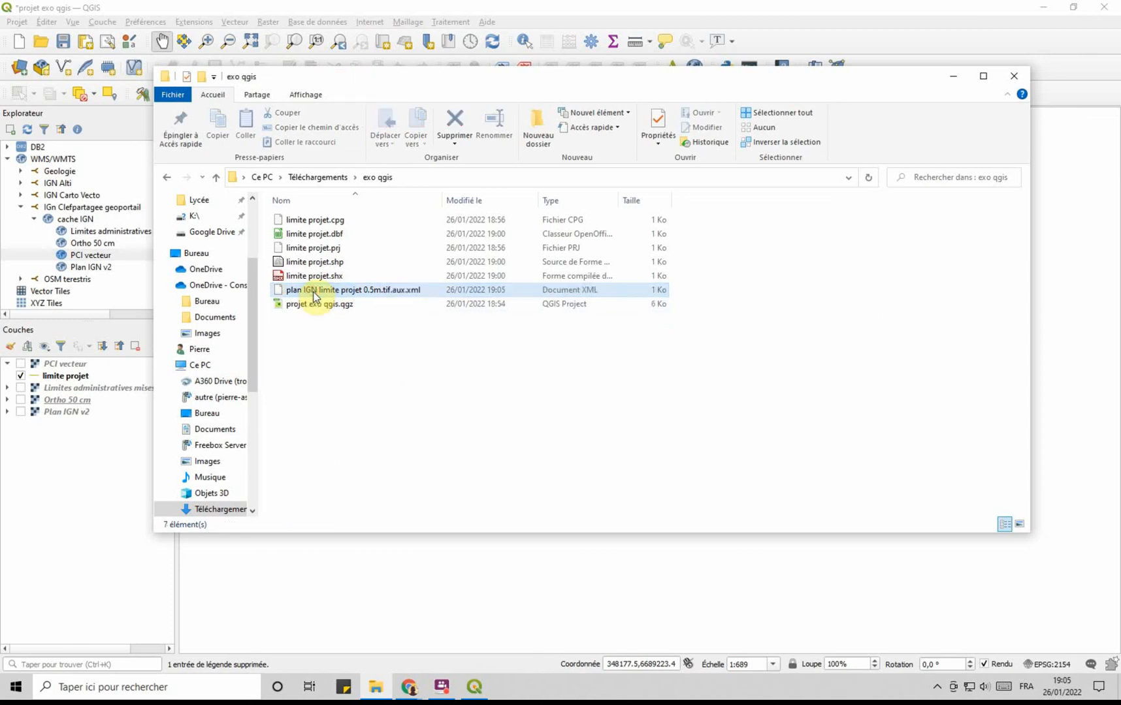
pyautogui.click(393, 292)
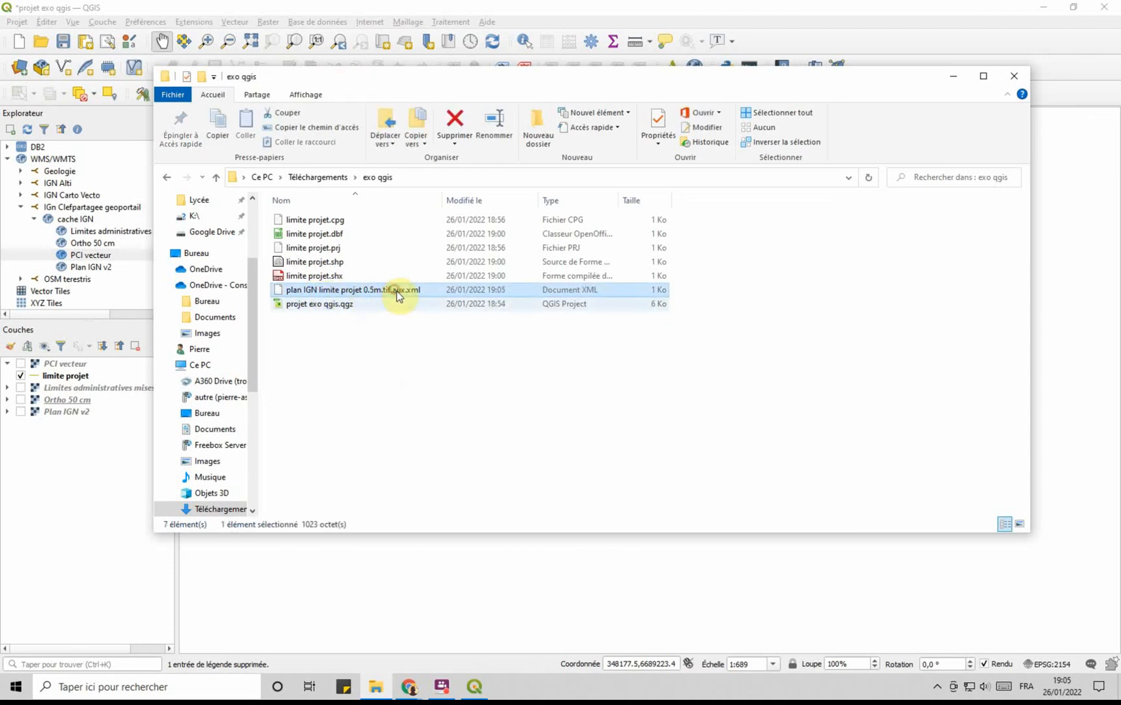
pyautogui.press('Delete')
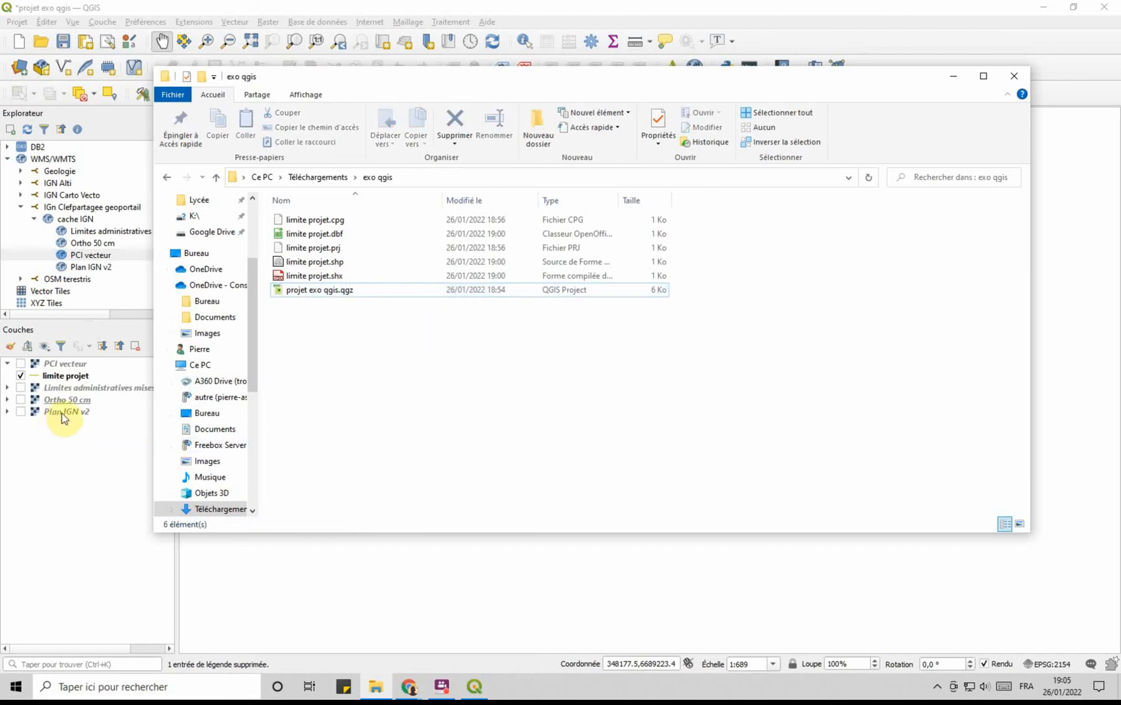
# - Back in QGIS, show the Plan IGN v2 layer again and zoom to the limite projet layer's extent
pyautogui.click(19, 412)
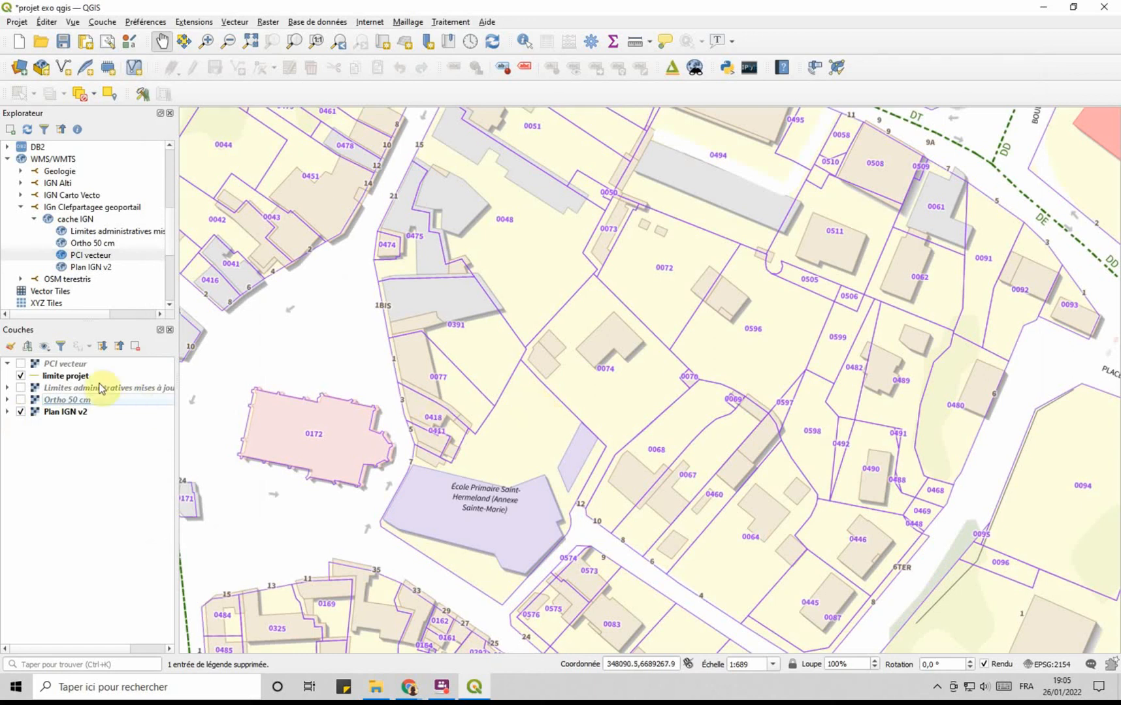
pyautogui.rightClick(77, 377)
pyautogui.click(109, 385)
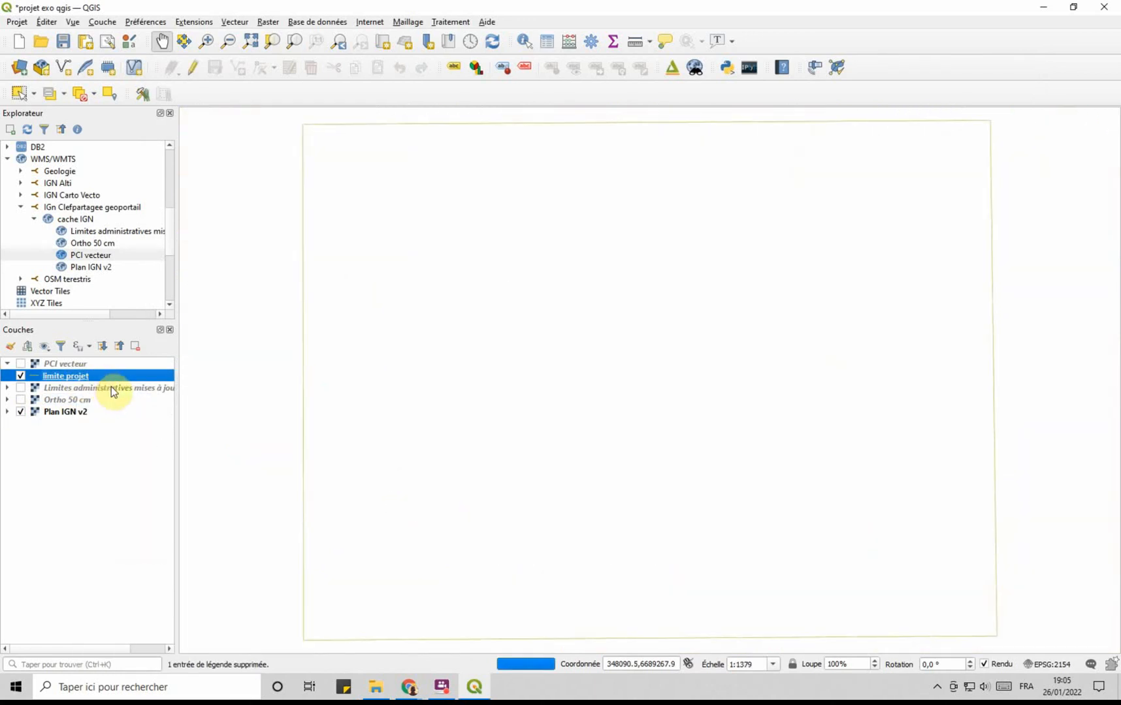
# - Start a GeoTIFF export of the Plan IGN v2 layer without VRT, saving it as "plan IGN resol" in the exo qgis folder
pyautogui.click(74, 412)
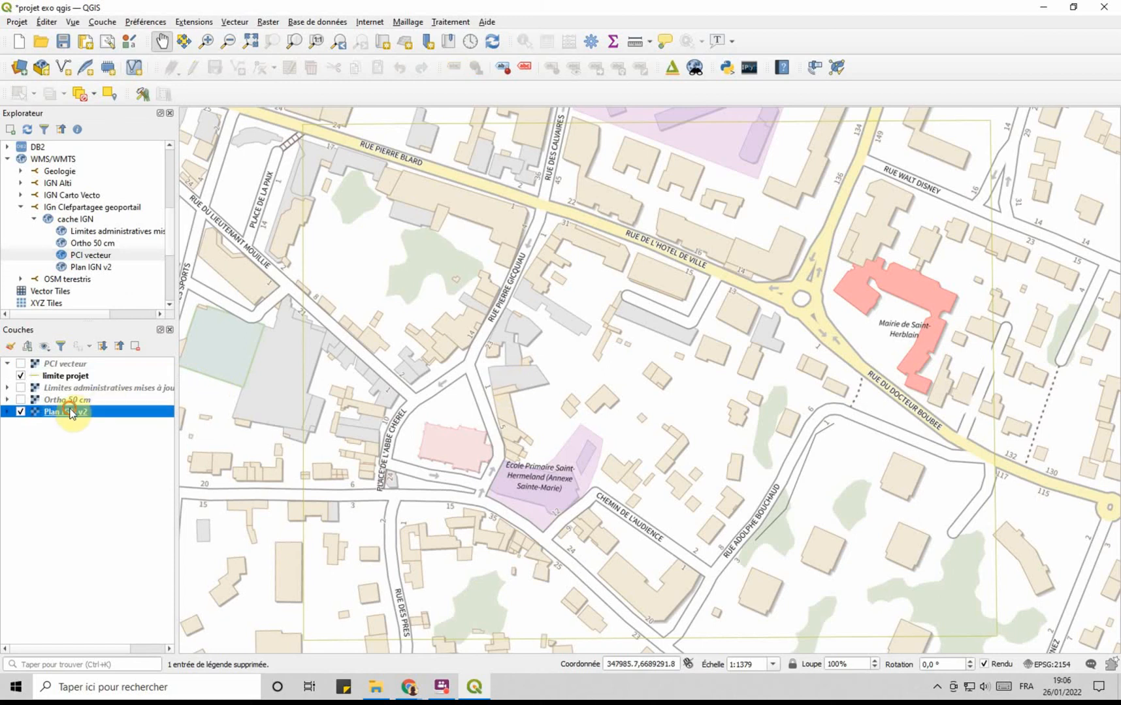
pyautogui.rightClick(73, 414)
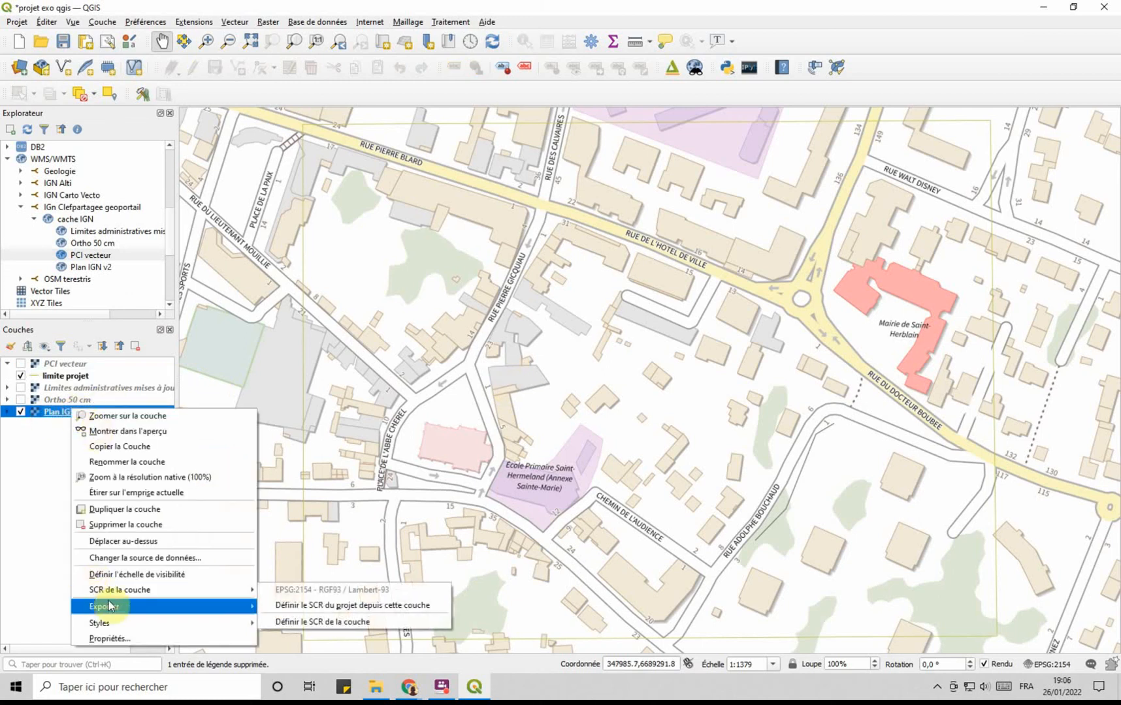
pyautogui.moveTo(105, 606)
pyautogui.click(299, 609)
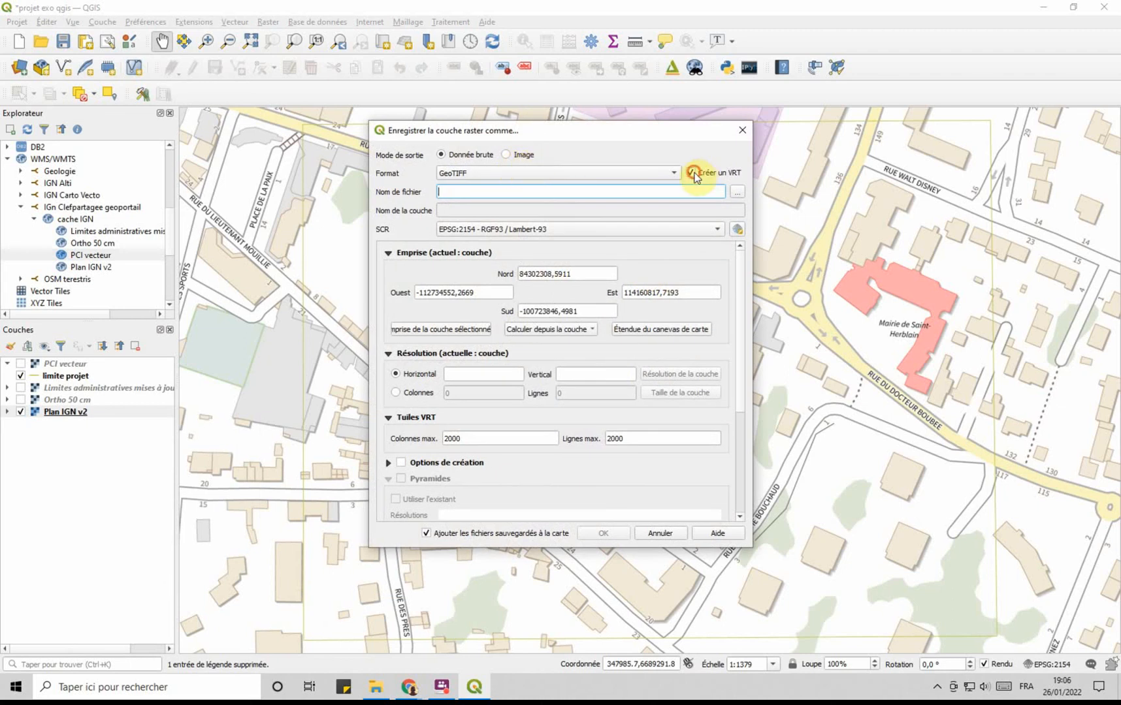
pyautogui.click(737, 191)
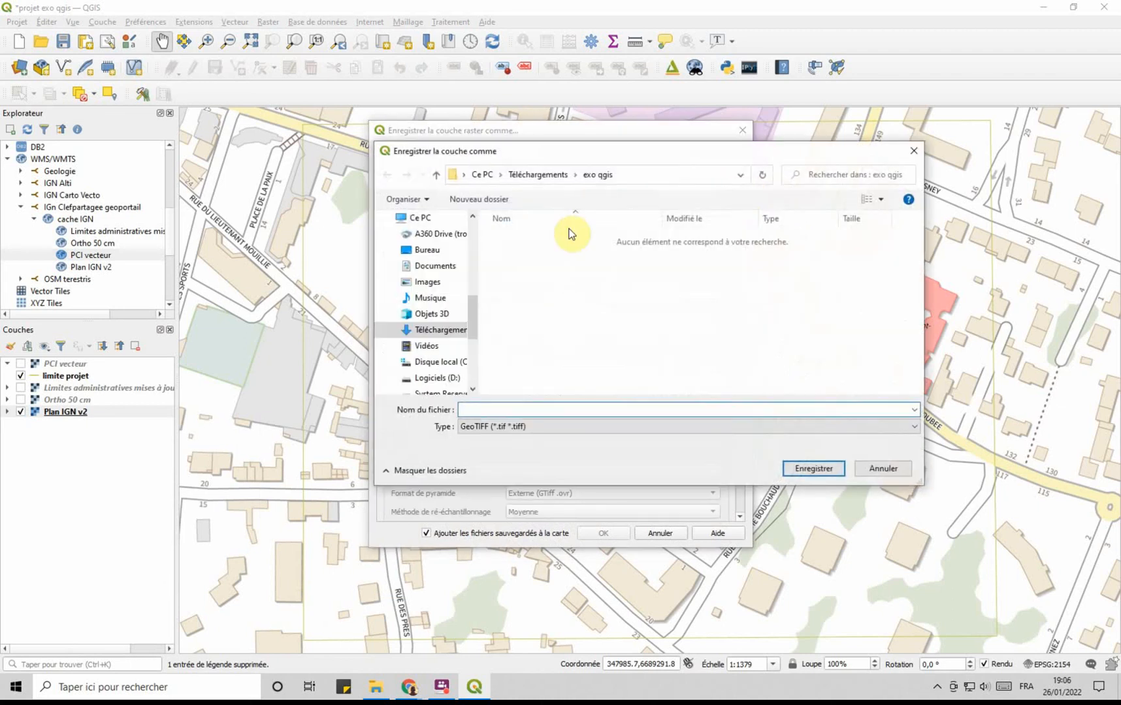
pyautogui.click(492, 409)
pyautogui.write('plan IGN resol')
pyautogui.click(807, 465)
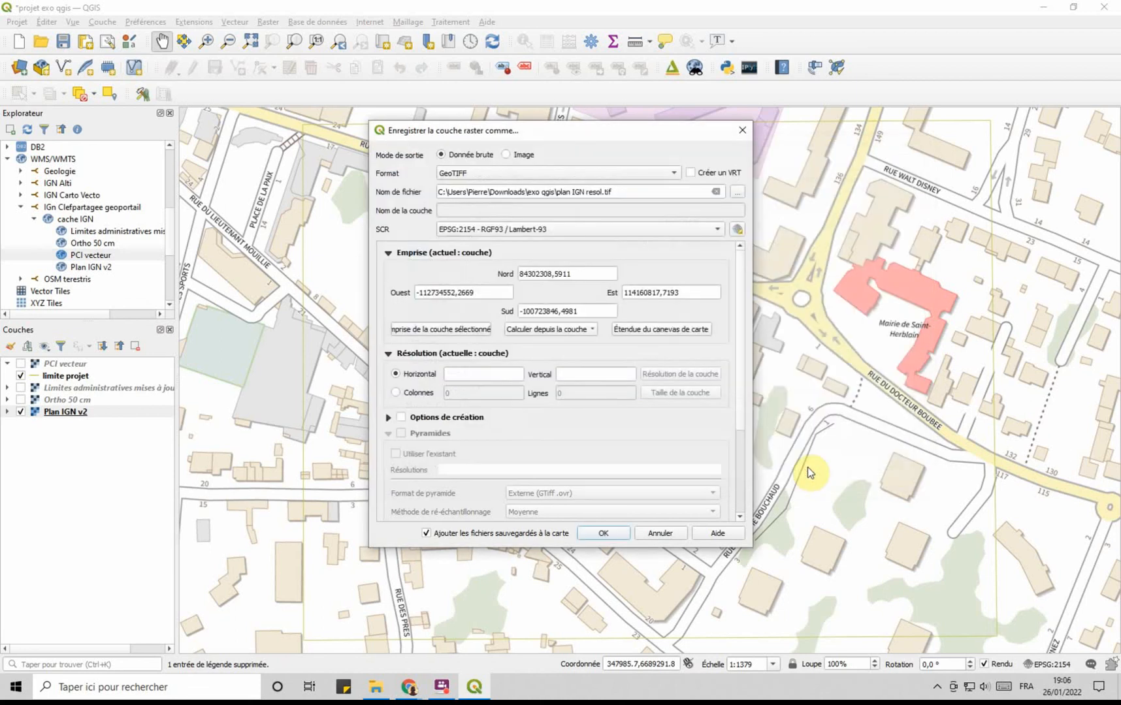
# - Take the export extent from the limite projet layer, set horizontal and vertical resolution to 0.1, and run the export
pyautogui.click(551, 337)
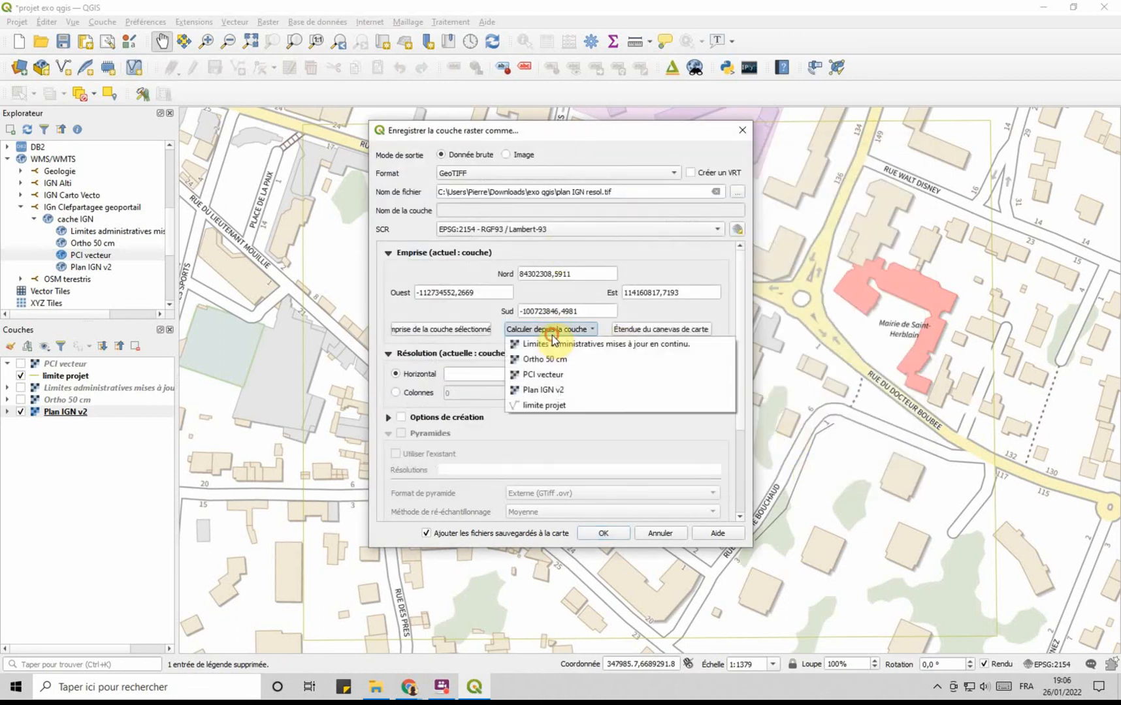
pyautogui.click(553, 401)
pyautogui.click(495, 377)
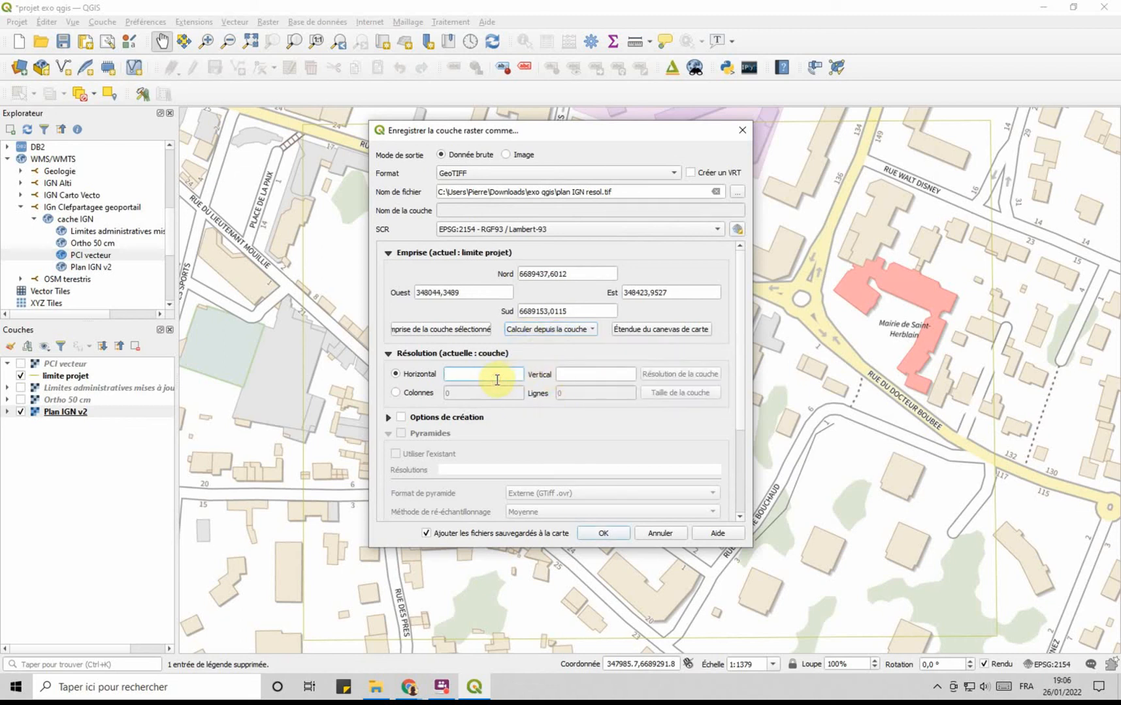
pyautogui.write('0.1')
pyautogui.click(578, 373)
pyautogui.write('0.1')
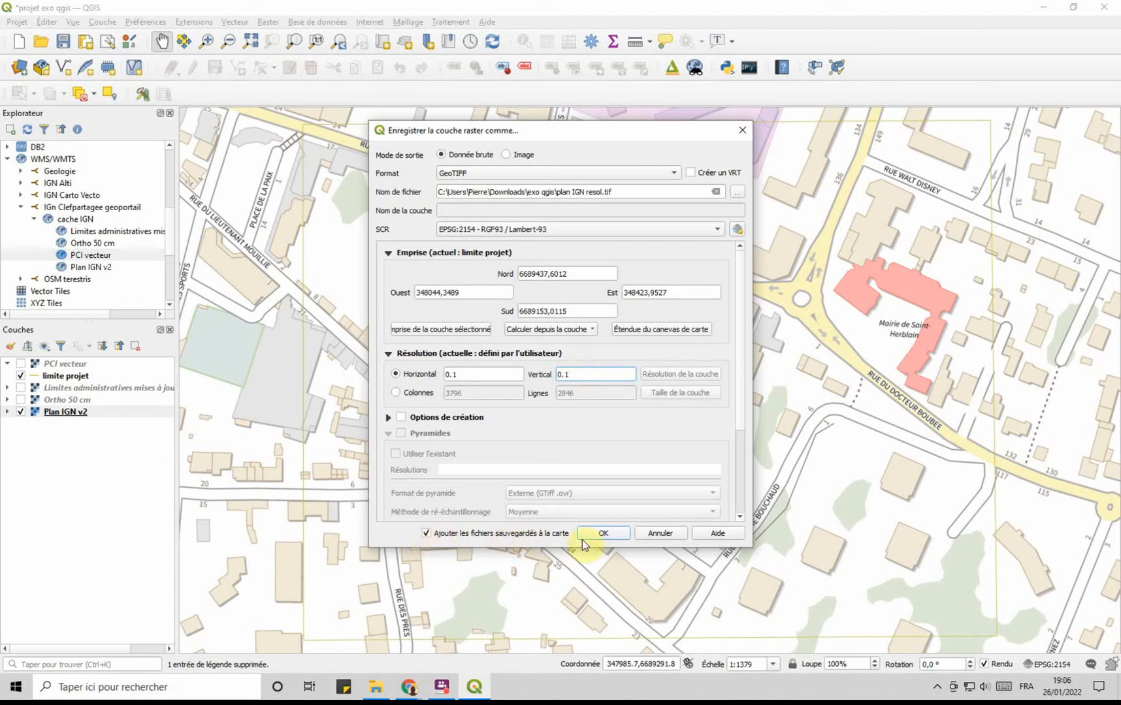
pyautogui.click(604, 532)
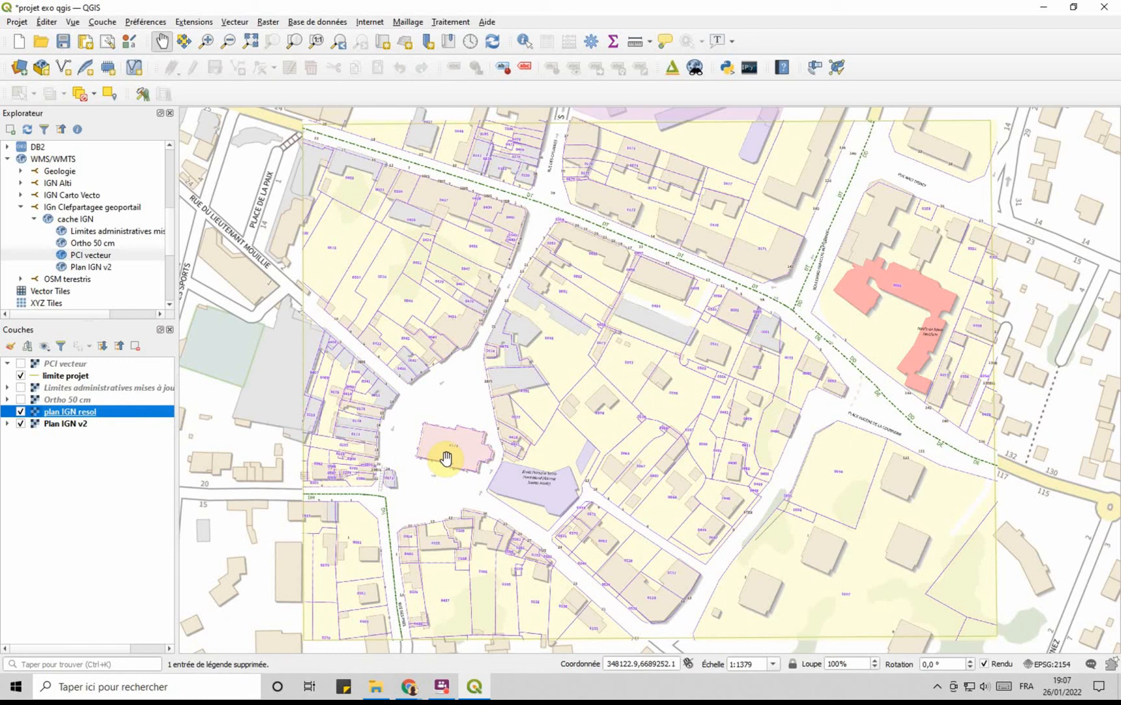
# - Hide the Plan IGN v2 layer and examine the exported plan IGN resol raster's parcel and building detail up close
pyautogui.click(20, 424)
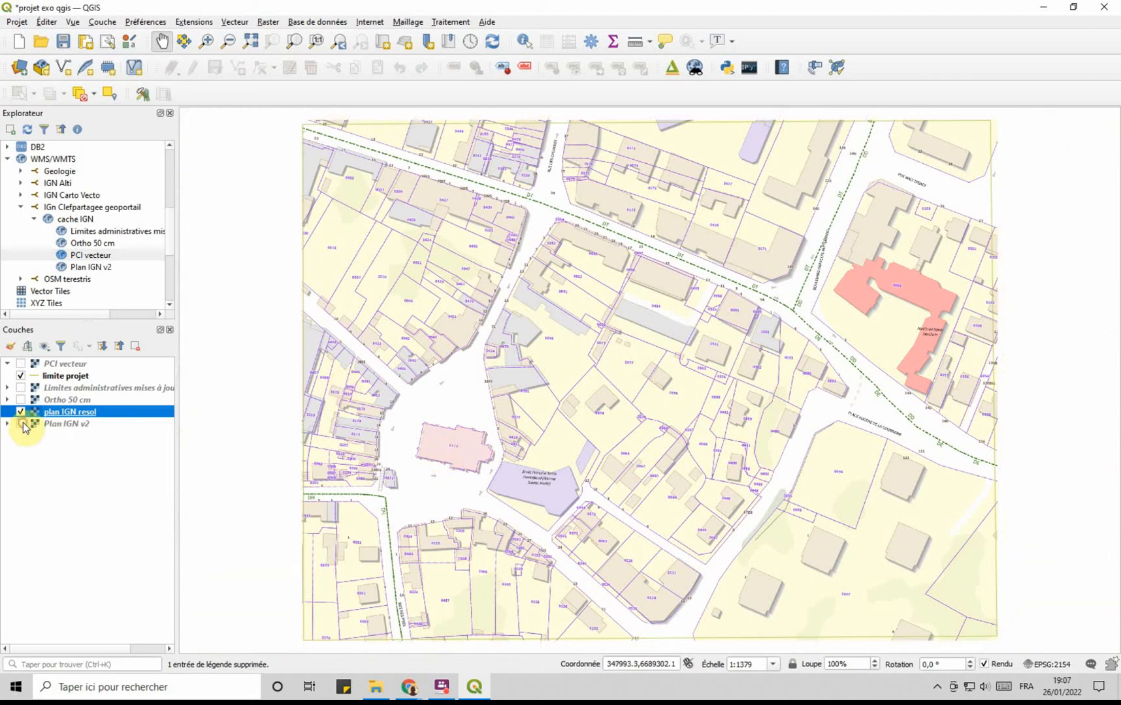
pyautogui.scroll(1, 625, 371)
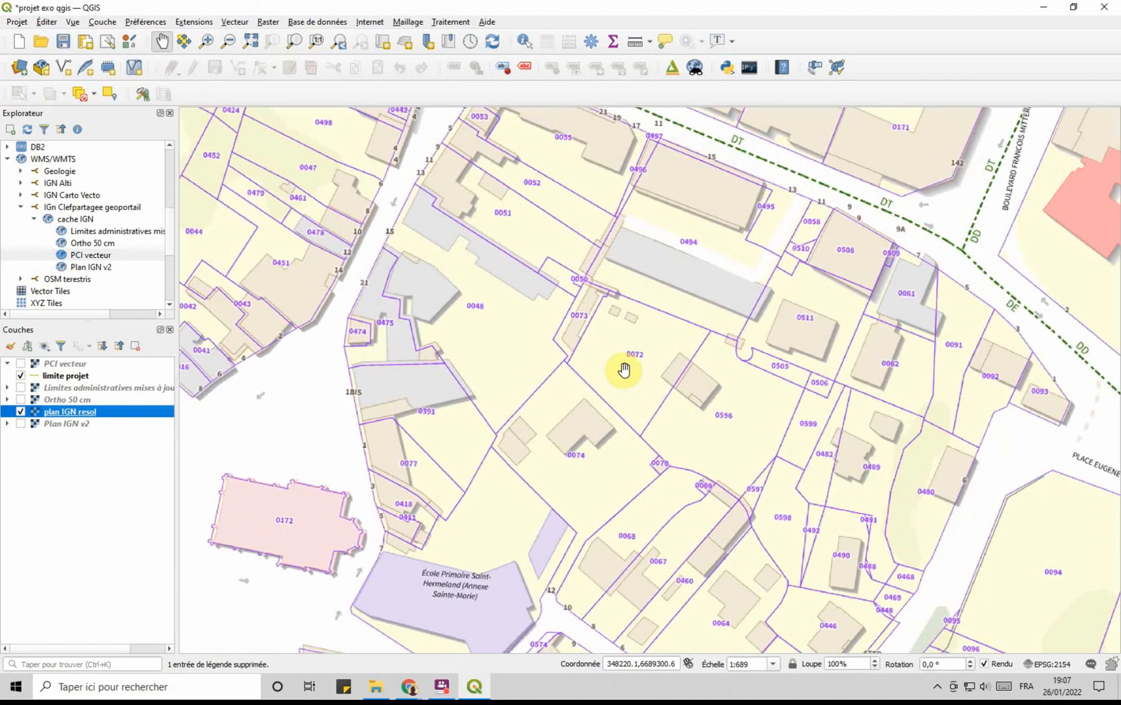
pyautogui.scroll(-1, 625, 370)
pyautogui.scroll(1, 668, 373)
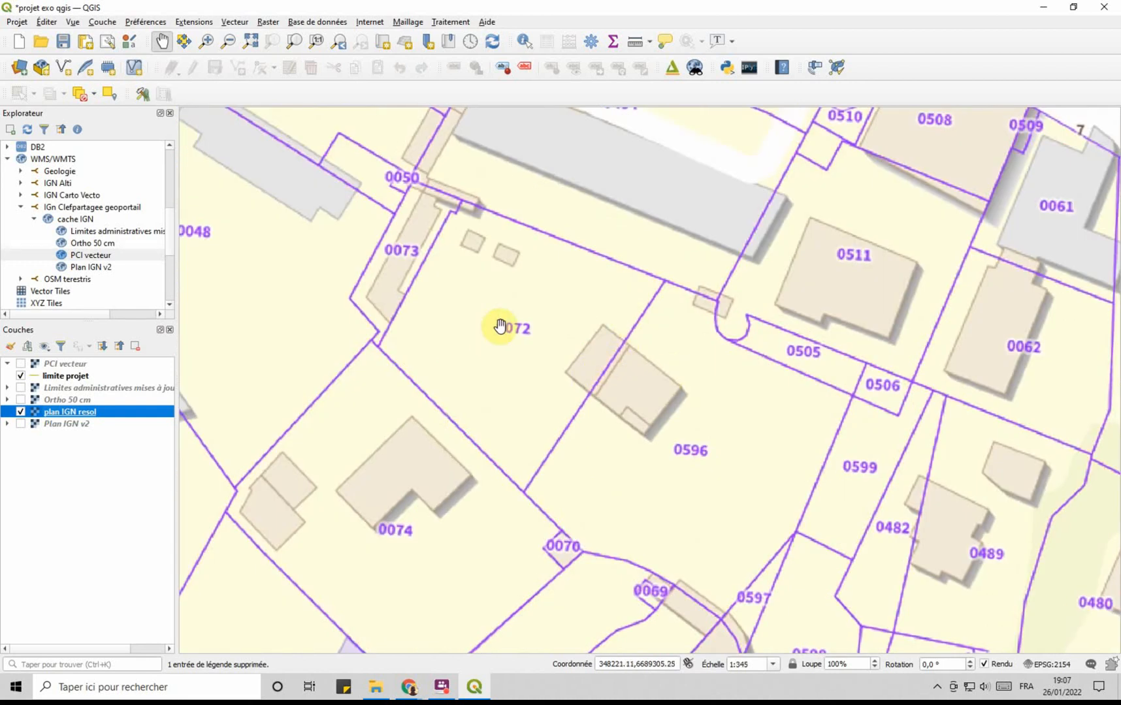
pyautogui.scroll(-1, 499, 326)
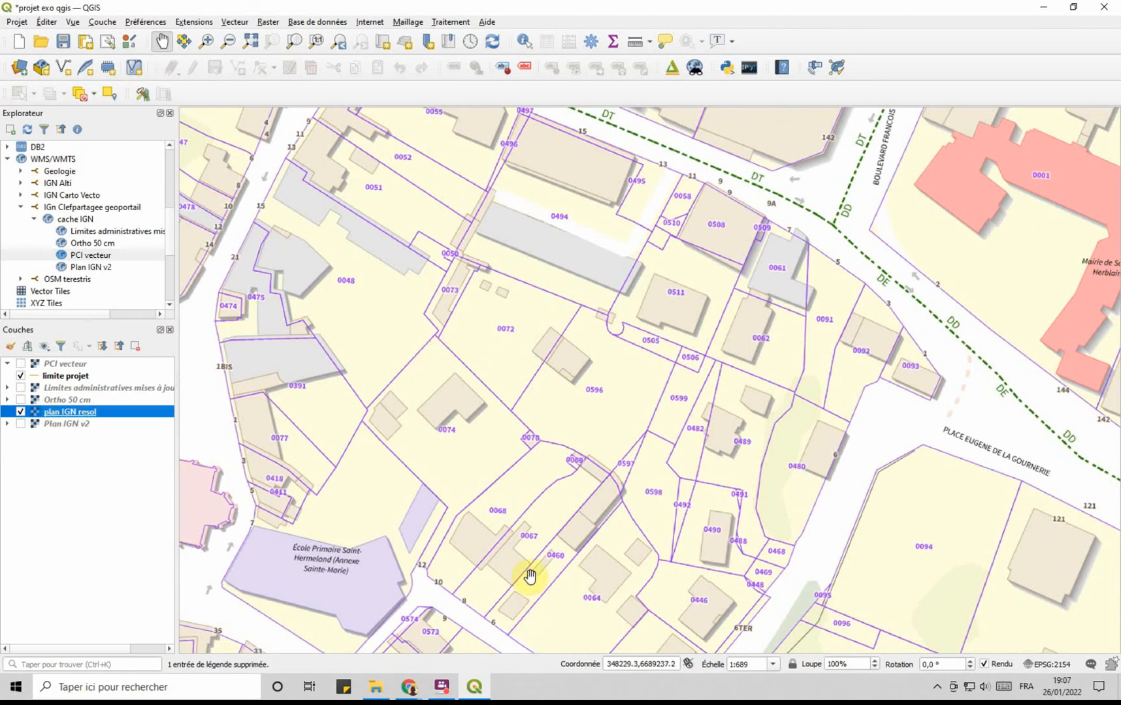
# - Switch to File Explorer, select plan IGN resol.tif, and arrange the exo qgis window over the map with the file size column visible
pyautogui.click(375, 687)
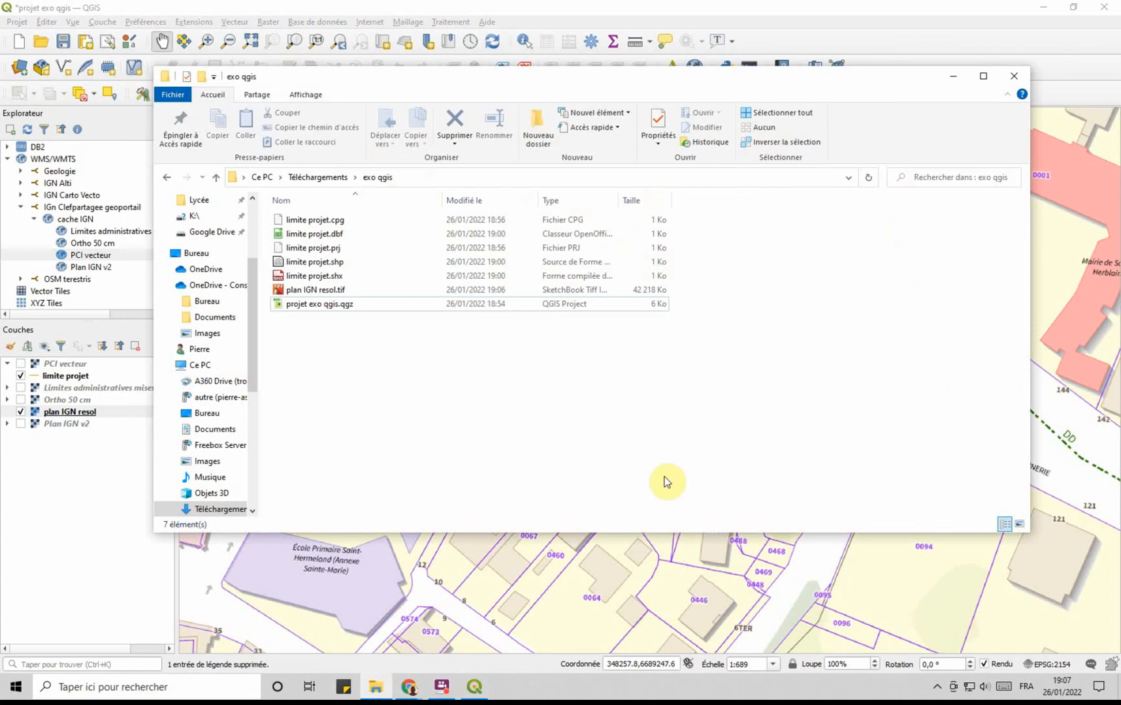
pyautogui.click(286, 293)
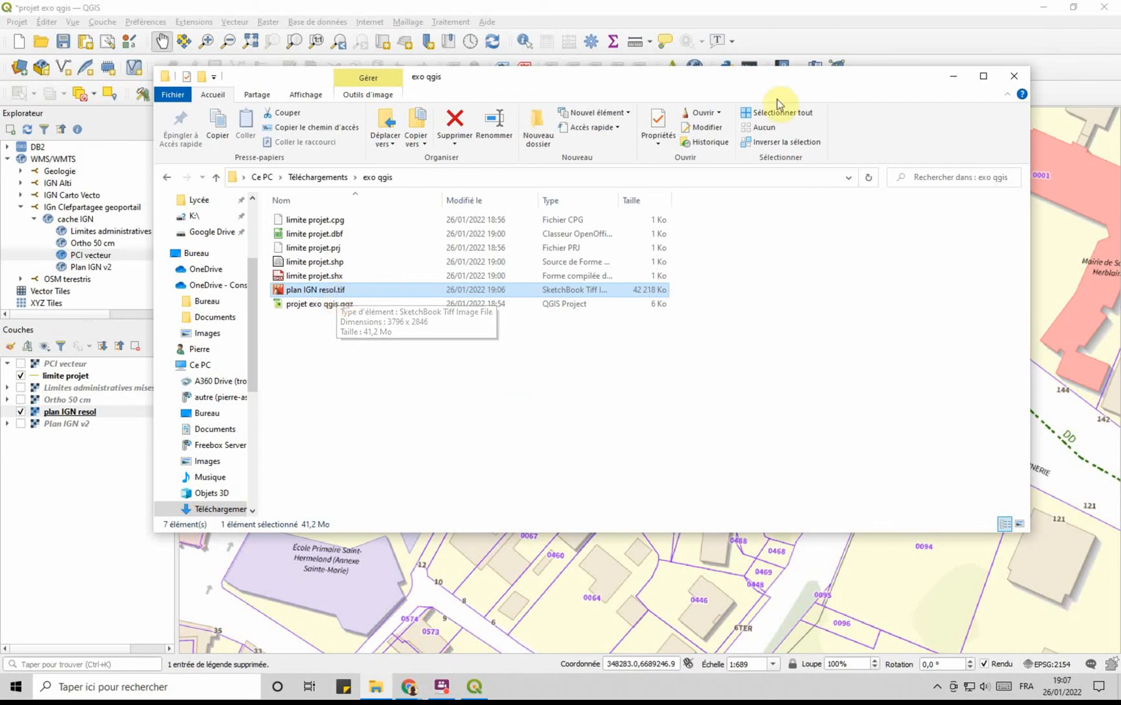
pyautogui.moveTo(1029, 296); pyautogui.dragTo(734, 297)
pyautogui.moveTo(479, 81); pyautogui.dragTo(719, 168)
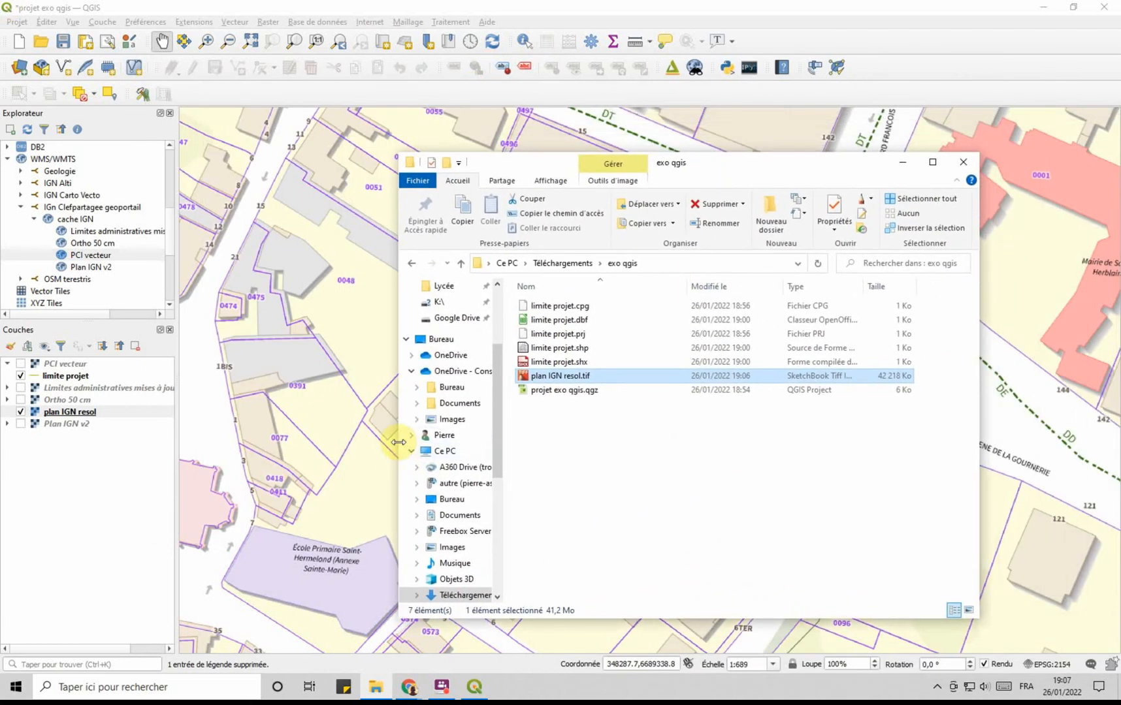
pyautogui.moveTo(397, 443); pyautogui.dragTo(644, 442)
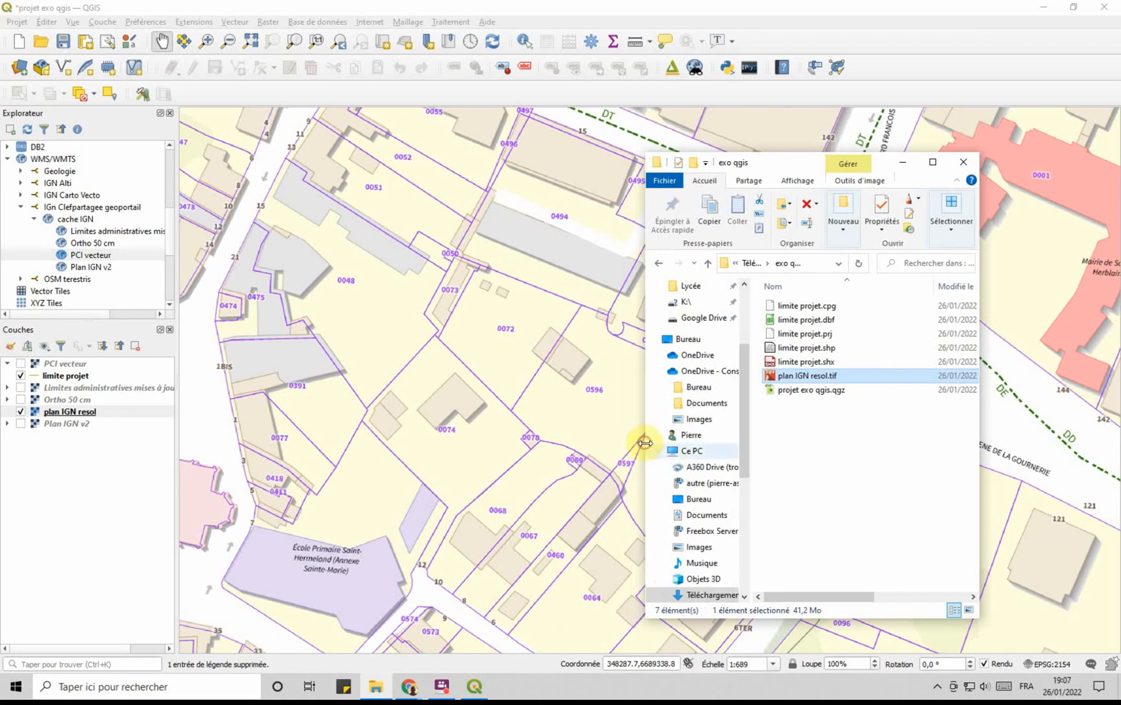
pyautogui.moveTo(980, 411); pyautogui.dragTo(1070, 411)
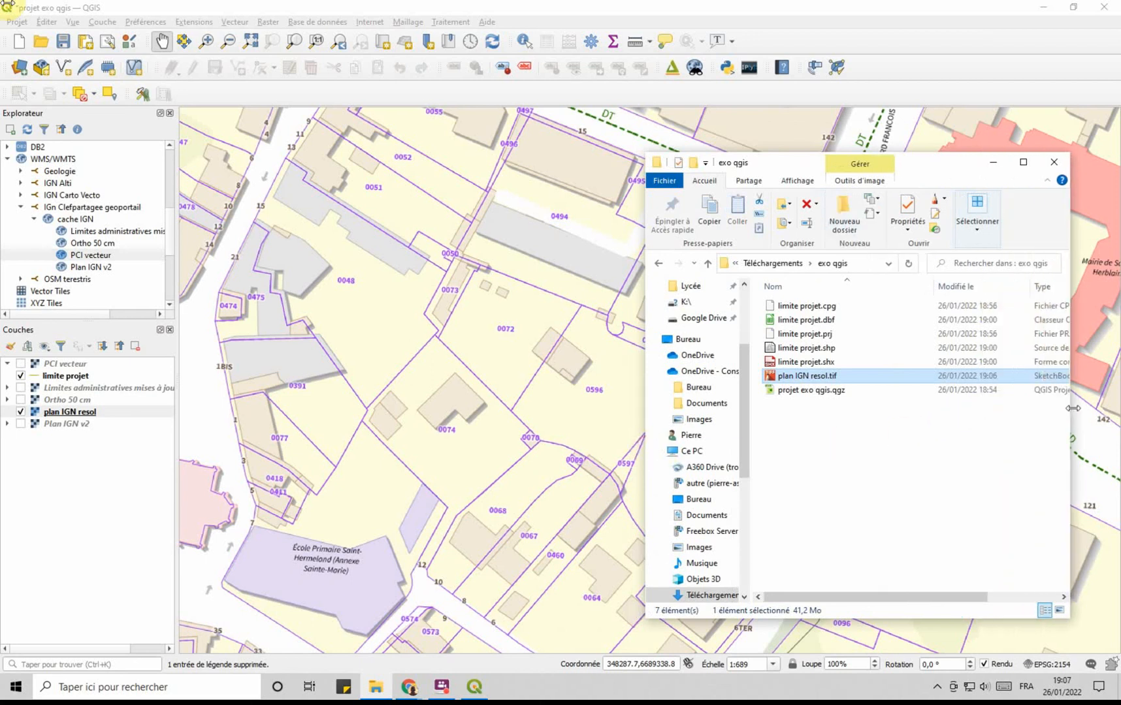
pyautogui.moveTo(935, 286); pyautogui.dragTo(867, 287)
pyautogui.moveTo(1044, 283); pyautogui.dragTo(1016, 288)
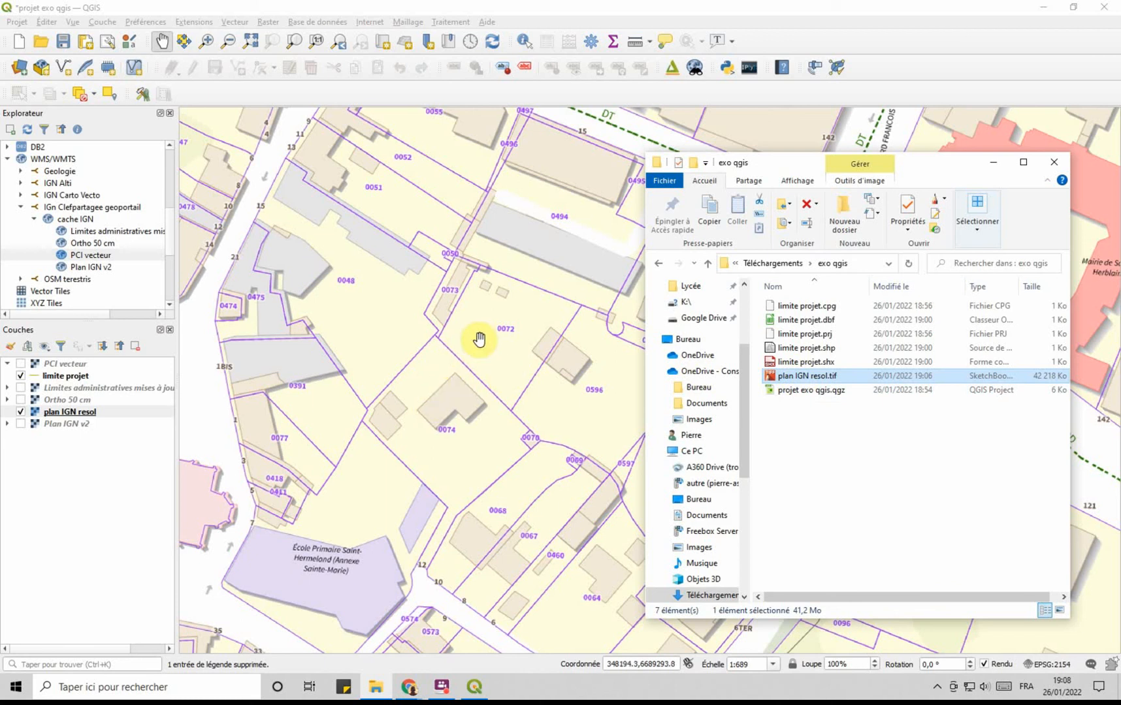
pyautogui.moveTo(779, 161); pyautogui.dragTo(681, 434)
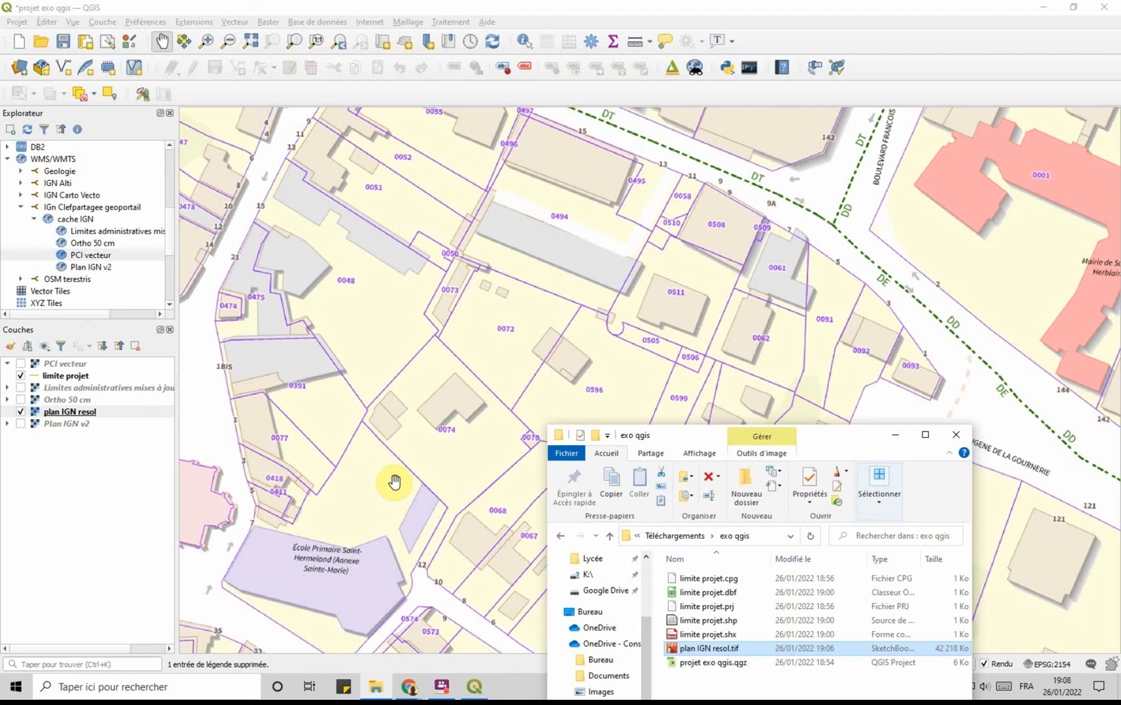
# - Open IrfanView, paste the screen capture from the clipboard and crop it to the QGIS screen only
pyautogui.click(16, 686)
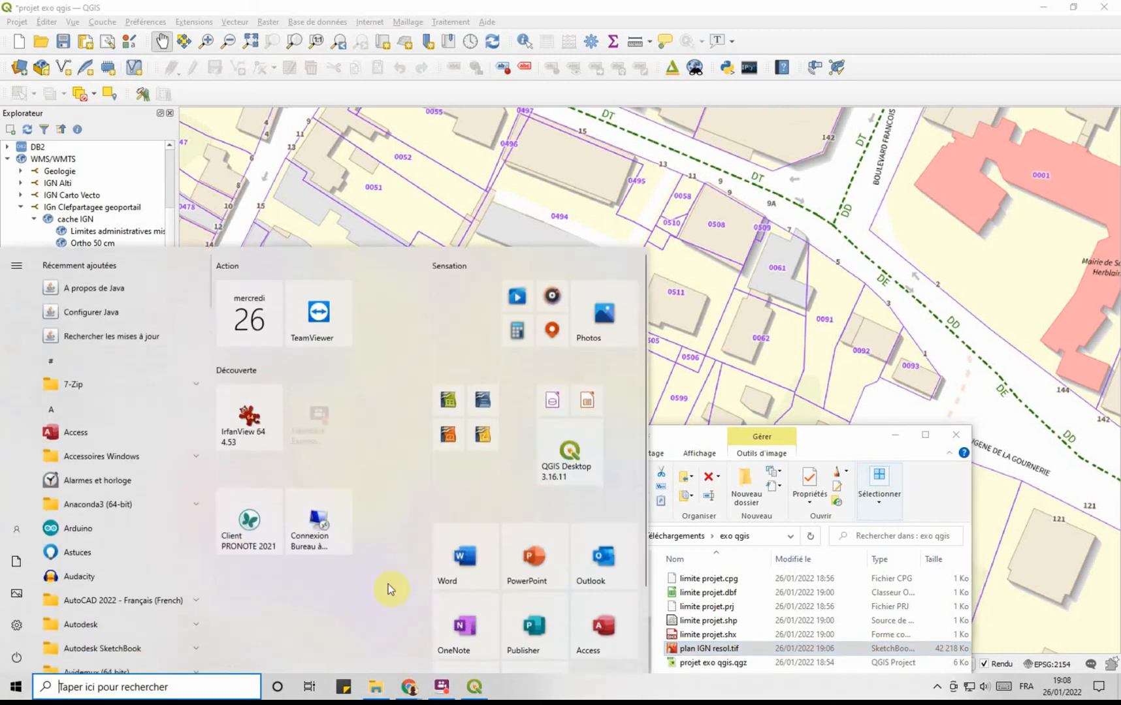
pyautogui.click(252, 422)
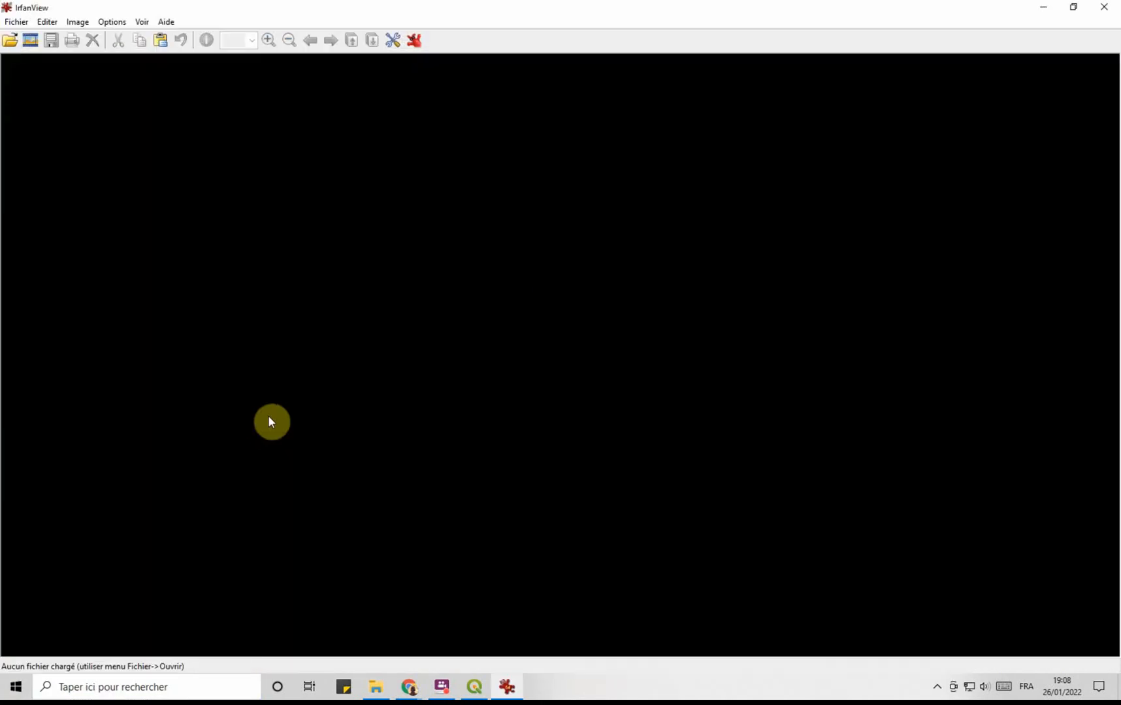
pyautogui.hotkey('ctrl', 'v')
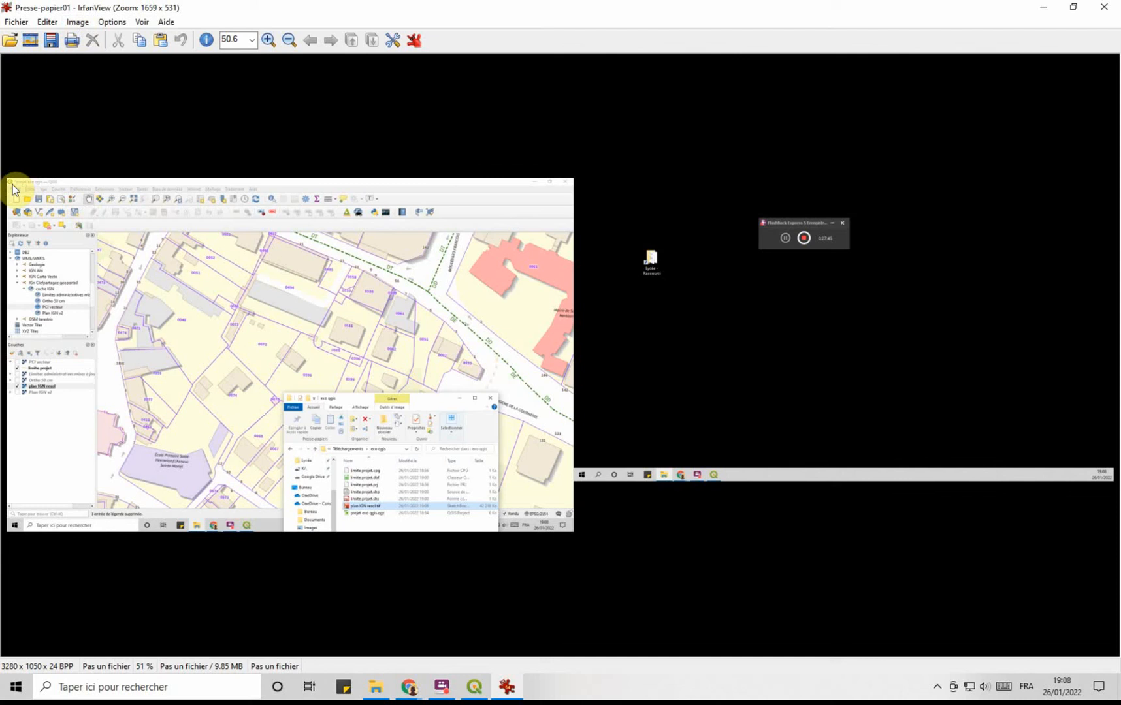
pyautogui.moveTo(9, 182); pyautogui.dragTo(574, 540)
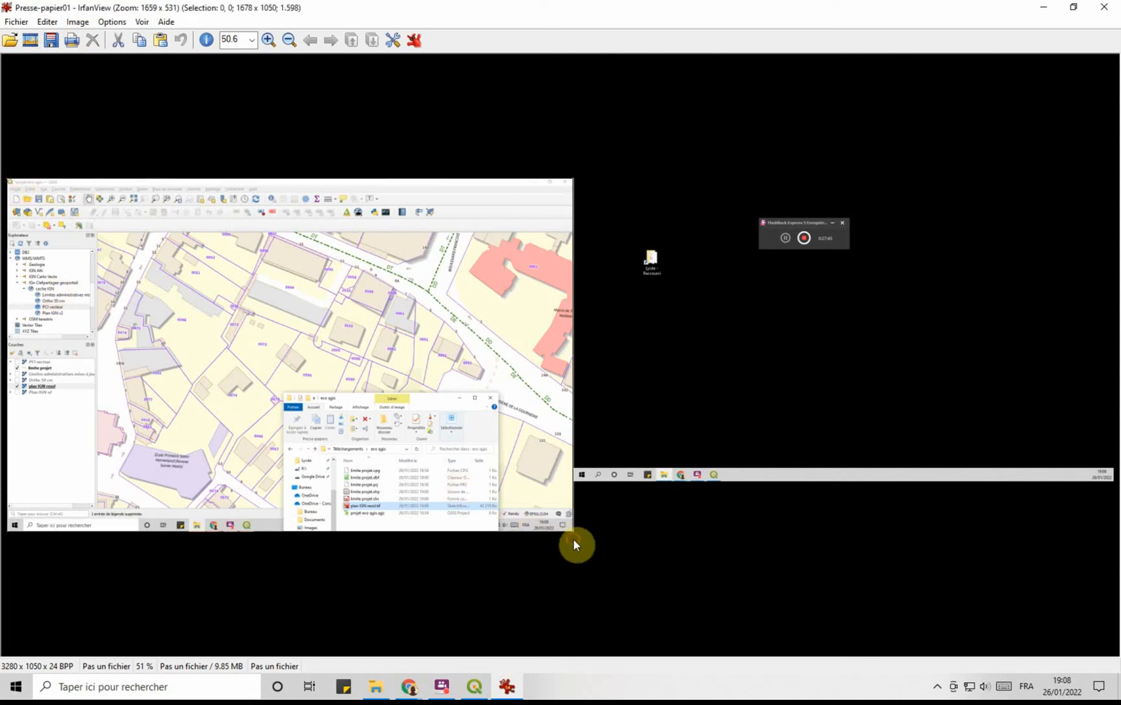
pyautogui.hotkey('ctrl', 'y')
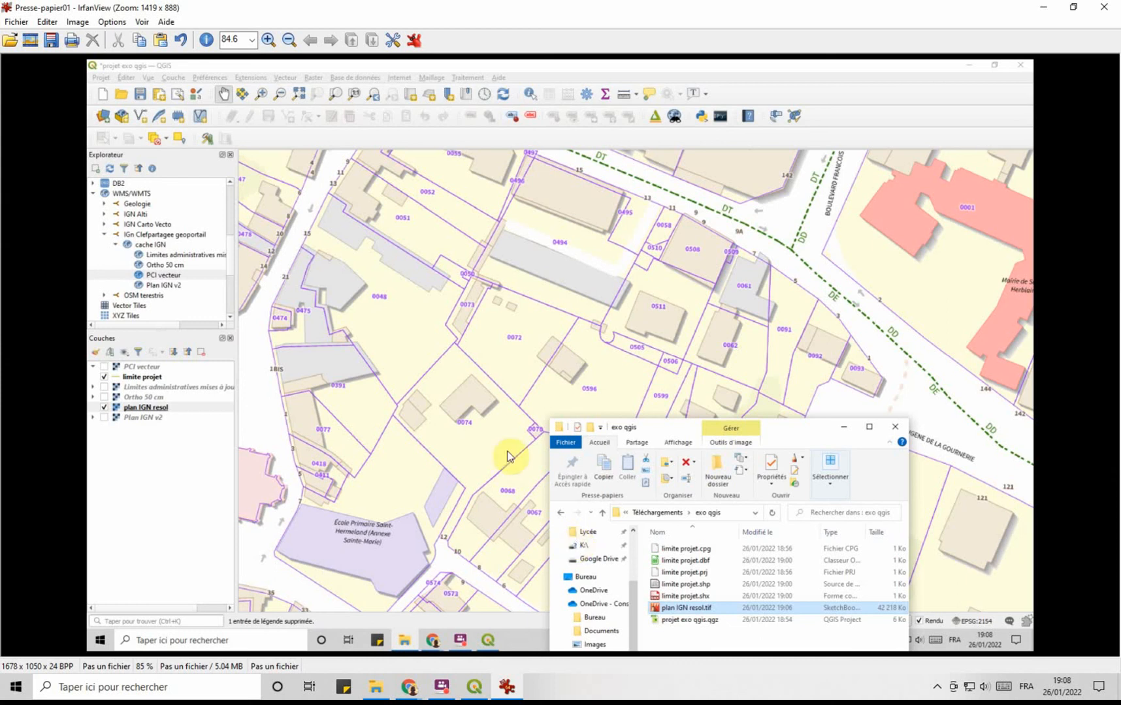
# - Save the cropped capture as a JPG named "copie ecran qgis" in the exo qgis folder
pyautogui.click(50, 41)
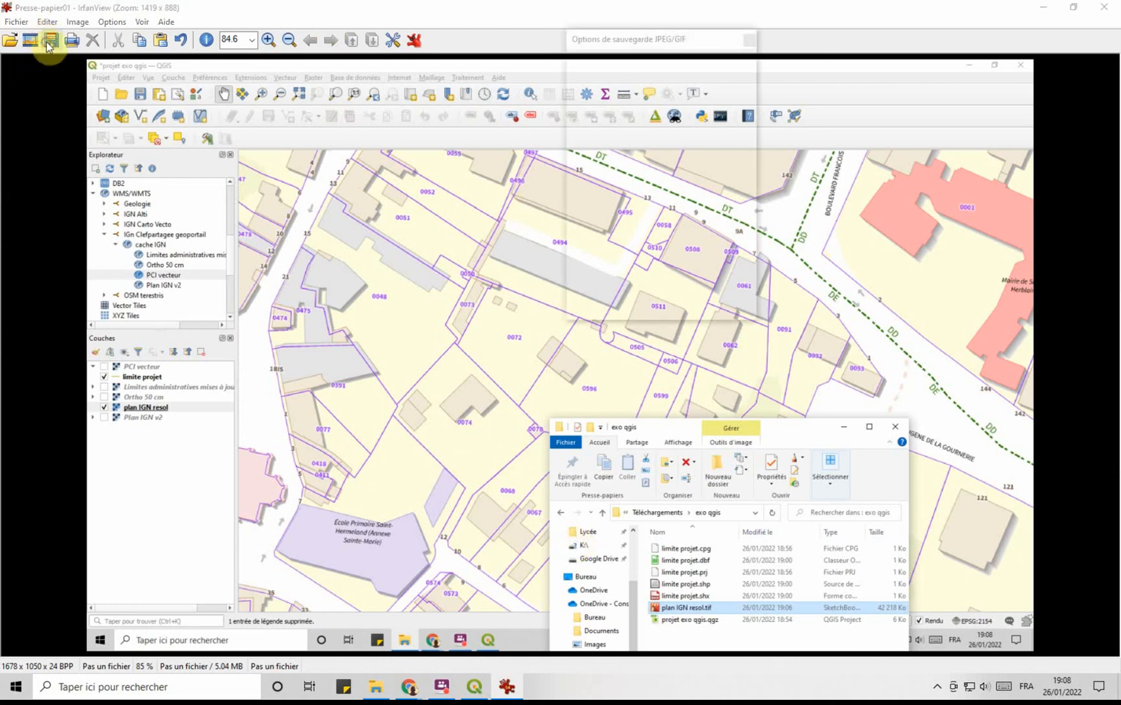
pyautogui.doubleClick(111, 110)
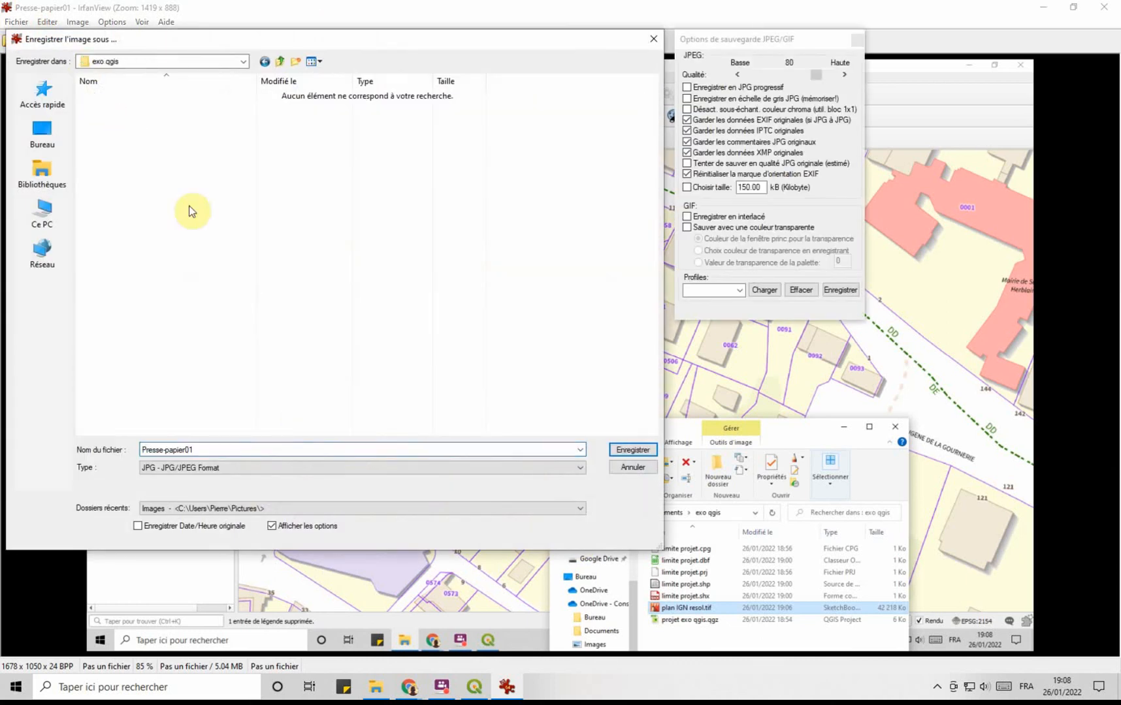
pyautogui.doubleClick(201, 449)
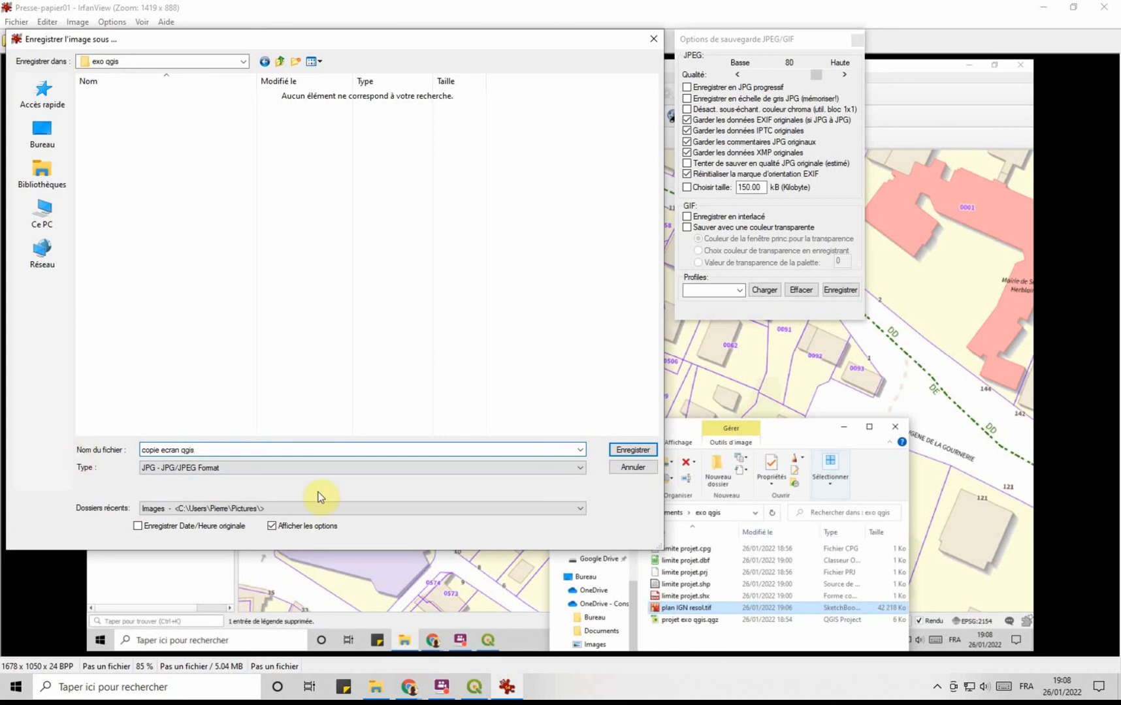
pyautogui.click(631, 450)
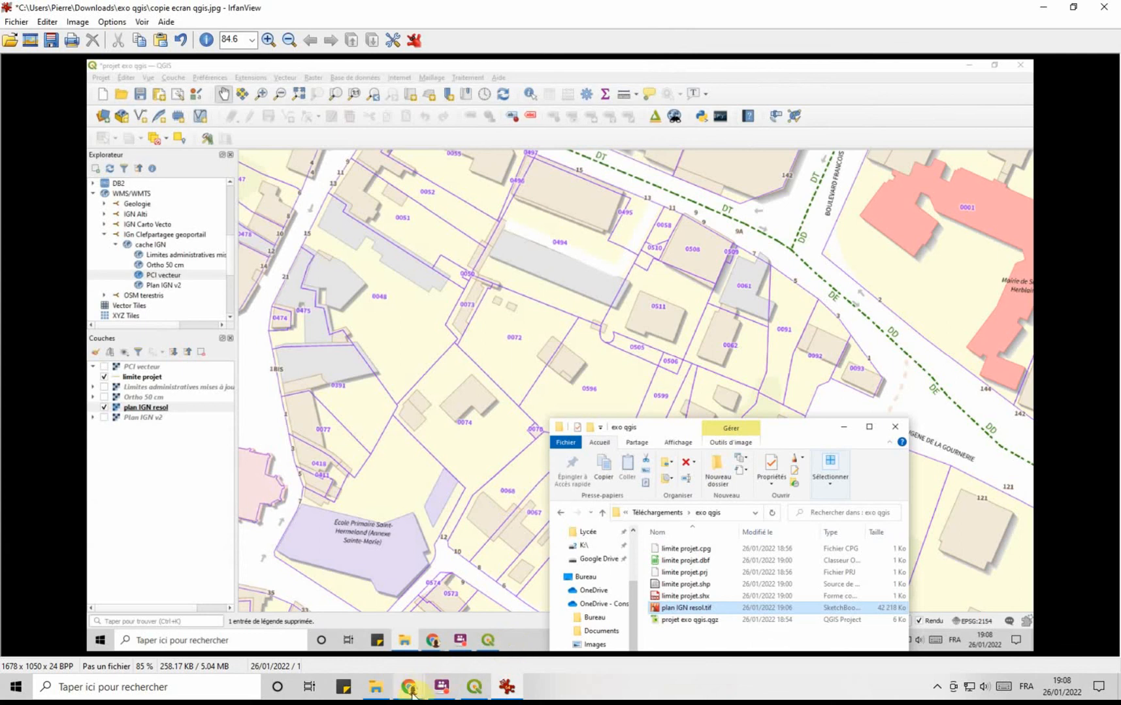
# - Switch to File Explorer and bring the exo qgis window into full view to compare the JPG and GeoTIFF file sizes
pyautogui.moveTo(381, 693)
pyautogui.click(366, 614)
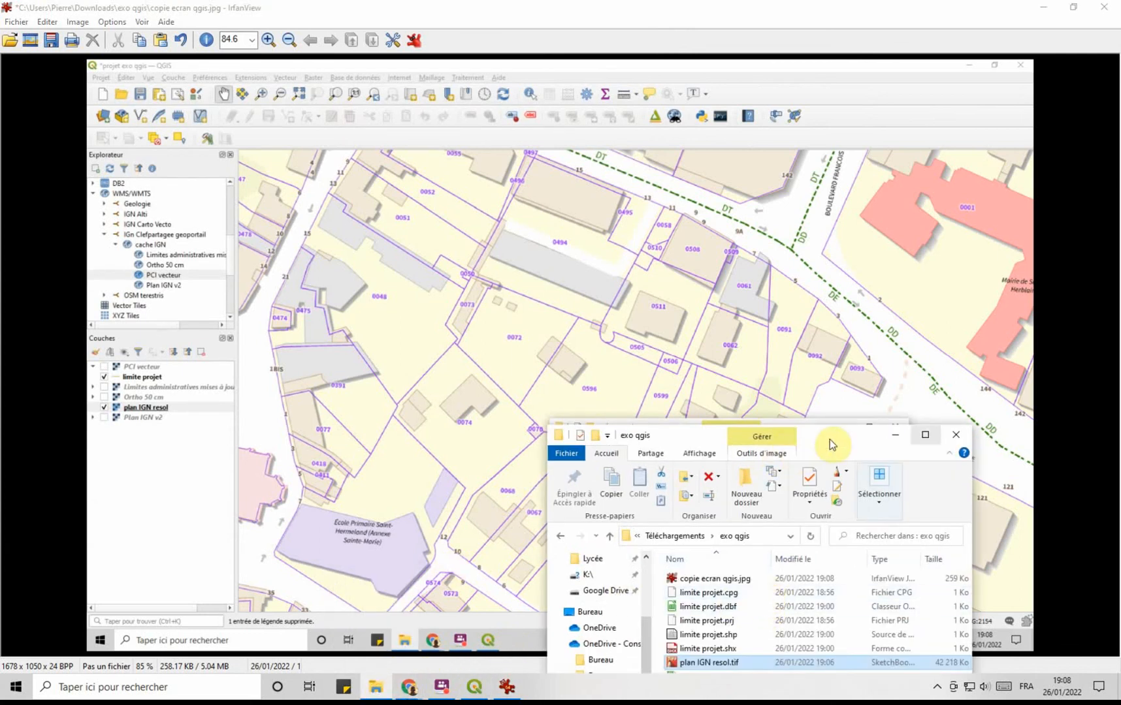
pyautogui.moveTo(856, 449); pyautogui.dragTo(602, 144)
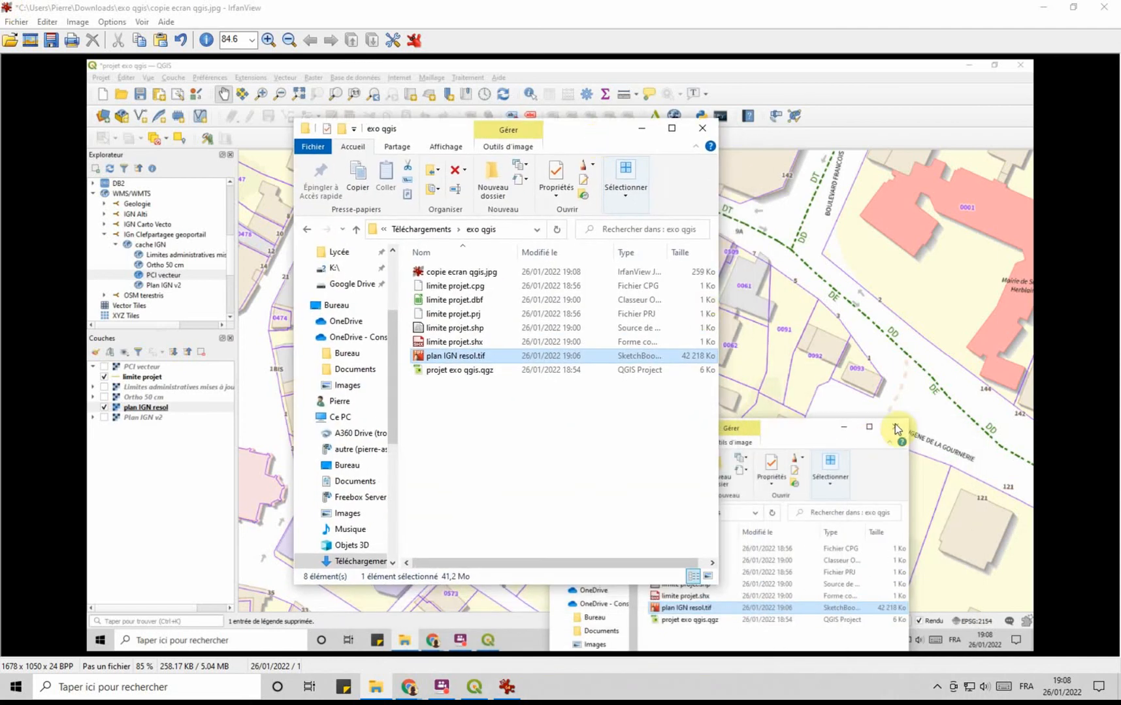